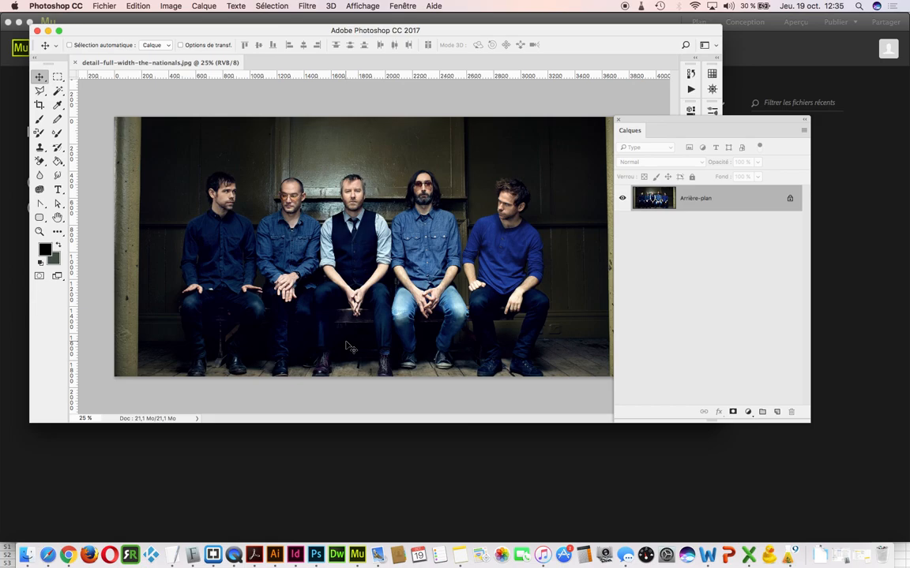
Resize the detail-full-width-the-nationals.jpg image to 1920 pixels wide with proportions kept
key(super+alt+i)
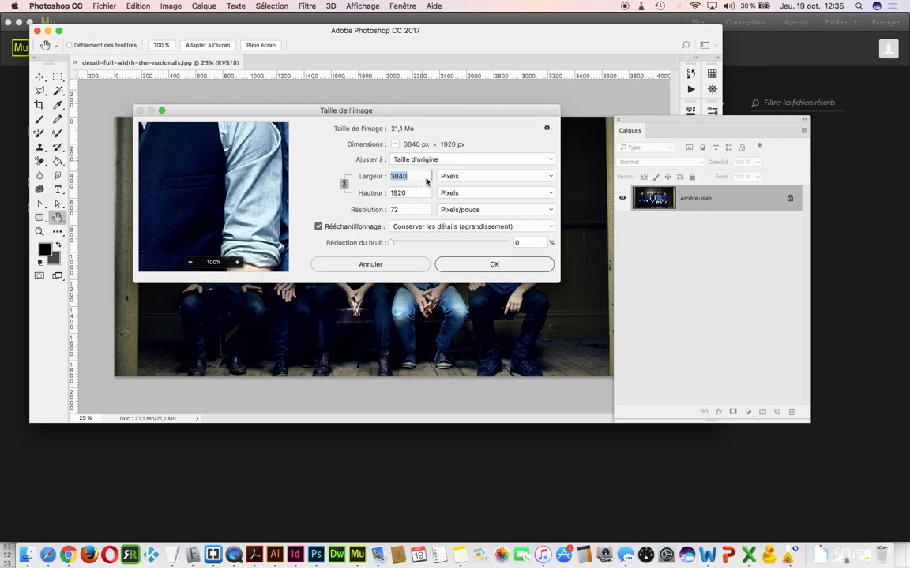
text(10)
key(BackSpace)
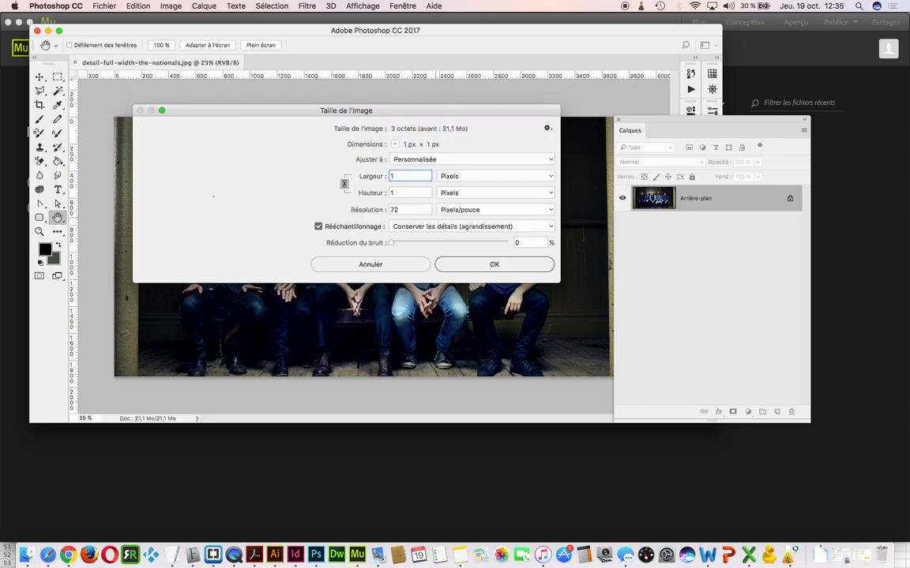
text(920)
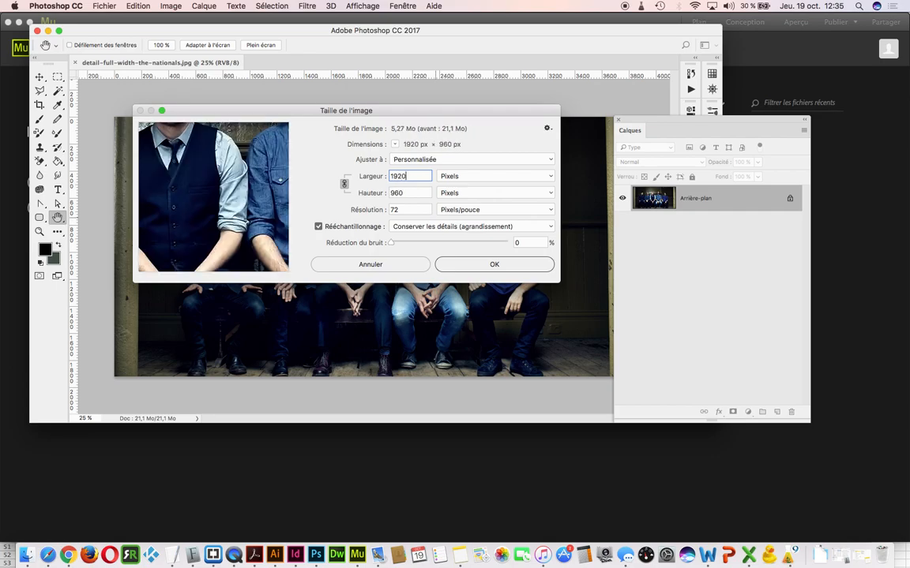
click(479, 264)
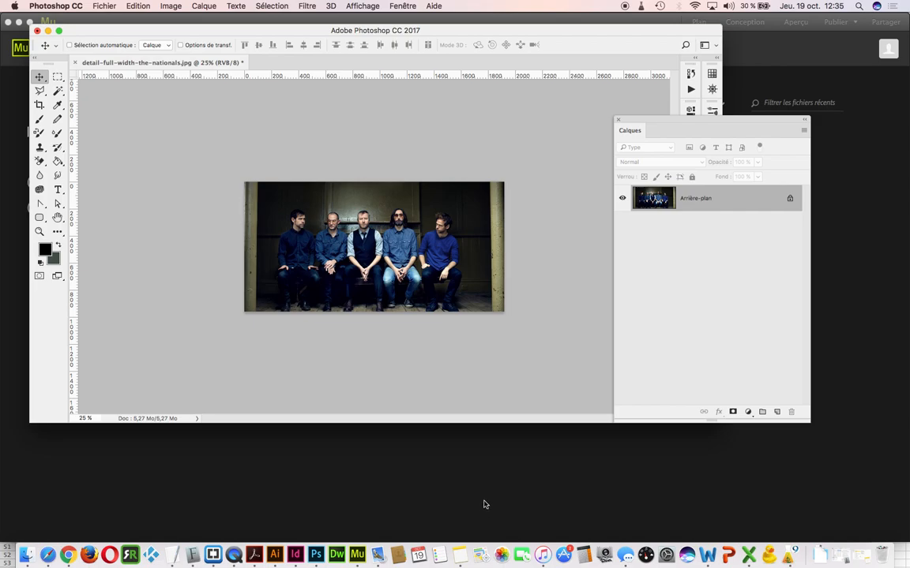
Switch to Adobe Muse and start a new site with a maximum page width of 1920 and 12 columns
click(485, 505)
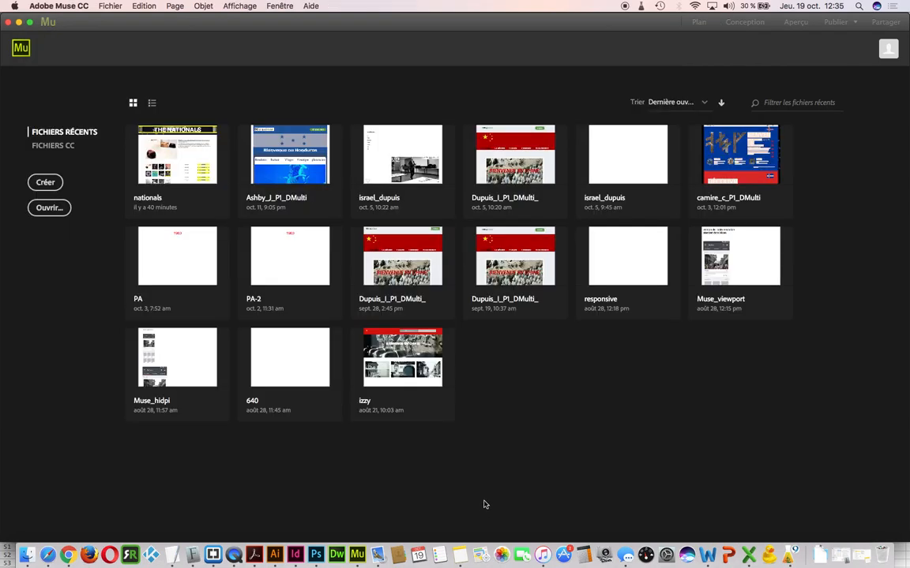
click(101, 7)
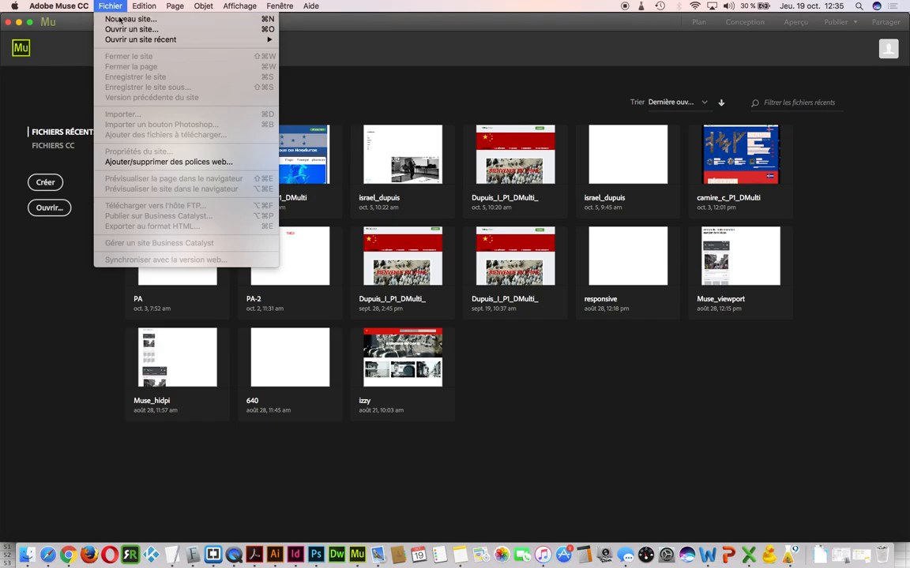
click(116, 18)
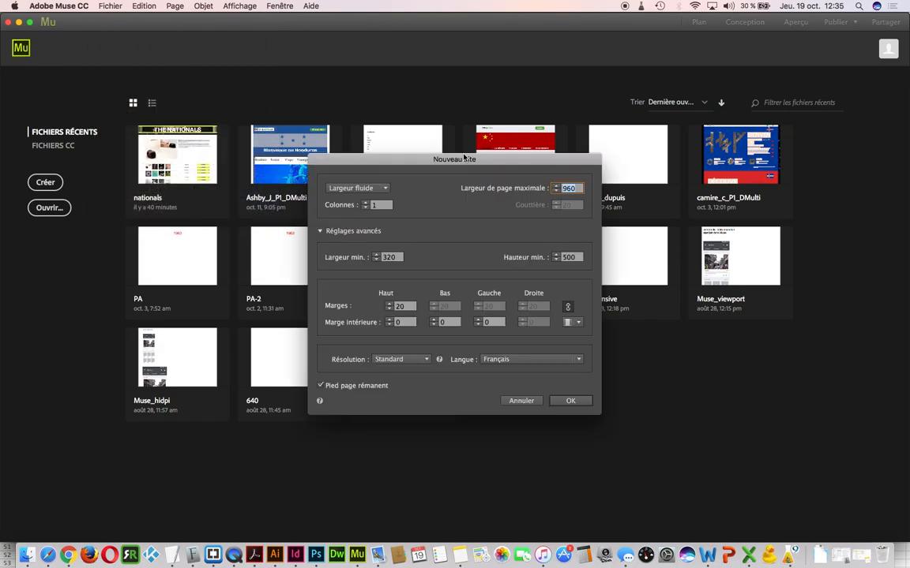
drag(465, 158, 287, 132)
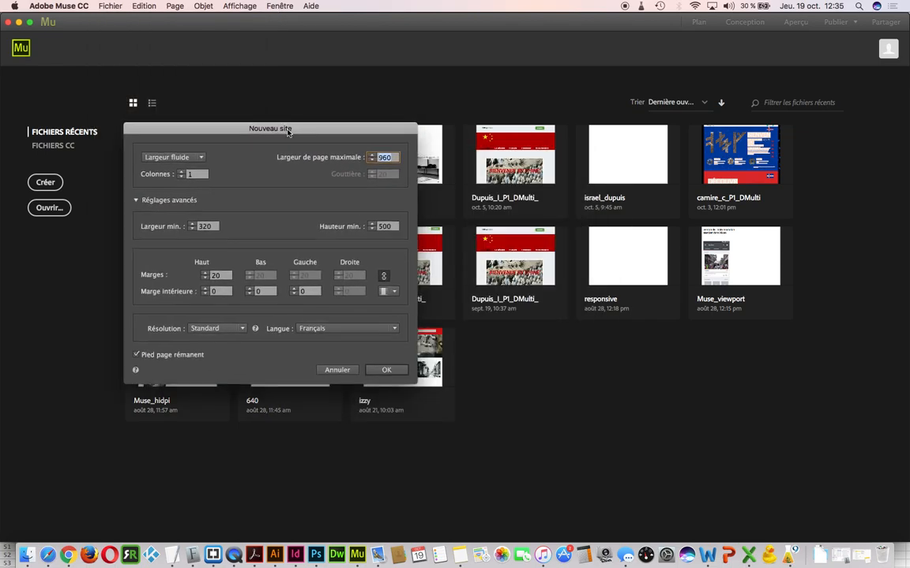
text(1920)
click(192, 174)
text(12)
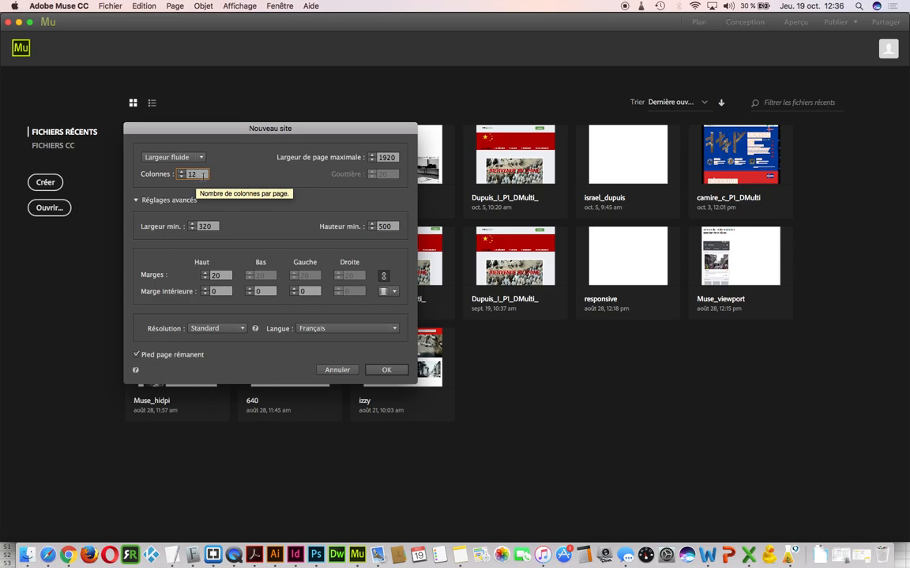
double_click(203, 175)
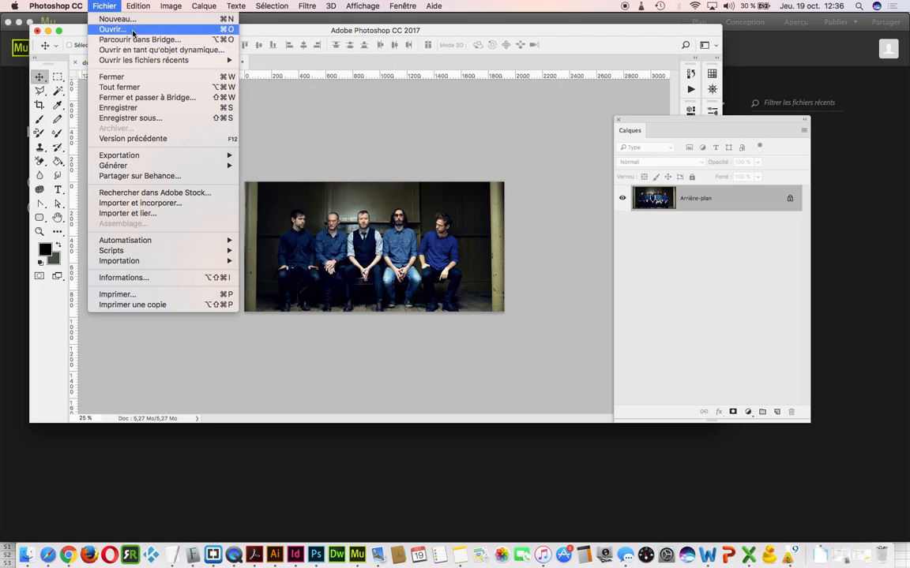
In Photoshop, open 1920-grid-vertical.psd from the second project's sources folder to view its column grid, and return to Adobe Muse
click(126, 30)
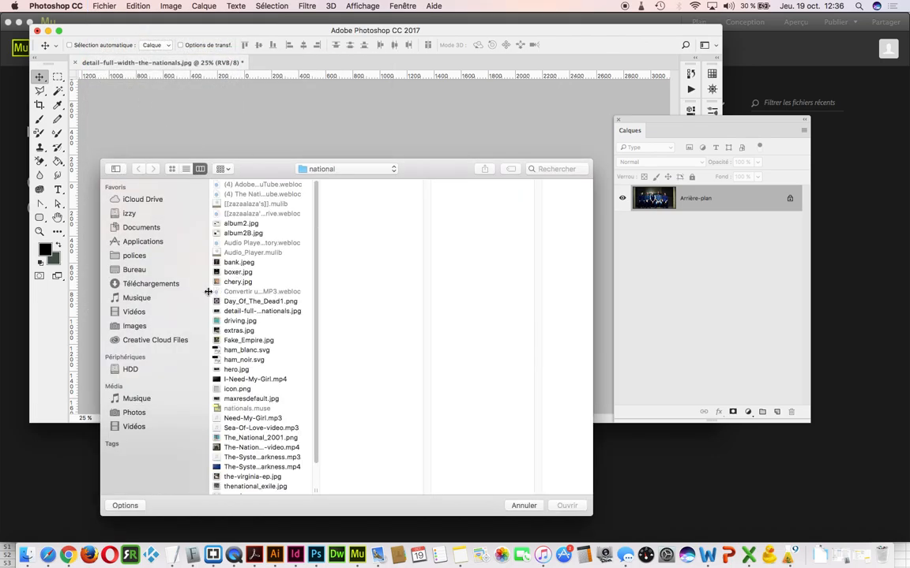
click(158, 376)
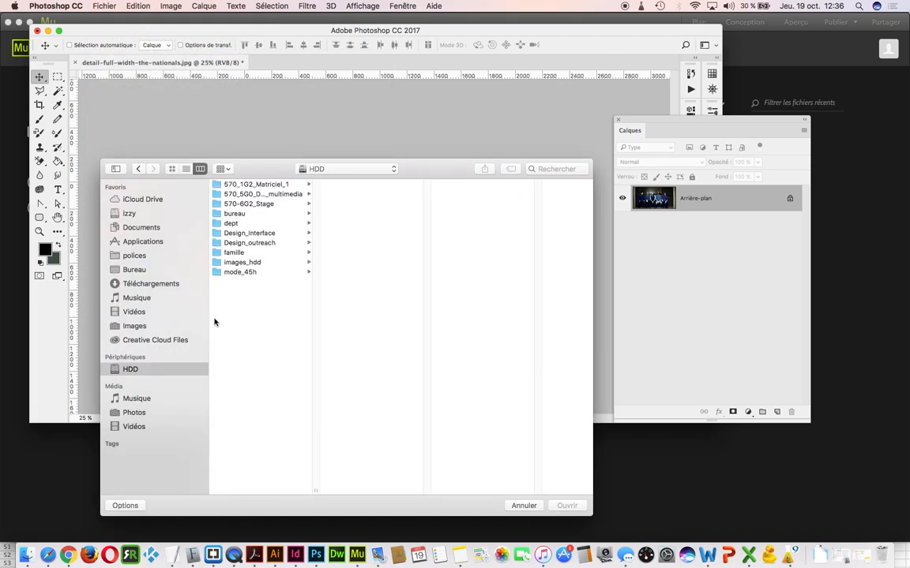
click(236, 193)
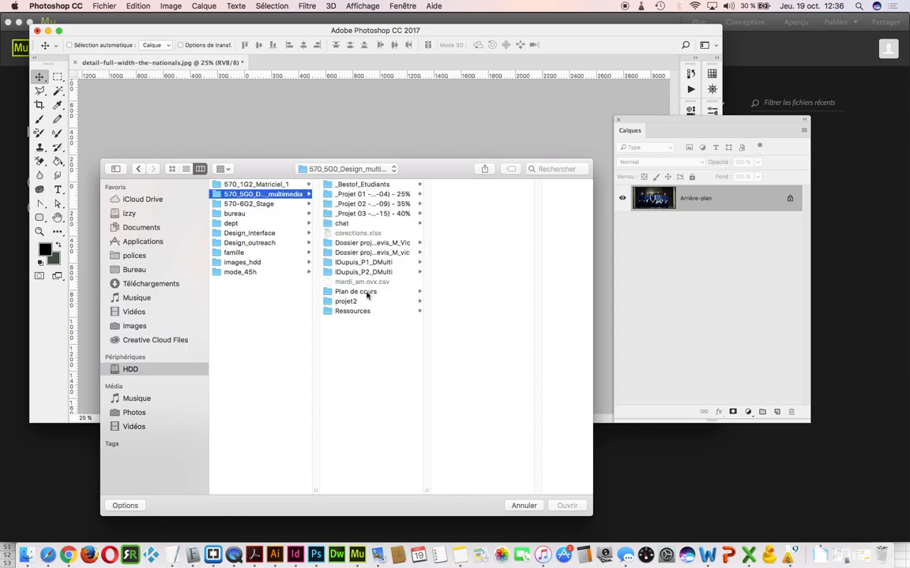
click(370, 273)
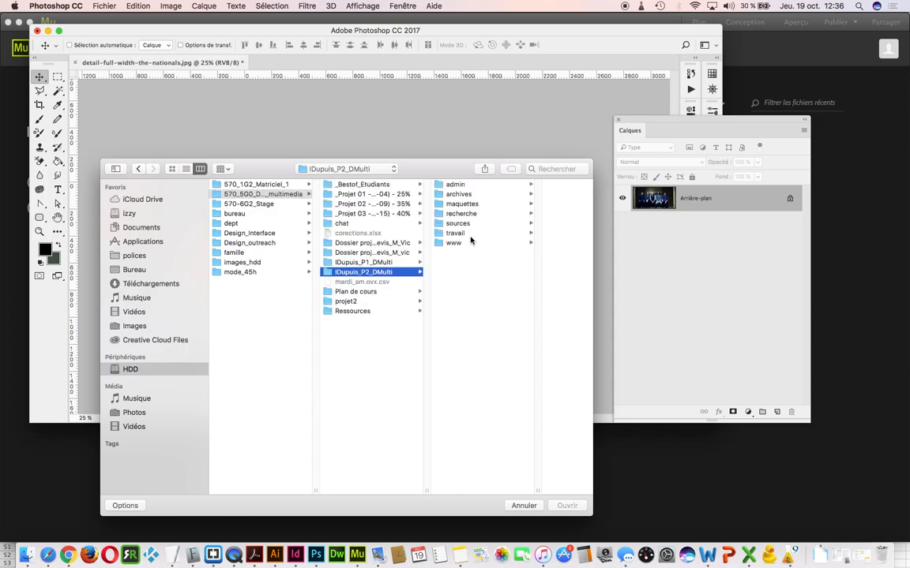
click(450, 233)
click(444, 225)
click(418, 194)
click(505, 253)
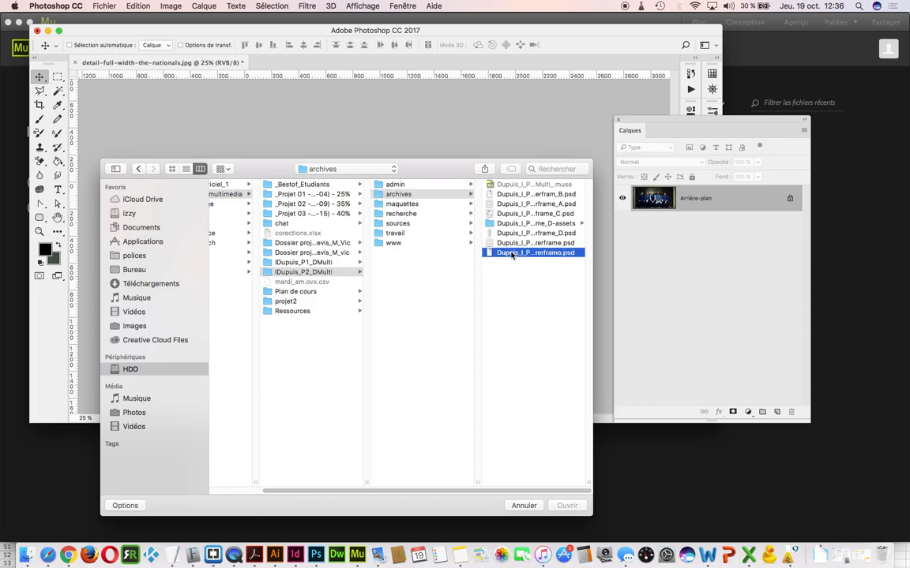
click(282, 233)
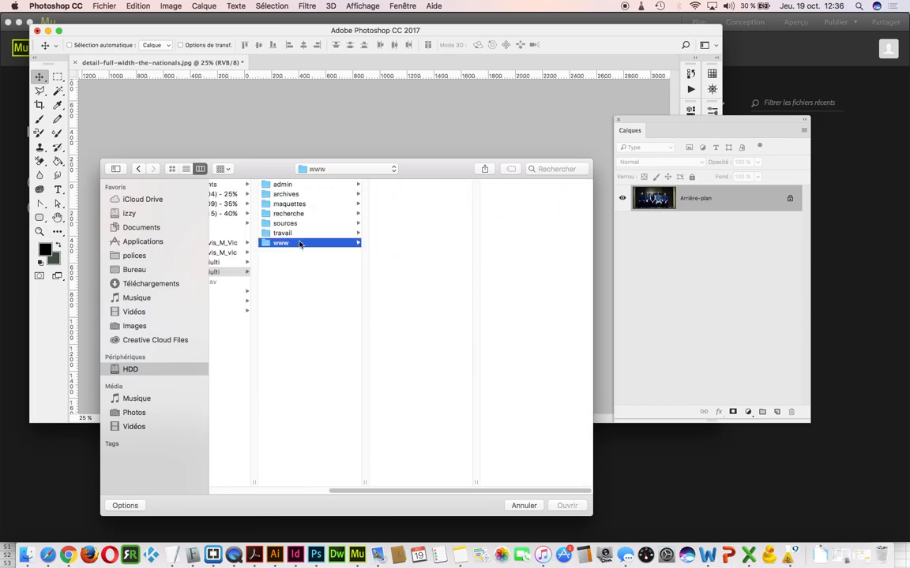
click(285, 223)
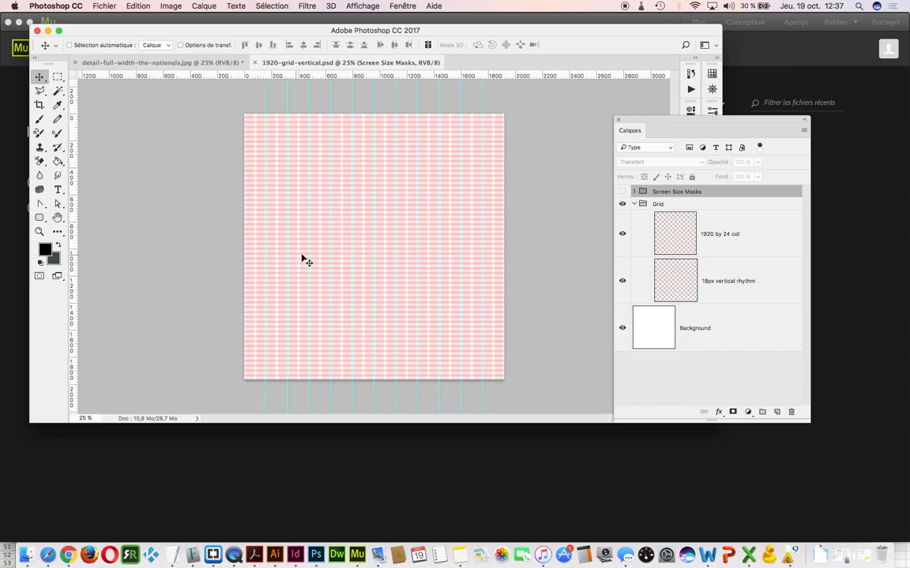
click(432, 481)
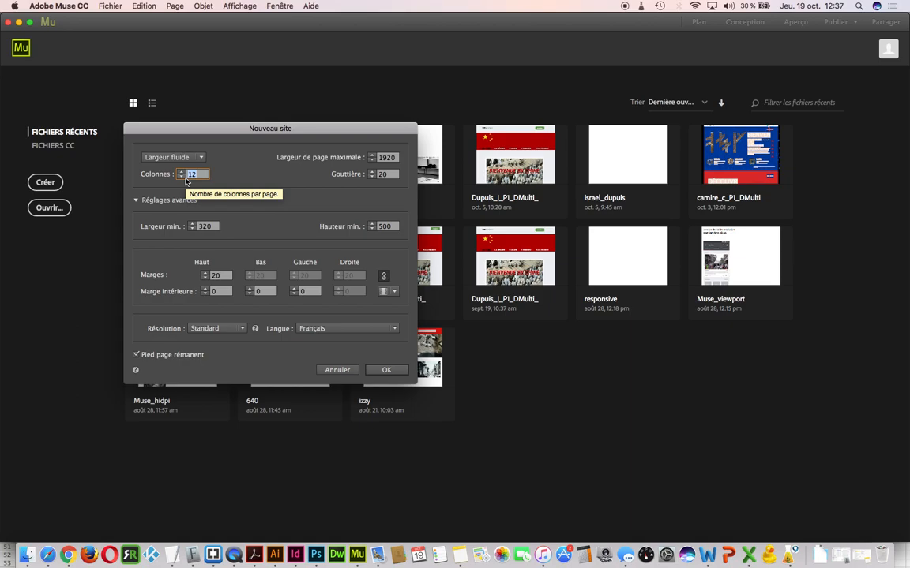
Switch to Safari and search Google for "grid 960" in a new window
click(47, 555)
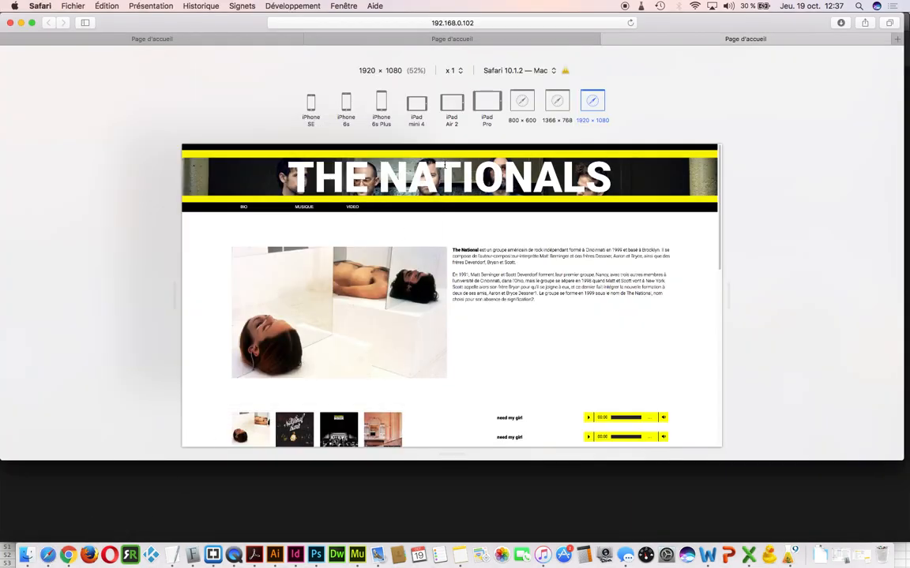
key(super+n)
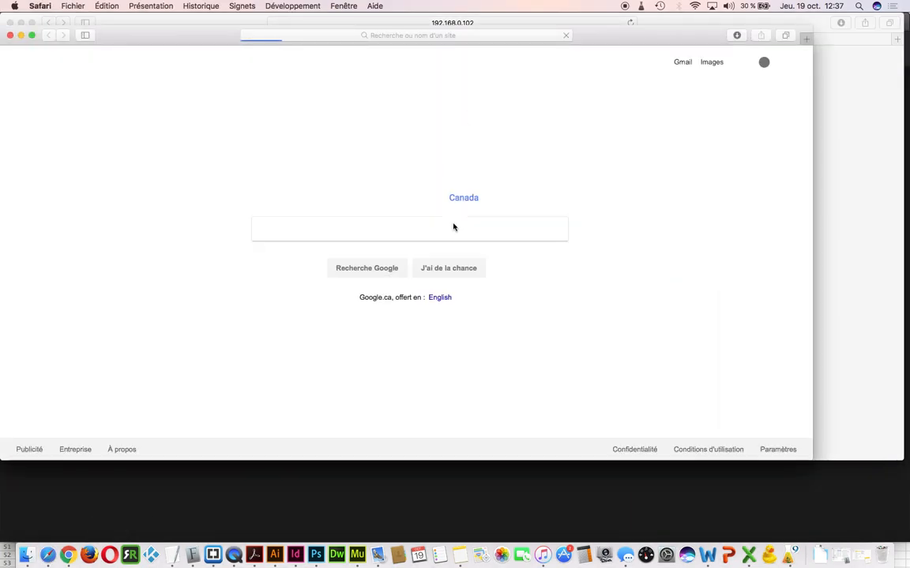
click(449, 230)
text(gri)
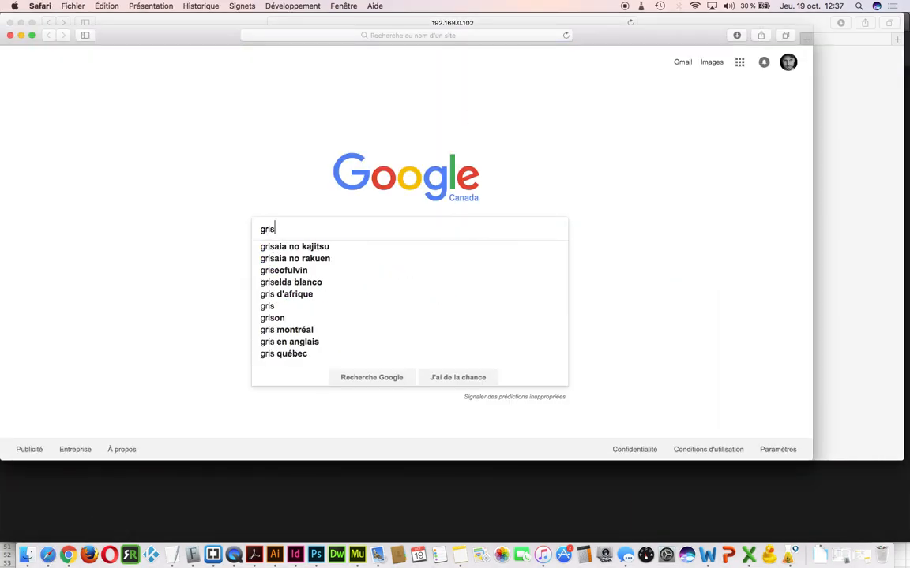
text(d 960)
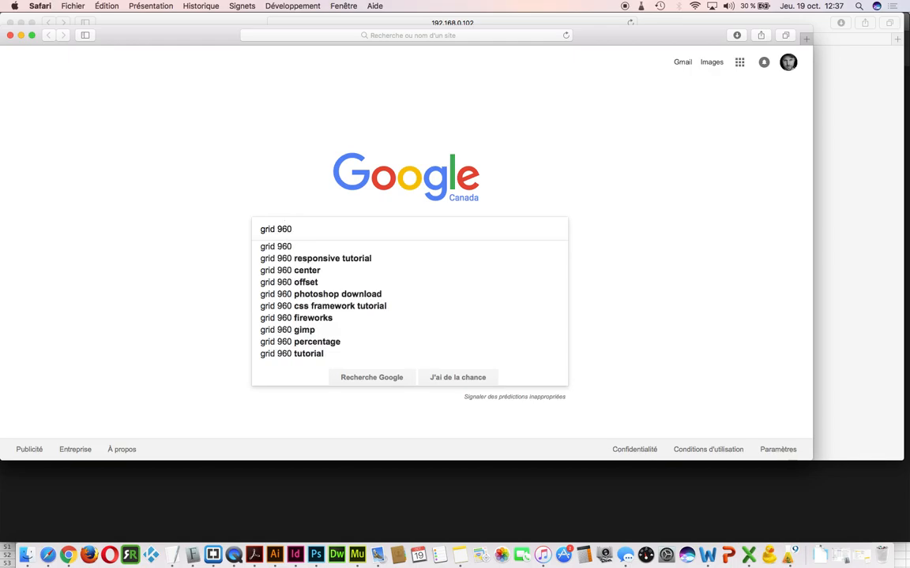
key(Return)
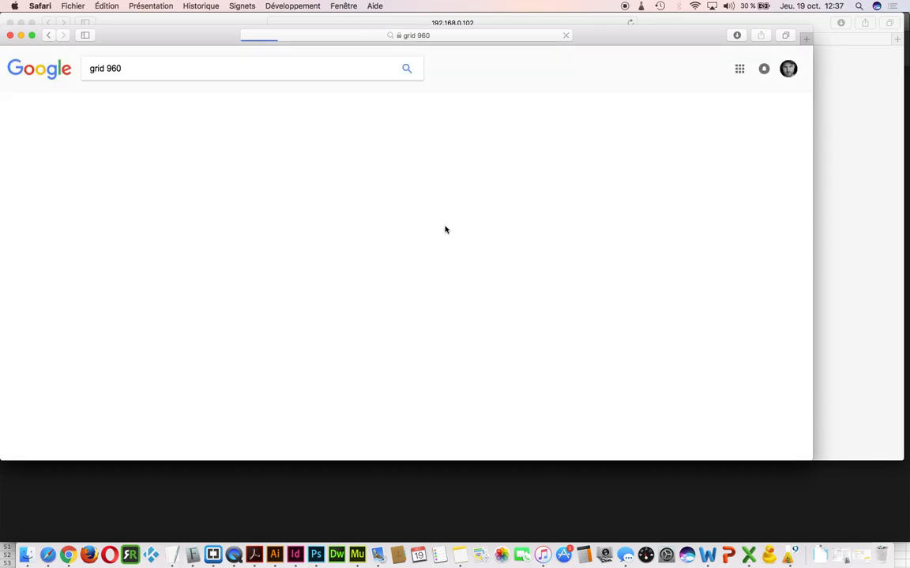
Download the 960 Grid System archive from 960.gs and open the photoshop folder inside its templates
click(152, 146)
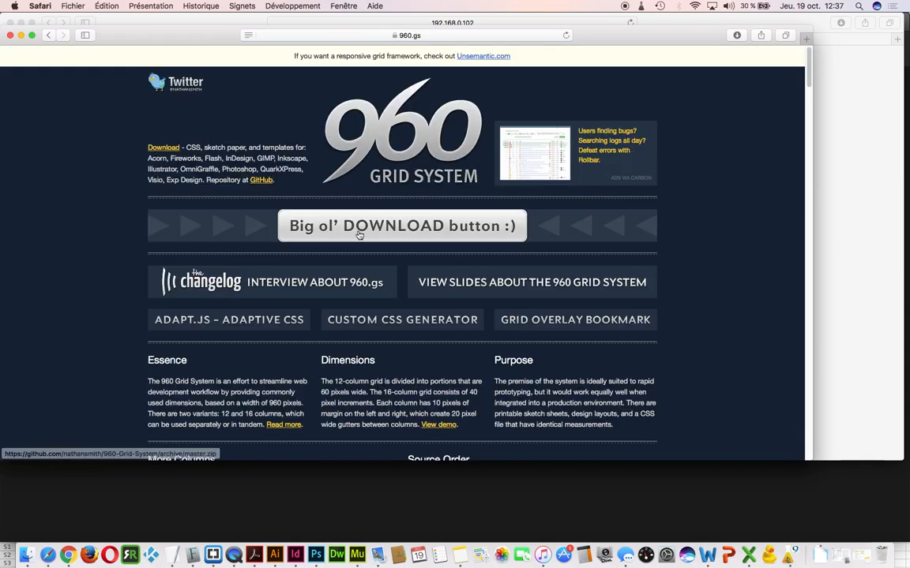
click(365, 229)
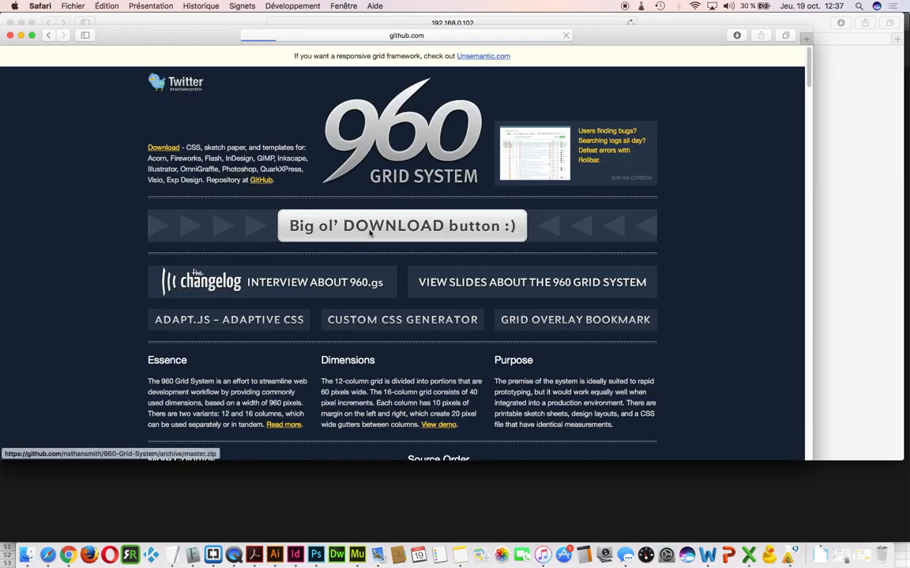
click(819, 521)
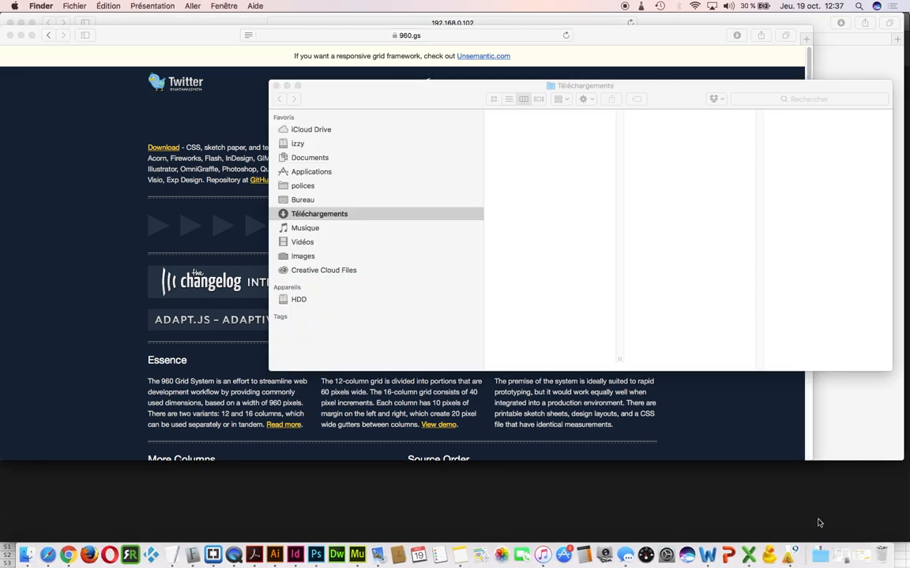
click(654, 186)
drag(490, 85, 187, 61)
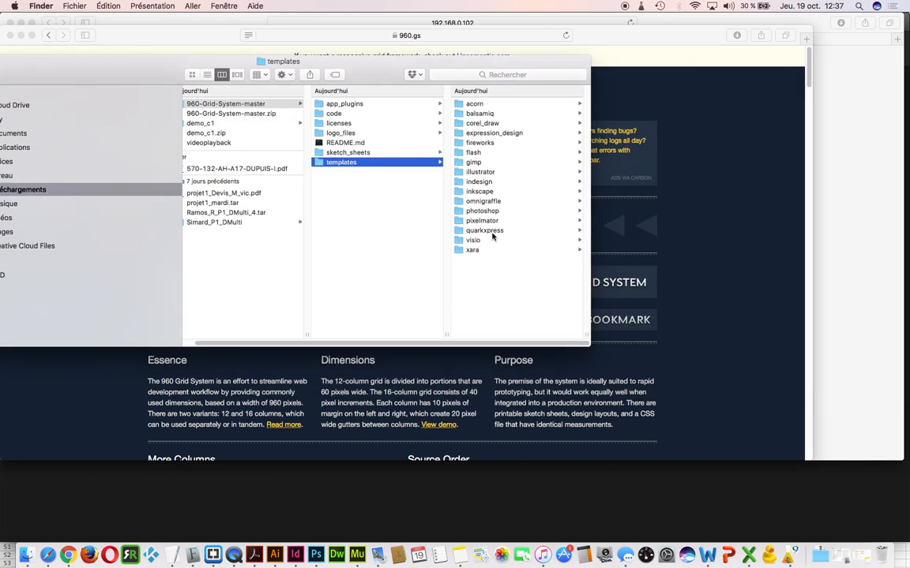
click(478, 211)
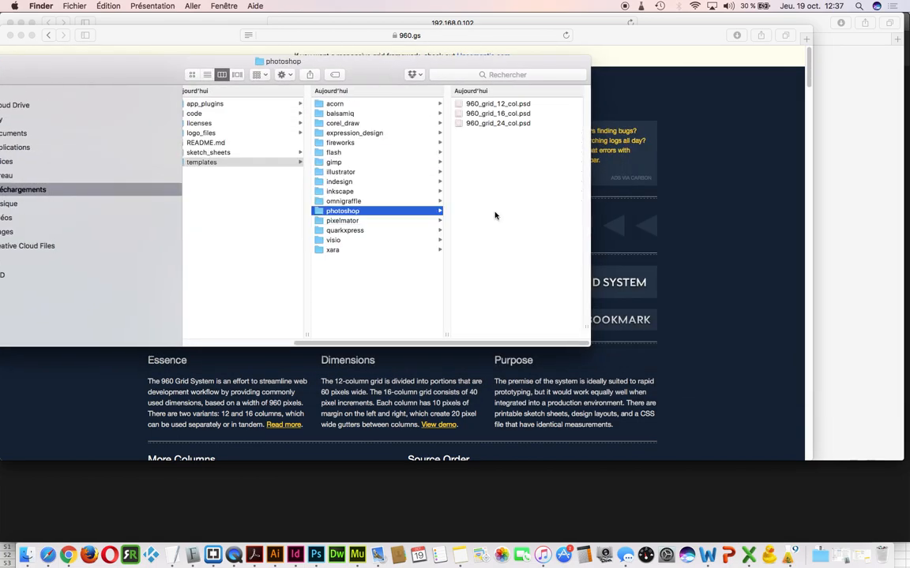
Preview the 16-, 12- and 24-column Photoshop grid templates one after another
click(458, 113)
key(space)
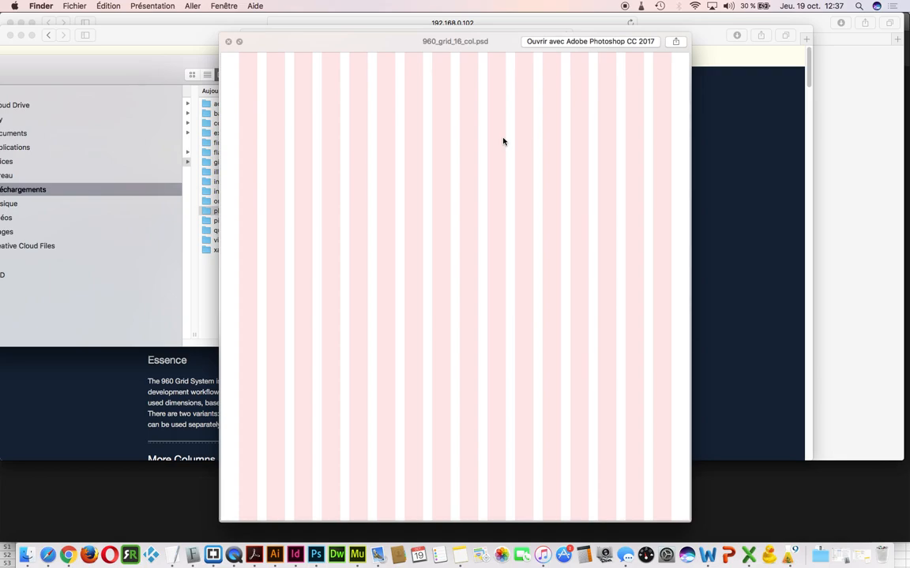
key(Up)
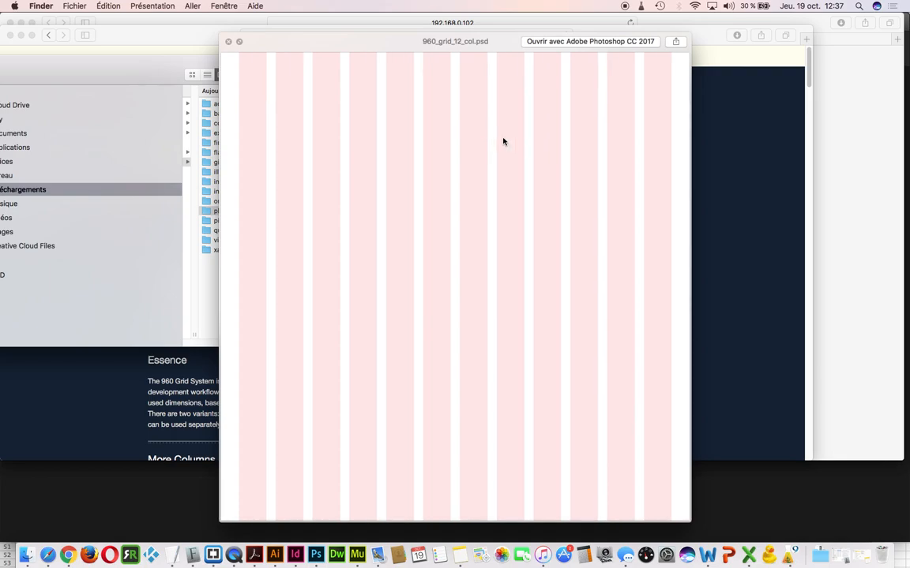
key(Down)
key(Down)
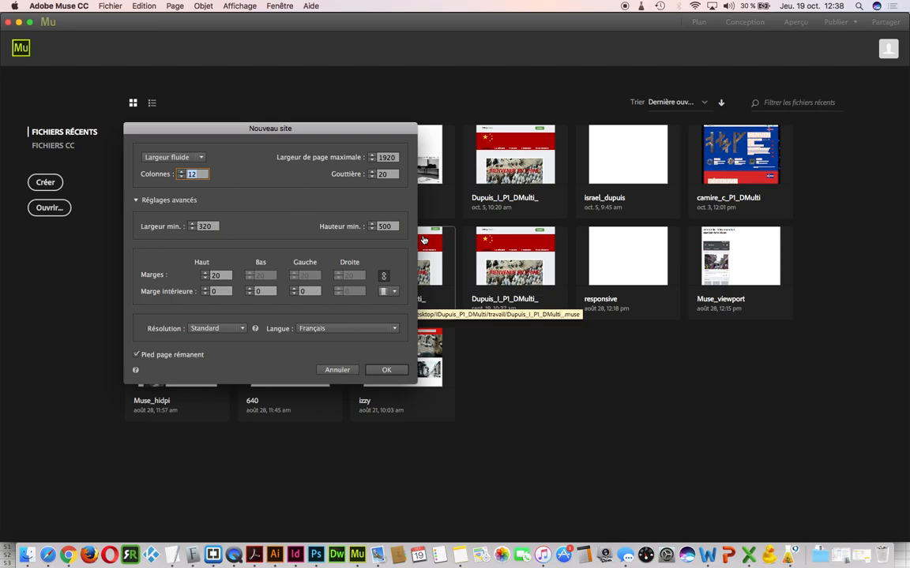
Back in Adobe Muse, choose Largeur fluide for the new site and set the column count to 13
click(136, 201)
click(136, 201)
click(174, 157)
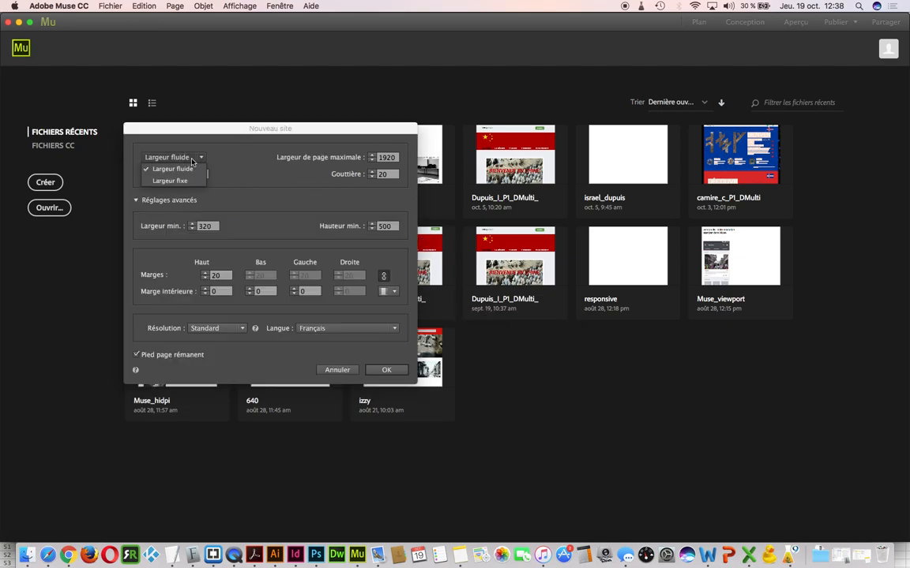
click(192, 170)
click(188, 157)
click(192, 170)
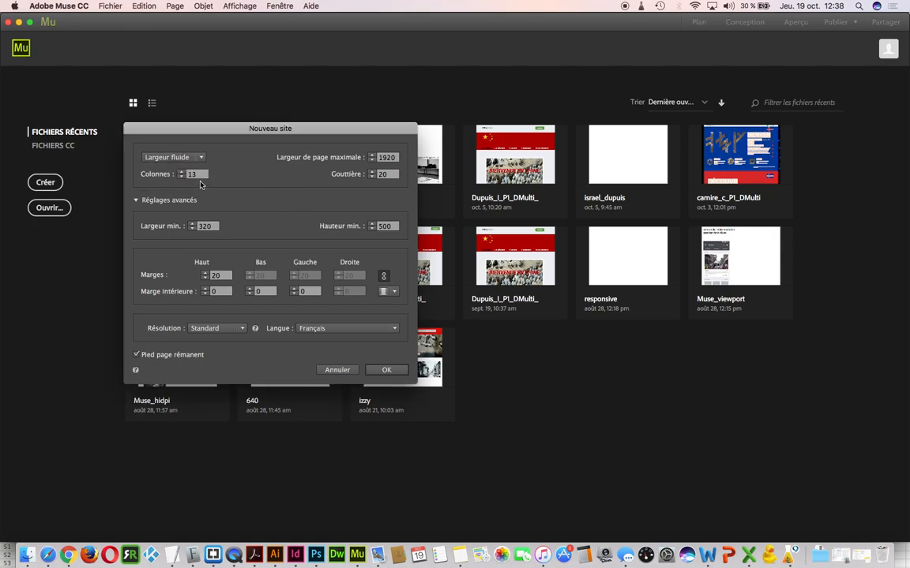
Examine the minimum width, minimum height and resolution options of the new site, keeping the resolution at Standard
double_click(204, 226)
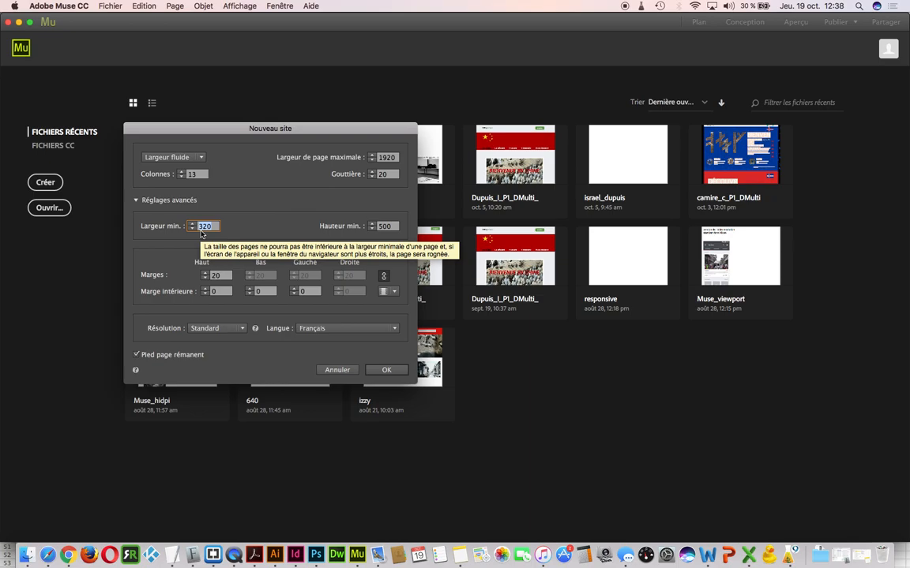
click(379, 226)
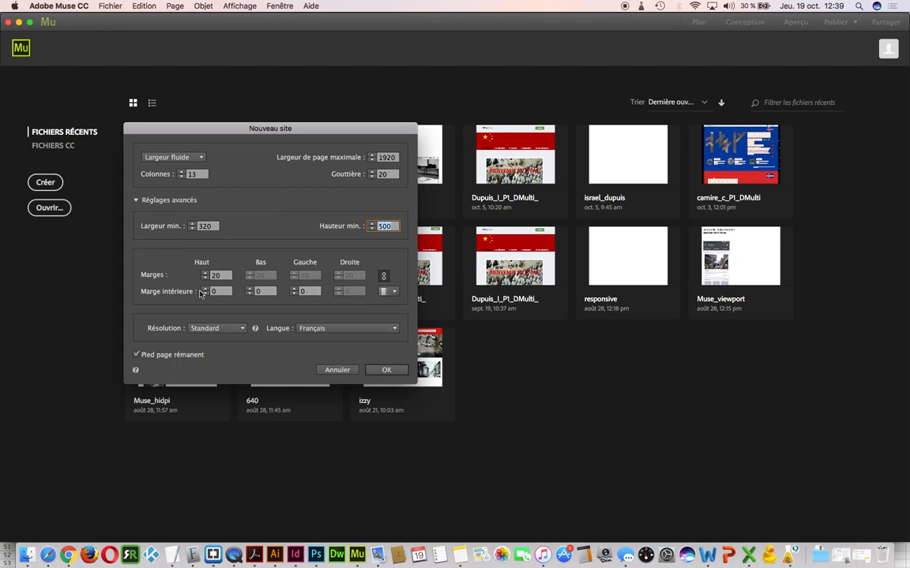
click(229, 328)
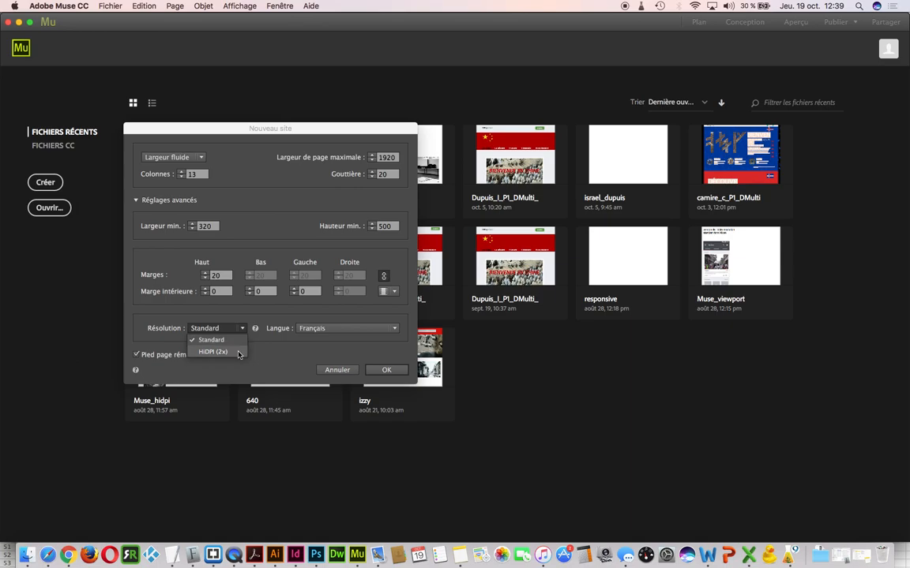
click(256, 351)
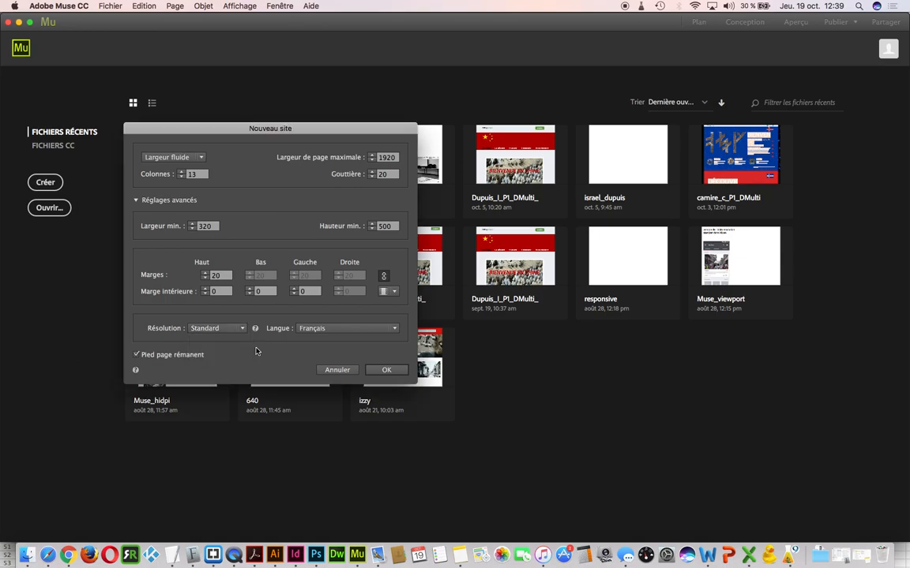
click(237, 328)
click(242, 322)
click(238, 326)
click(240, 338)
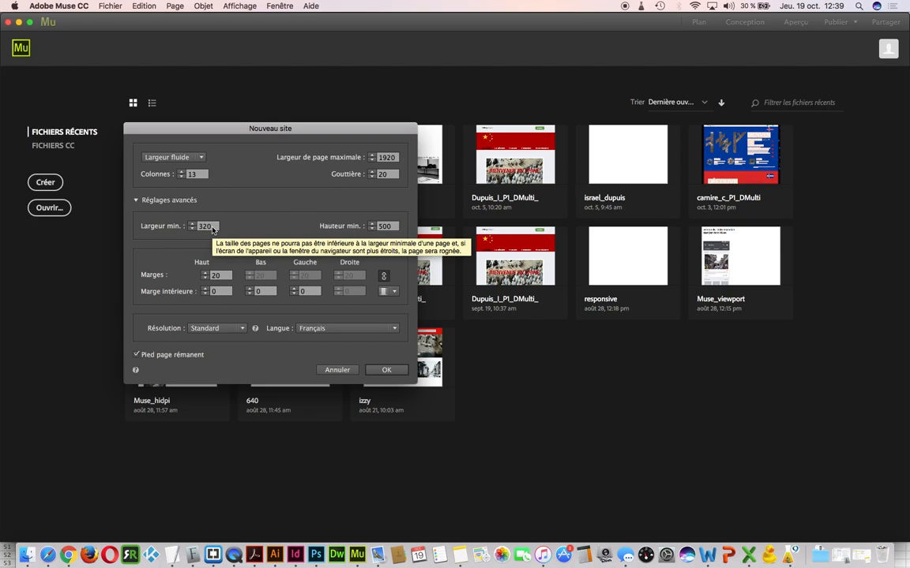
click(234, 328)
click(231, 332)
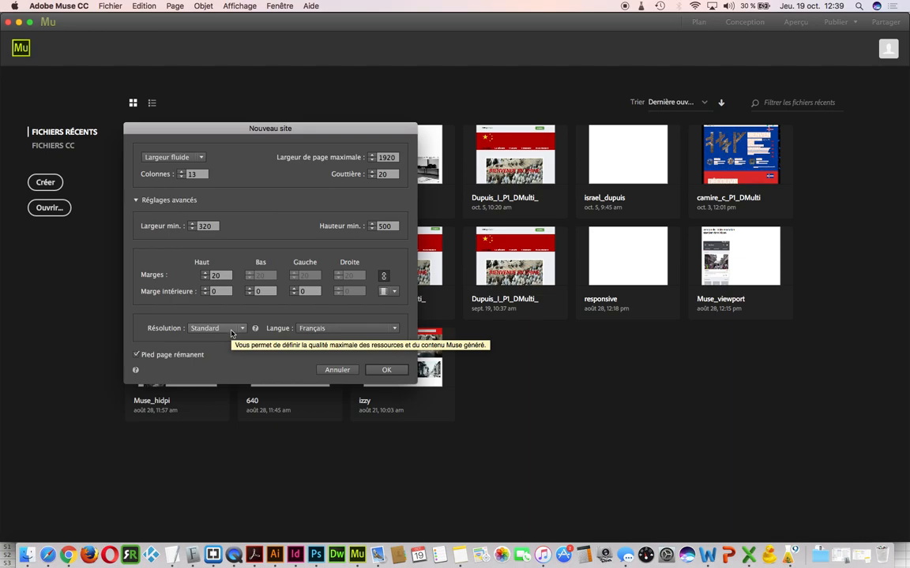
click(230, 330)
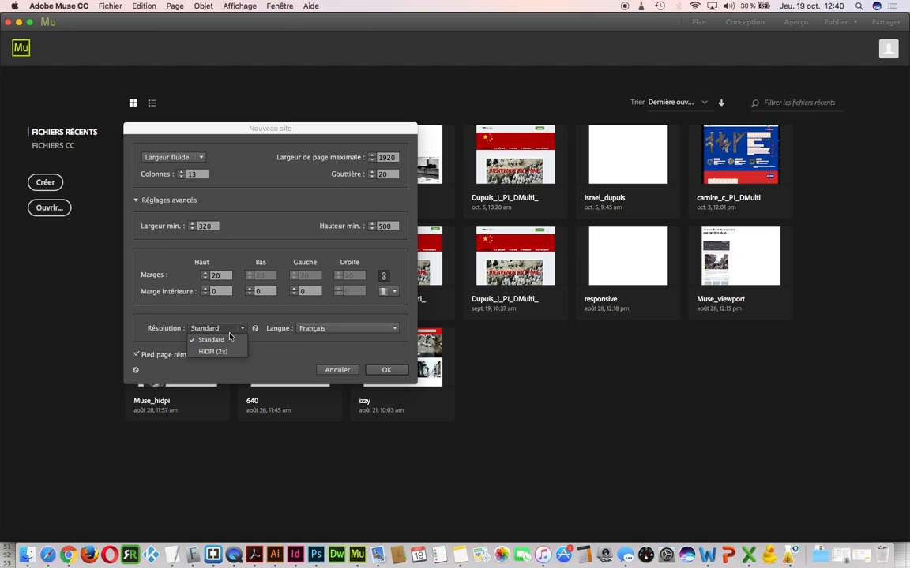
click(232, 341)
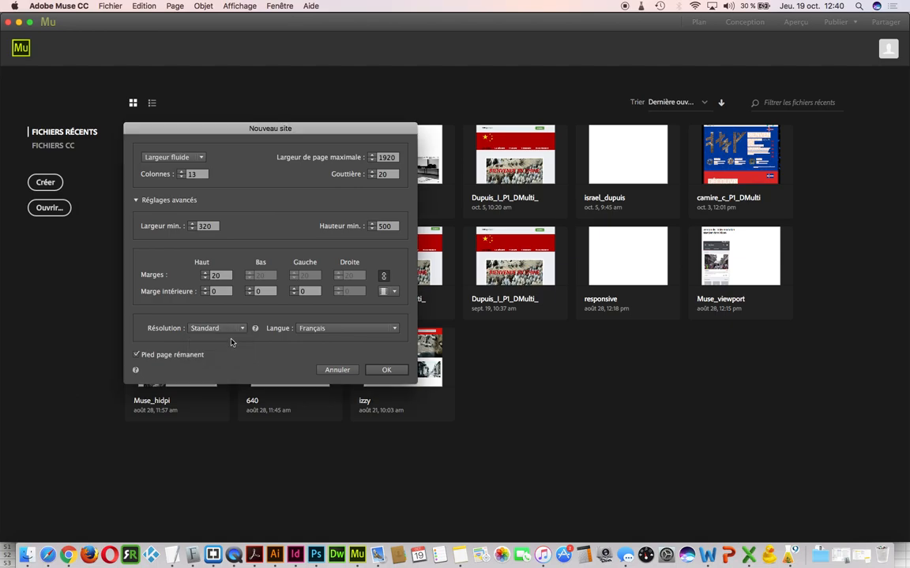
Create the new site with its current settings
mouse_move(149, 359)
mouse_move(226, 330)
click(387, 370)
mouse_move(102, 118)
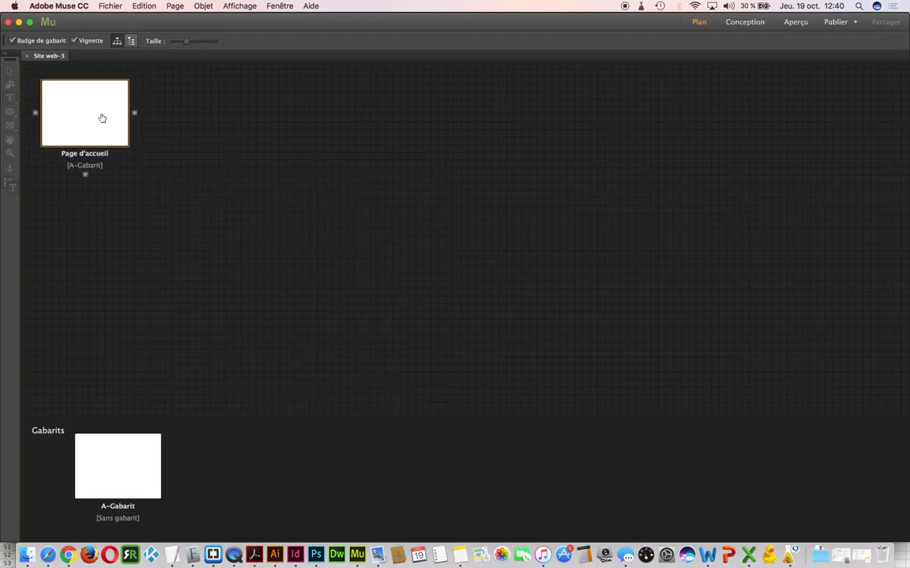
Open the A-Gabarit master page and move the header guide to about 100 px and the footer guide to about 450 px
double_click(130, 467)
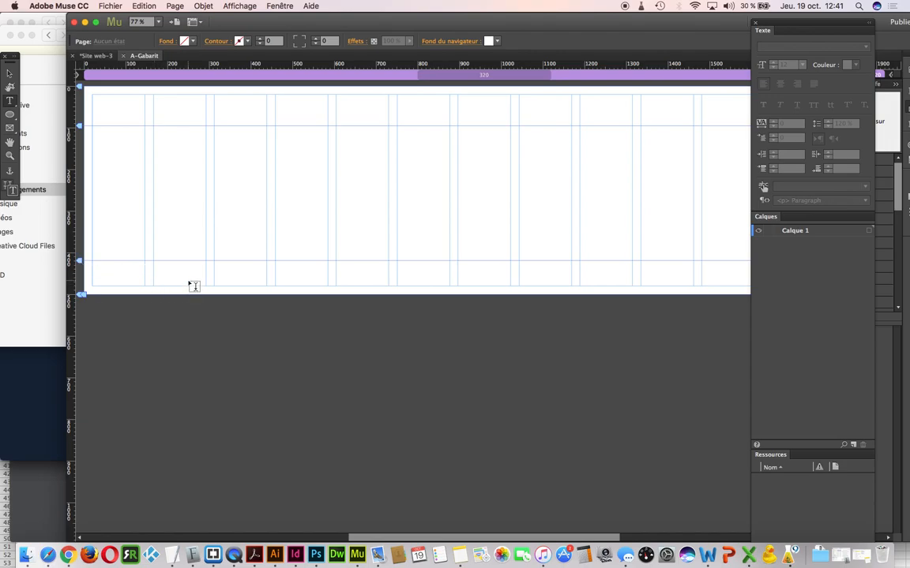
drag(80, 124, 79, 127)
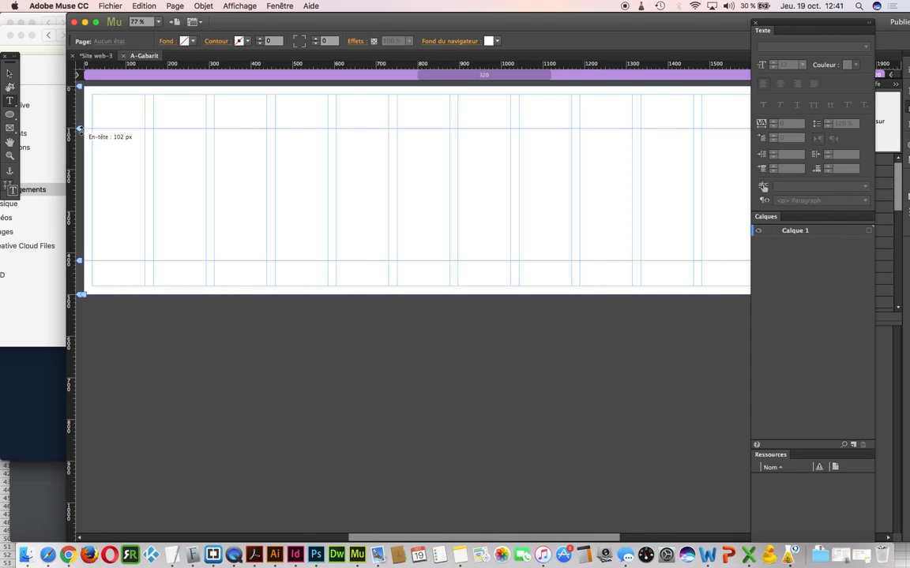
drag(79, 260, 80, 255)
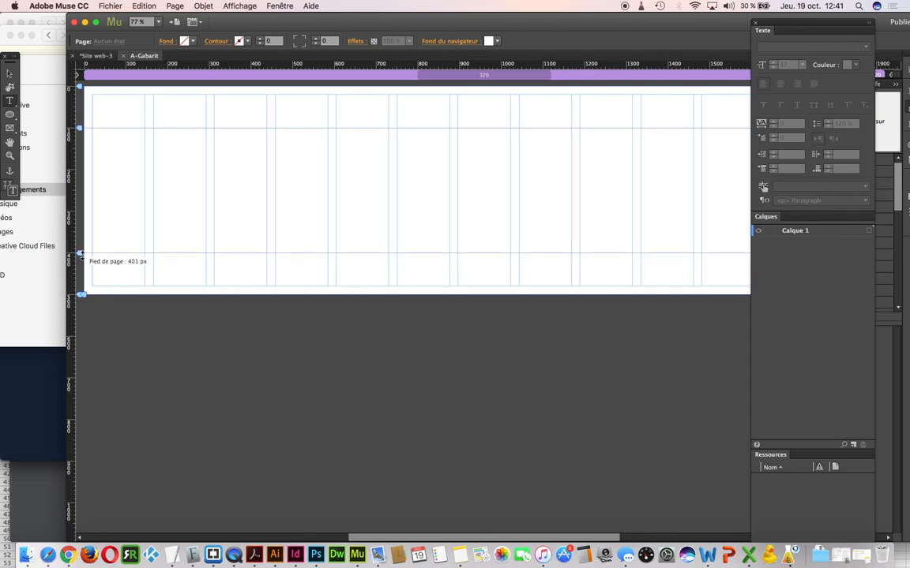
Open Page d'accueil from the site plan for editing and reposition the application window
click(105, 58)
mouse_move(134, 100)
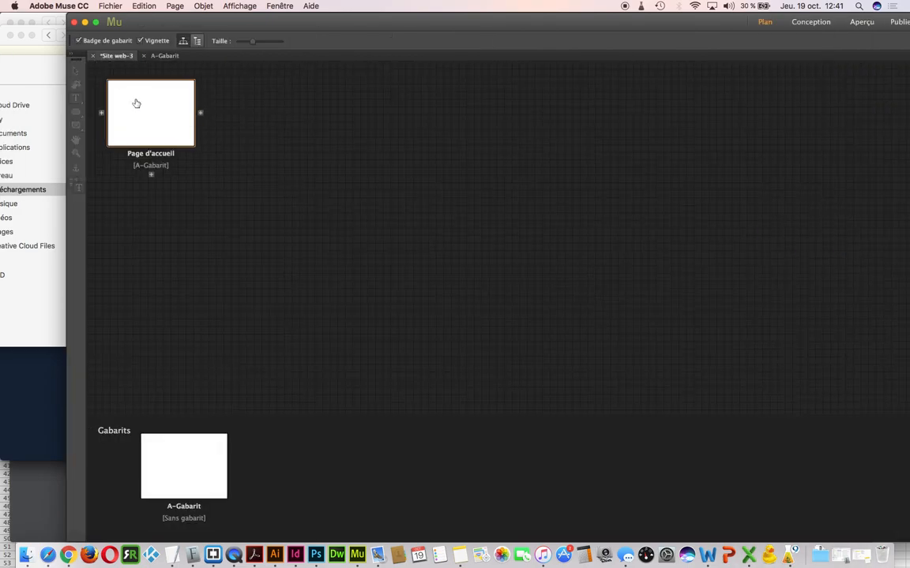
double_click(136, 103)
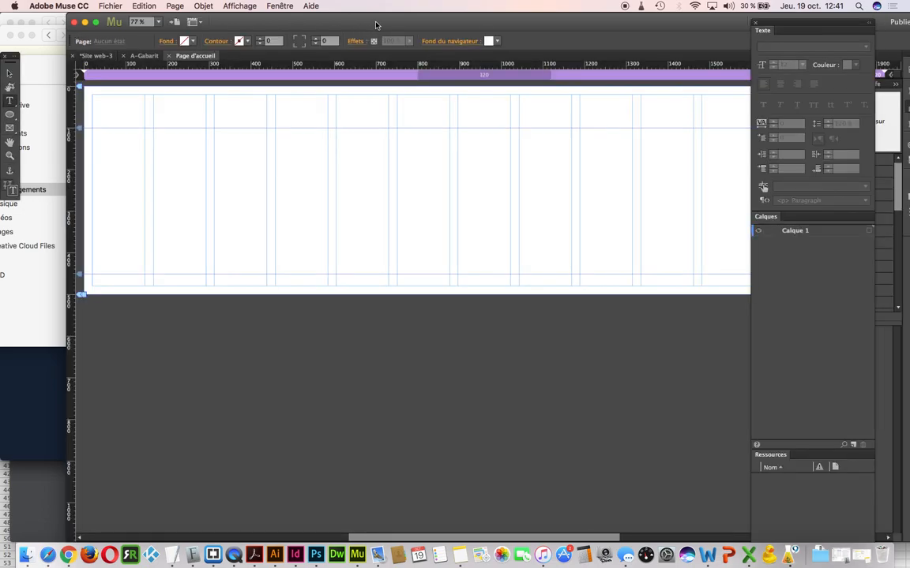
drag(376, 24, 319, 23)
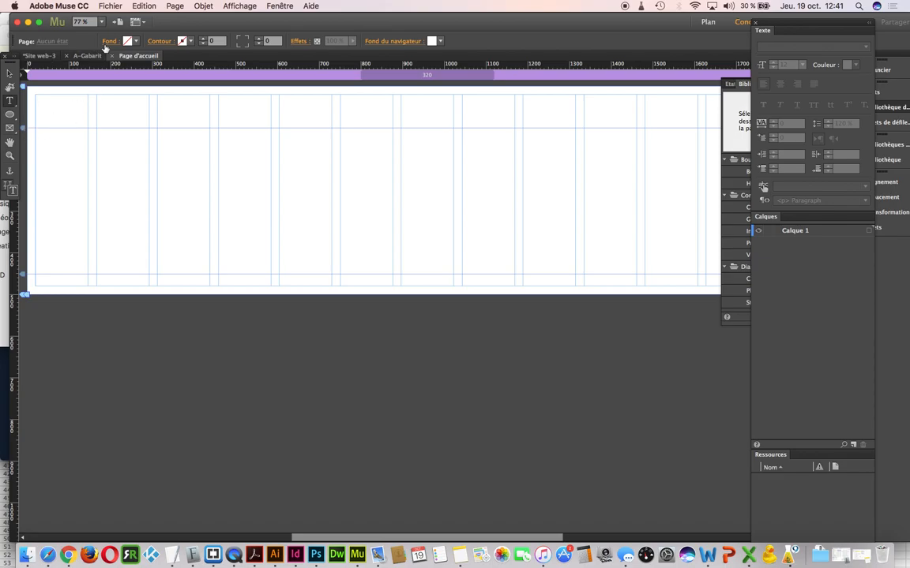
drag(181, 22, 184, 22)
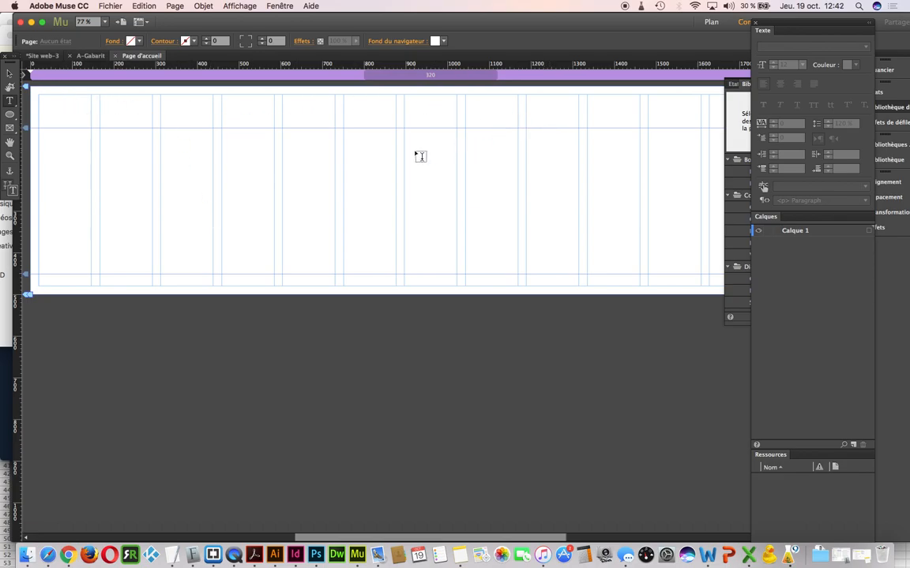
Place the detail-full band photo at the page's upper-left corner and enlarge it to the full 1920 px page width
click(11, 128)
click(9, 115)
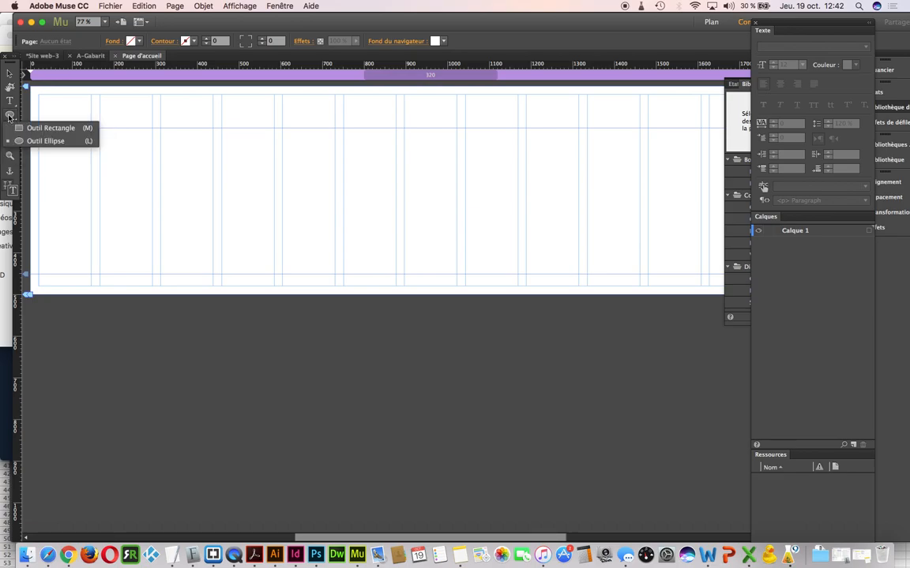
click(17, 129)
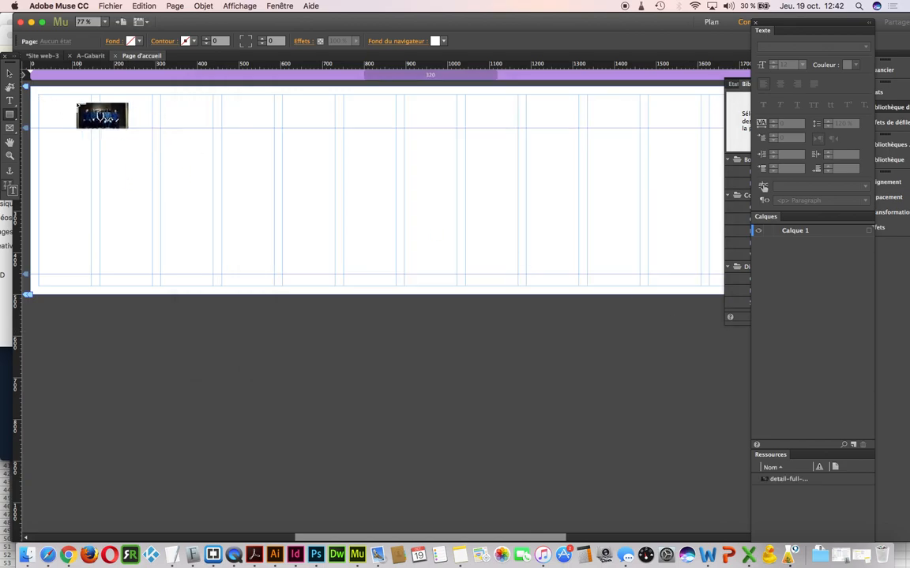
click(32, 88)
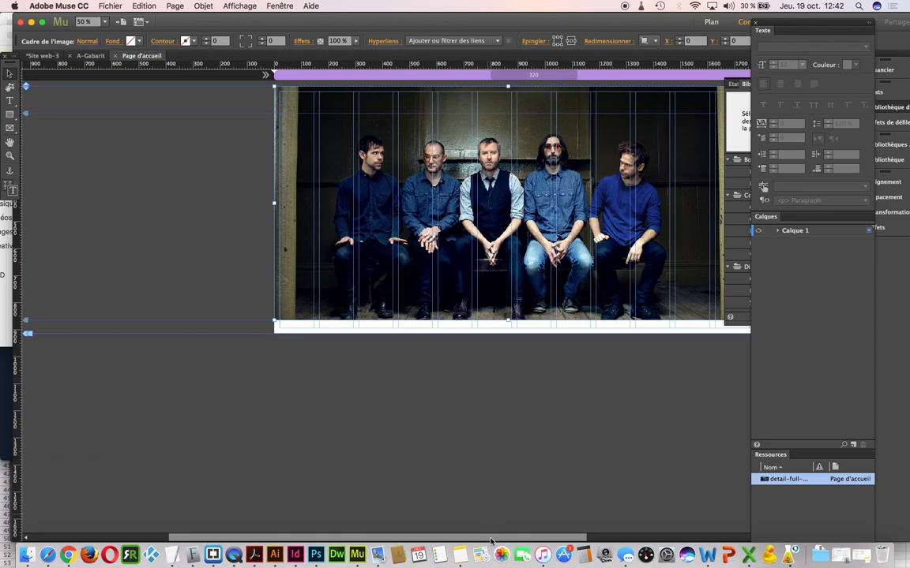
drag(496, 539, 611, 528)
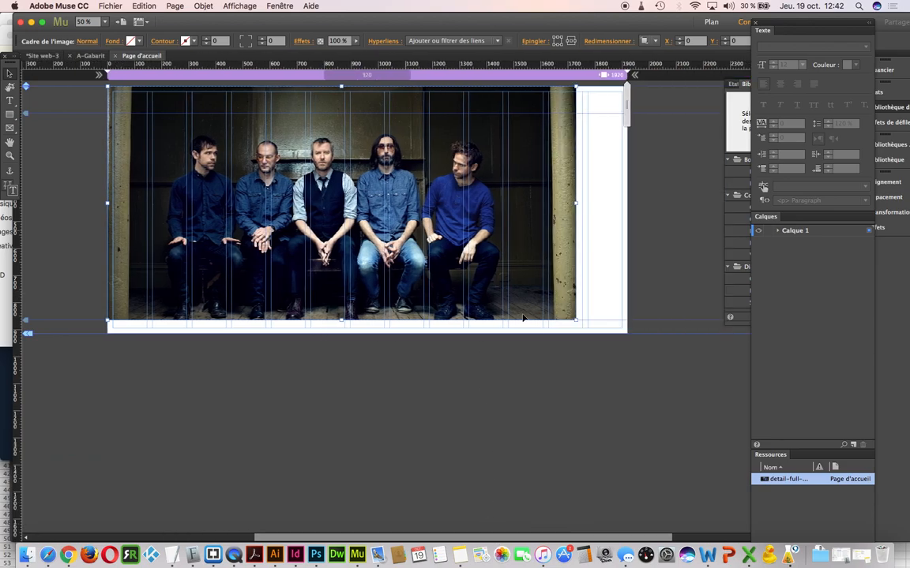
drag(576, 320, 627, 207)
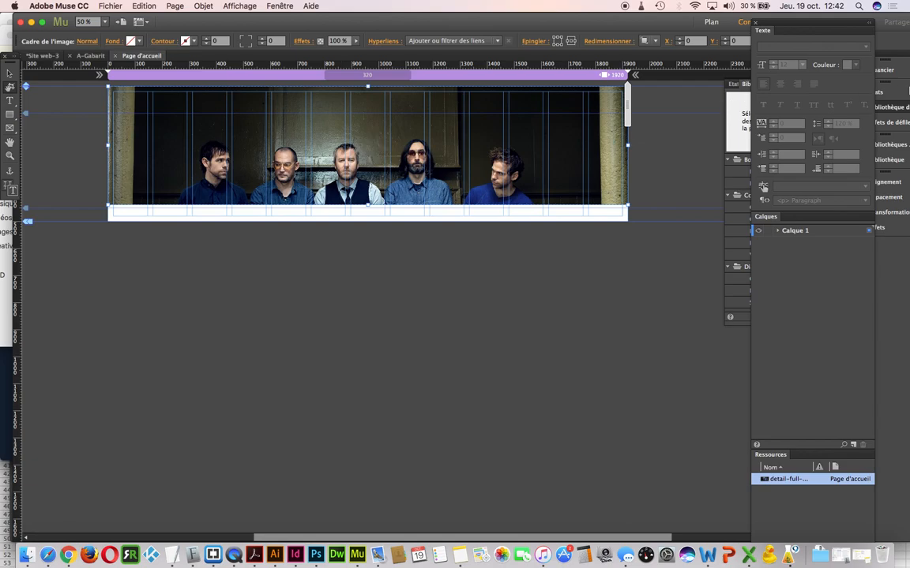
Preview the site in the browser and narrow the browser window to examine how the photo scales
click(109, 5)
click(168, 189)
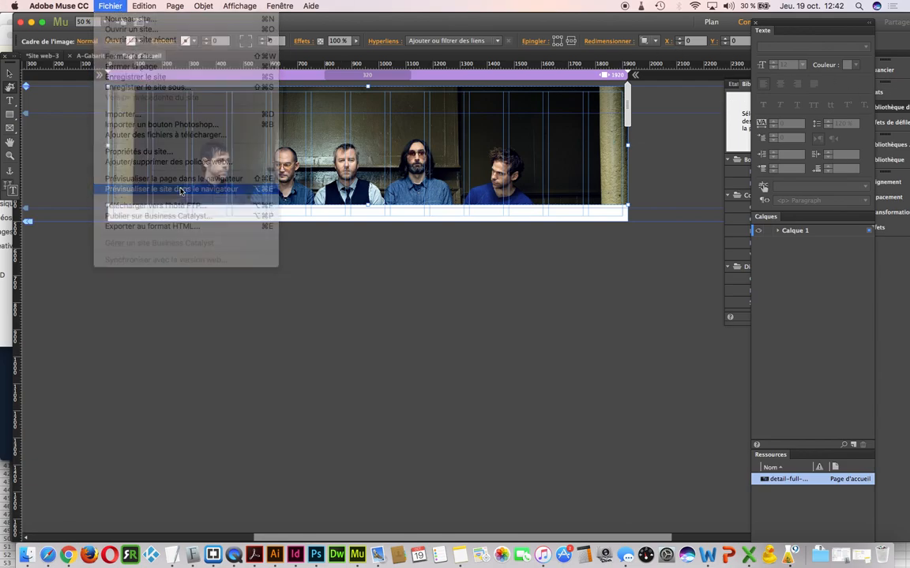
drag(811, 459, 577, 408)
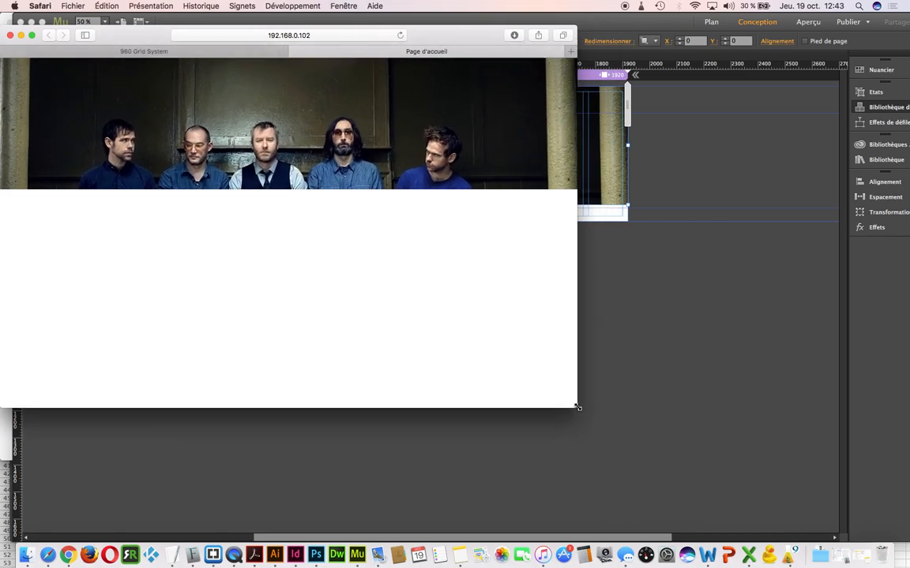
Back in Adobe Muse, check the photo's responsive resizing options and delete the photo from the page
click(609, 154)
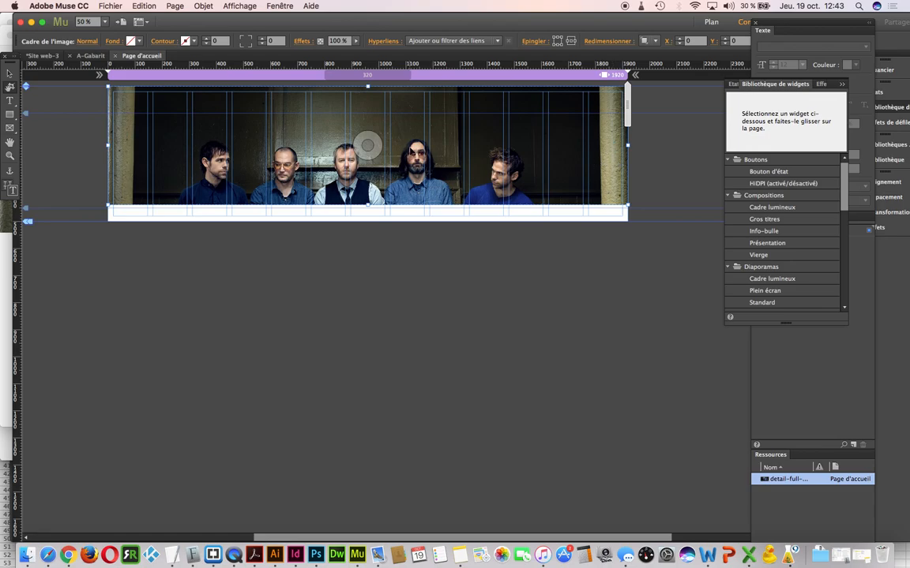
click(648, 40)
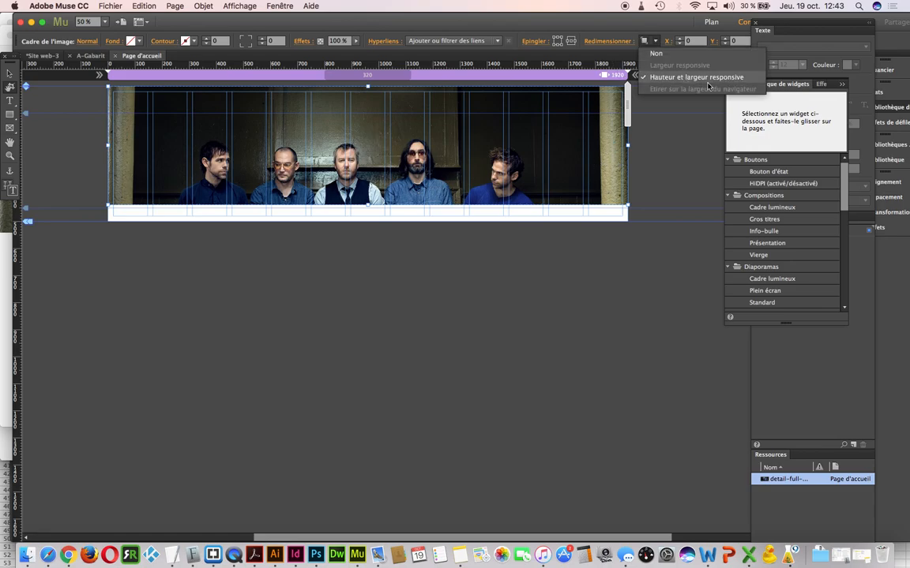
key(Delete)
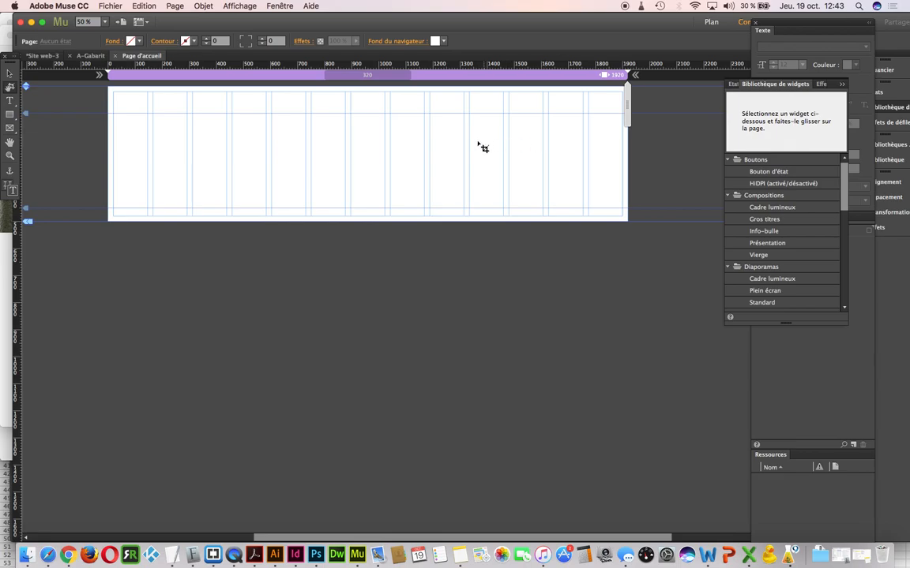
Activate the Rectangle tool for drawing on the empty home page
click(11, 115)
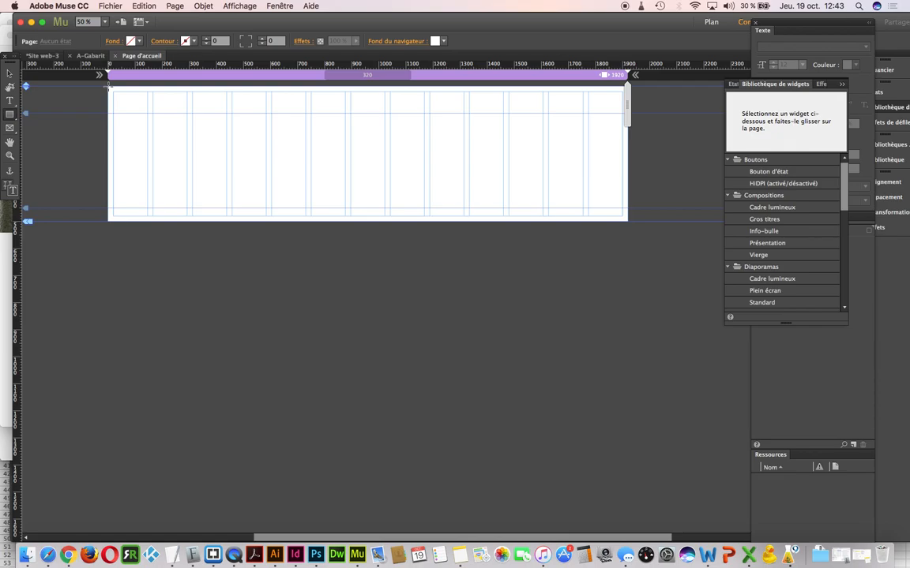
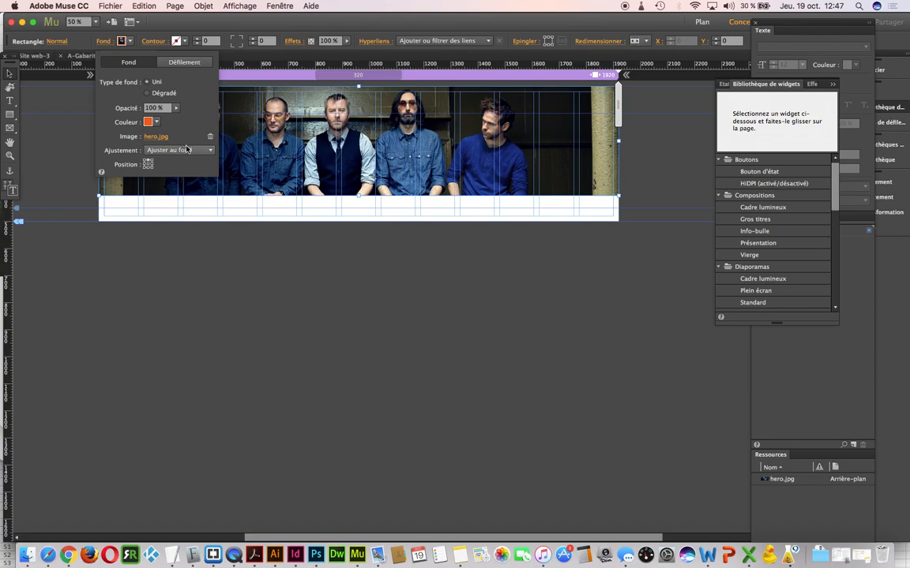
Reapply Ajuster au fond to the rectangle's hero.jpg fill, then undo the last two changes to the rectangle
click(189, 150)
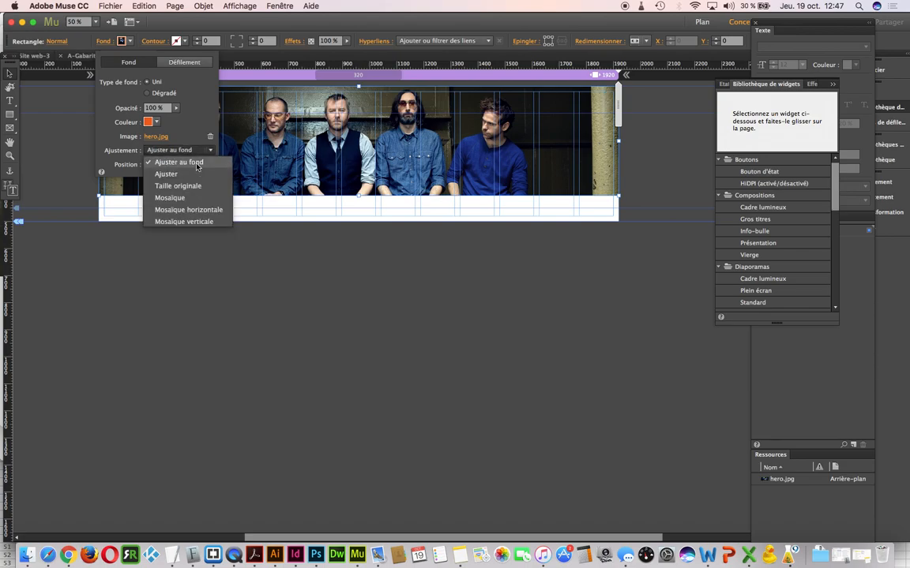
click(197, 163)
click(111, 6)
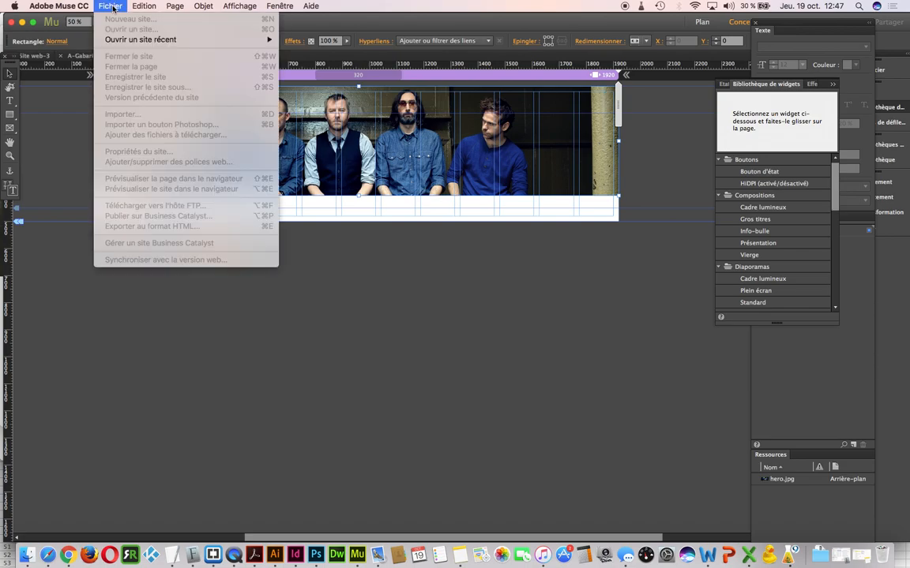
click(113, 7)
key(super+z)
key(super+z)
click(361, 158)
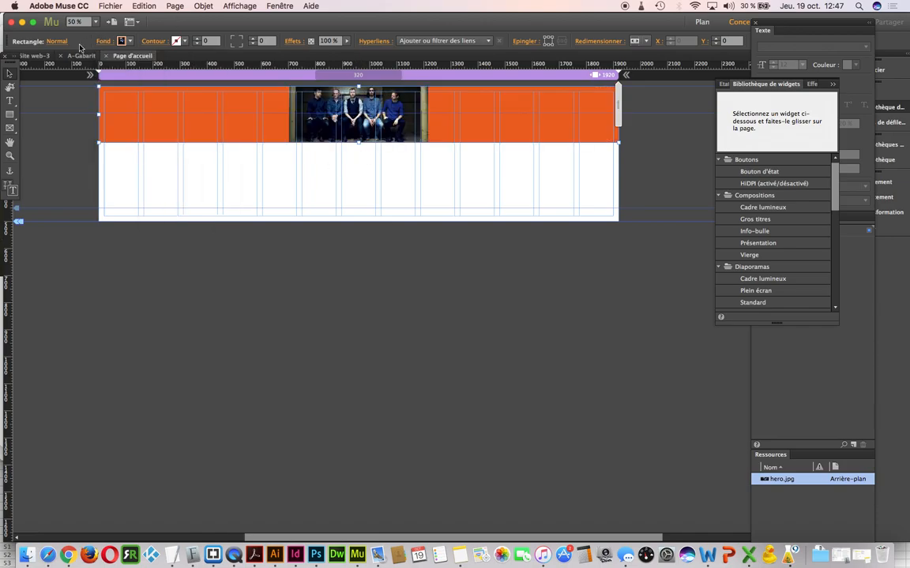
Preview the home page in the browser and widen the browser window to examine how the hero.jpg fill behaves
click(107, 6)
click(183, 182)
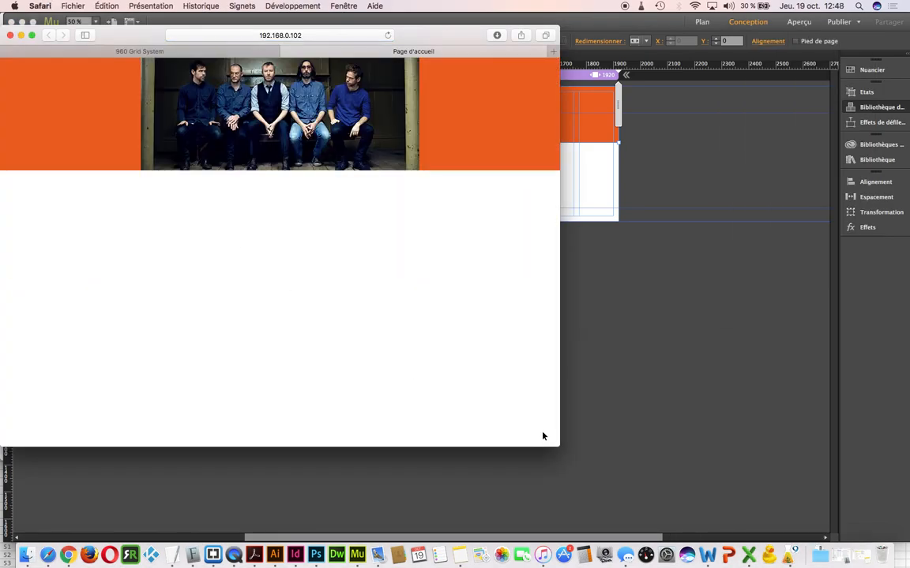
drag(557, 449, 818, 466)
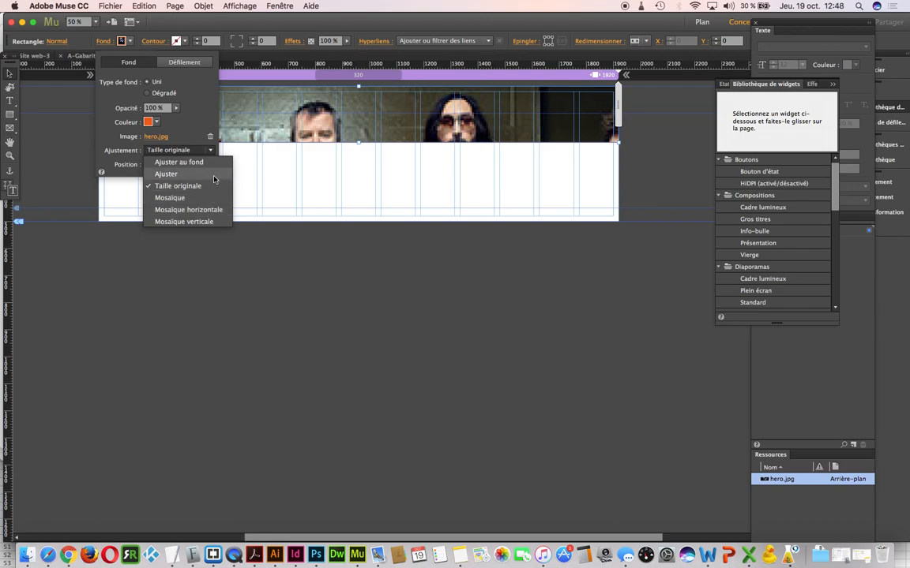
Set the fitting of the rectangle's hero.jpg background image to Ajuster au fond
click(210, 163)
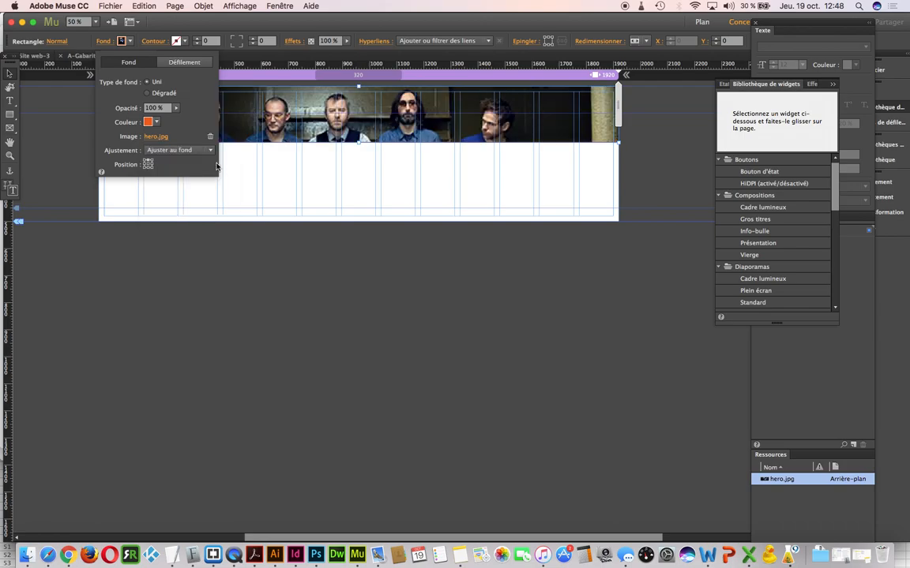
click(283, 178)
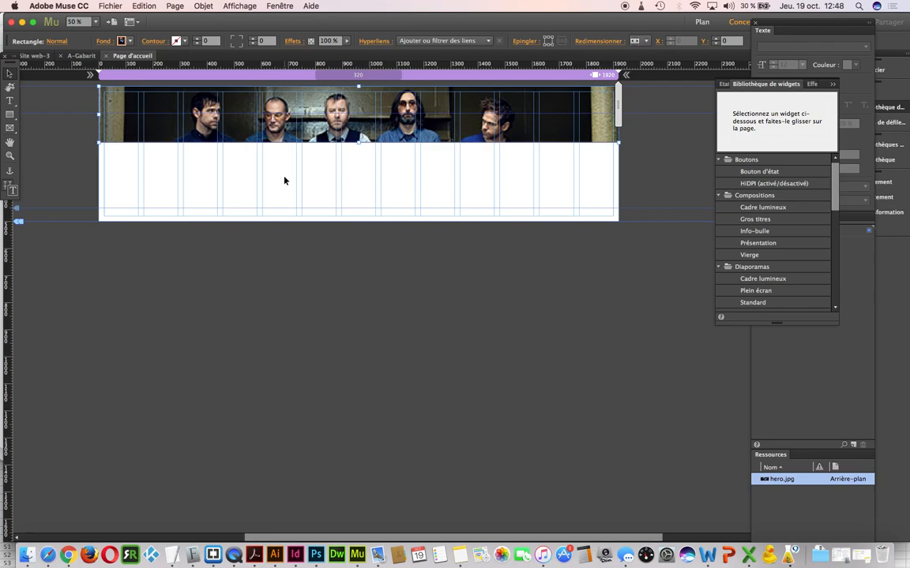
Save the site in the national folder under the file name demo
click(285, 183)
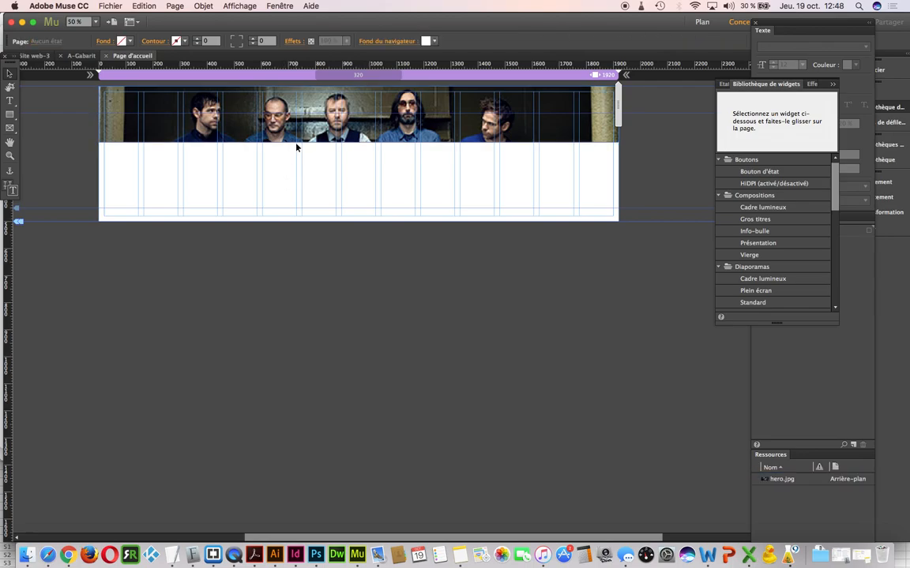
key(super+s)
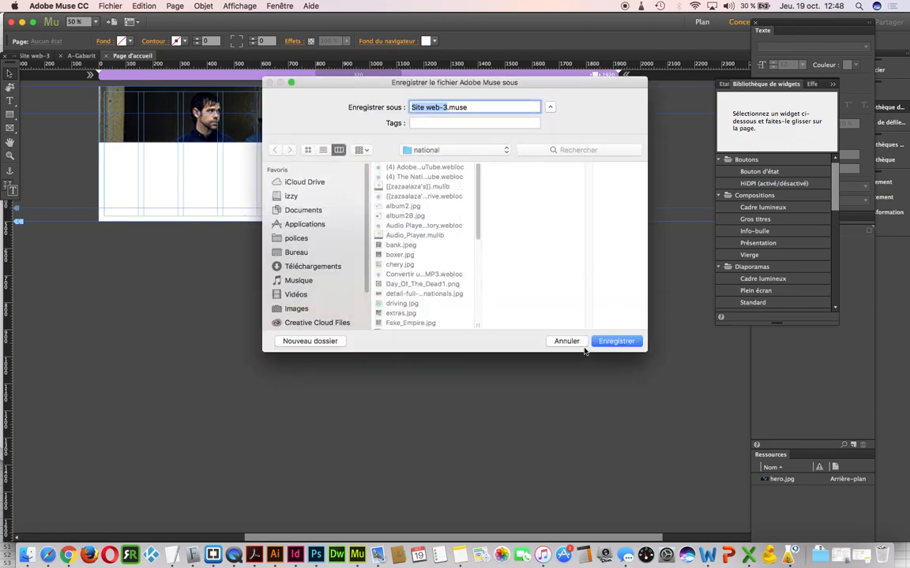
text(demo)
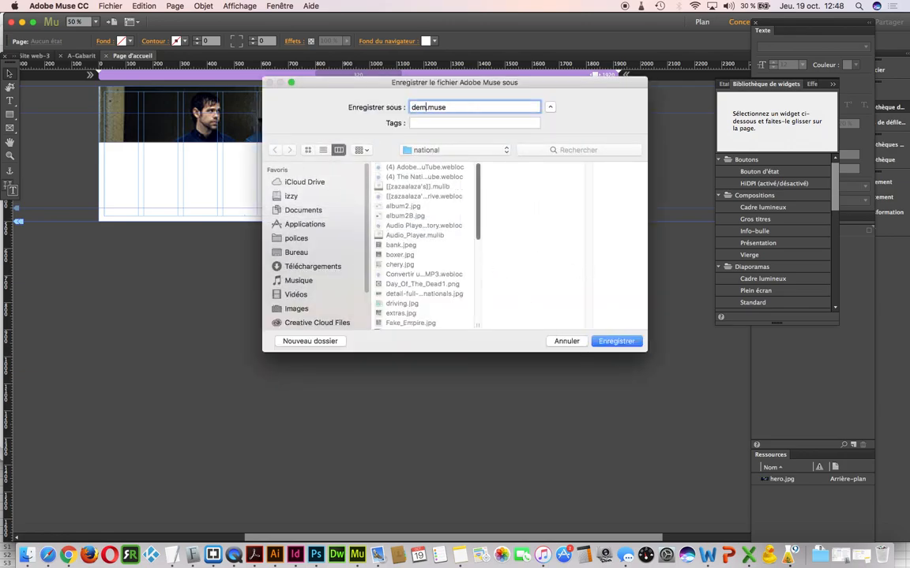
key(Return)
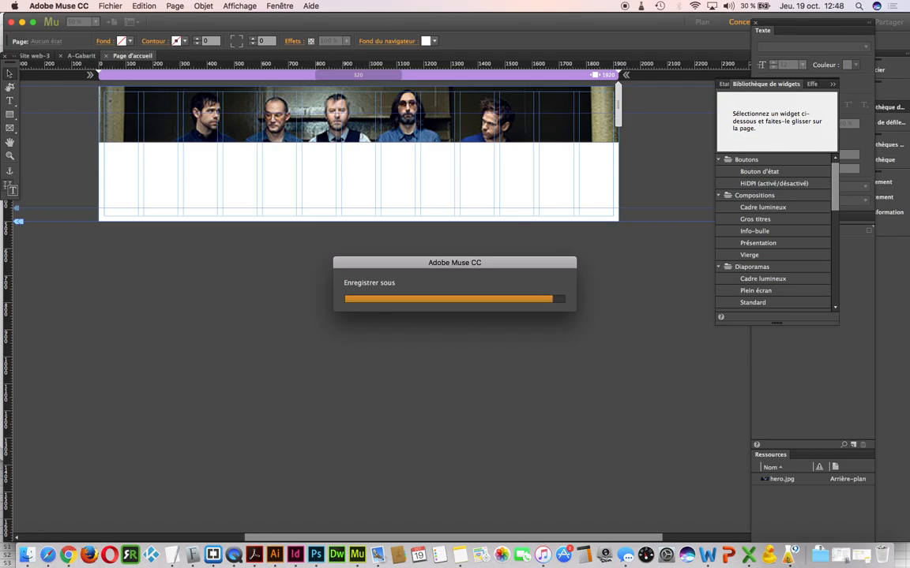
Add full-width black bars along the upper and lower edges of the hero image, with the lower one at Y 180
click(10, 115)
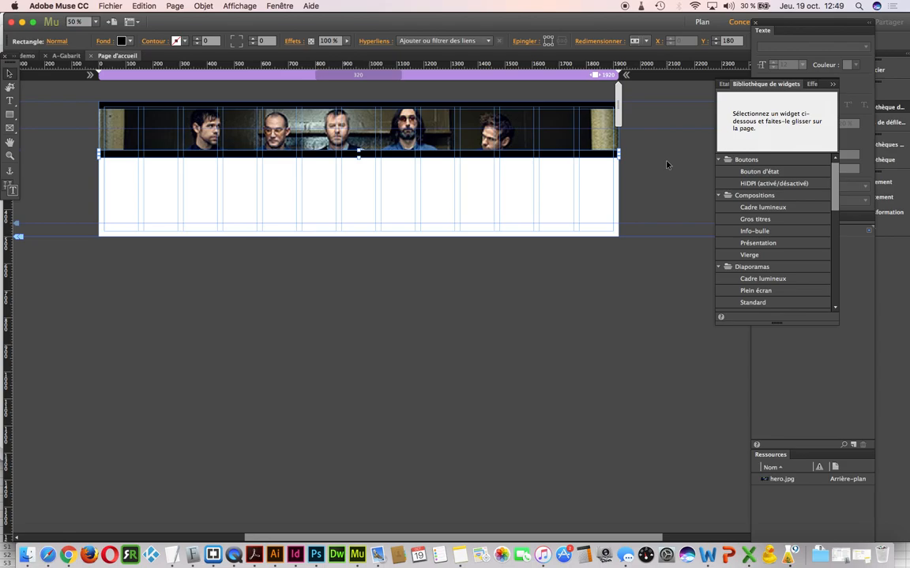
click(665, 164)
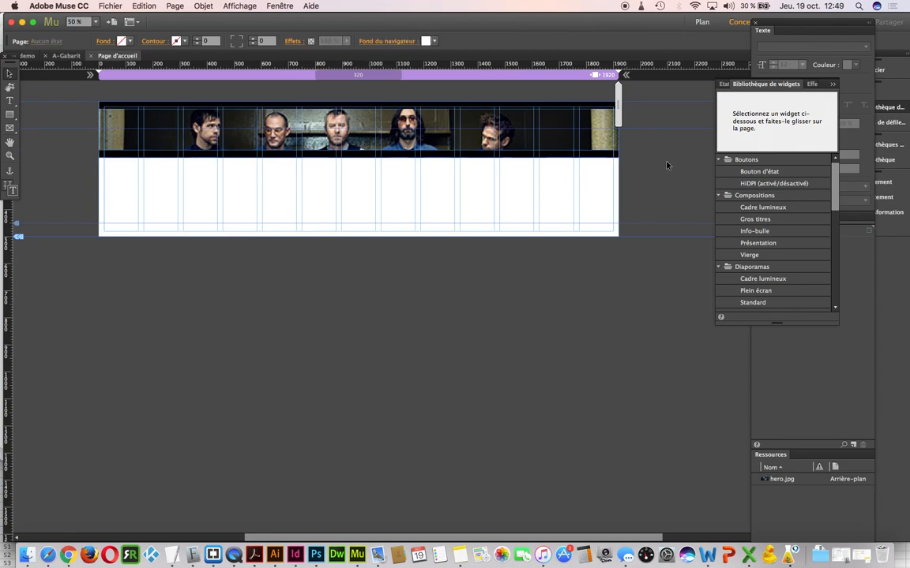
Add the white heading THE NATIONALS over the hero image in Roboto Black at size 111
click(10, 101)
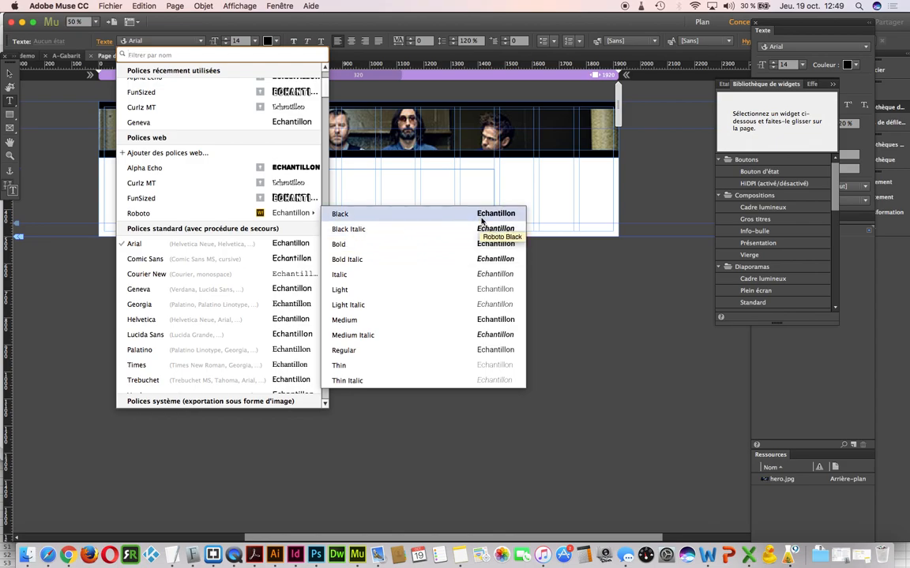
click(480, 218)
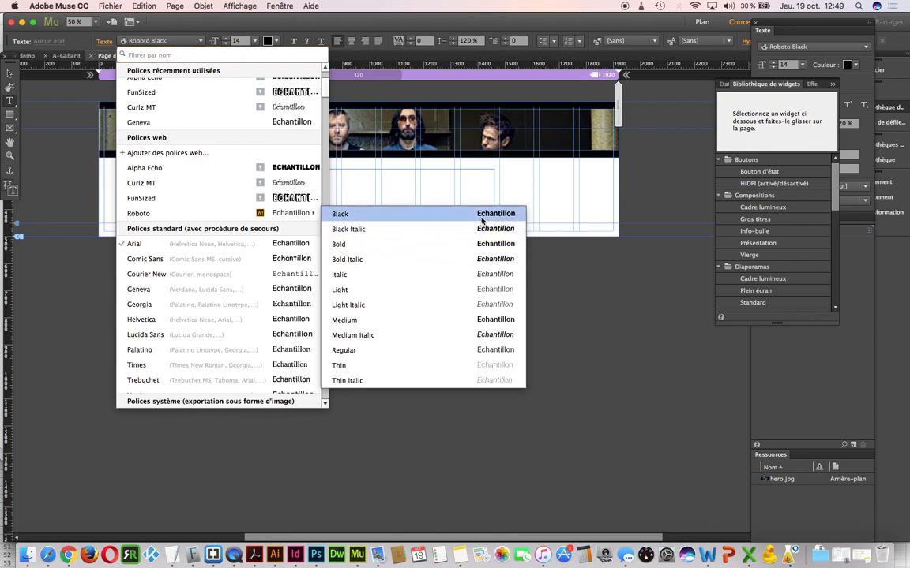
click(226, 38)
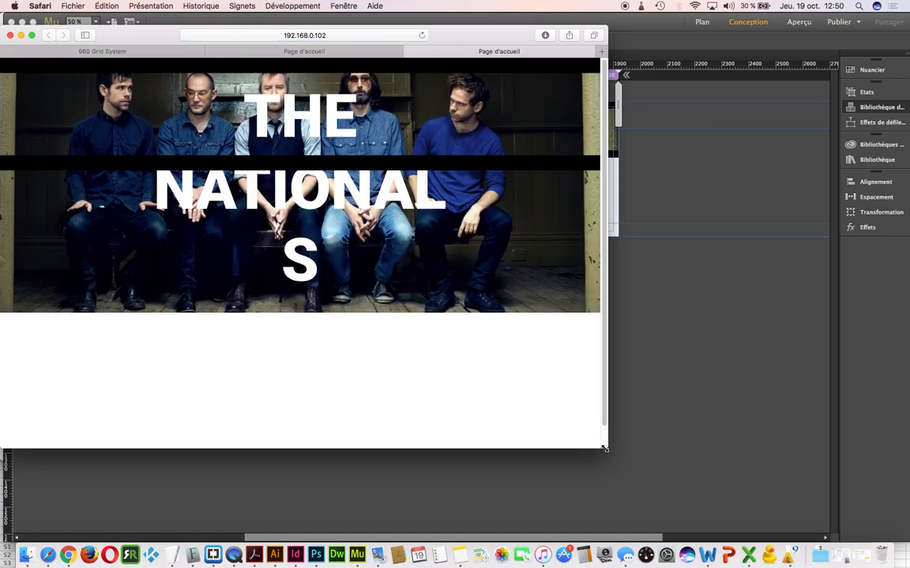
Resize the browser preview window to examine how the heading and hero image adapt to different widths, then return to Muse
drag(604, 449, 863, 392)
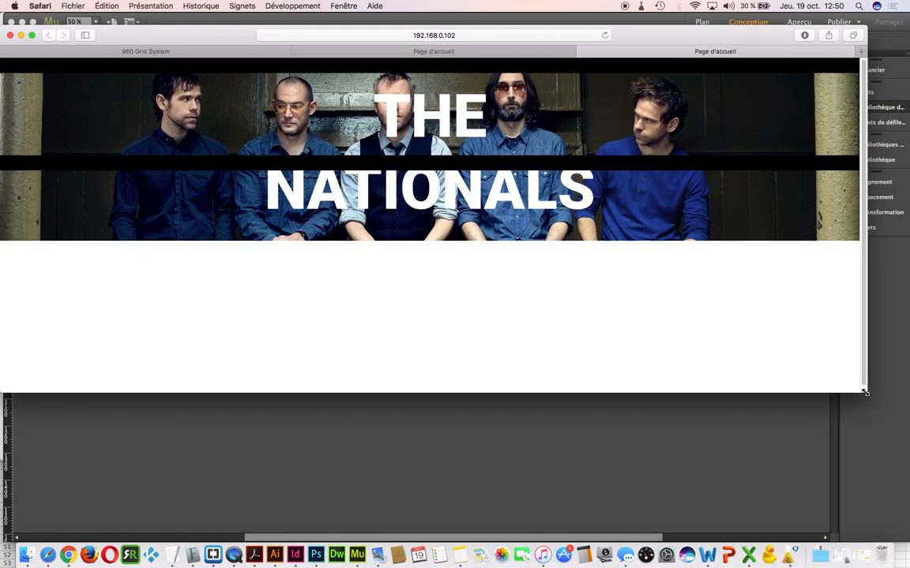
key(super+Tab)
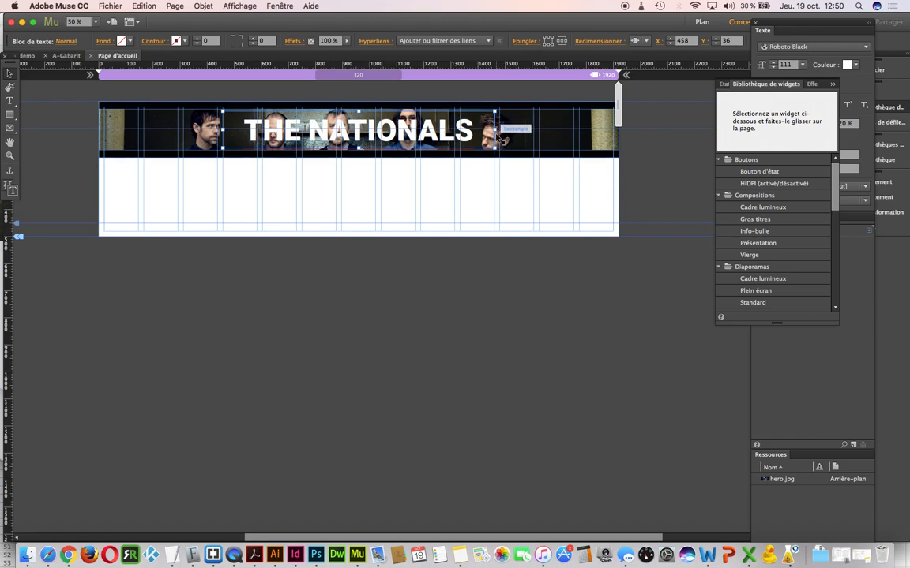
key(super+Tab)
drag(466, 337, 829, 351)
click(352, 302)
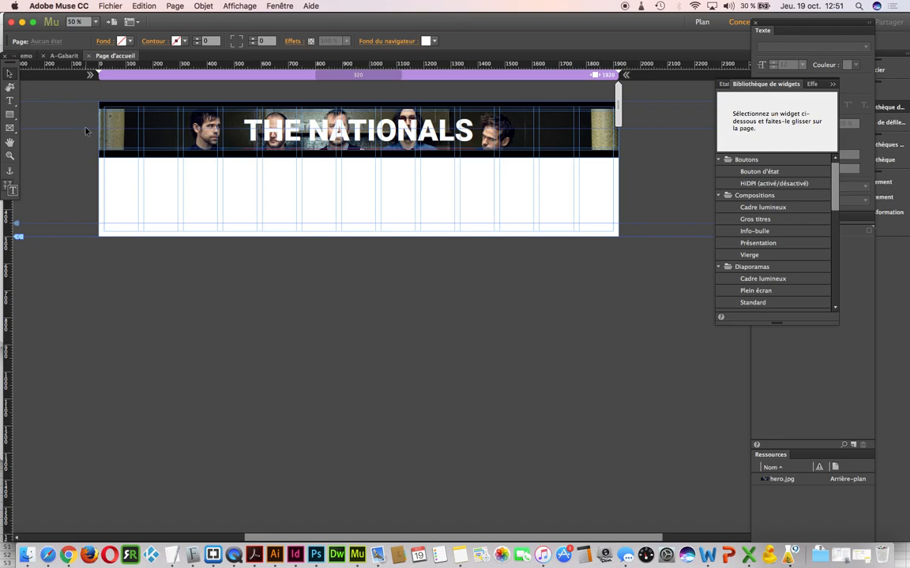
Duplicate the black bar under the hero image and place the copy lower on the page at about Y 728
click(178, 158)
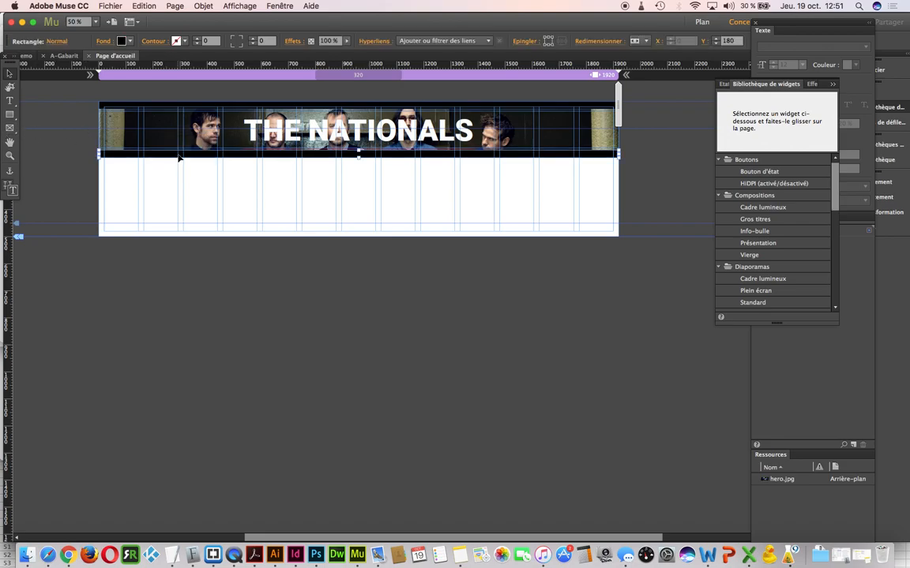
drag(177, 158, 180, 308)
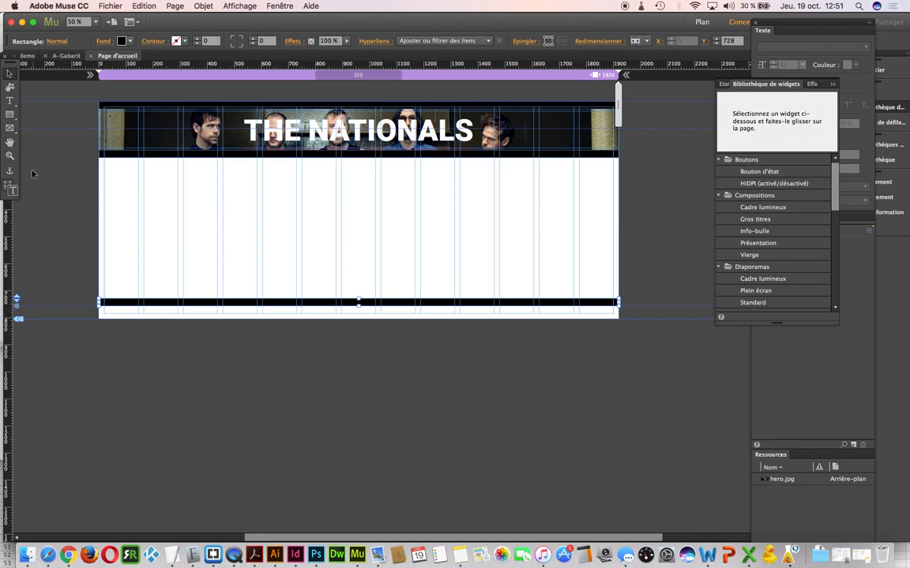
click(9, 115)
drag(124, 314, 197, 360)
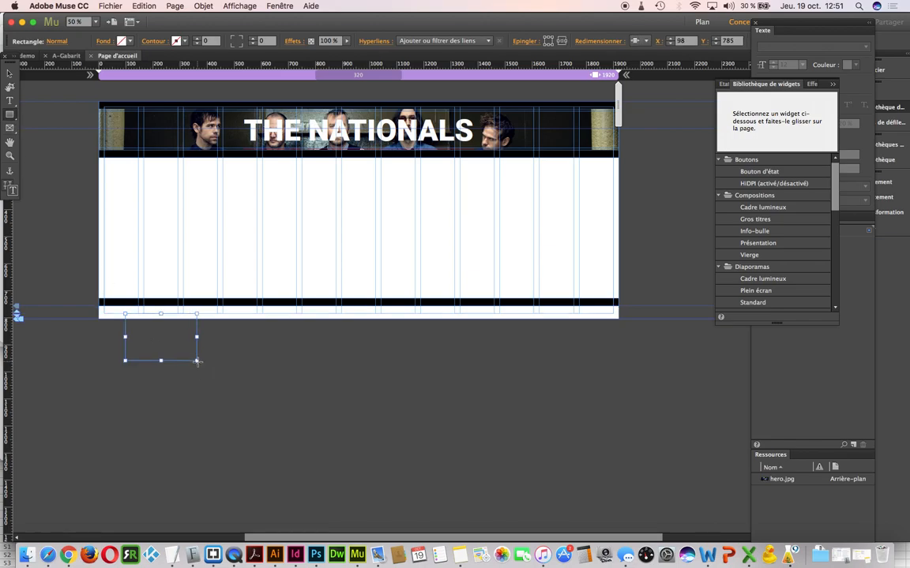
key(Delete)
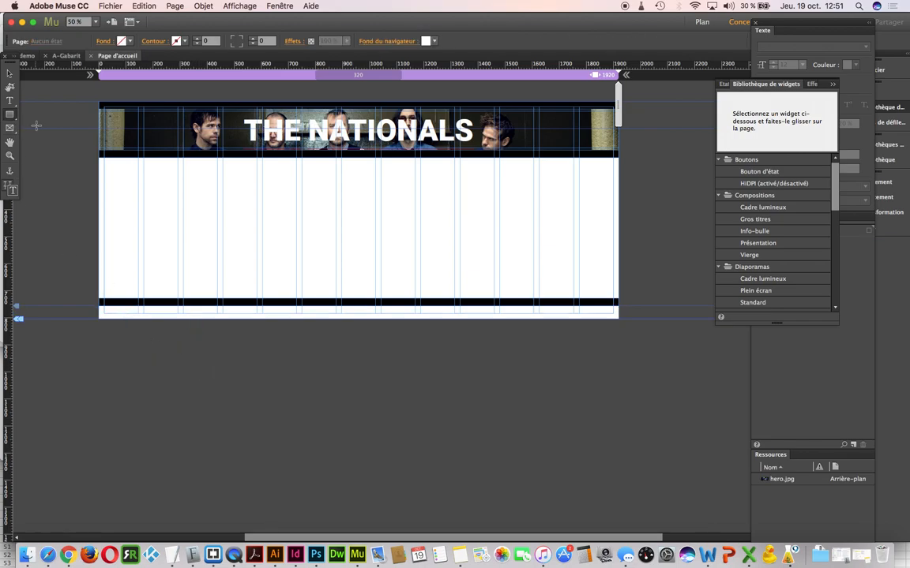
Make the lowest black bar a footer item (Elément de pied de page) and move it up to Y 472
click(9, 73)
right_click(219, 304)
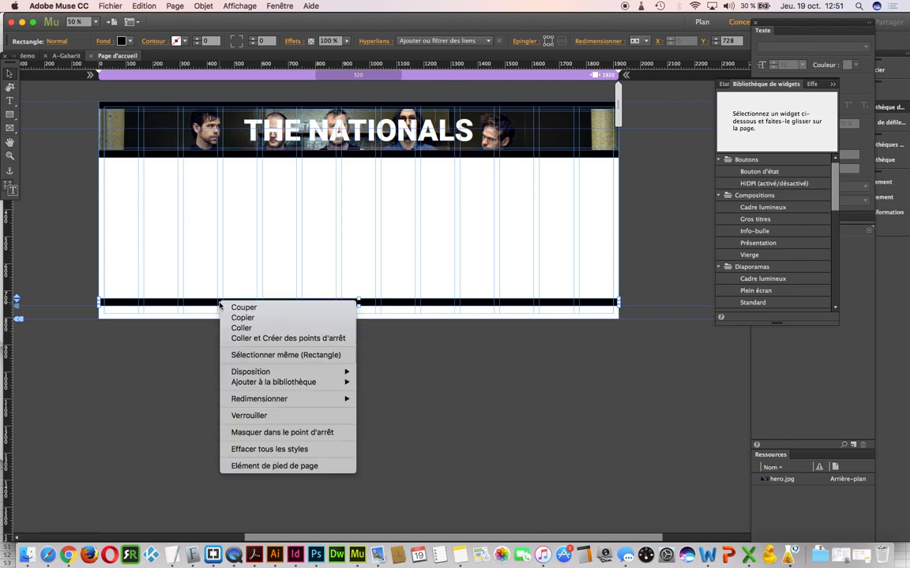
click(291, 466)
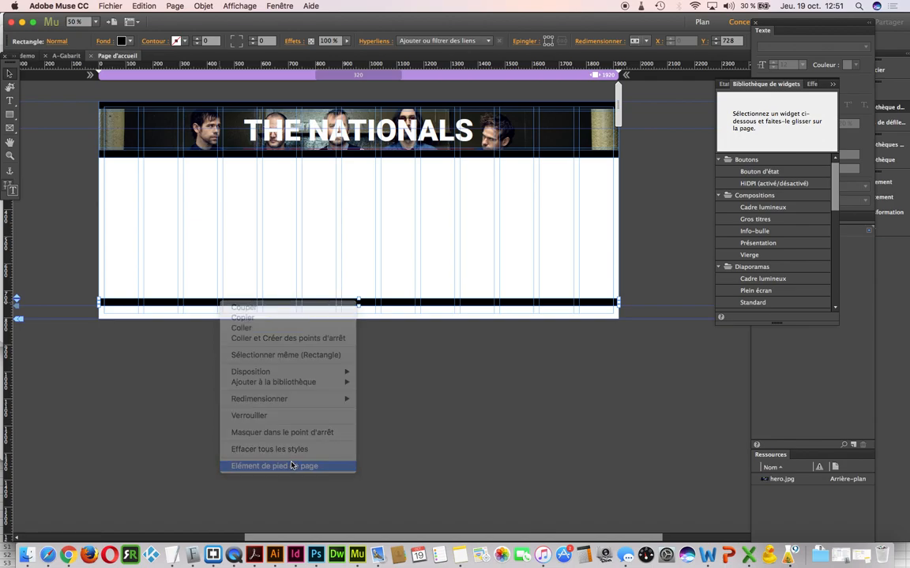
drag(261, 218, 265, 232)
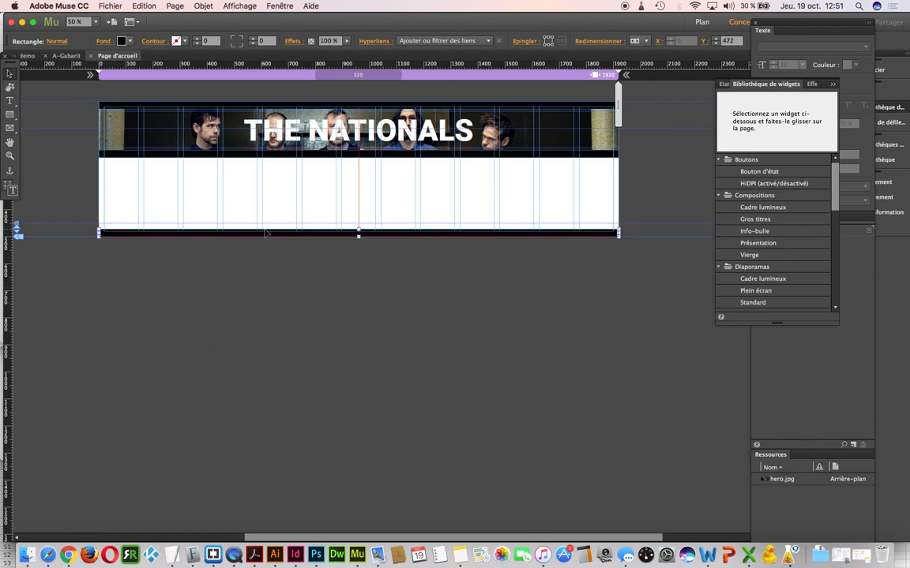
right_click(312, 236)
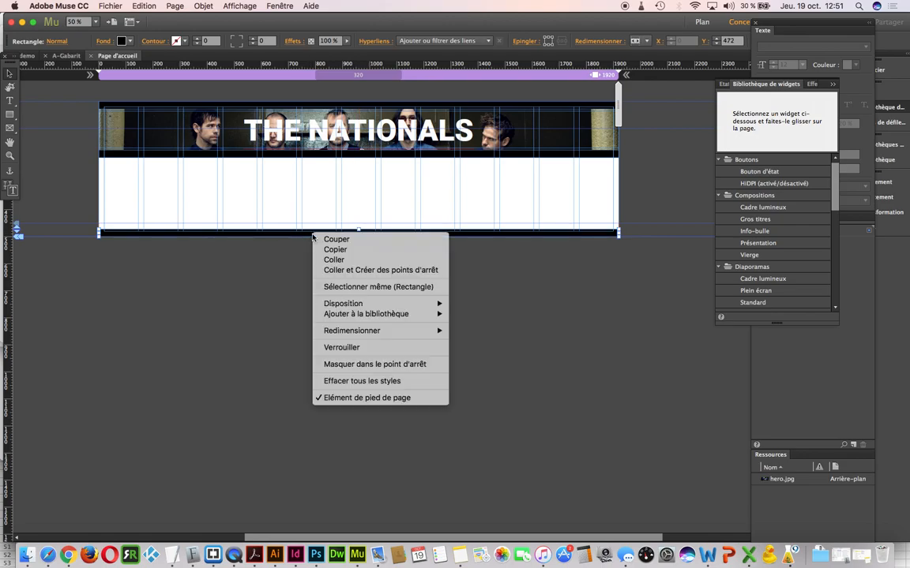
click(509, 367)
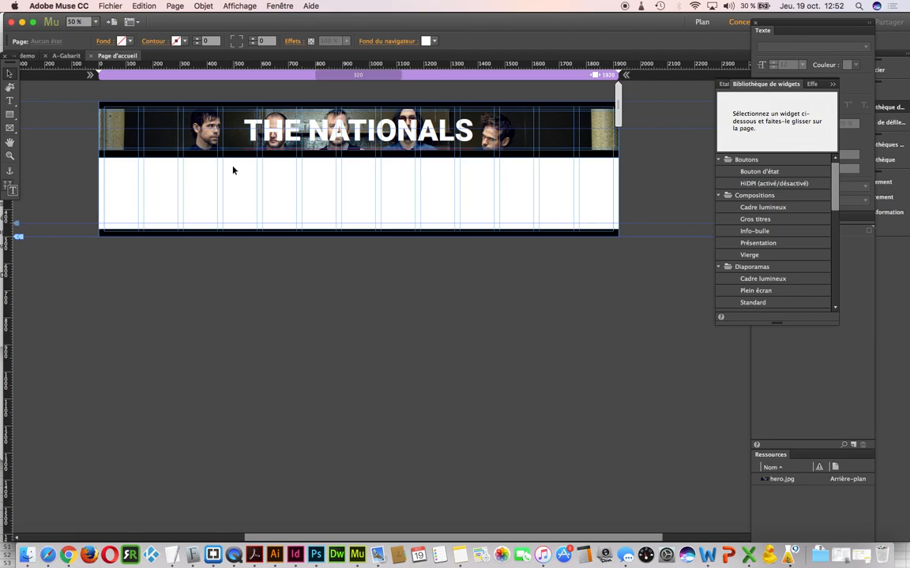
Place album2.jpg below the hero section at X 166, Y 250, scaled to about 560 px wide
key(super+d)
click(692, 338)
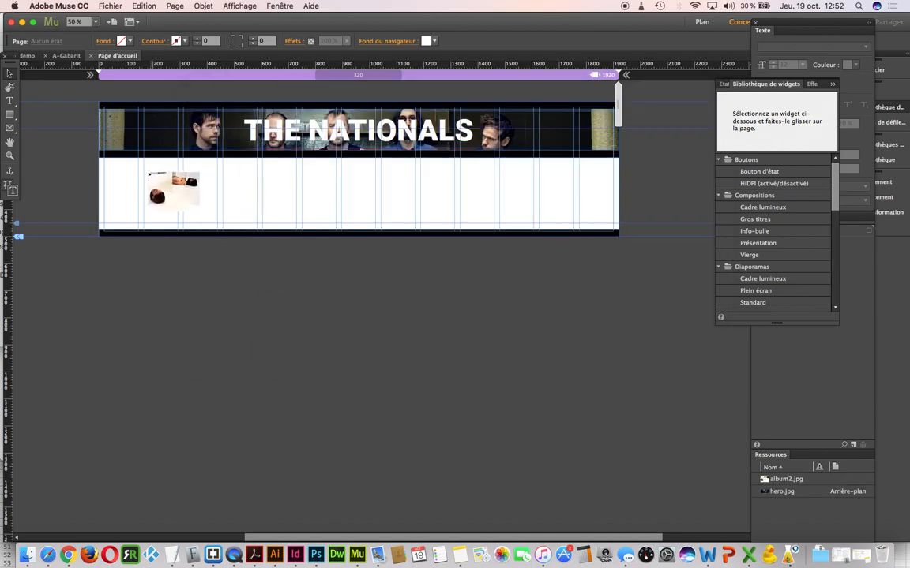
drag(144, 169, 295, 286)
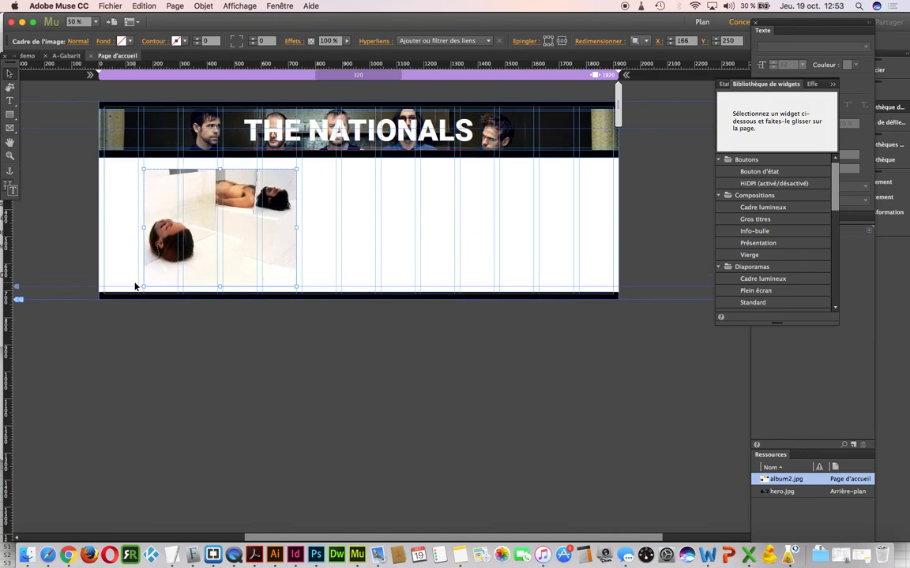
Draw a text frame to the right of the album image and fill it with the band biography copied from Sans titre 3.txt in TextEdit
key(t)
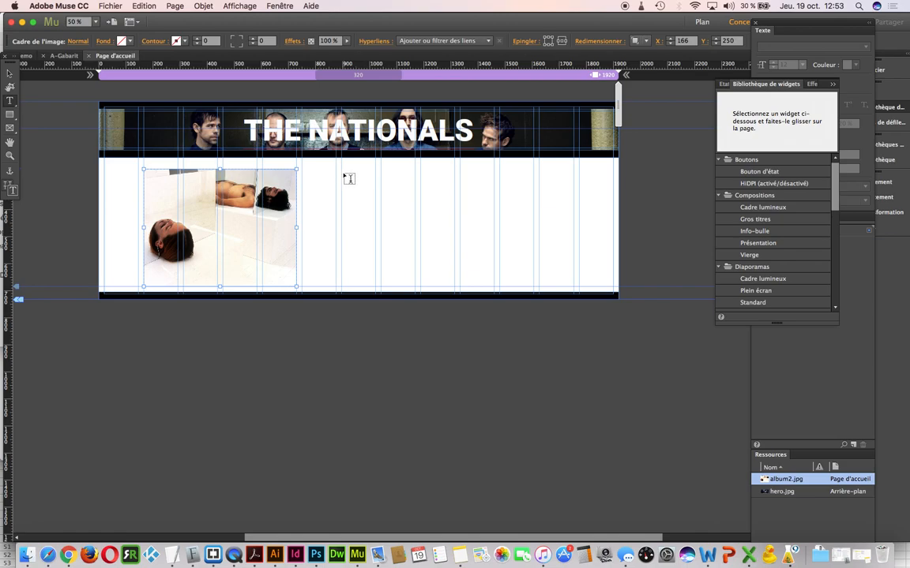
mouse_move(340, 169)
mouse_down()
mouse_move(574, 275)
mouse_move(575, 289)
mouse_up()
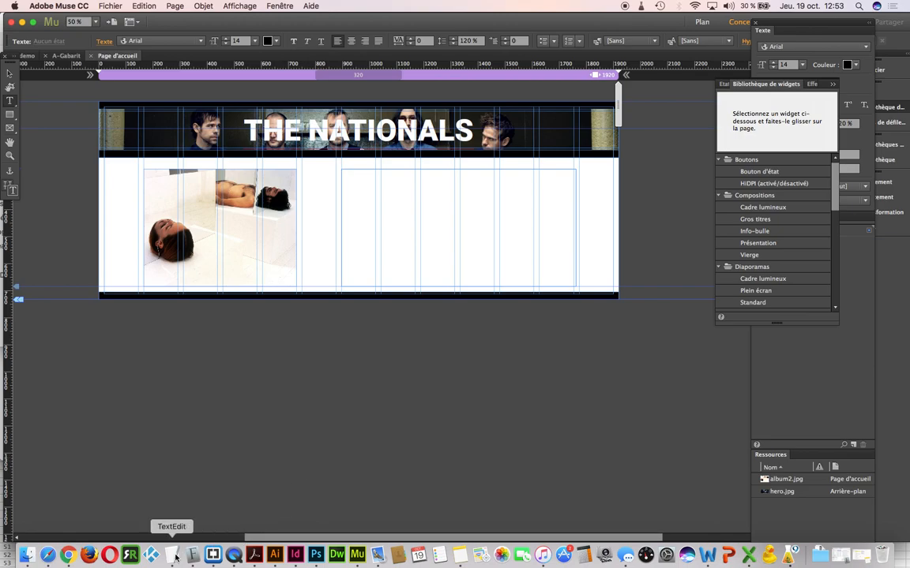
click(172, 555)
click(333, 142)
key(super+a)
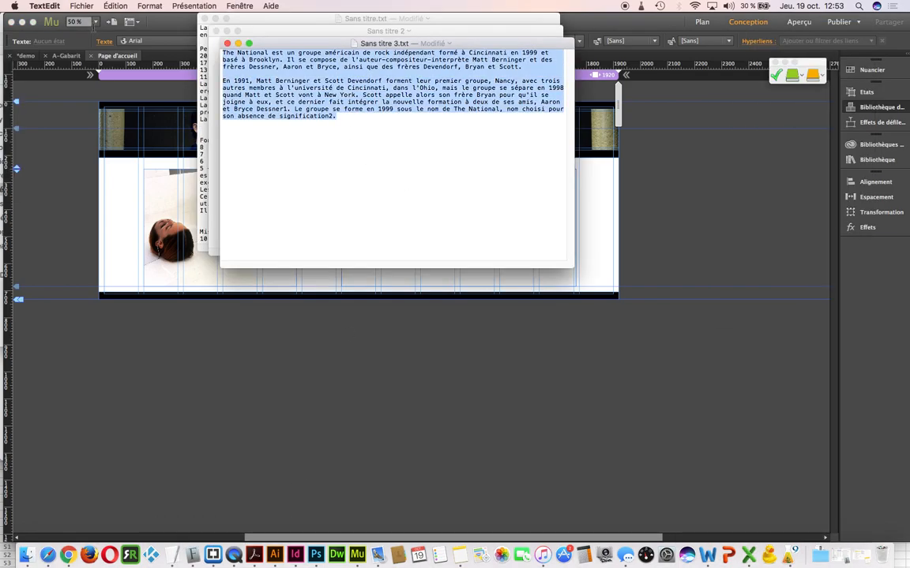
click(603, 248)
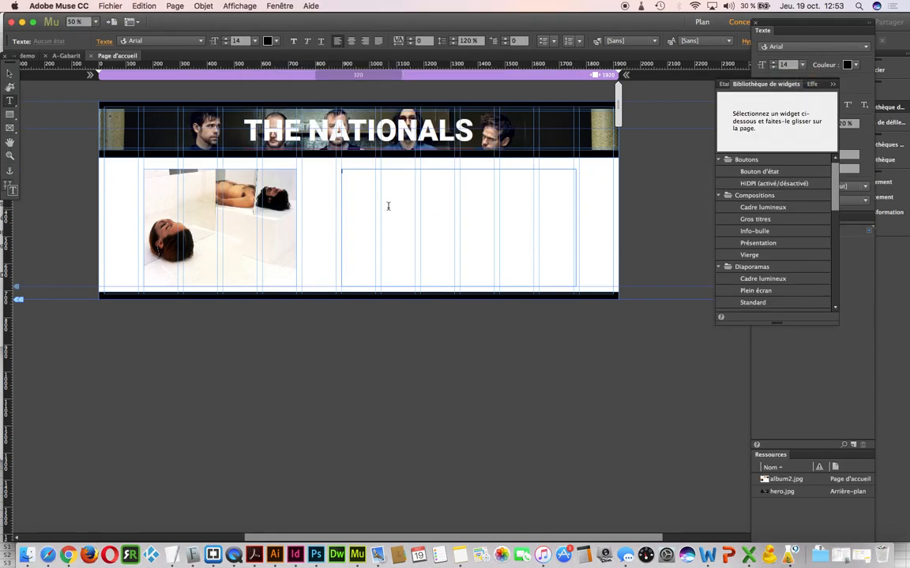
key(super+v)
Set the font of the whole band biography to Roboto Light
key(super+a)
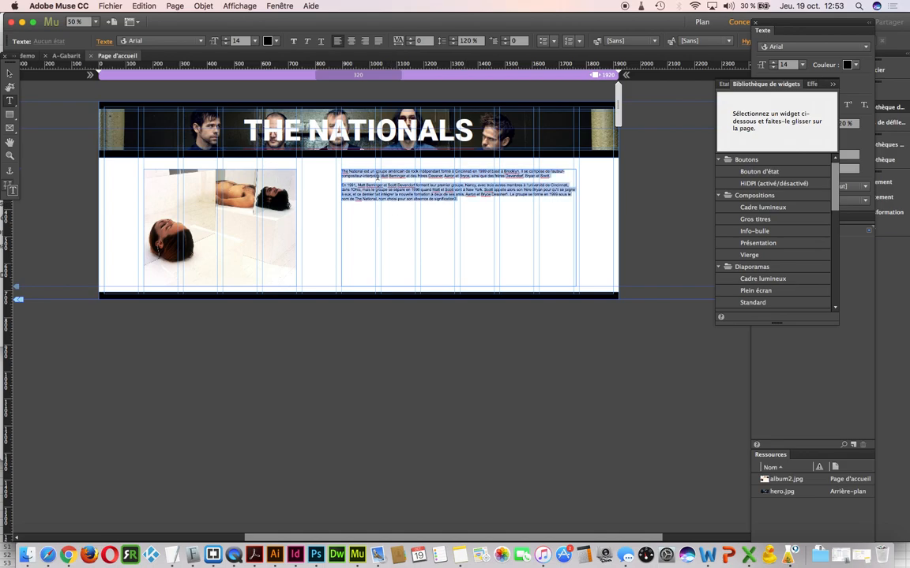
click(179, 41)
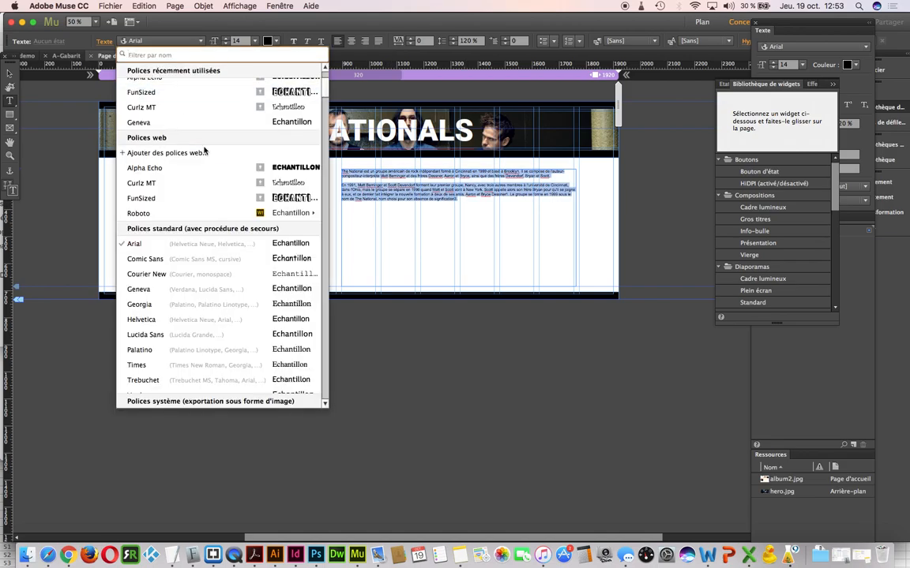
mouse_move(218, 215)
click(340, 289)
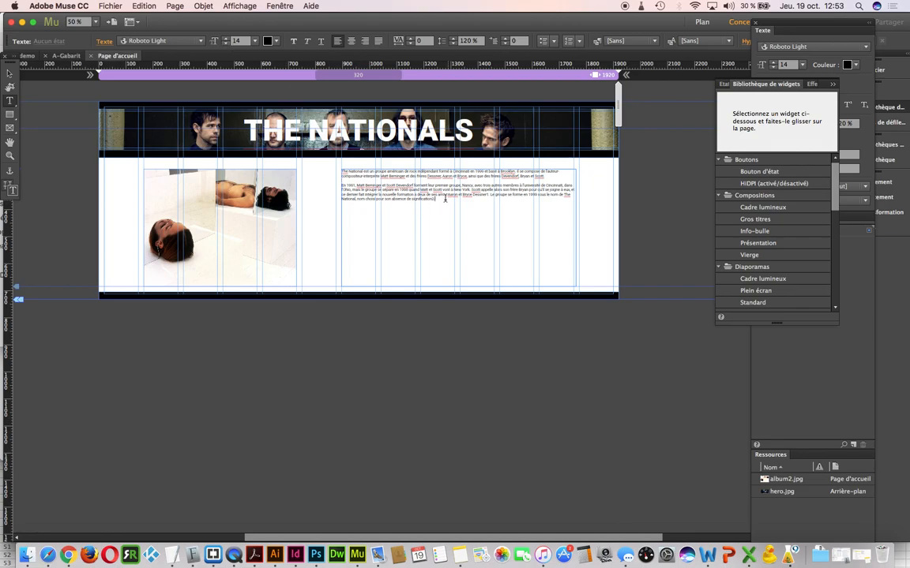
Increase the font size of the whole band biography to 24
key(super+a)
click(226, 39)
click(226, 40)
click(227, 39)
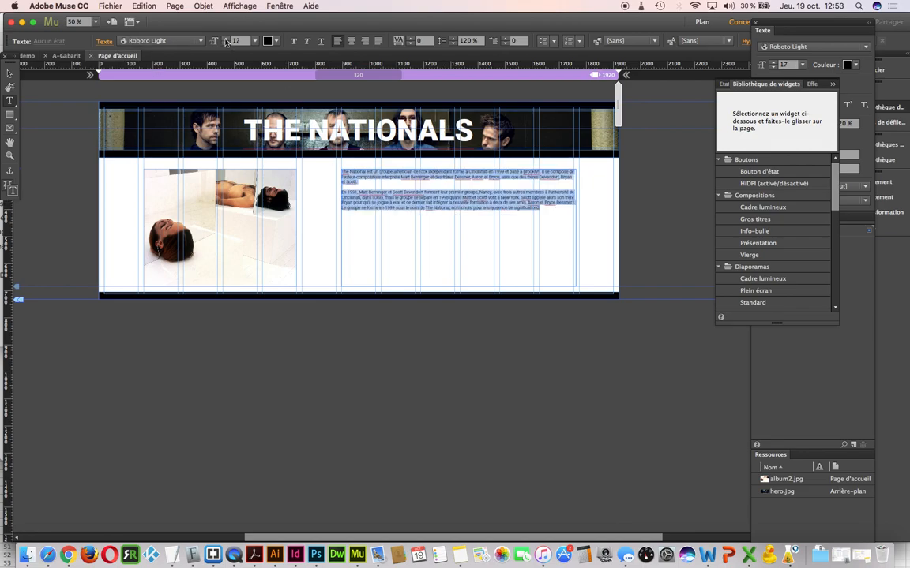
click(227, 39)
click(227, 40)
click(226, 40)
click(226, 39)
click(227, 39)
click(227, 39)
click(227, 39)
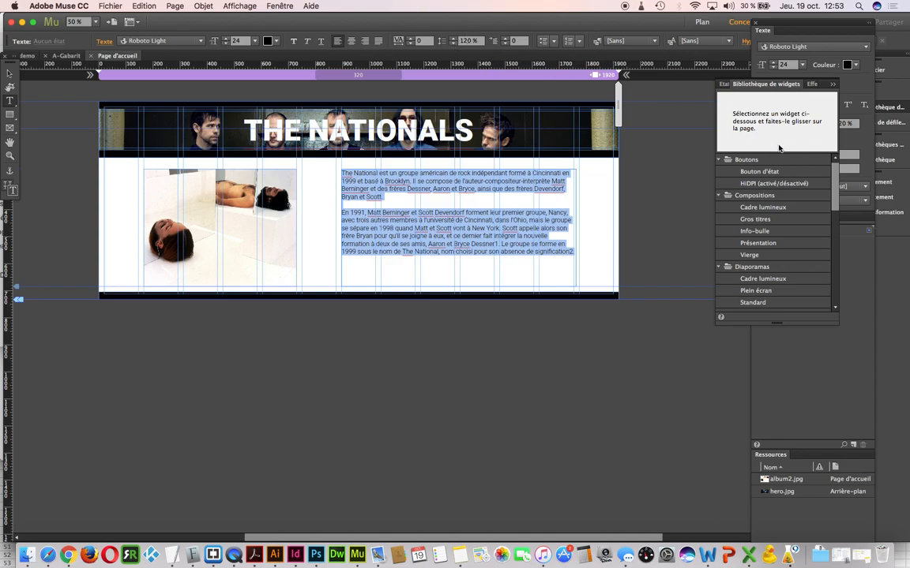
Set the line spacing of the band biography to 141 %
click(865, 150)
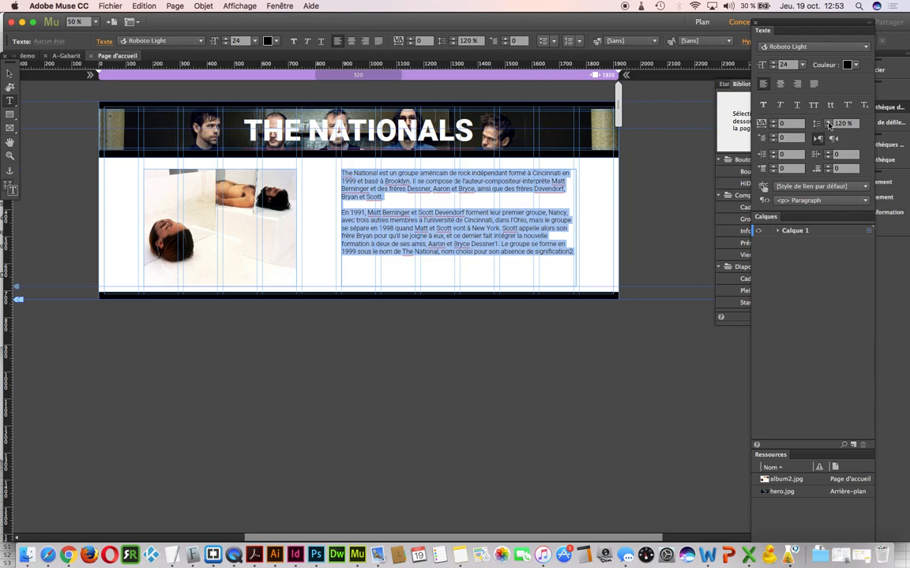
click(827, 123)
click(827, 122)
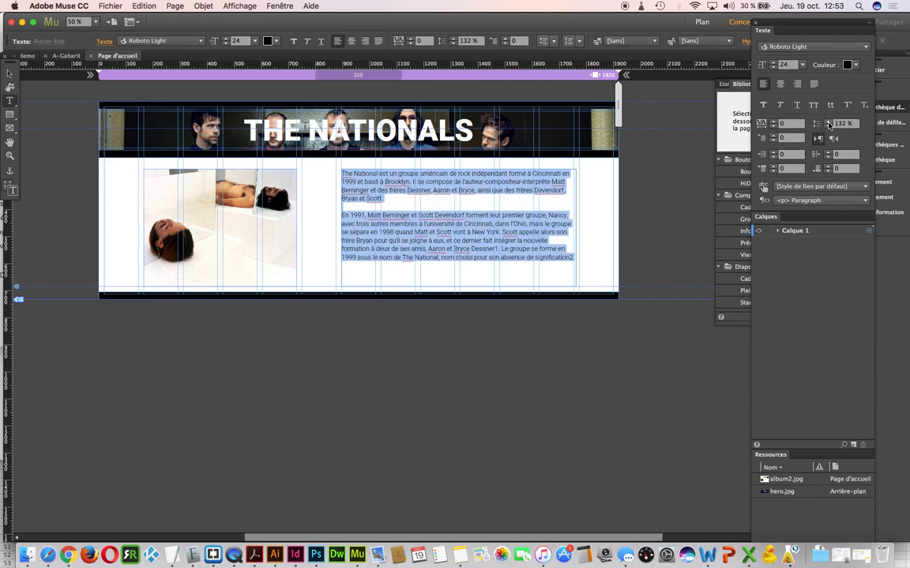
click(827, 123)
click(827, 123)
click(828, 122)
click(467, 203)
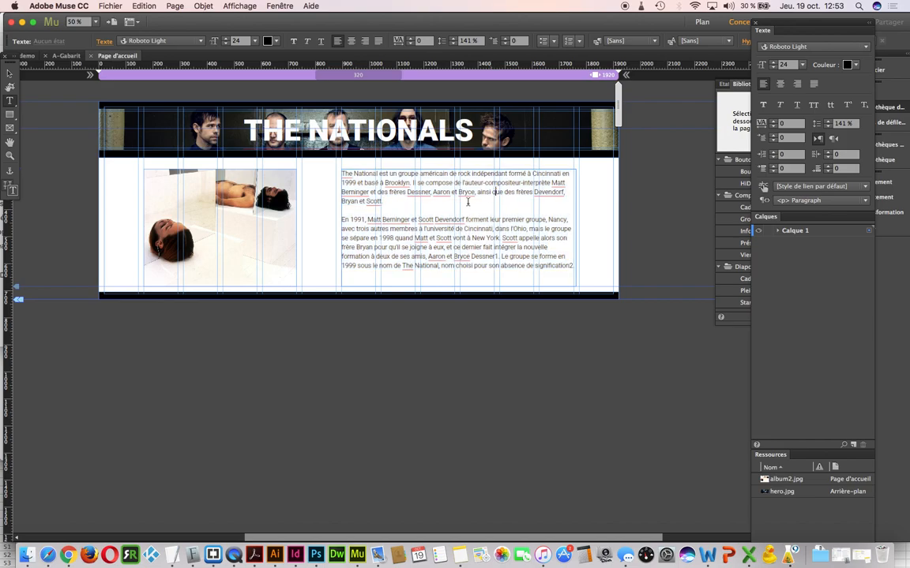
Set the words "The National" at the start of the biography to Roboto Black
click(396, 208)
drag(378, 173, 340, 174)
click(736, 23)
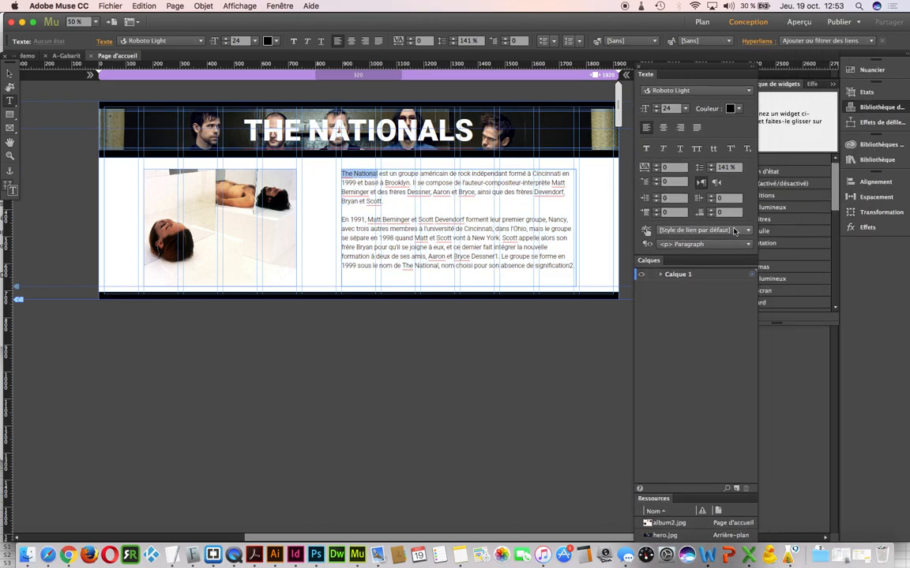
click(694, 90)
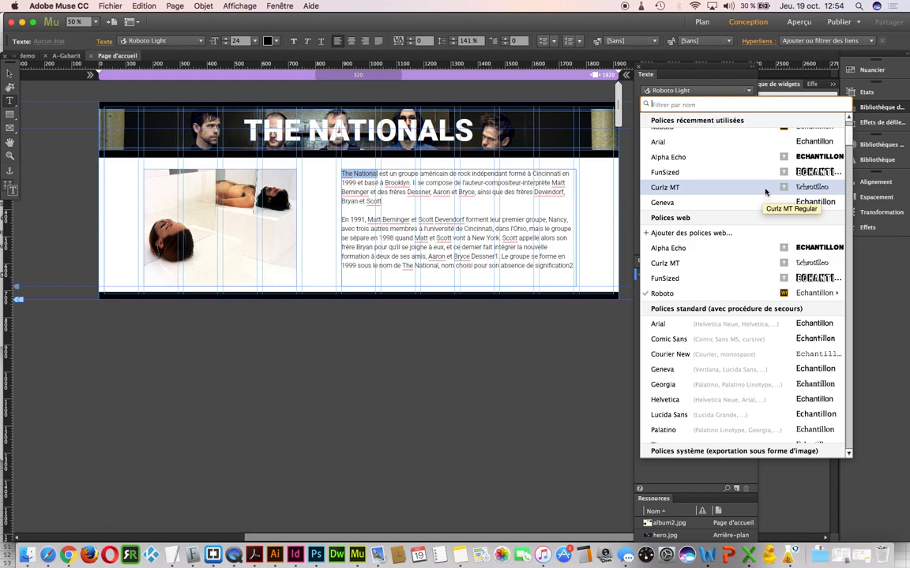
mouse_move(786, 293)
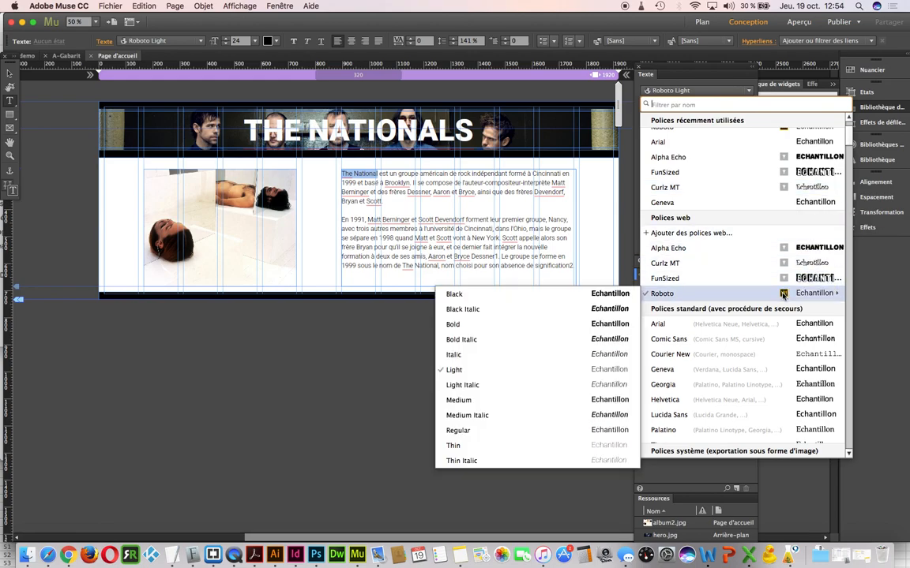
click(575, 295)
Increase the line spacing of the whole band biography to 162 %
click(428, 184)
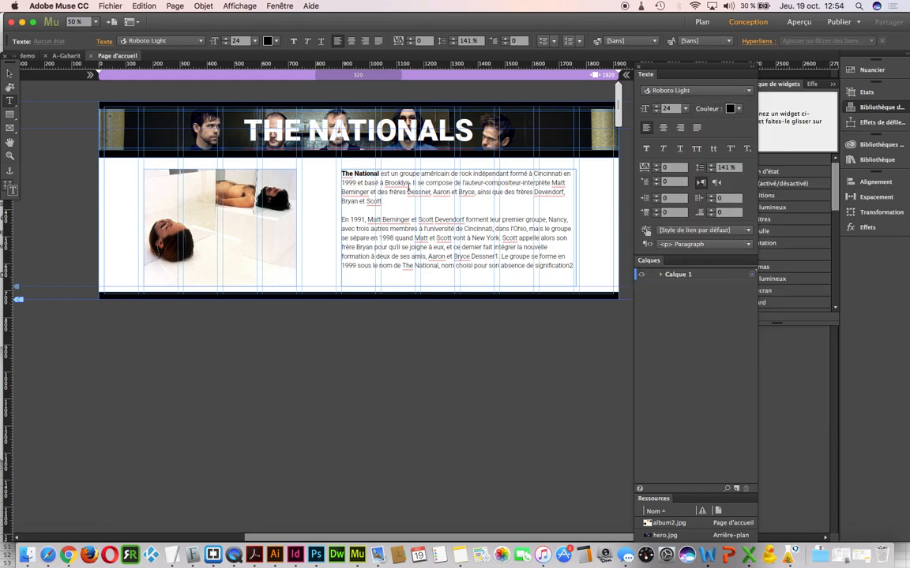
key(super+a)
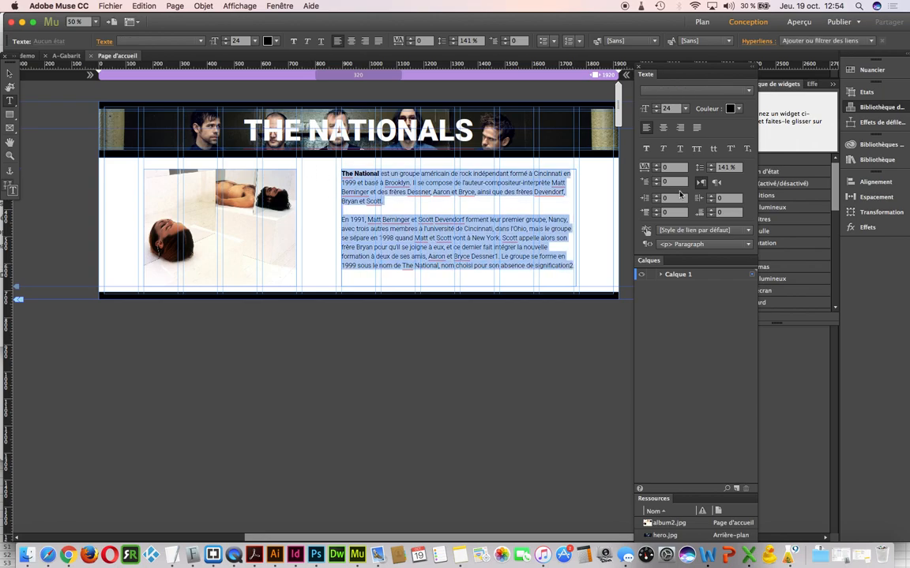
click(711, 166)
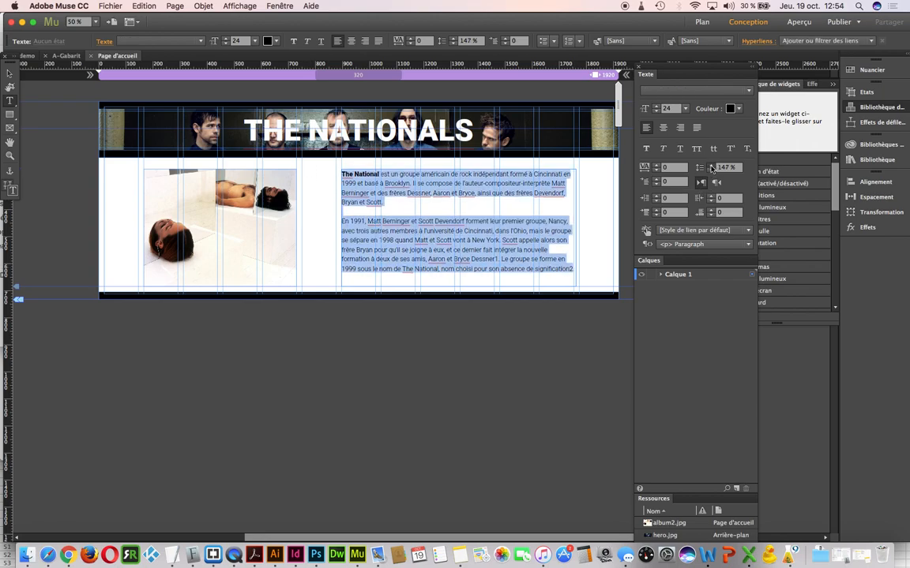
click(711, 166)
click(710, 166)
click(711, 167)
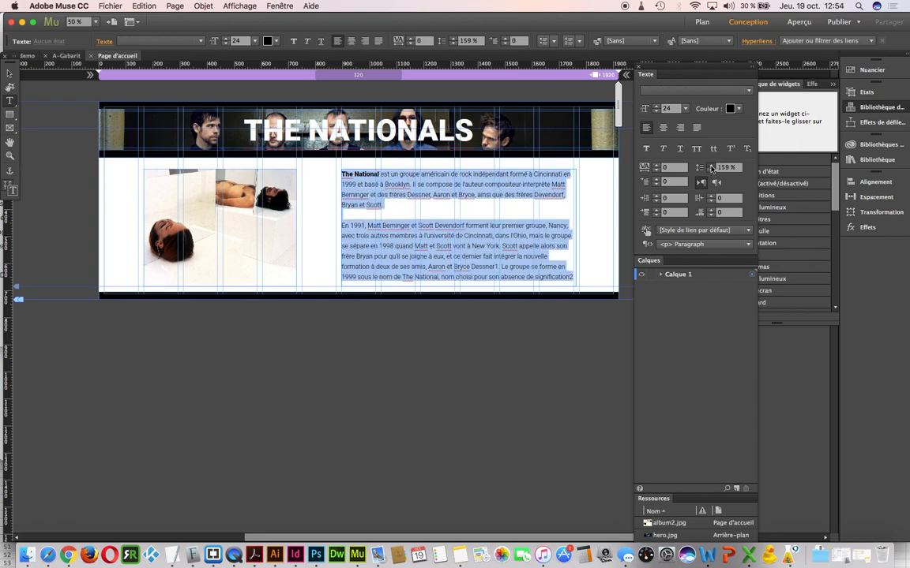
click(711, 167)
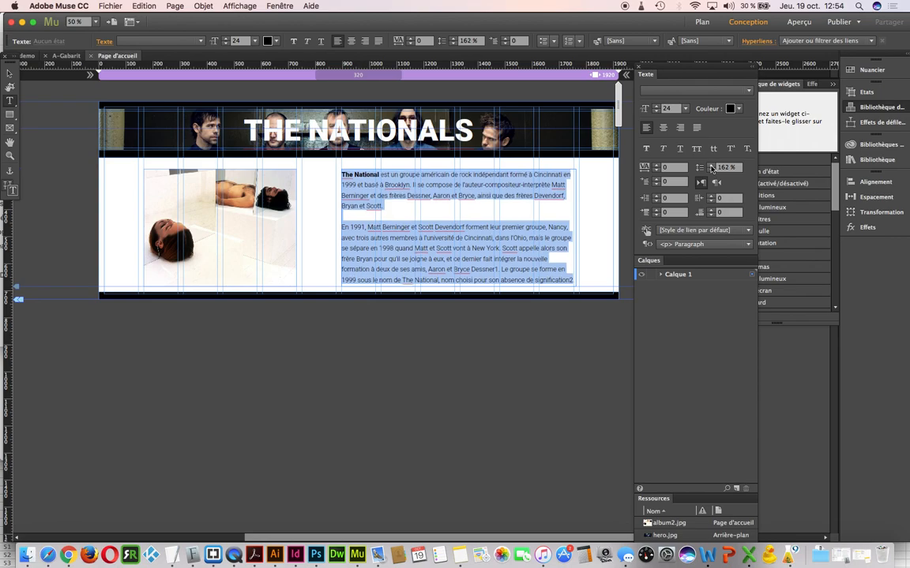
Deselect the biography frame, save the site and preview it in the browser, returning to the Muse page
click(10, 73)
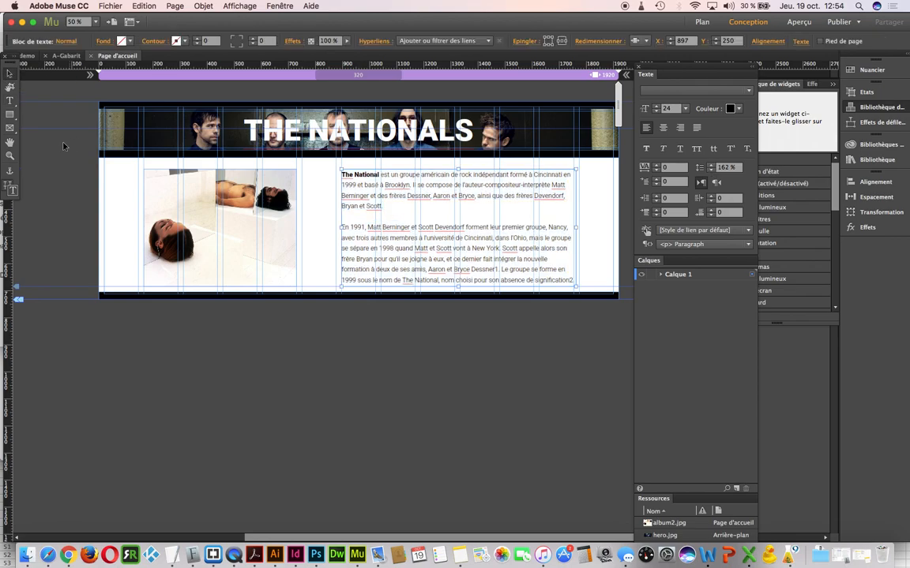
click(54, 144)
key(super+s)
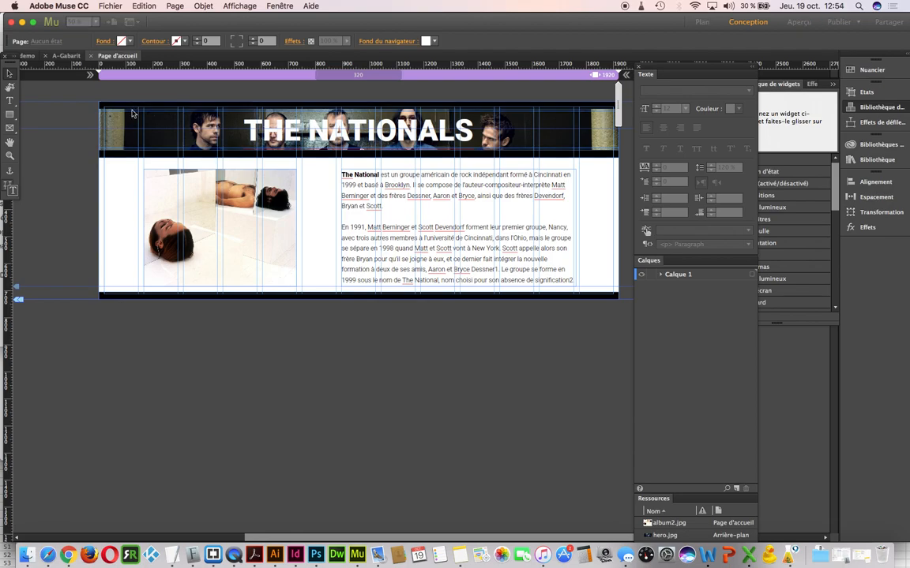
click(108, 7)
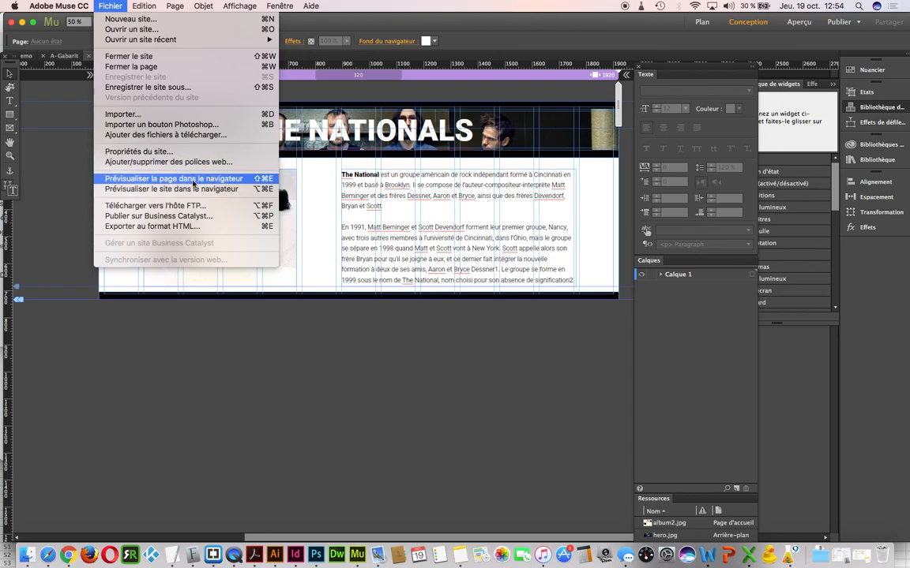
click(175, 187)
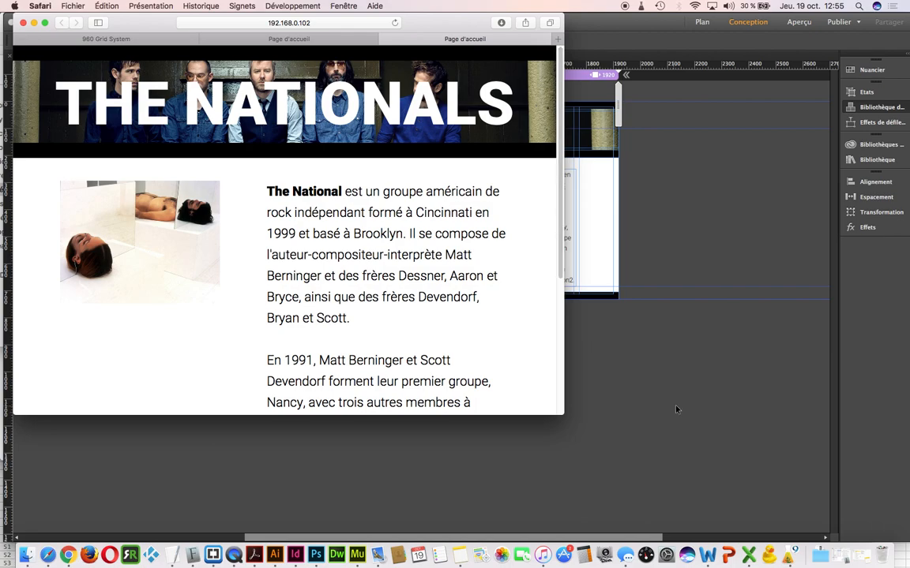
click(676, 407)
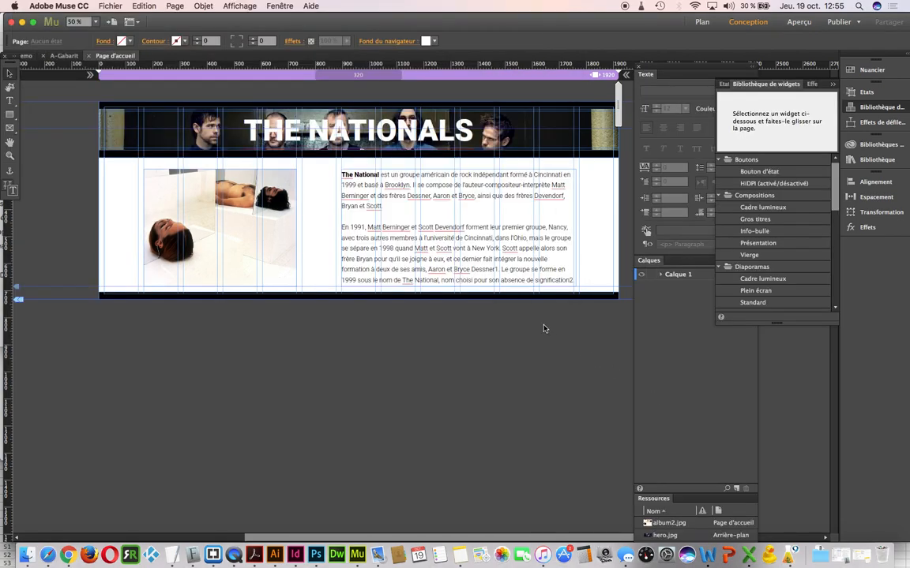
Narrow the biography text frame slightly so its right edge meets the column guide
click(490, 261)
drag(576, 227, 573, 228)
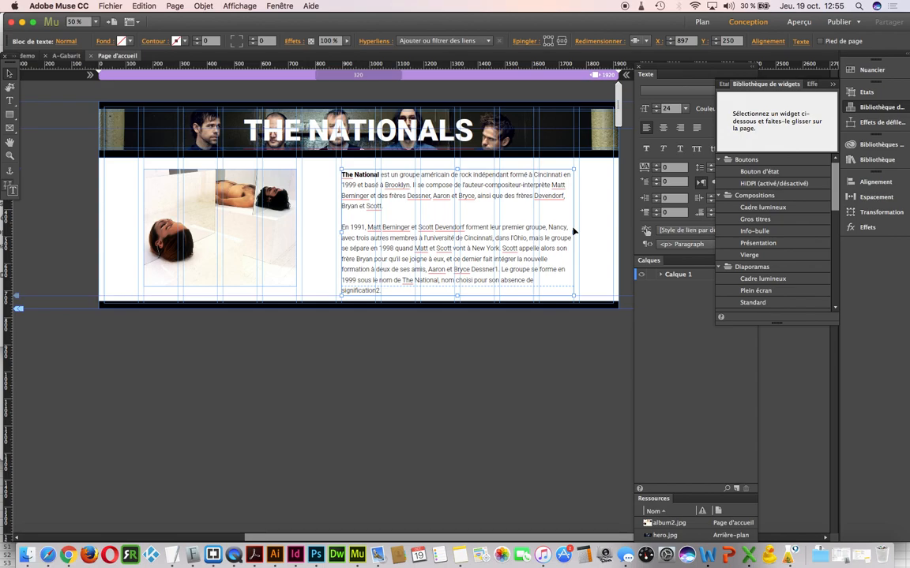
click(272, 205)
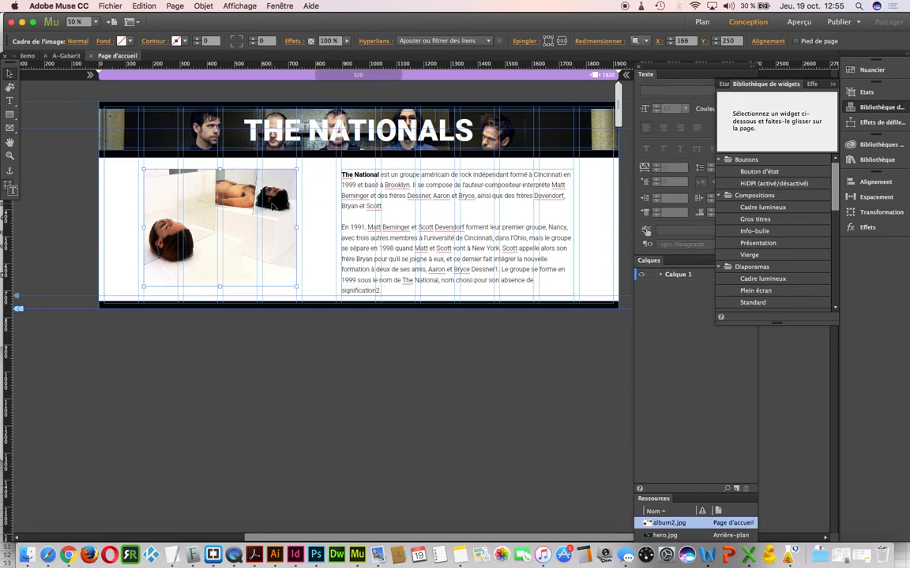
click(390, 223)
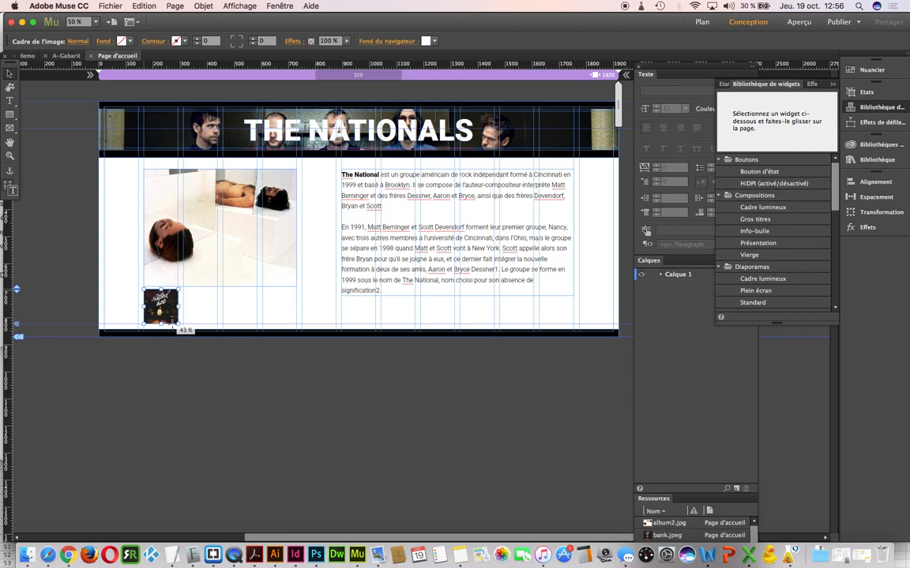
drag(173, 323, 257, 323)
drag(262, 289, 296, 324)
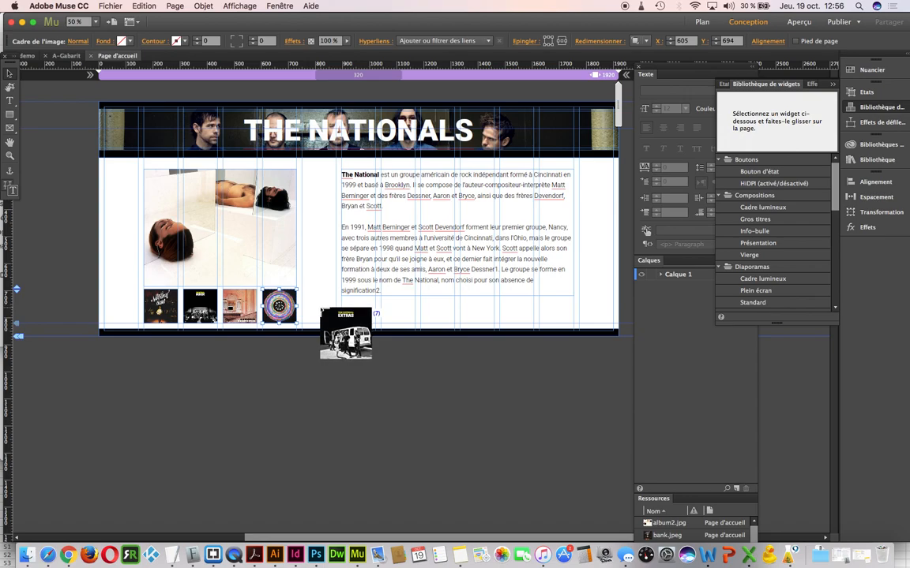
key(Escape)
key(Escape)
key(super+z)
key(super+z)
key(super+z)
key(super+z)
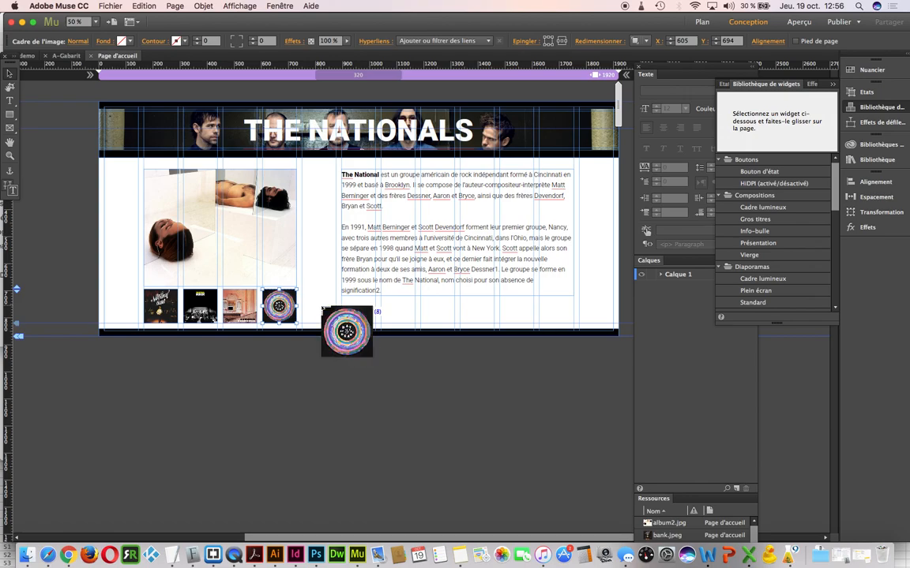
Draw a small empty image frame and use it as a placeholder near the page's lower-left corner to lengthen the page
click(9, 128)
drag(54, 280, 67, 305)
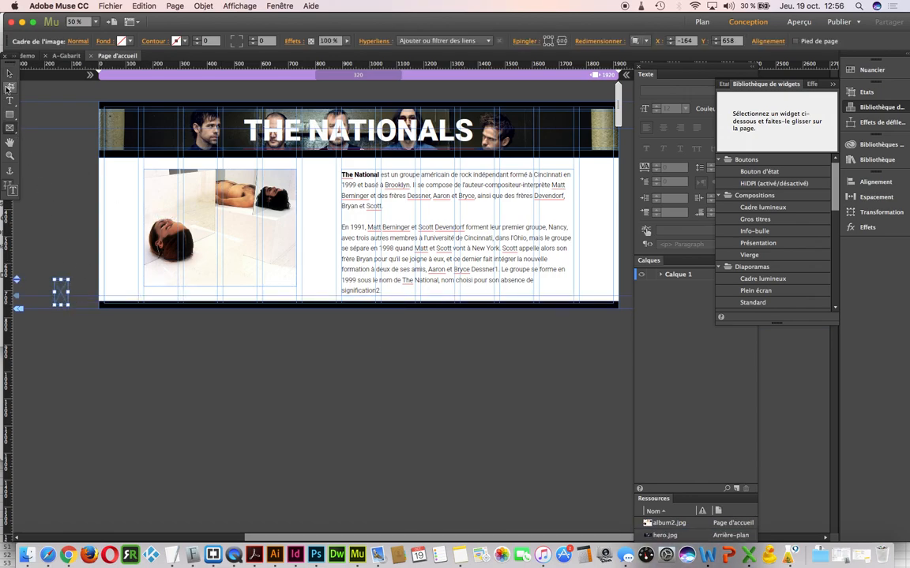
Import the album covers from the national folder together, including album2B.jpg, bank.jpeg, boxer.jpg and Day_Of_The_Dead1.png, ready for placement
key(super+d)
click(356, 153)
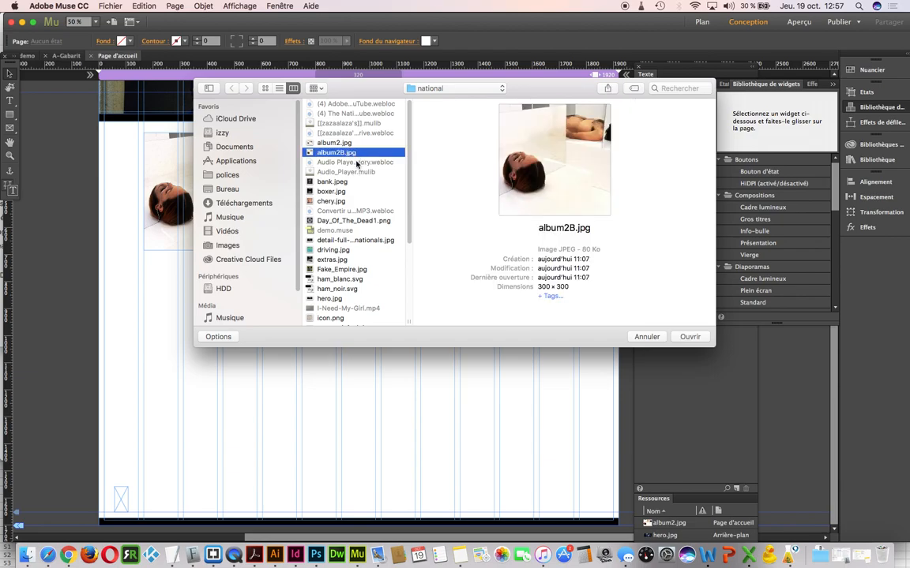
super+click(368, 223)
super+click(341, 182)
super+click(340, 192)
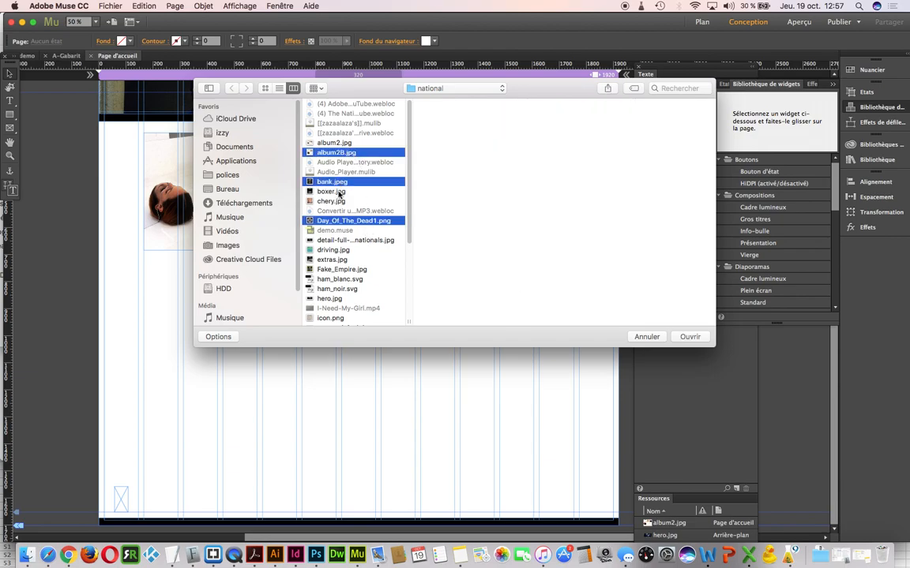
key(Return)
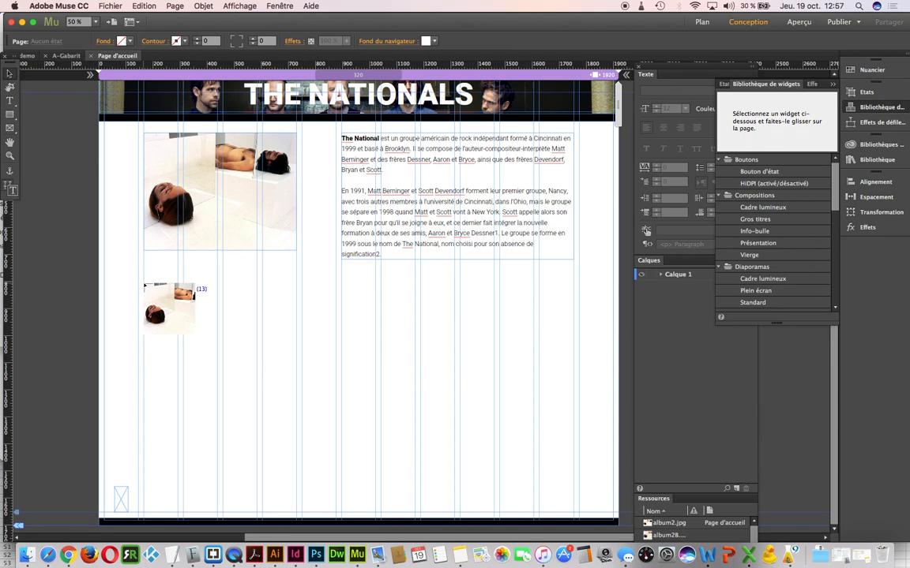
drag(143, 285, 175, 317)
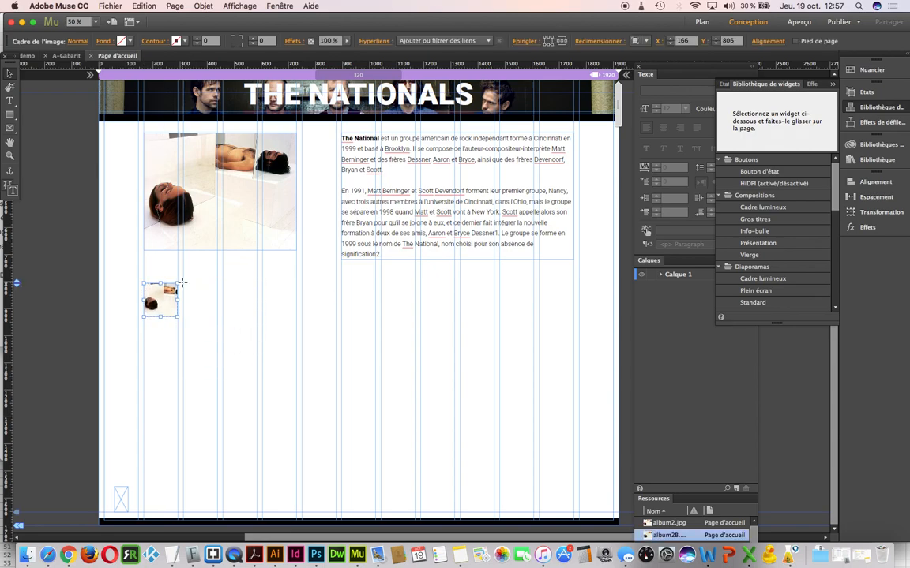
drag(182, 282, 213, 318)
key(super+z)
key(super+z)
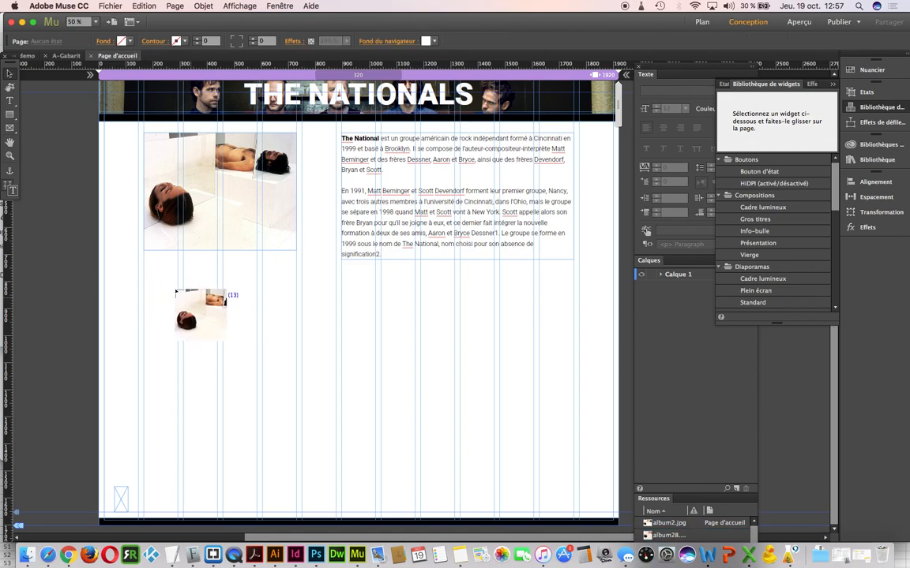
Place six album covers below the album image in two rows of three, two columns wide each, at Y 788 and 1098, and discard the remaining images
drag(144, 279, 216, 336)
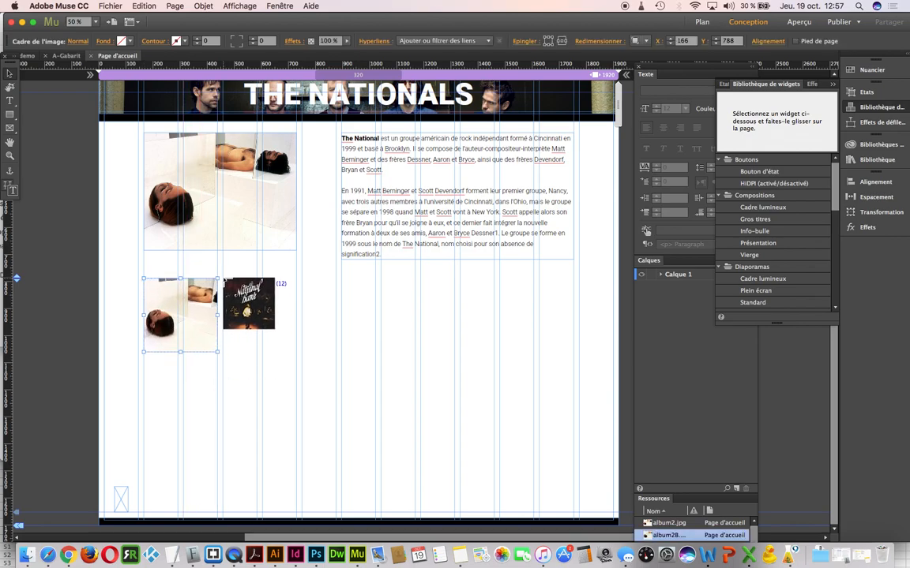
drag(222, 279, 280, 355)
drag(301, 278, 376, 352)
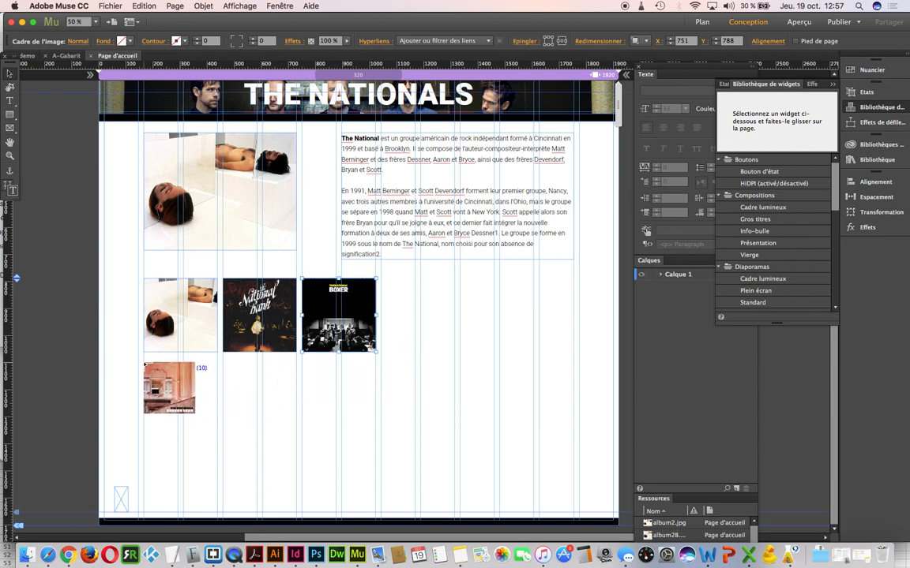
drag(145, 365, 218, 435)
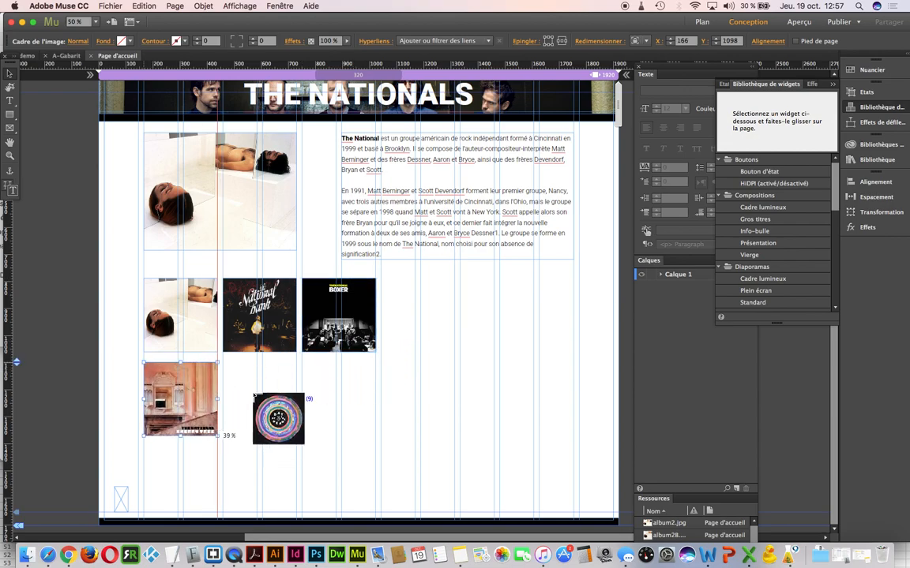
drag(224, 363, 296, 436)
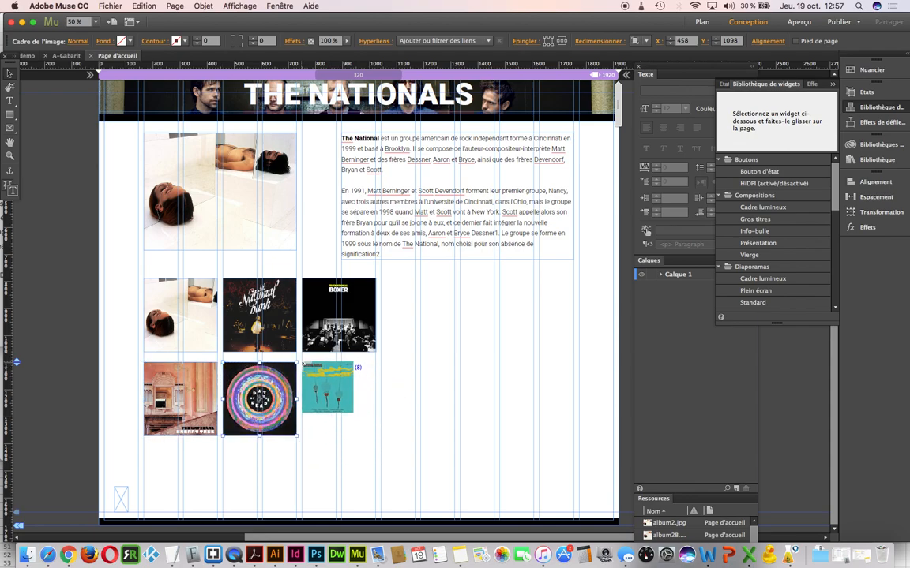
drag(302, 363, 365, 436)
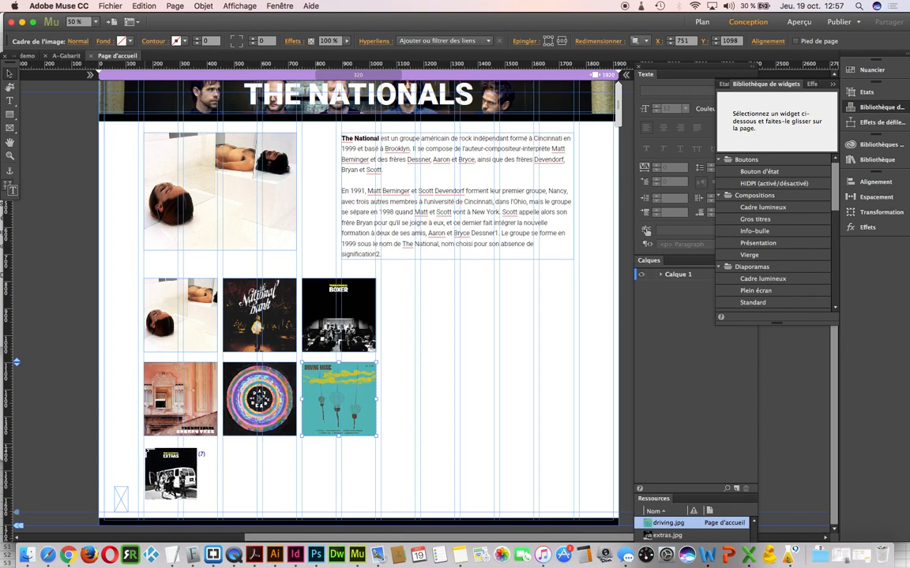
key(Escape)
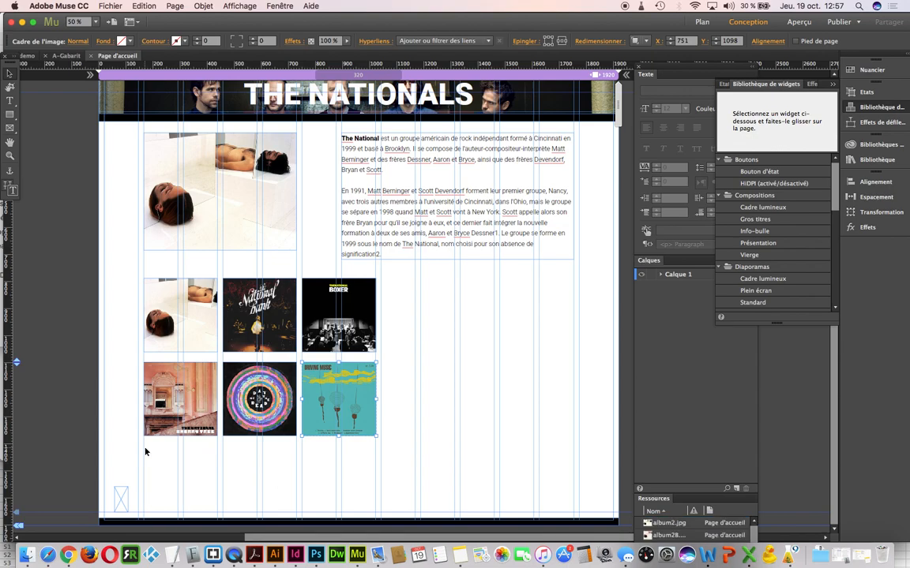
click(448, 389)
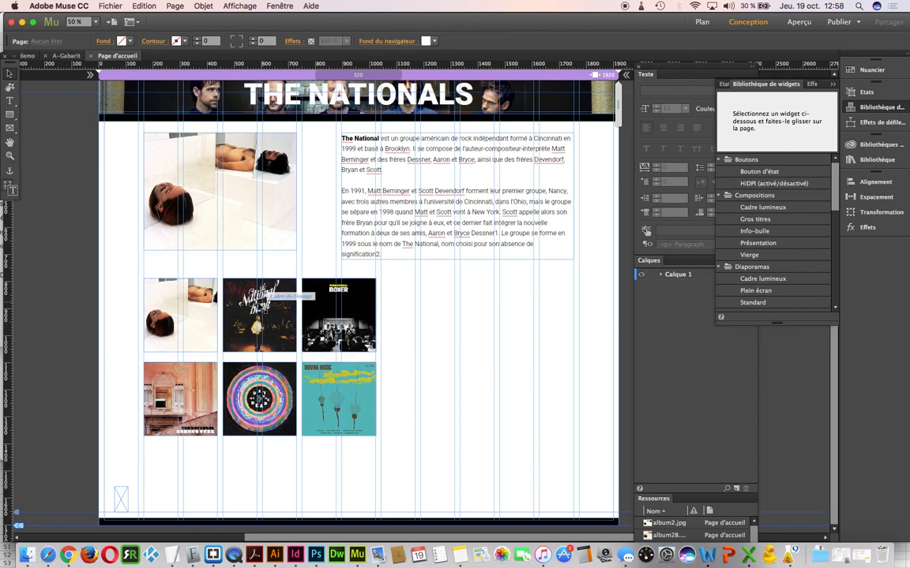
Save the site and check the album cover grid in a browser preview with the window enlarged
key(super+s)
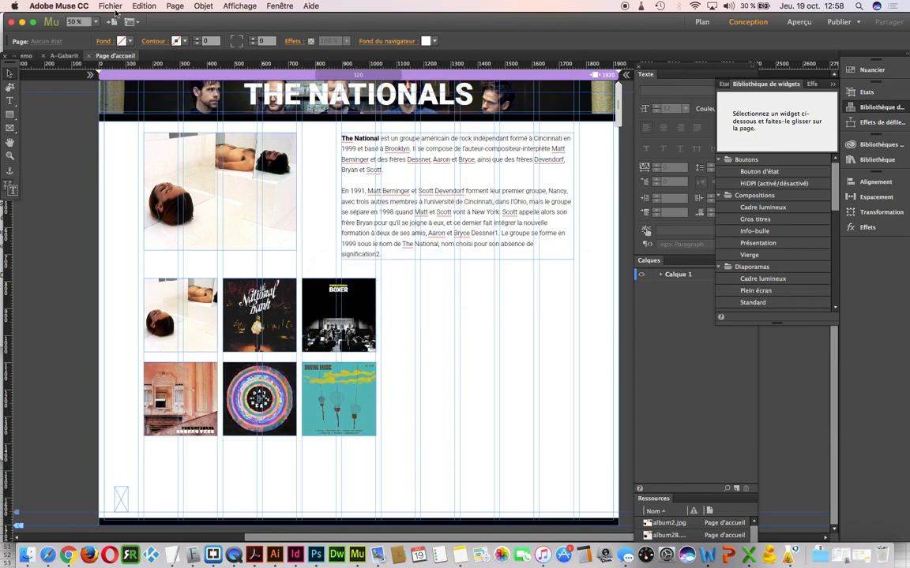
click(112, 7)
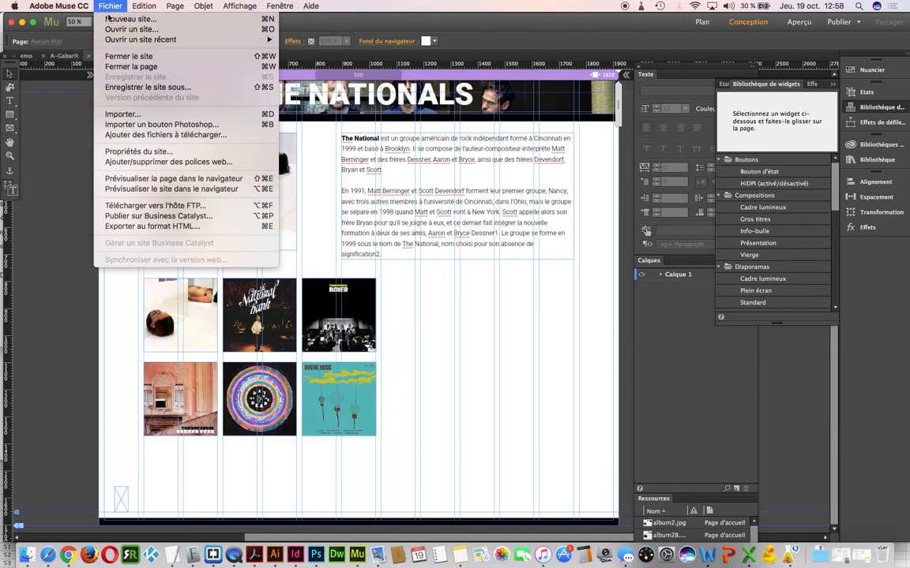
click(218, 191)
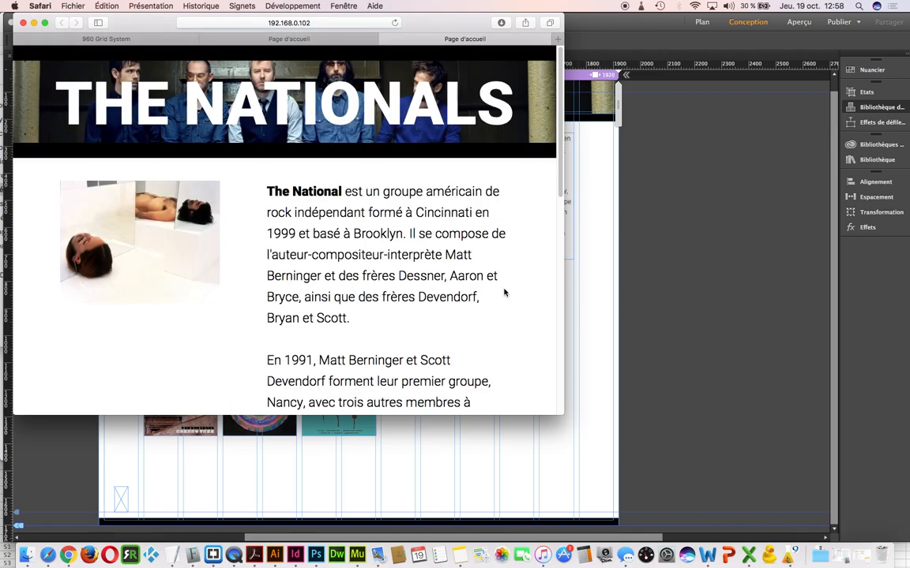
scroll(504, 293, down, 10)
drag(574, 409, 830, 498)
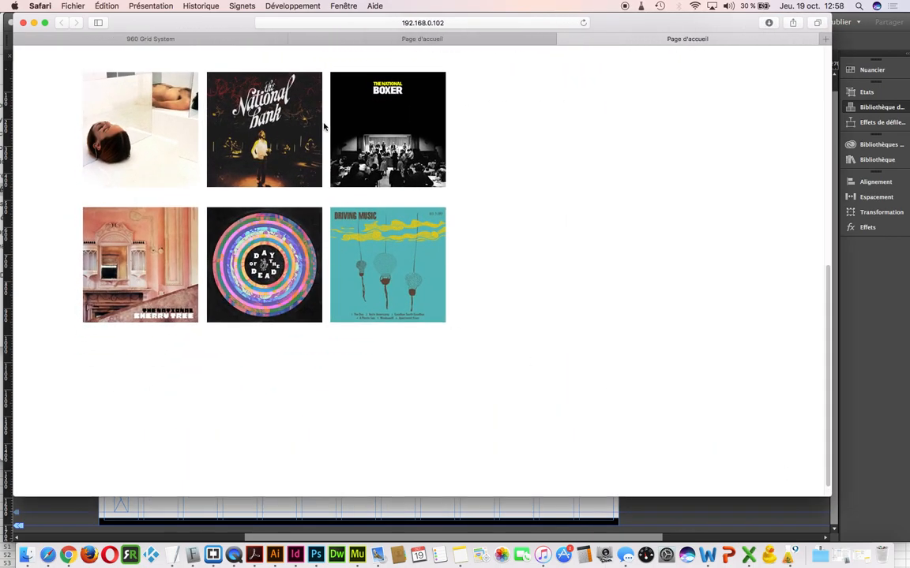
Narrow the browser preview to check the cover grid, and enlarge the Boxer album cover slightly beyond its two-column width
drag(832, 505, 664, 480)
click(559, 489)
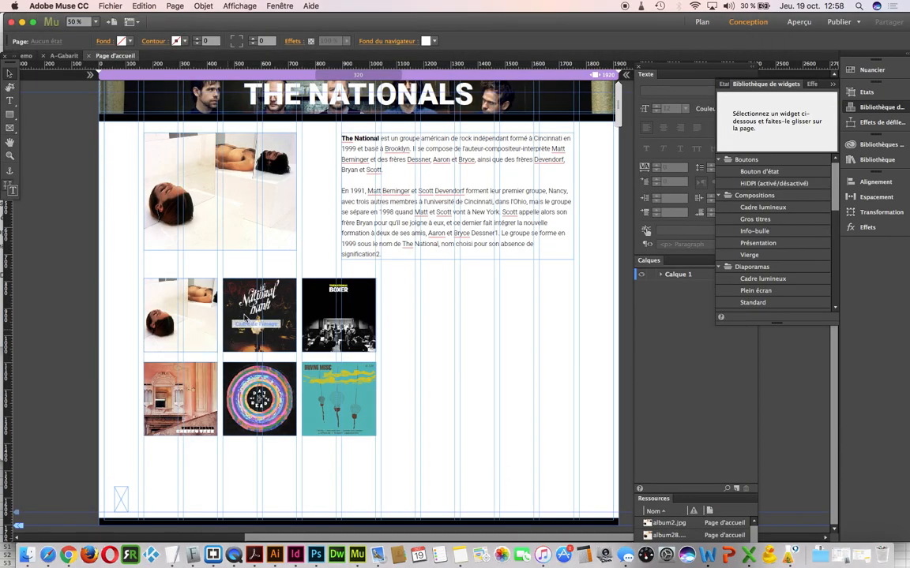
drag(377, 353, 378, 355)
click(413, 374)
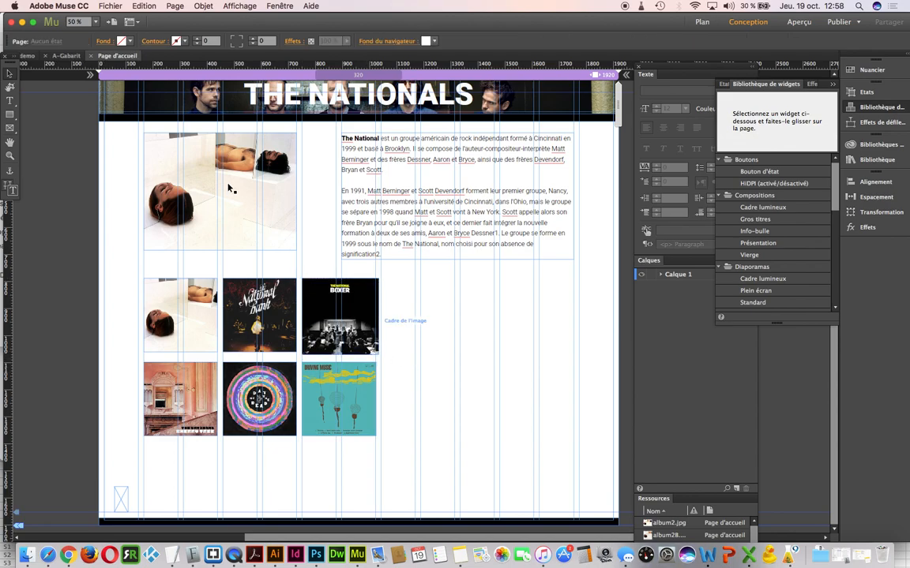
Preview the page in the browser and compare the enlarged Boxer cover with its neighbours at different window widths
click(111, 6)
click(150, 178)
scroll(244, 230, down, 5)
drag(504, 445, 683, 494)
click(731, 466)
Shift the Driving Music cover off its grid position, save the site and check the misalignment in a resized browser preview
click(327, 392)
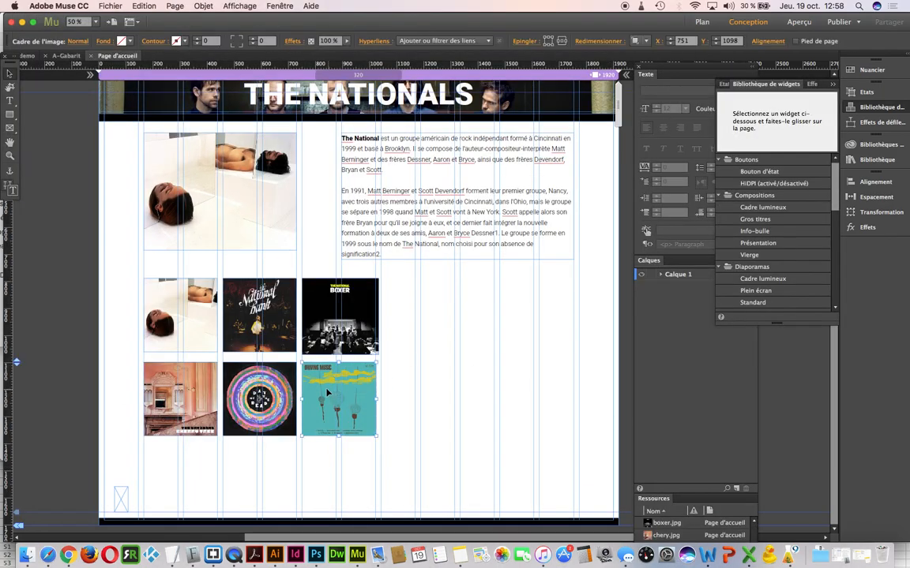
click(479, 395)
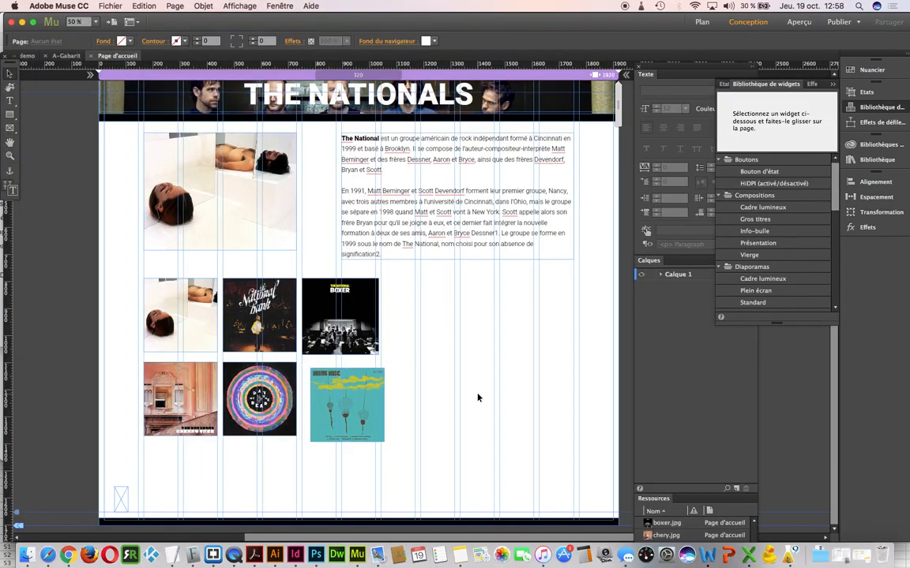
key(super+s)
click(110, 5)
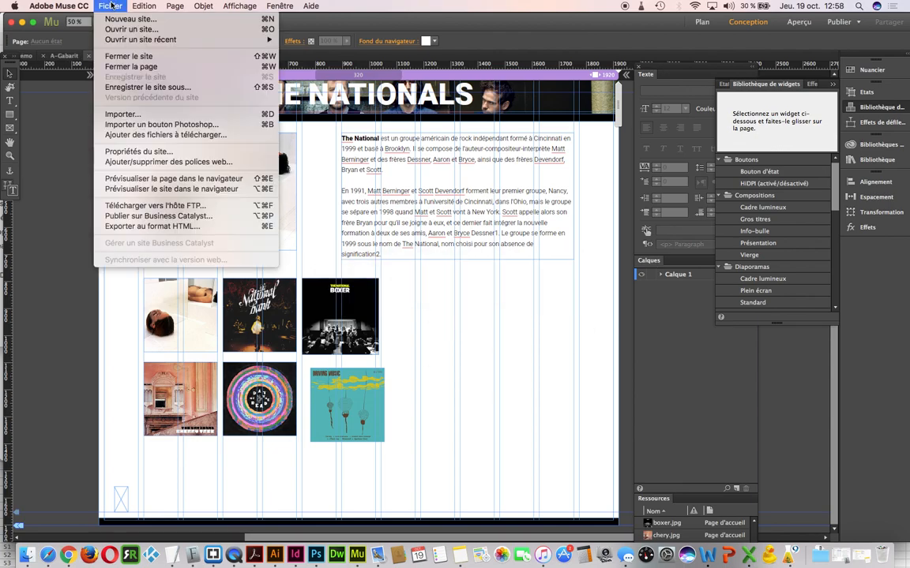
click(191, 189)
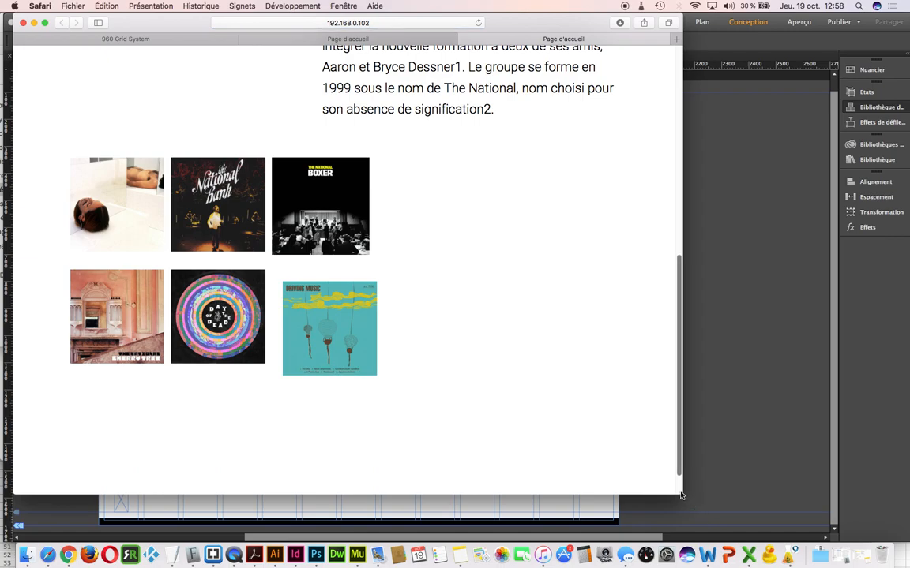
drag(681, 495, 660, 462)
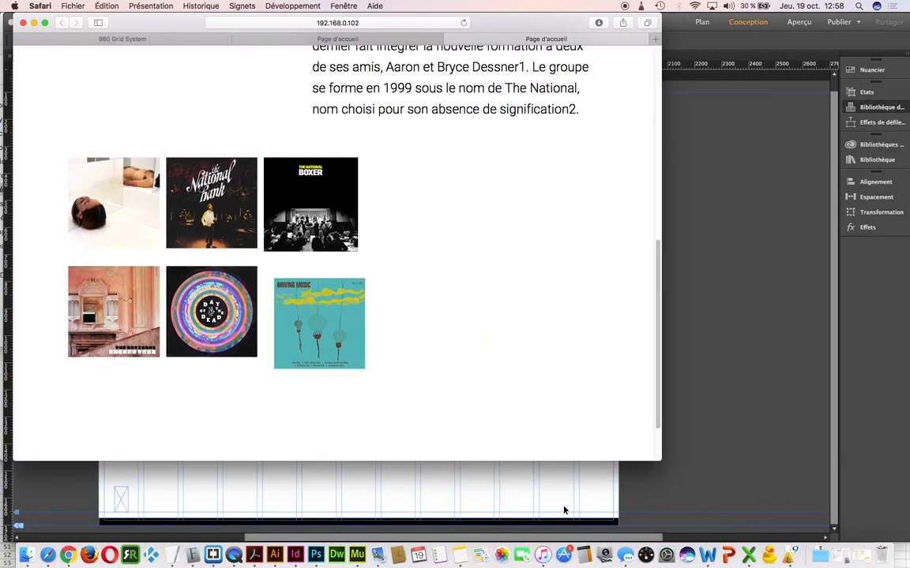
click(565, 509)
Undo the shift of the Driving Music cover and the enlargement of the Boxer cover
click(341, 407)
key(super+z)
key(super+z)
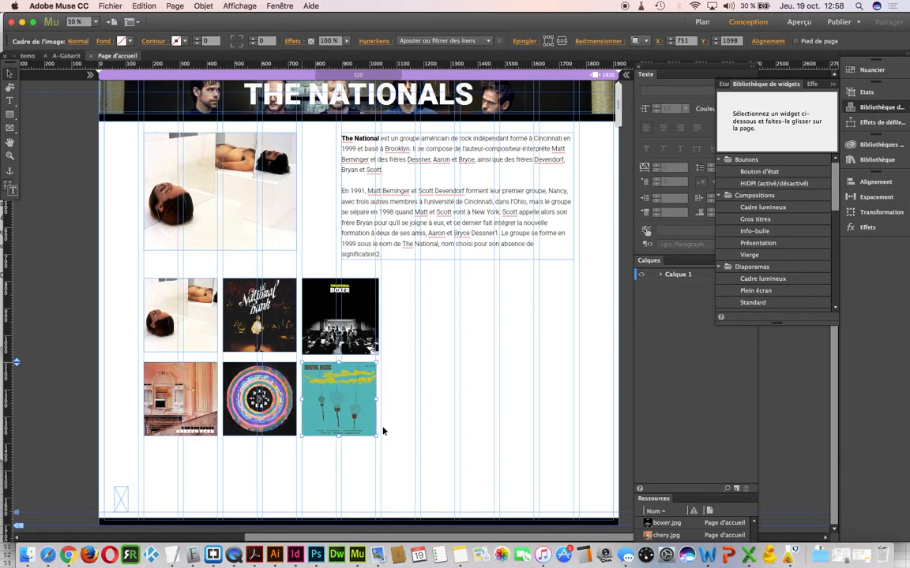
click(407, 424)
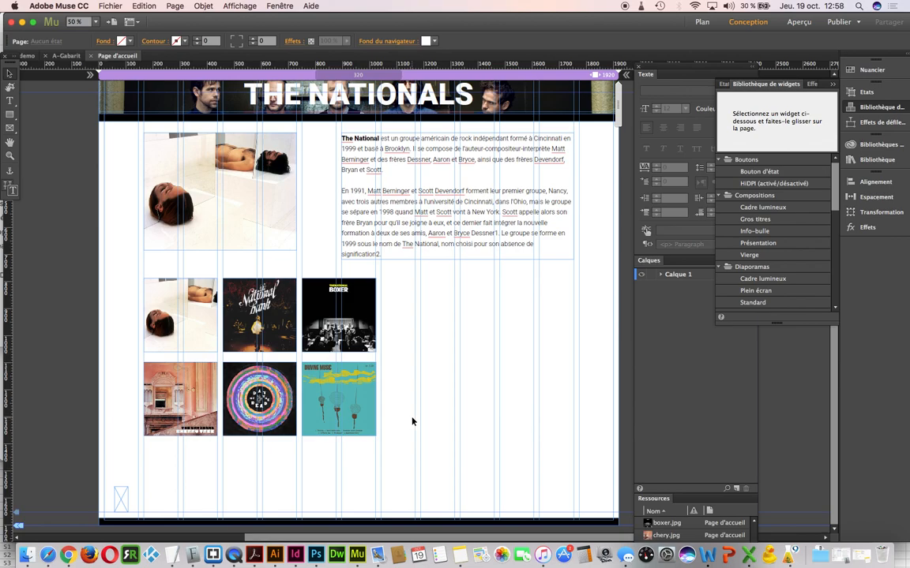
Save the site and check the aligned cover grid and biography in a browser preview with the window widened
key(super+s)
click(108, 5)
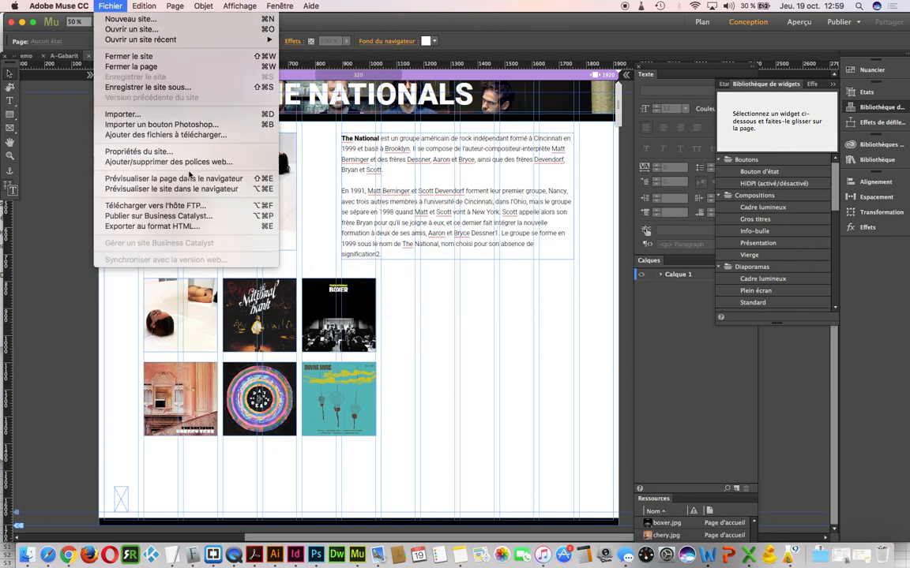
click(179, 170)
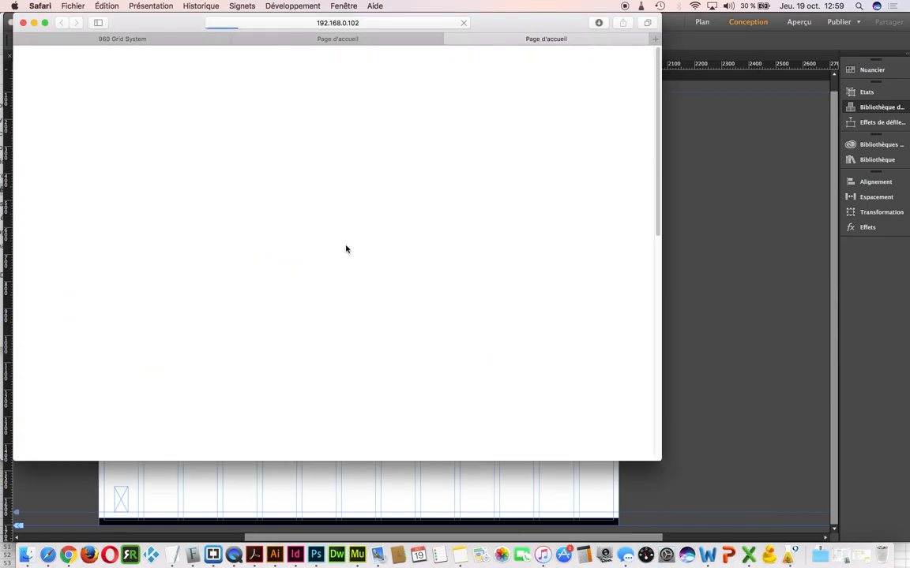
drag(662, 316, 807, 320)
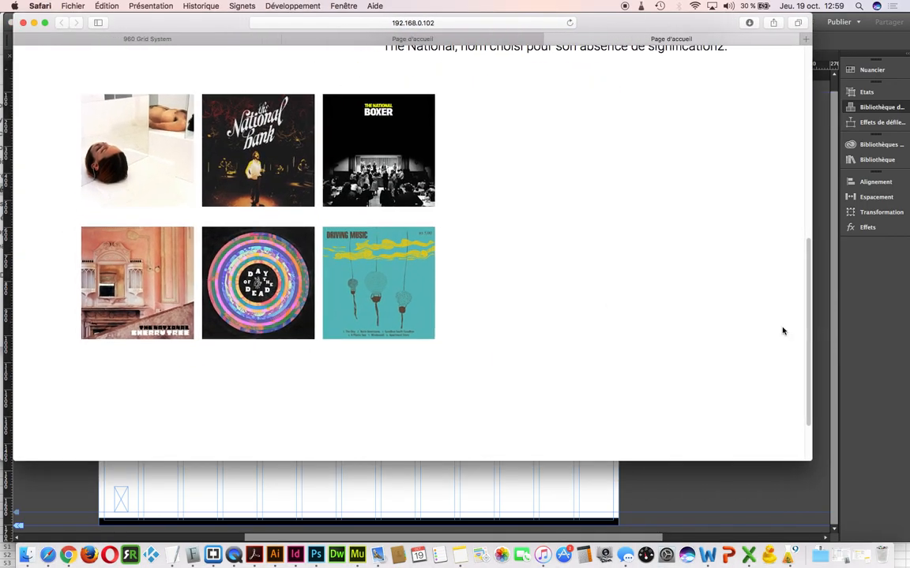
scroll(770, 330, up, 8)
scroll(764, 336, down, 6)
scroll(505, 258, up, 2)
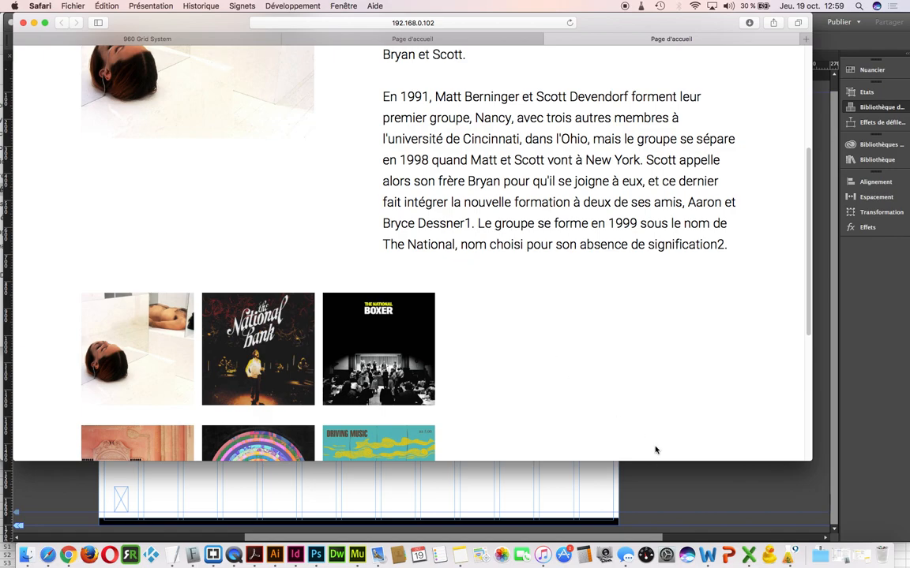
click(656, 491)
Copy and delete the biography's second paragraph starting "En 1991", and shorten the text frame to just below the first paragraph
click(439, 254)
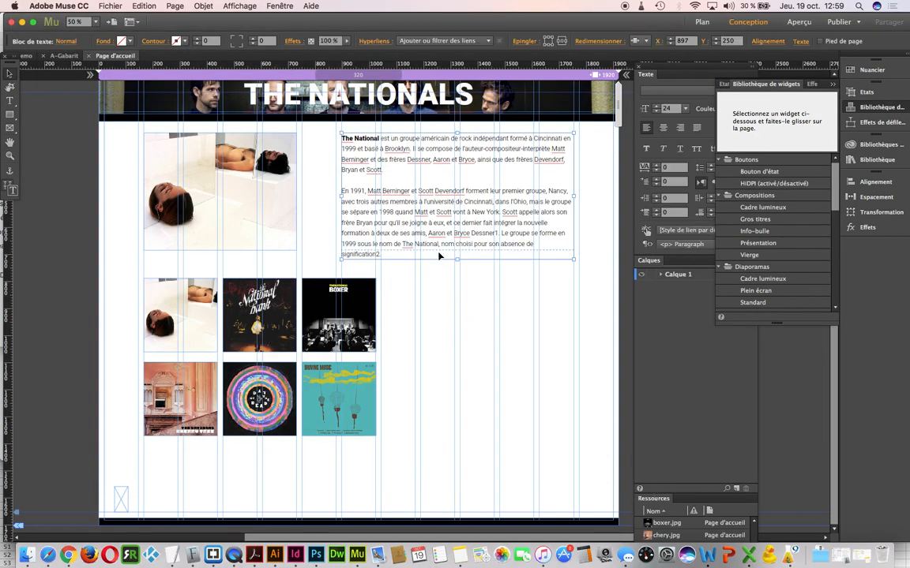
double_click(379, 258)
drag(379, 258, 318, 181)
key(super+c)
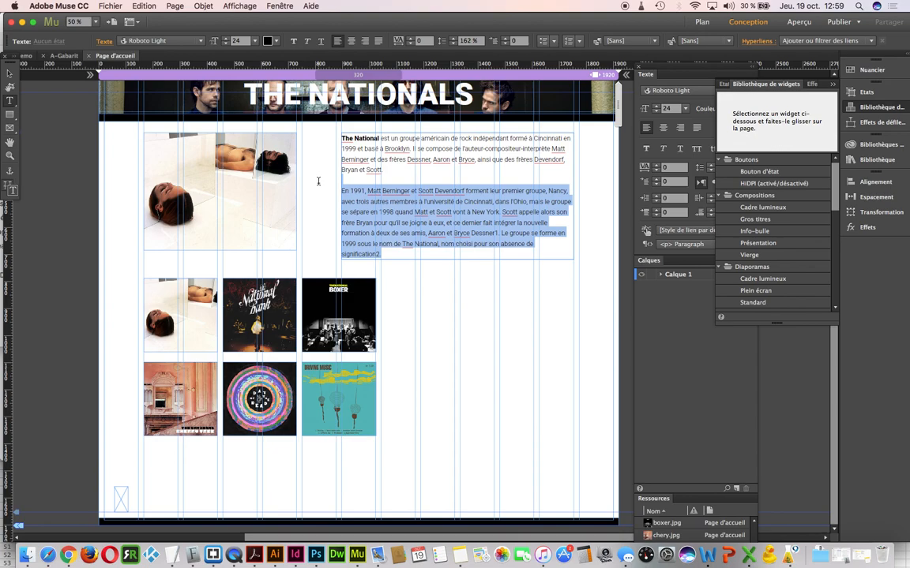
key(BackSpace)
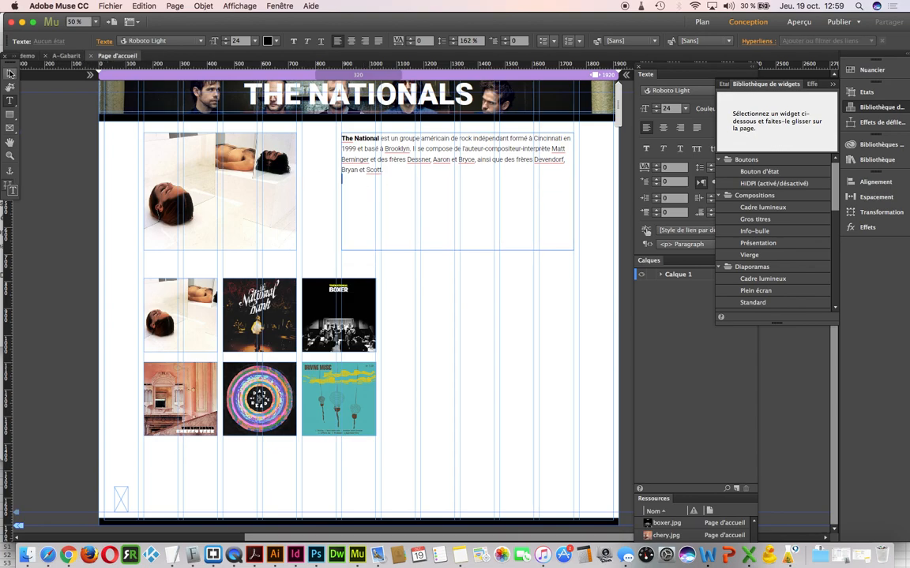
key(Escape)
drag(456, 241, 457, 185)
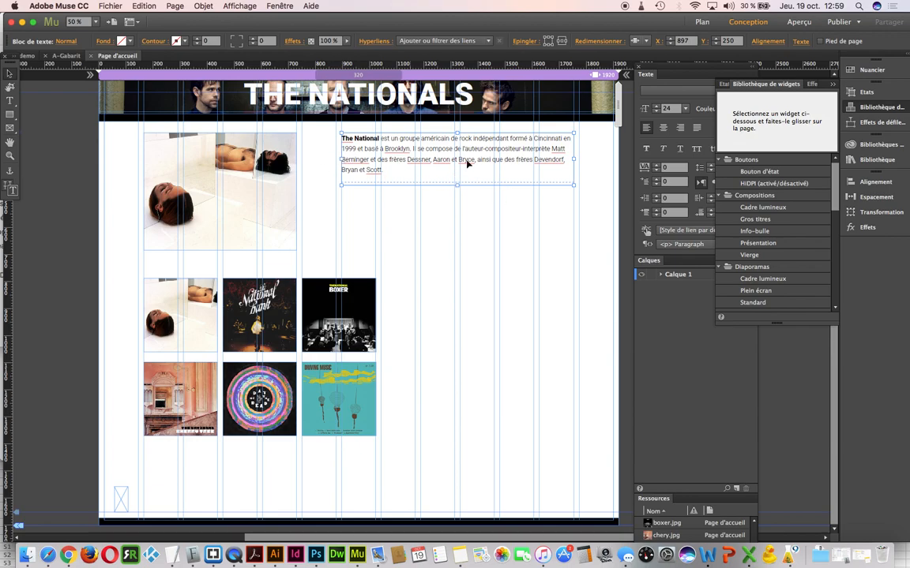
click(132, 186)
Draw a text frame about 711 px wide and 849 px high beside the cover grid and paste the copied paragraph into it
click(9, 101)
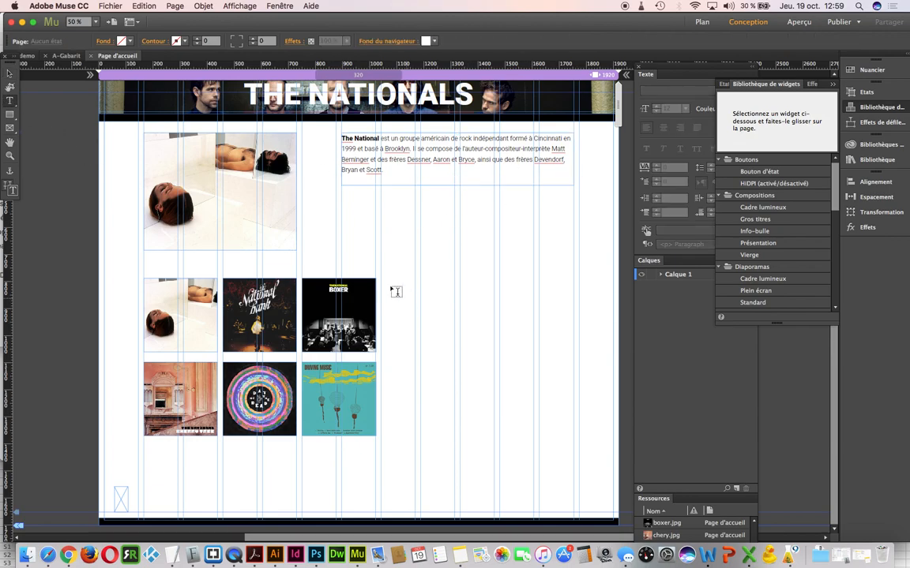
drag(381, 207, 574, 435)
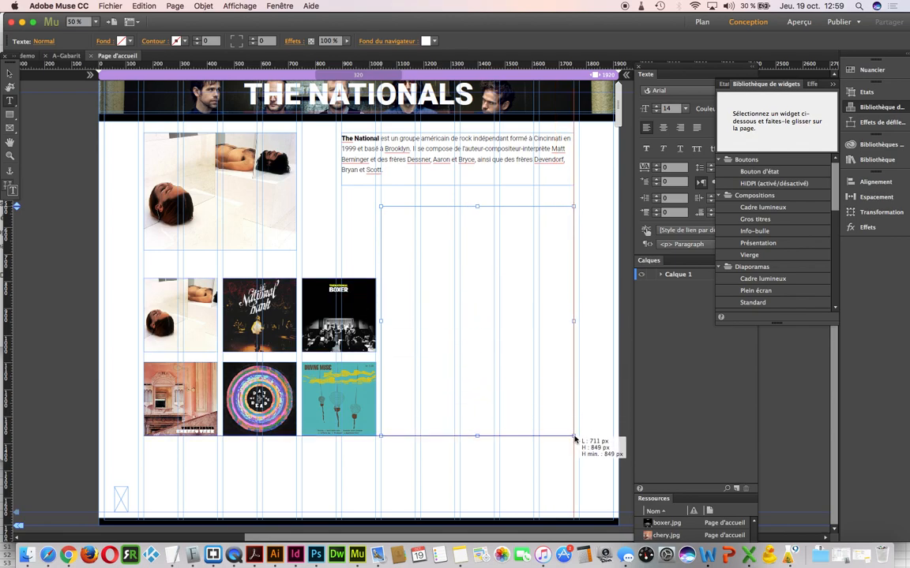
key(super+v)
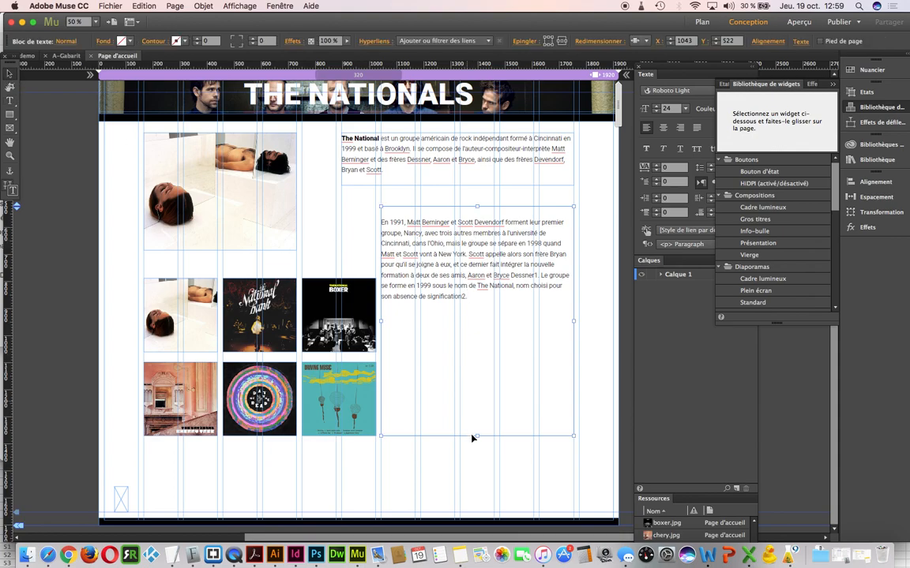
Shorten the new text frame to fit its paragraph and move it up nearer the biography's first paragraph
drag(477, 435, 479, 309)
drag(477, 211, 467, 245)
click(518, 341)
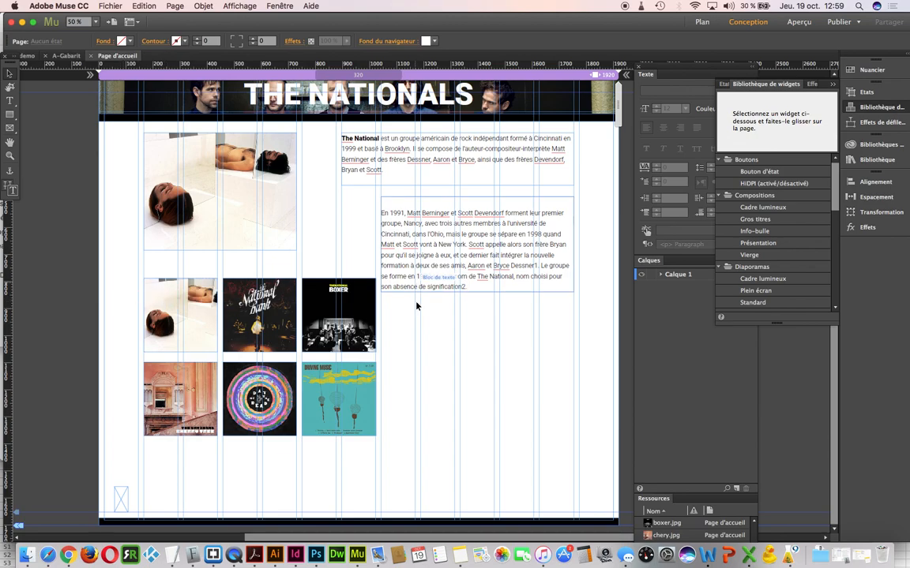
Shift the first album cover and everything below it up, reducing the gap beneath the large album image
click(207, 304)
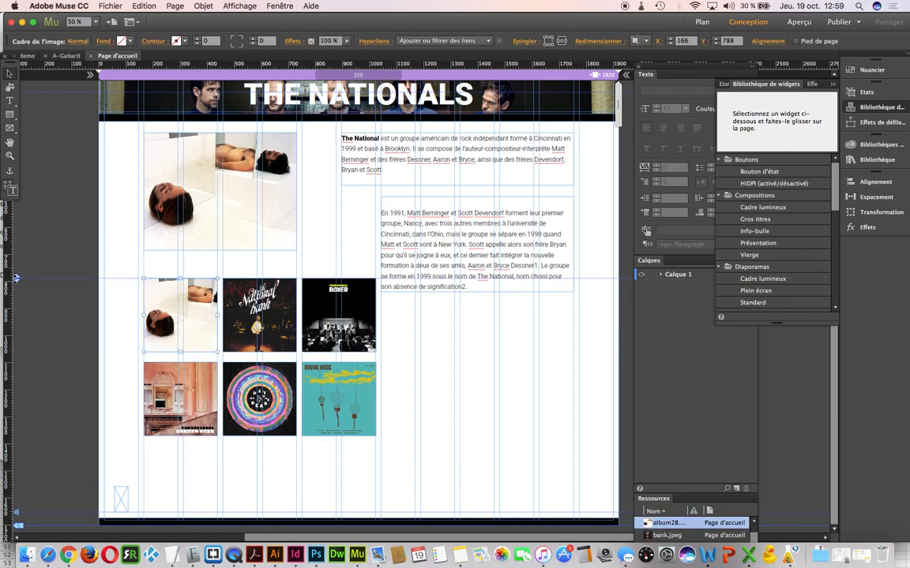
mouse_move(16, 279)
mouse_down()
mouse_move(16, 301)
mouse_move(18, 270)
mouse_up()
click(451, 359)
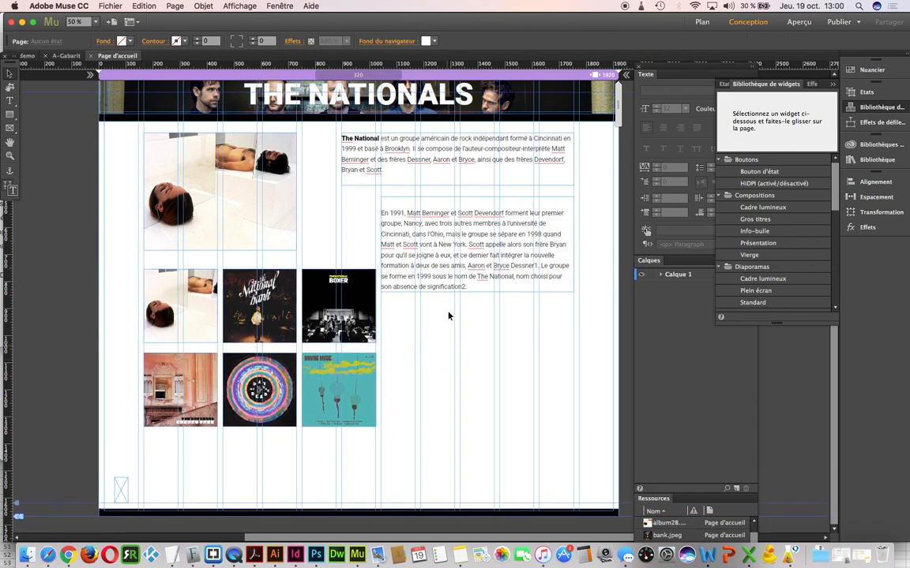
Try the second paragraph's text frame beside the upper row of covers at Y 763, and undo the move
click(449, 283)
drag(447, 266, 446, 343)
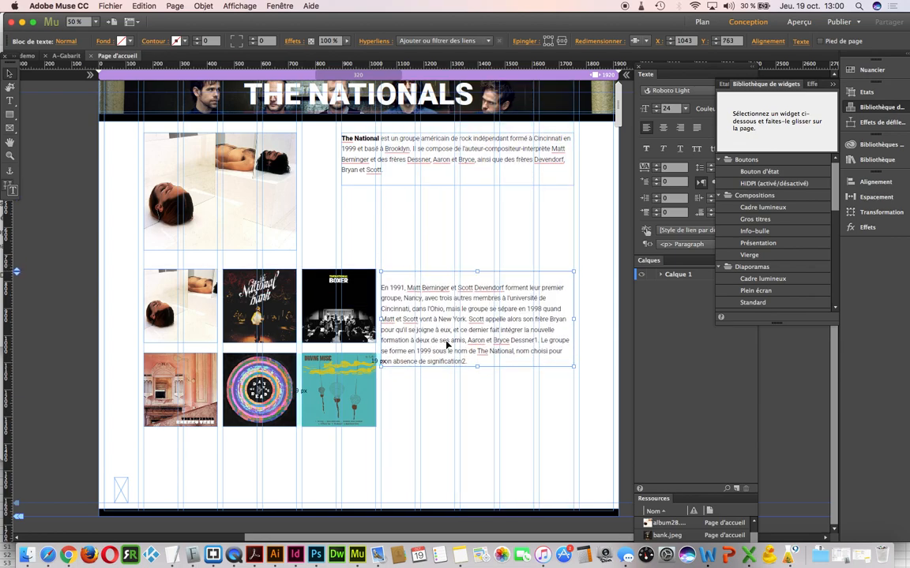
key(super+z)
click(451, 353)
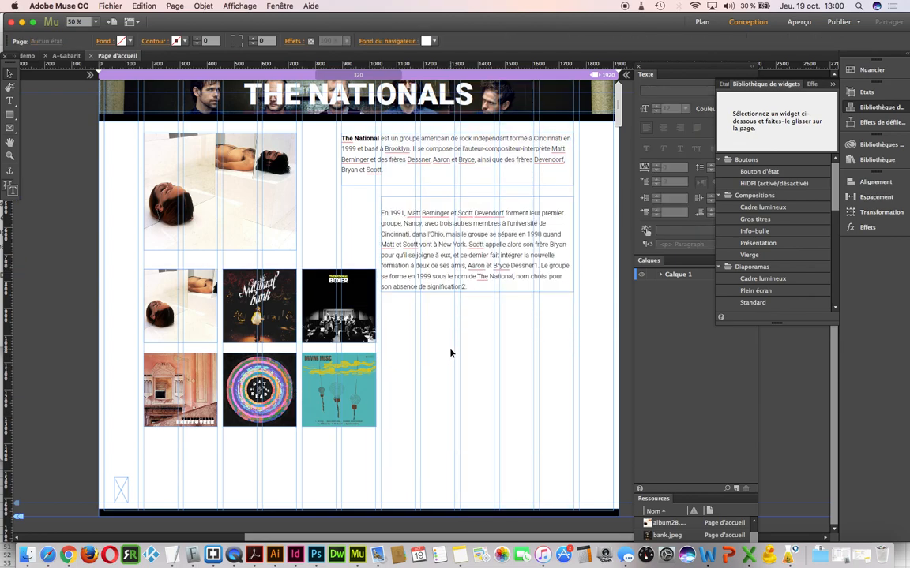
Move the second paragraph's text frame up to Y 445, directly beneath the first paragraph's frame
drag(432, 281, 430, 266)
click(443, 313)
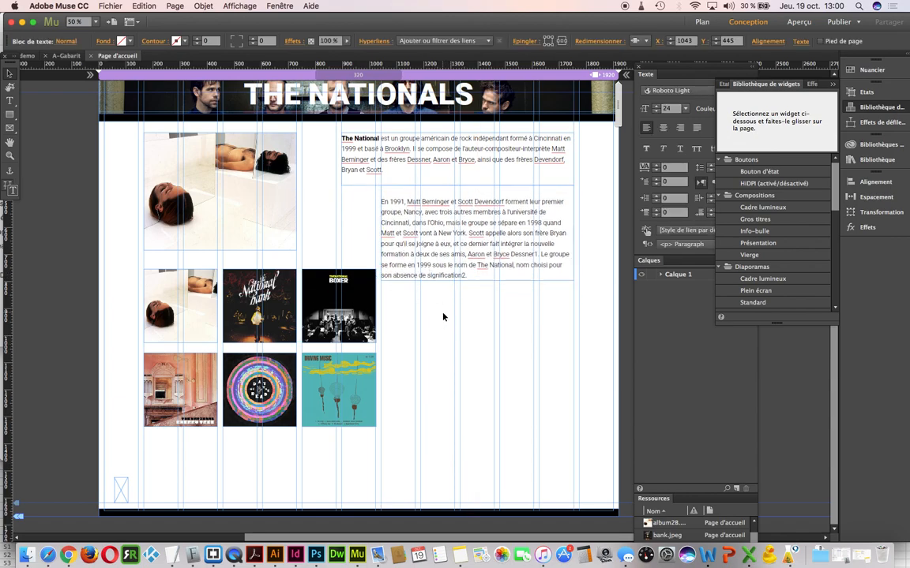
click(424, 263)
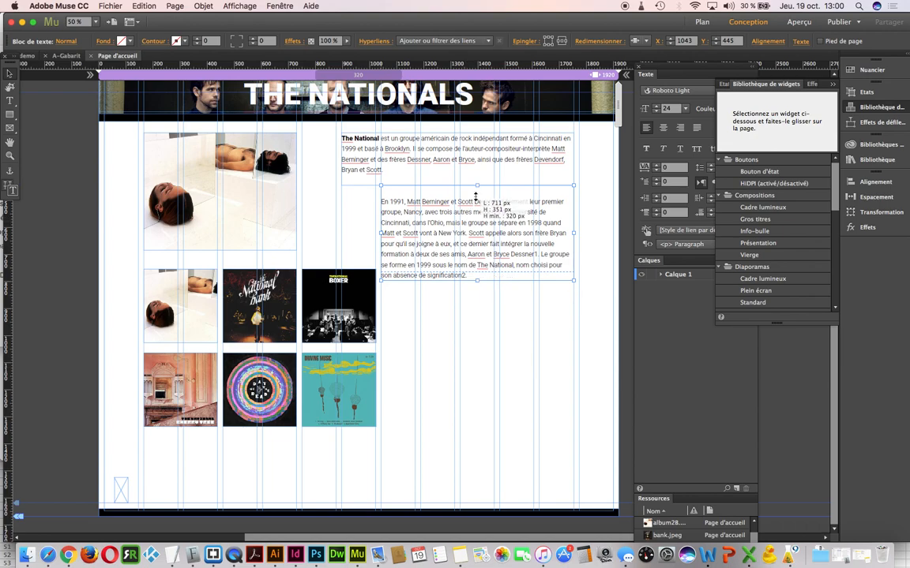
Preview the page in the browser and examine how the Boxer cover and second paragraph interact in a widened window
click(109, 5)
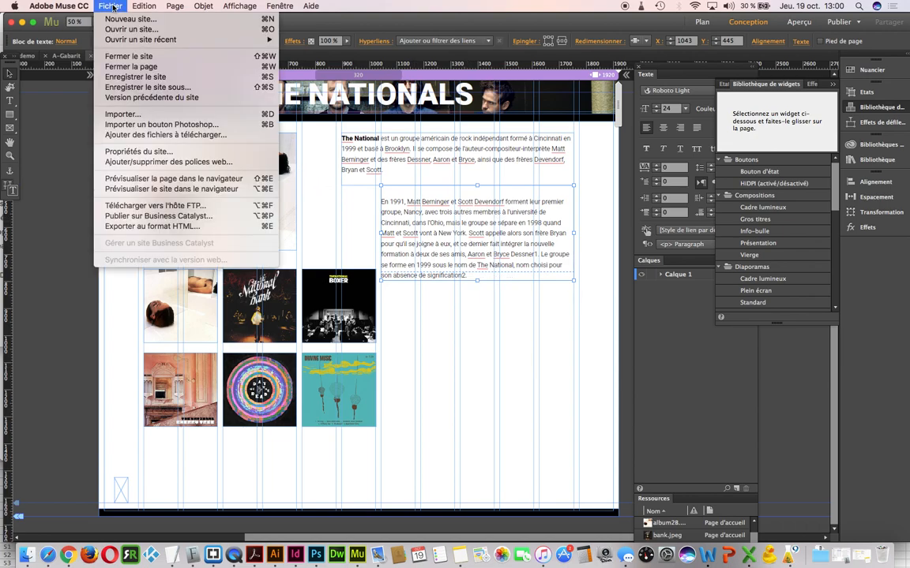
click(174, 179)
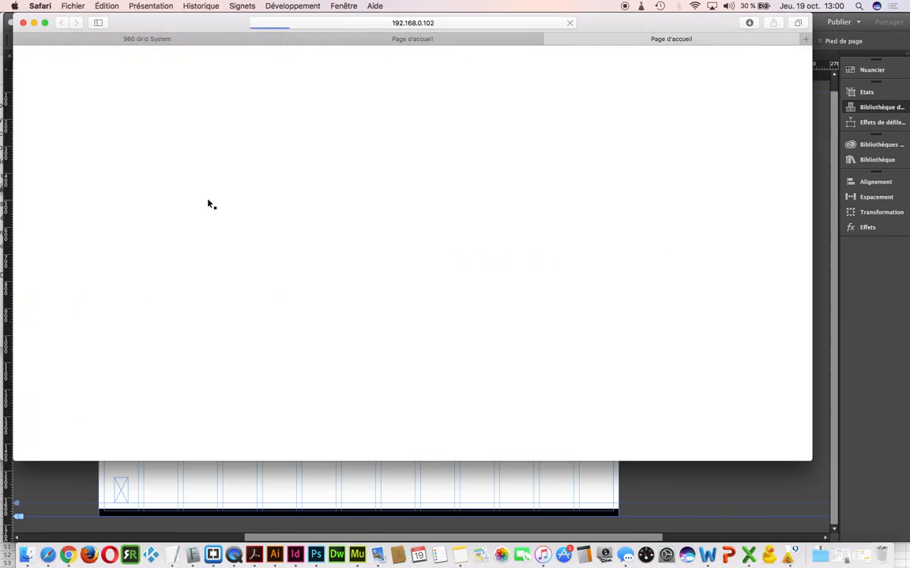
scroll(583, 206, up, 1)
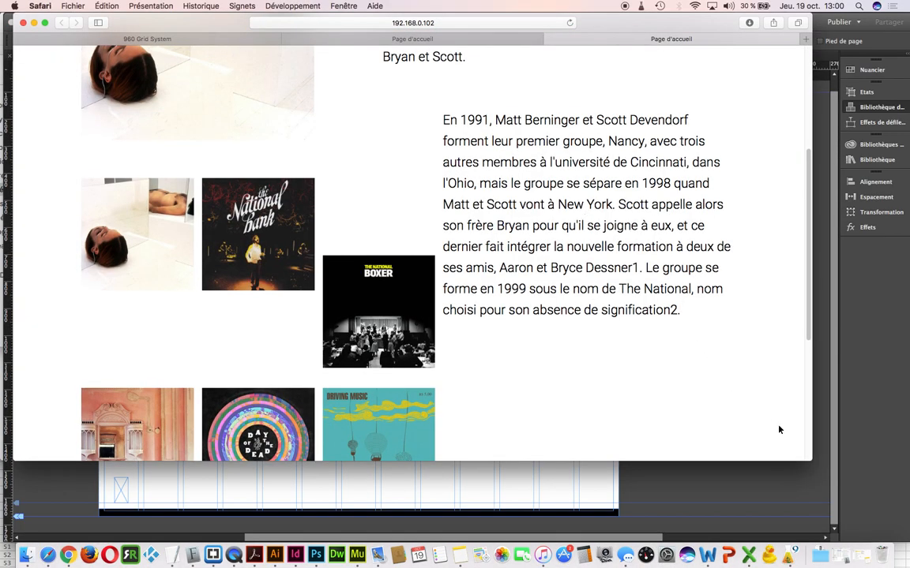
drag(813, 466, 834, 474)
click(714, 499)
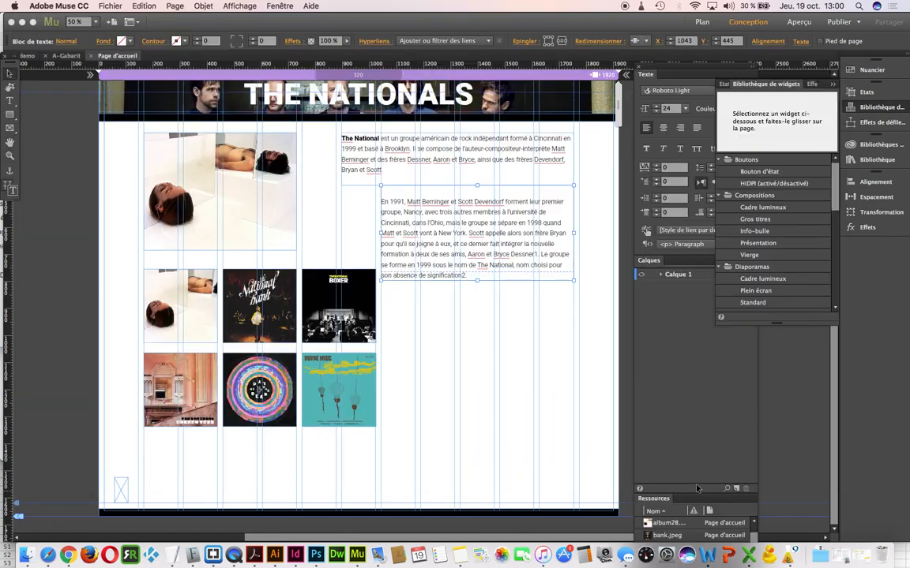
Shift the album cover grid and everything below it down to Y 825, clear of the second paragraph's text frame
click(480, 317)
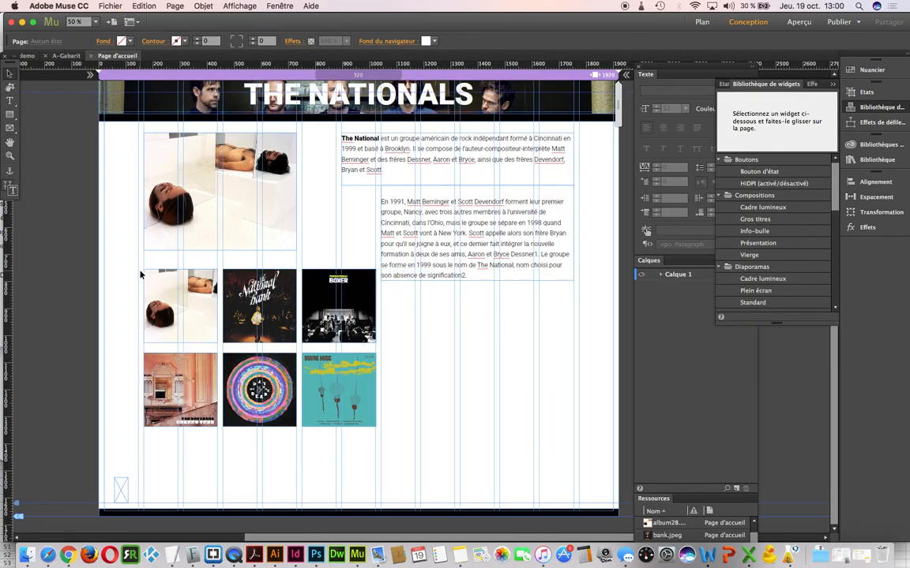
click(167, 294)
drag(16, 270, 16, 291)
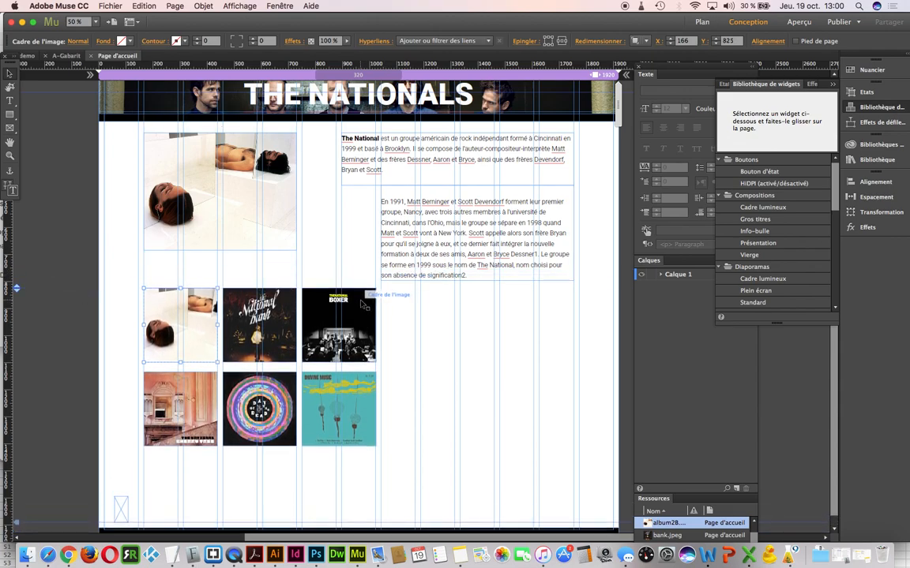
Save the site and preview the page in the browser at increasing window widths, checking the second paragraph against the Boxer cover
key(super+s)
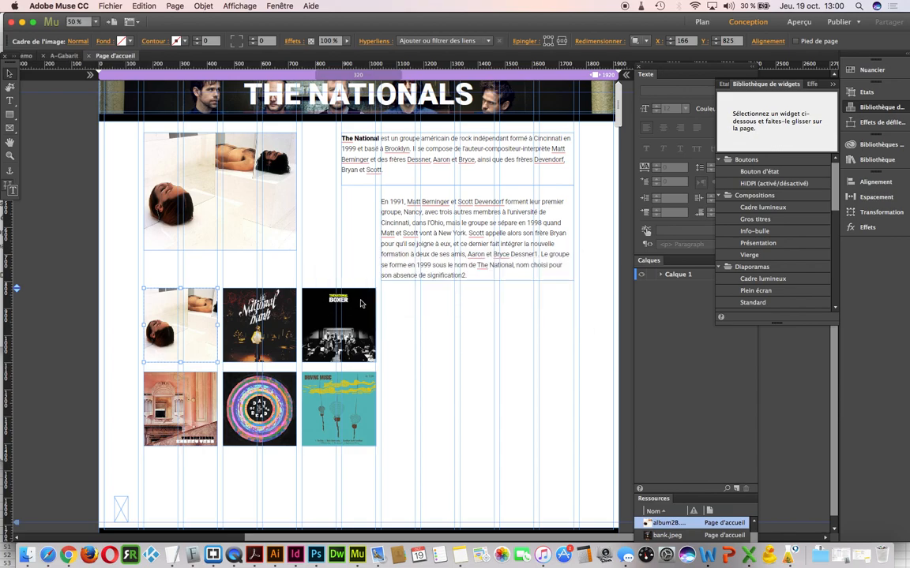
click(111, 5)
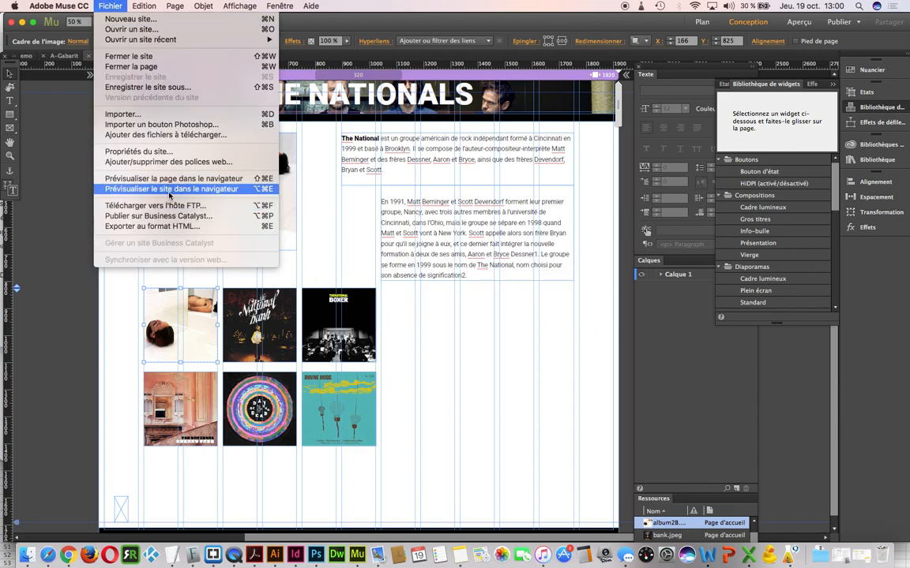
click(158, 178)
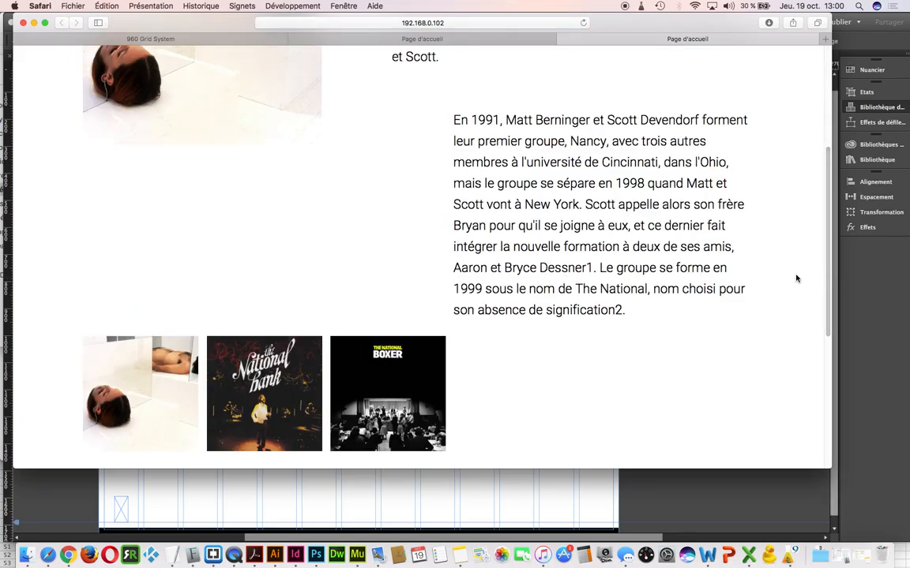
drag(831, 277, 872, 292)
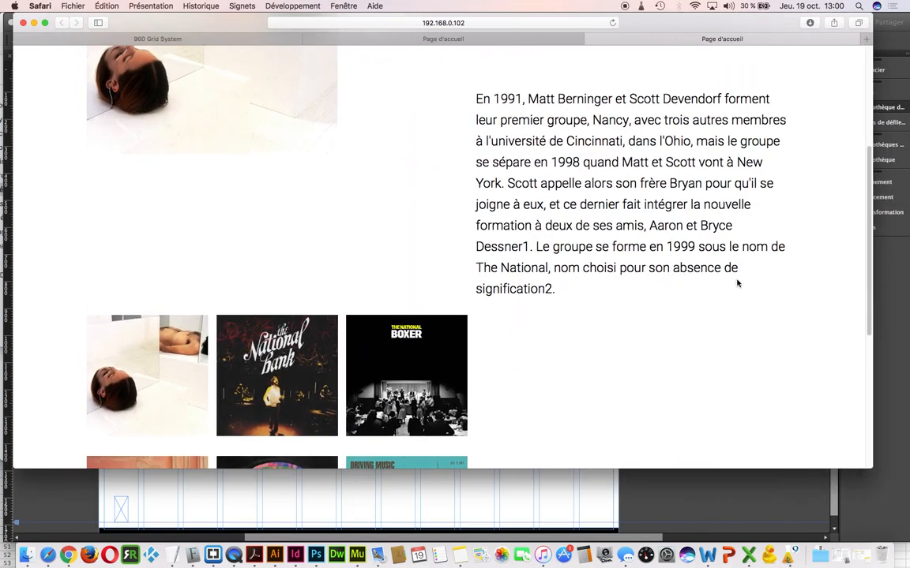
scroll(736, 282, up, 5)
scroll(869, 230, down, 5)
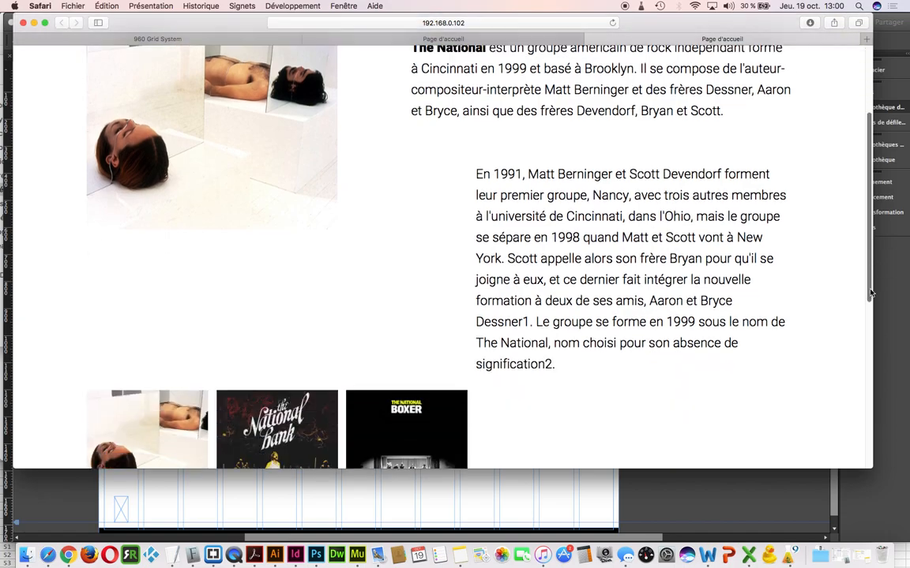
drag(874, 299, 901, 299)
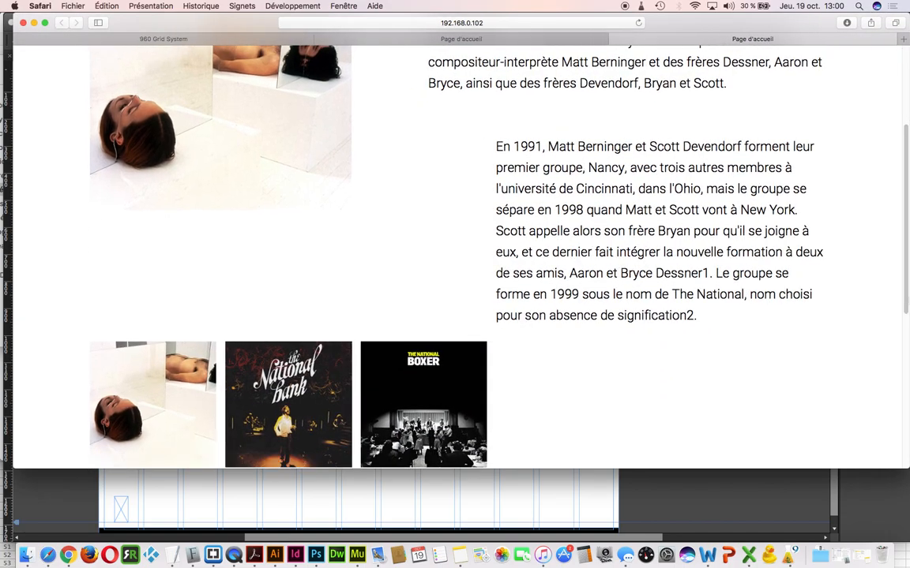
scroll(732, 292, up, 5)
key(super+Tab)
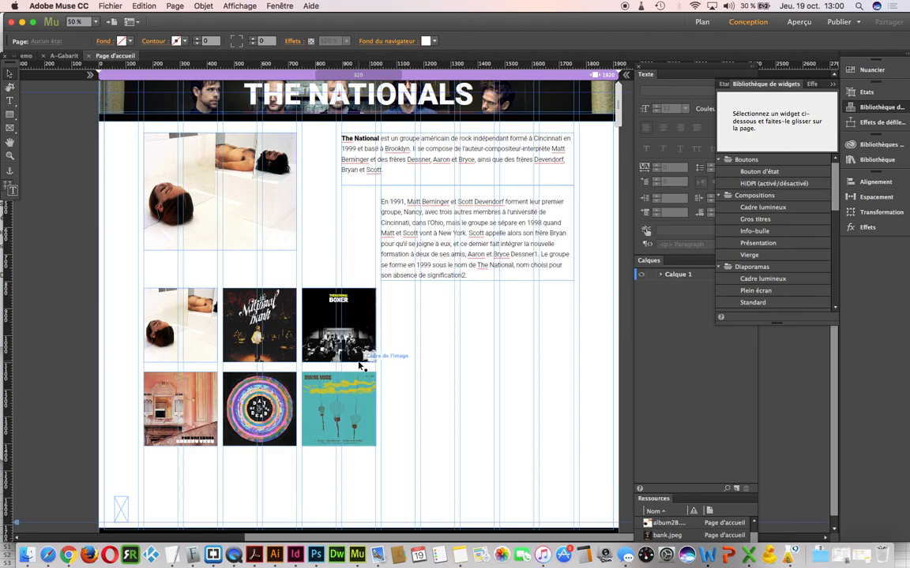
click(442, 207)
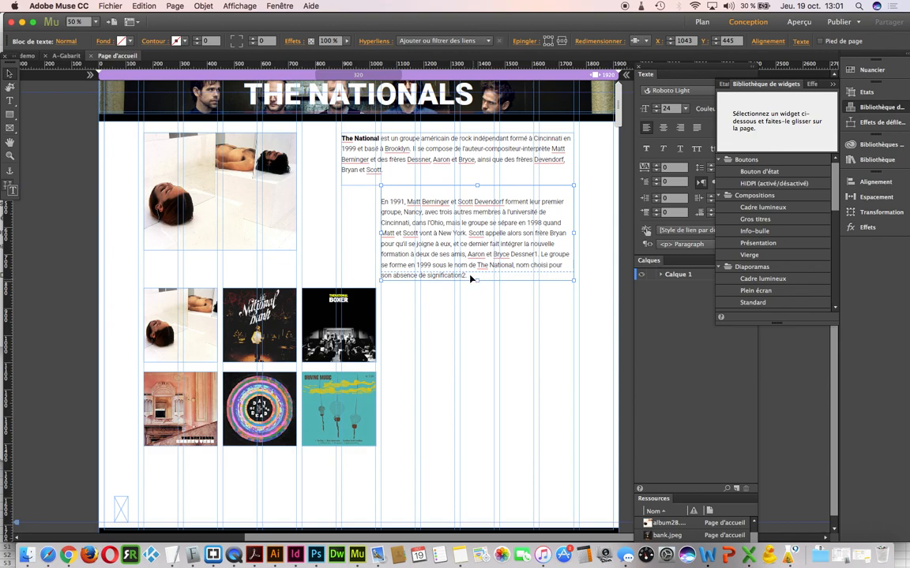
click(462, 320)
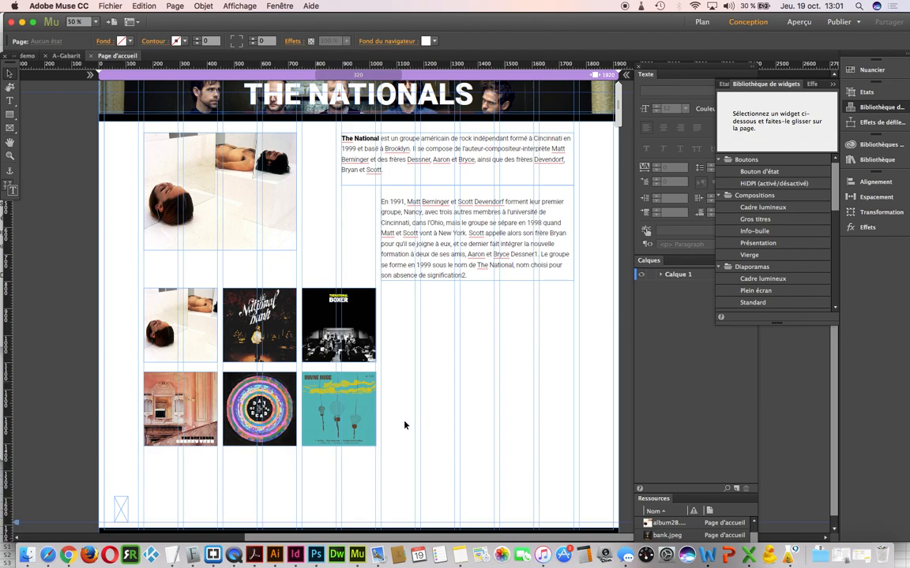
Switch to Finder and look through the national project folder's saved web links and media files
click(30, 556)
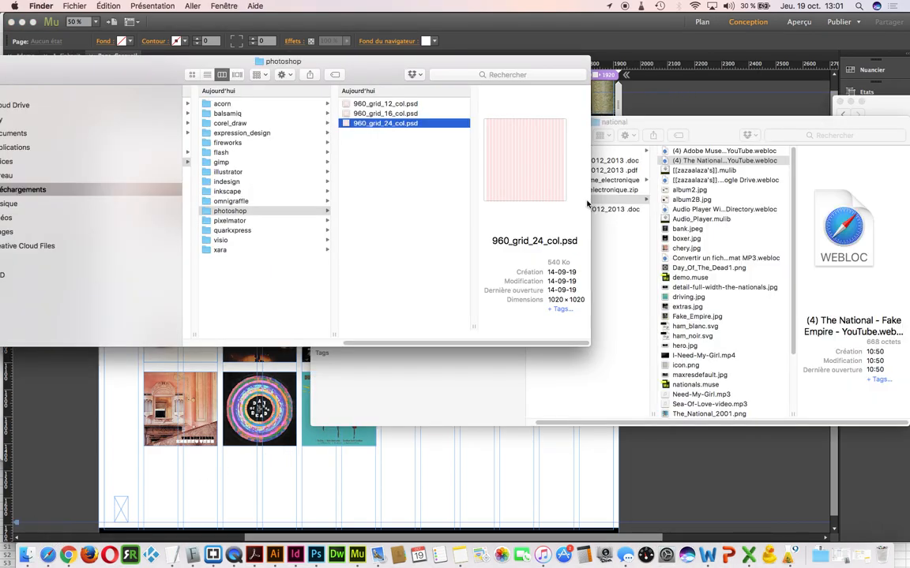
drag(715, 135, 374, 49)
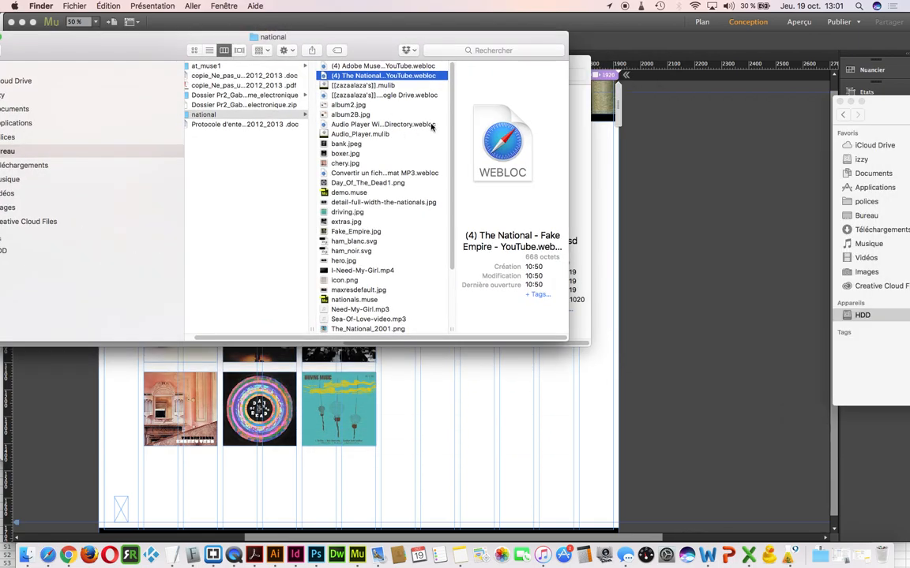
click(365, 66)
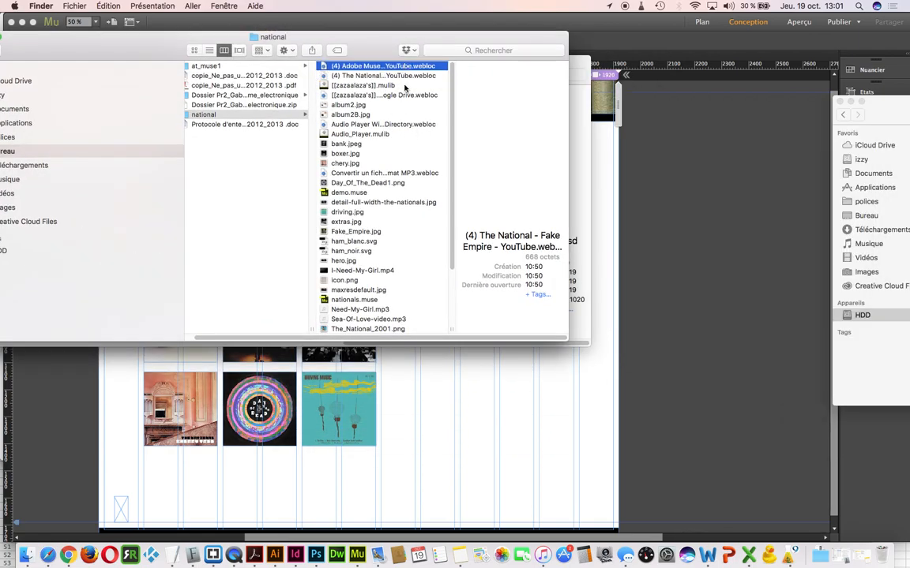
click(327, 76)
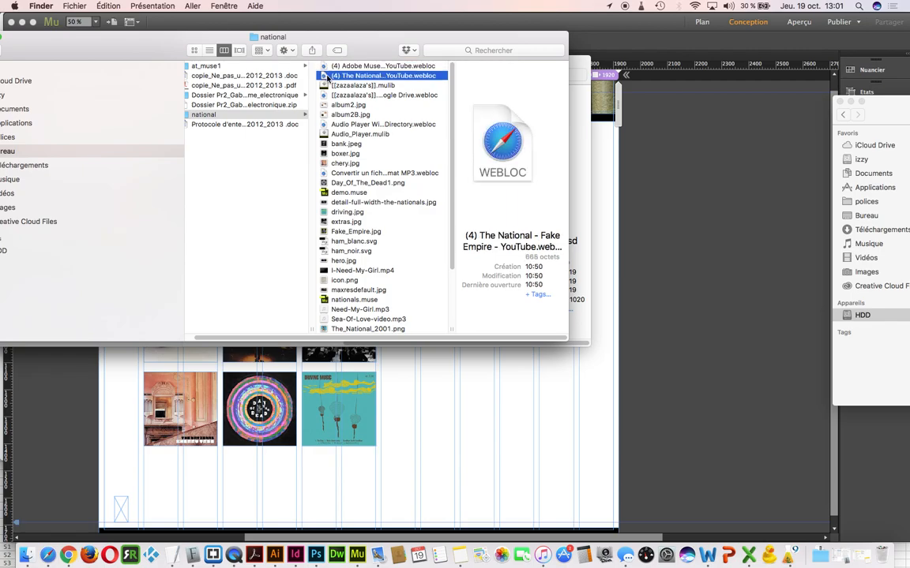
click(395, 95)
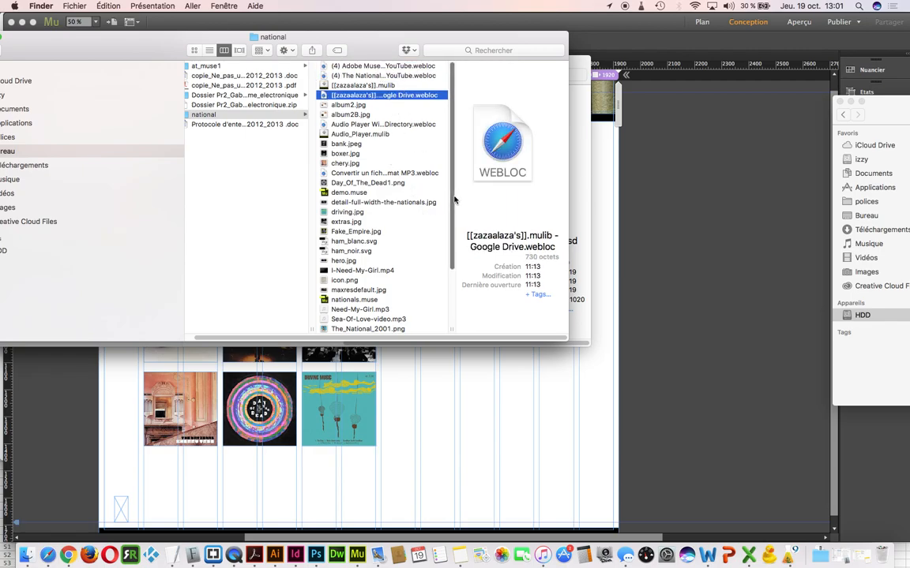
scroll(453, 251, down, 4)
scroll(452, 251, down, 1)
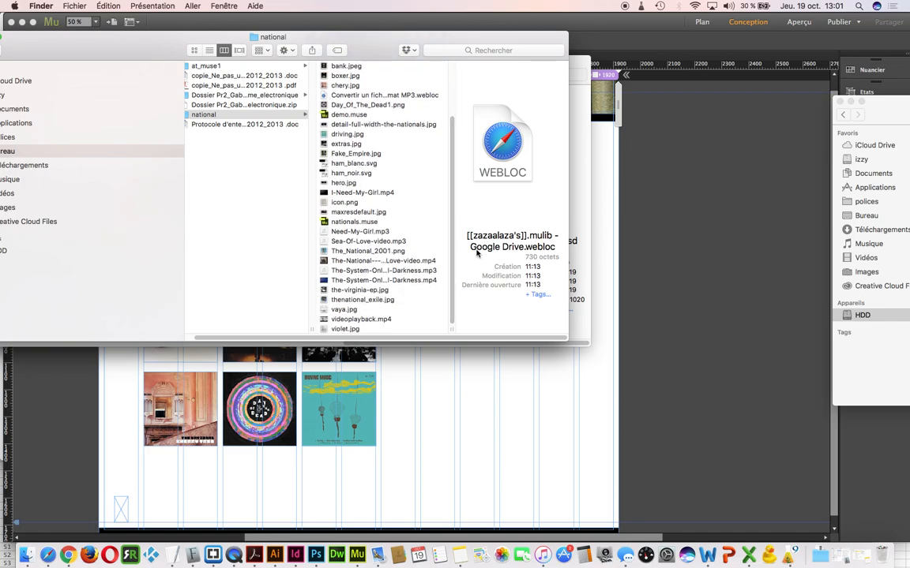
Switch to Safari and search the web for "sound widget muse", replacing the 960 Grid System page
click(49, 558)
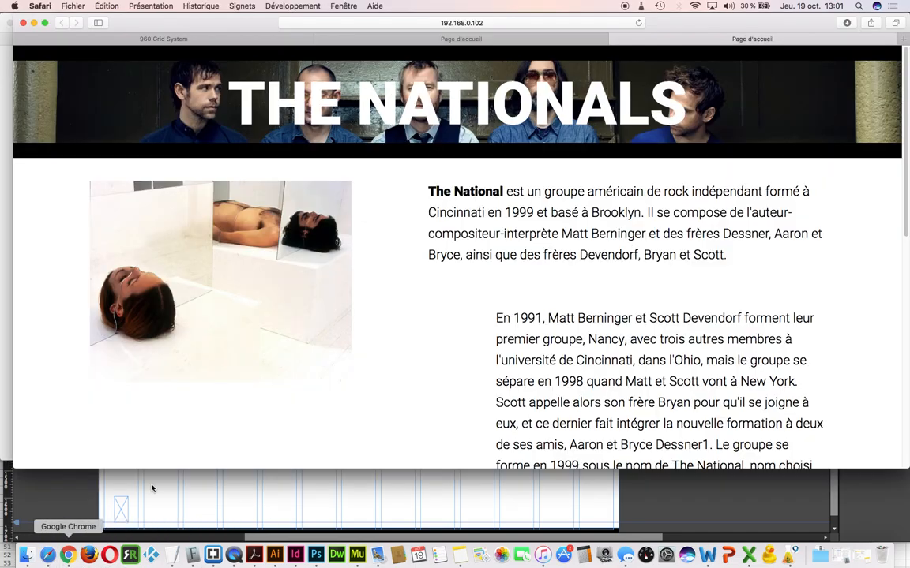
click(175, 38)
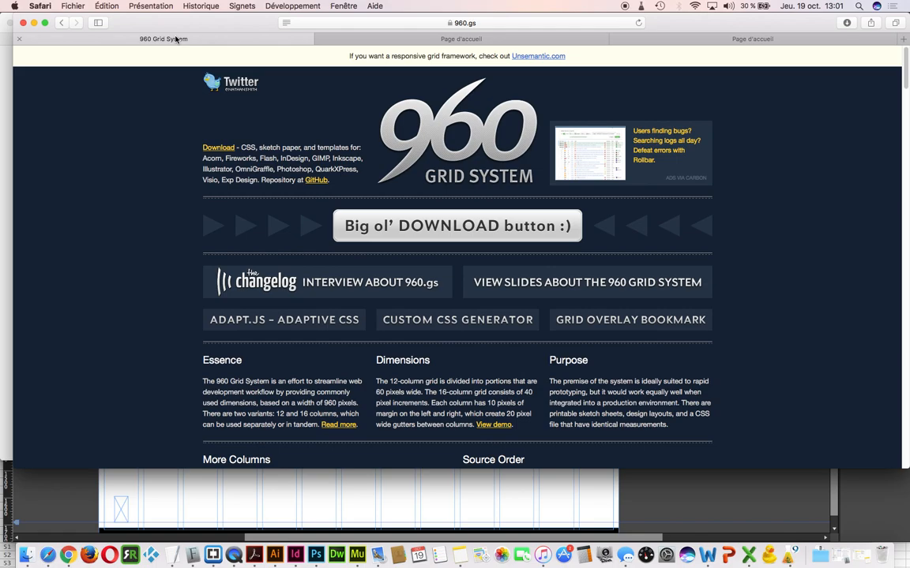
click(466, 23)
text(so)
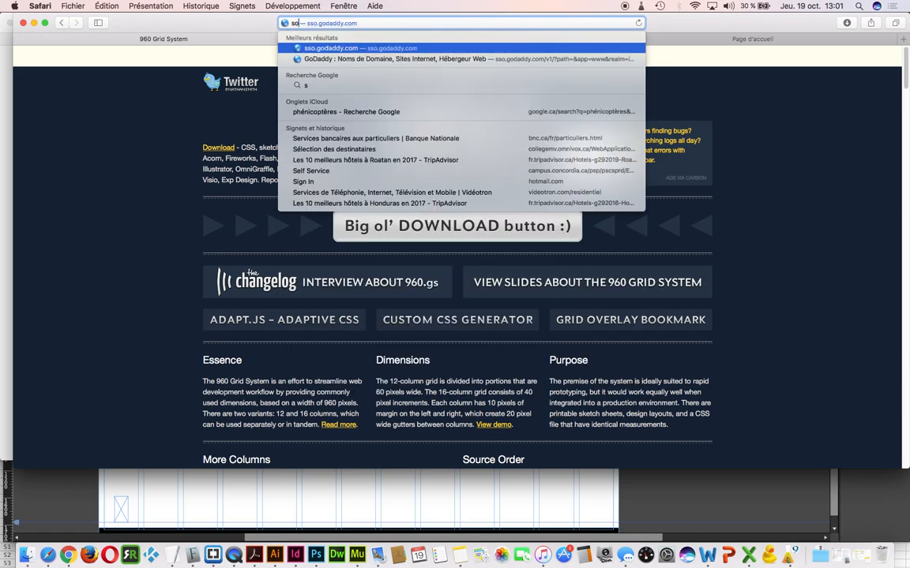
text(und widge)
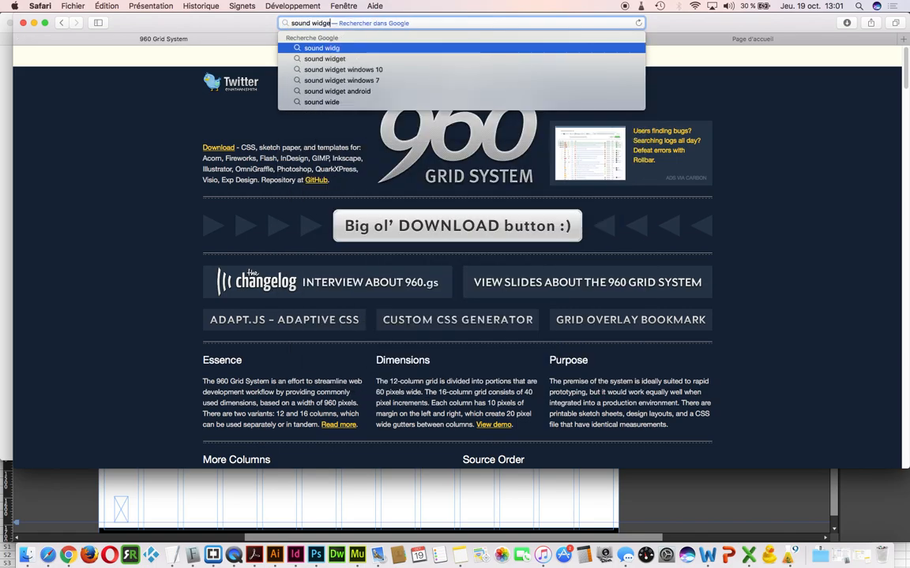
text(t muse)
key(super+Return)
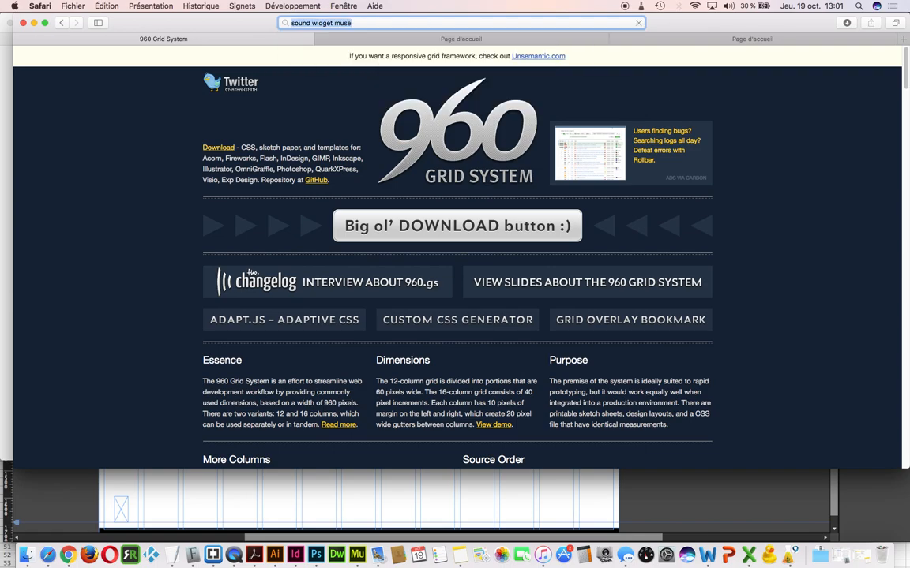
key(Return)
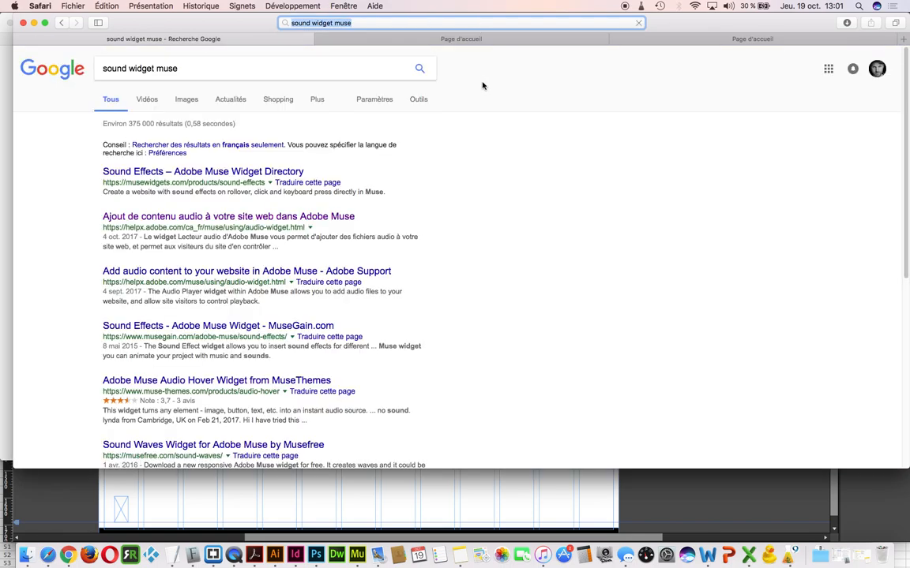
Open Adobe's French help article on adding audio, follow its link to the Audio Player Widget page and download the widget
click(269, 221)
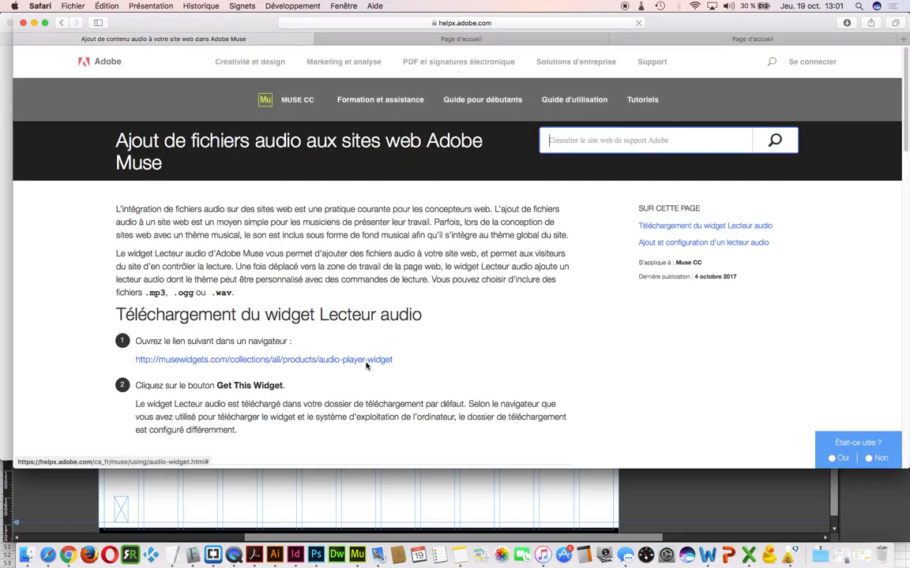
click(242, 340)
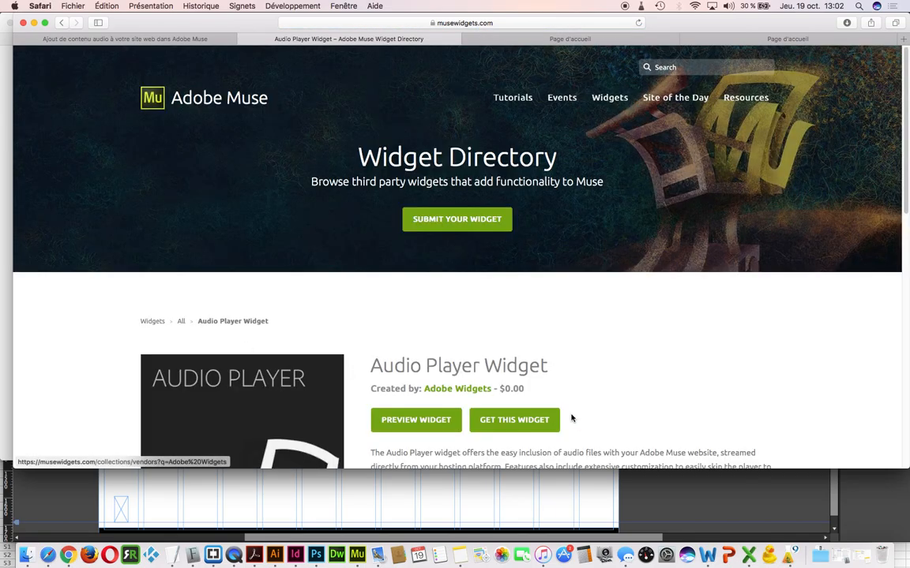
scroll(571, 416, down, 1)
super+click(510, 370)
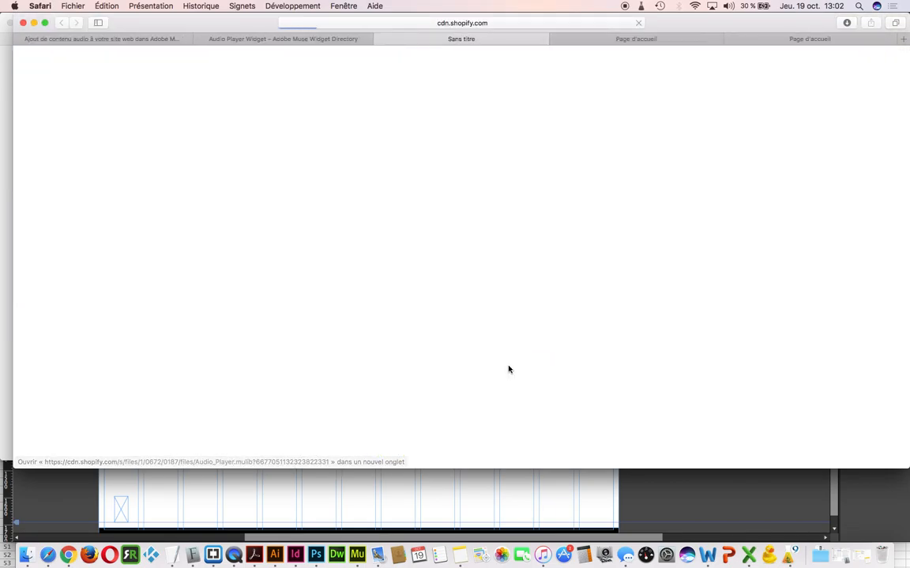
Show the Downloads folder in Finder and select the Audio_Player.mulib file
click(819, 555)
click(835, 126)
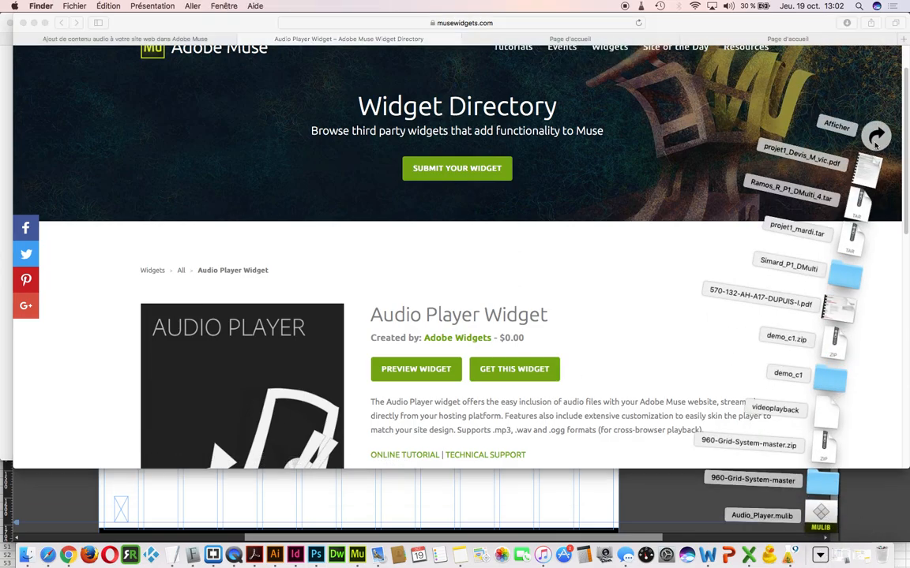
click(505, 147)
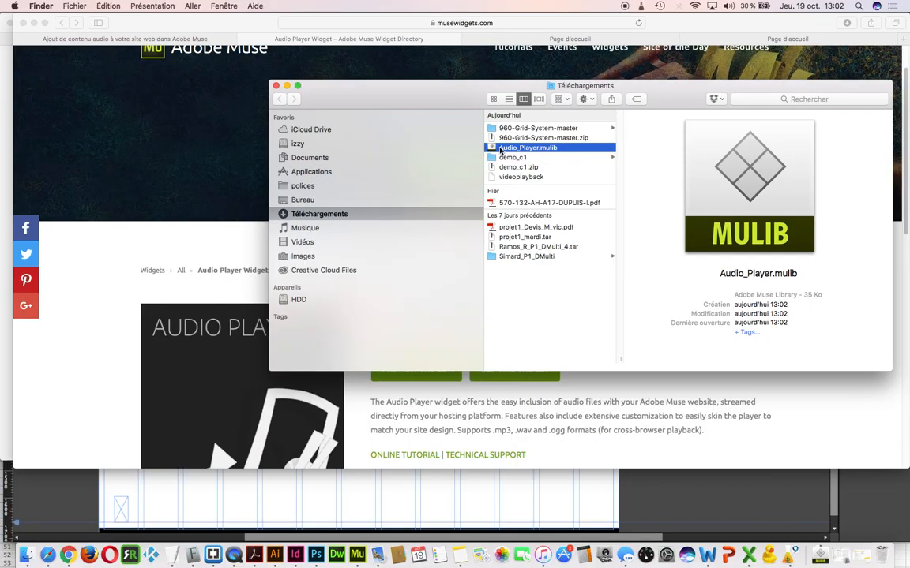
Return to Adobe Muse and display the Library holding the Audio Player widget
click(424, 513)
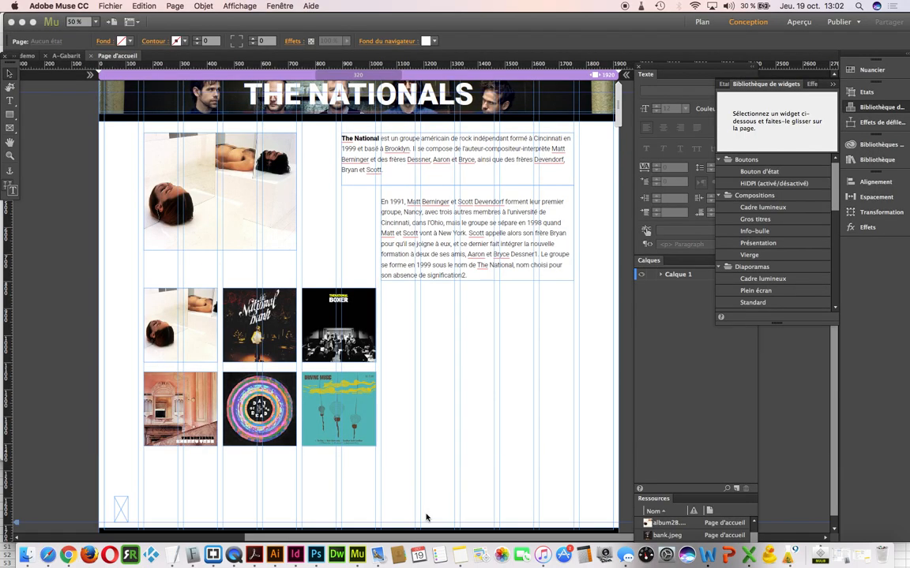
click(720, 84)
click(764, 85)
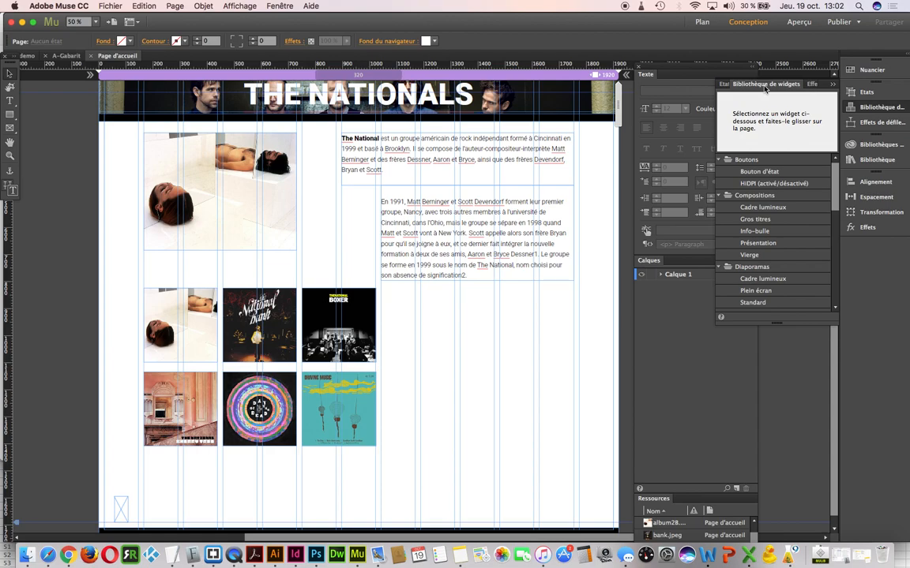
click(866, 161)
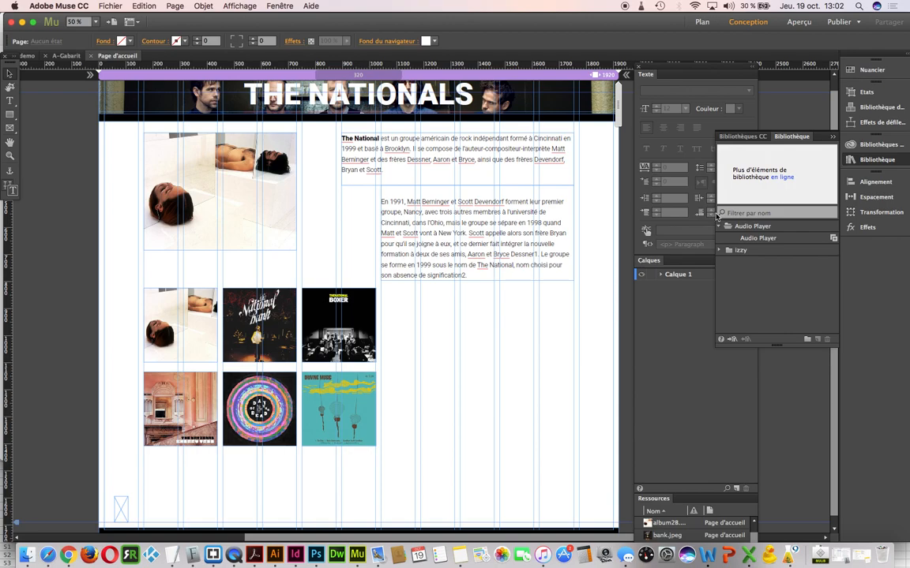
Delete the second paragraph's text frame and move the album cover grid up to Y 726, beneath the large image
click(481, 240)
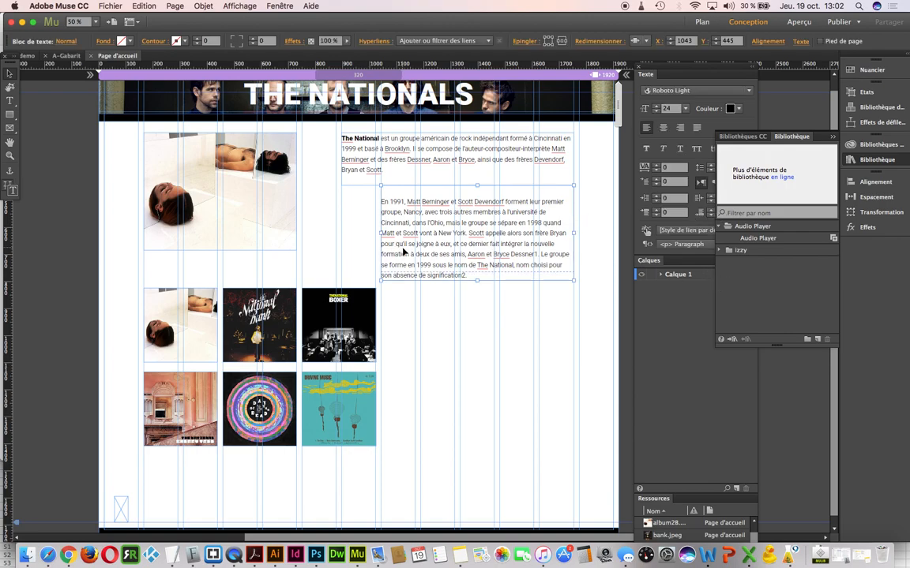
key(Delete)
drag(392, 495, 116, 292)
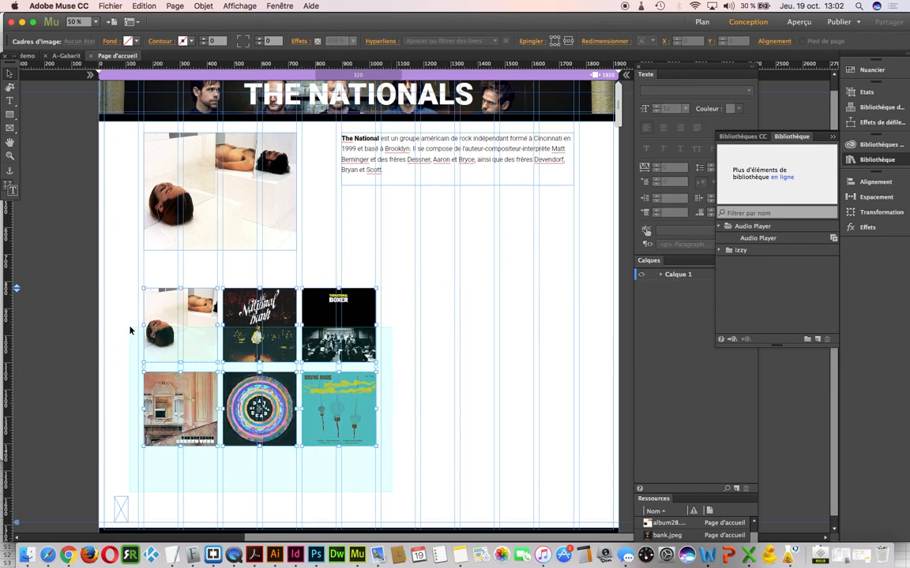
drag(166, 311, 166, 285)
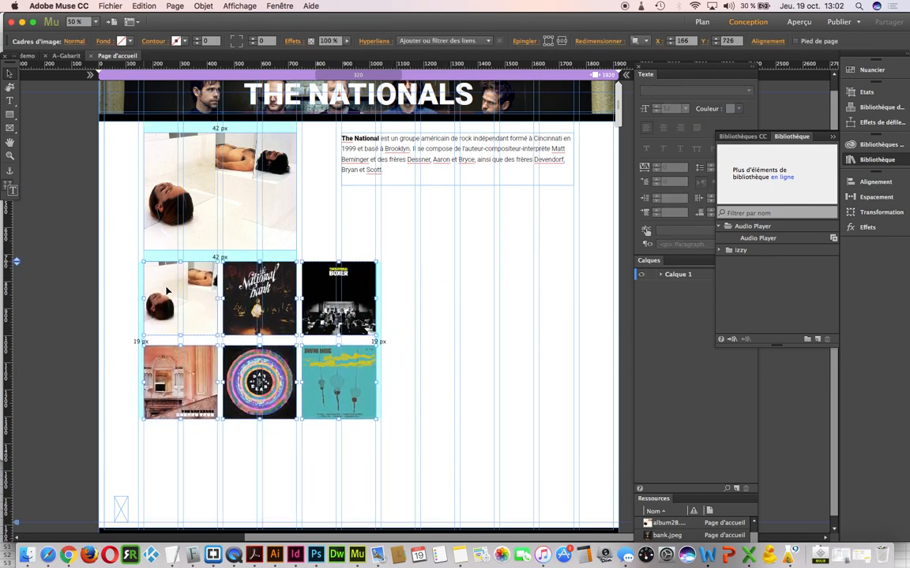
click(479, 341)
Extend the first paragraph's text frame to a height of 434 px, level with the large image's bottom edge
click(459, 168)
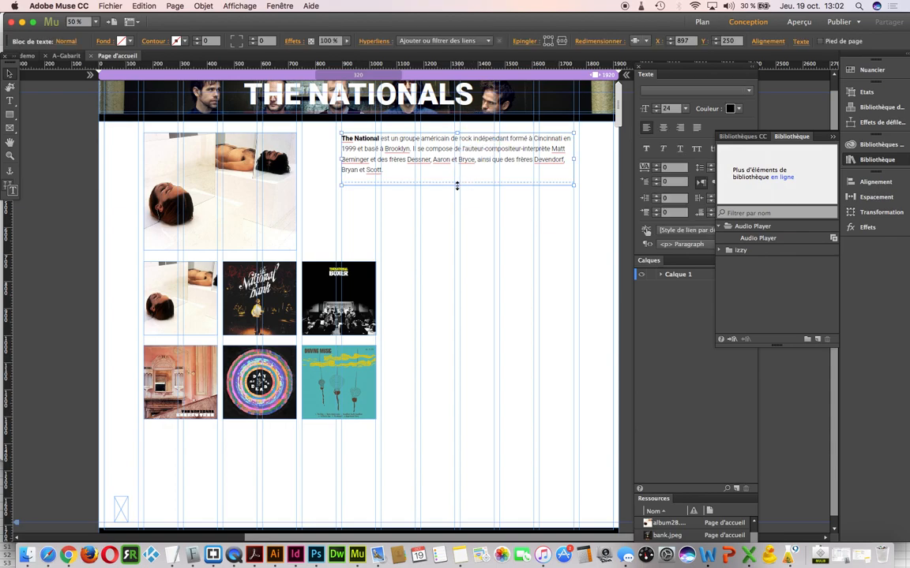
drag(457, 185, 457, 251)
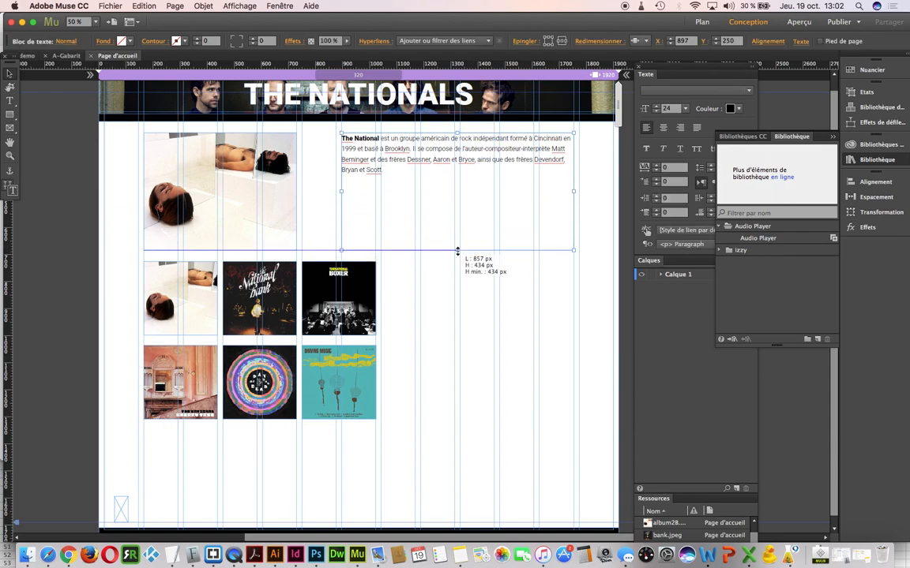
click(508, 296)
Place the Audio Player widget from the Library to the right of the album cover grid at X 1189, Y 726
click(770, 239)
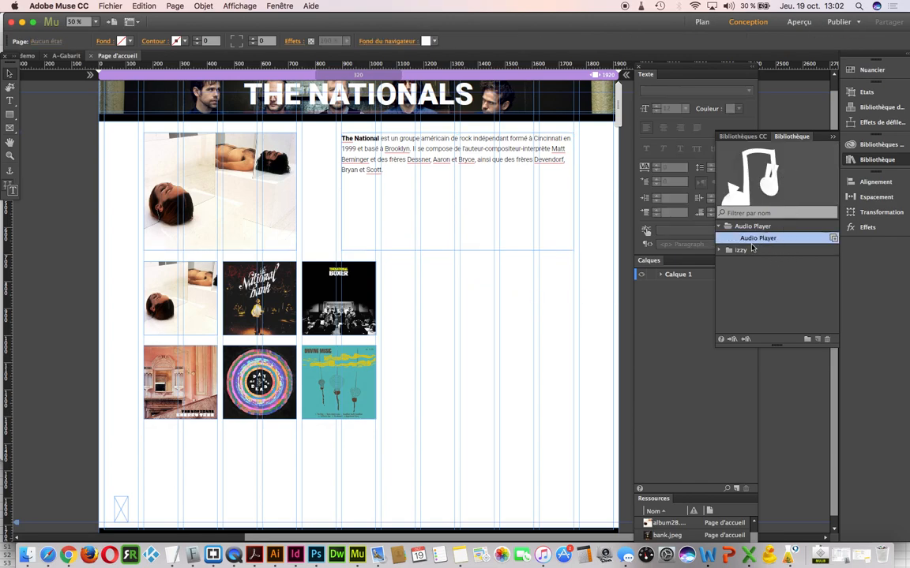
drag(758, 239, 410, 285)
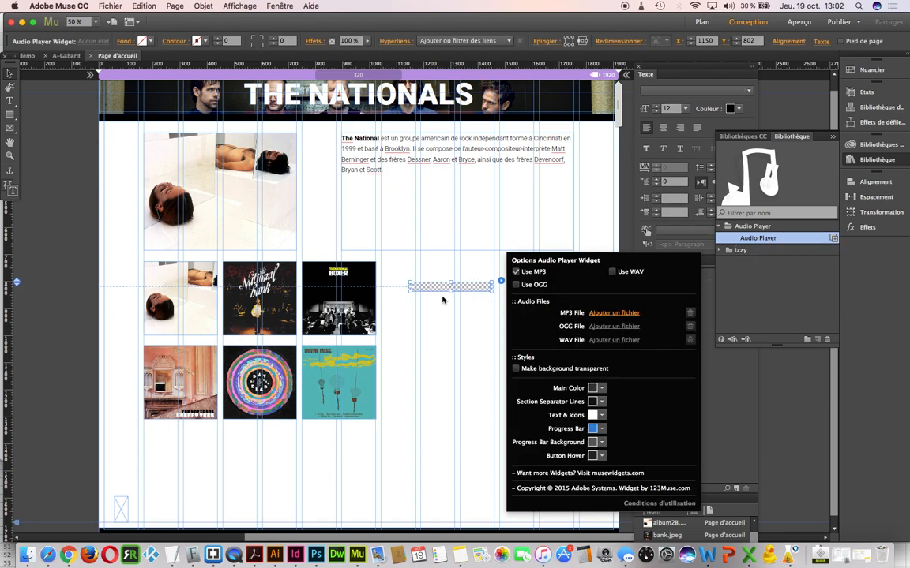
click(430, 274)
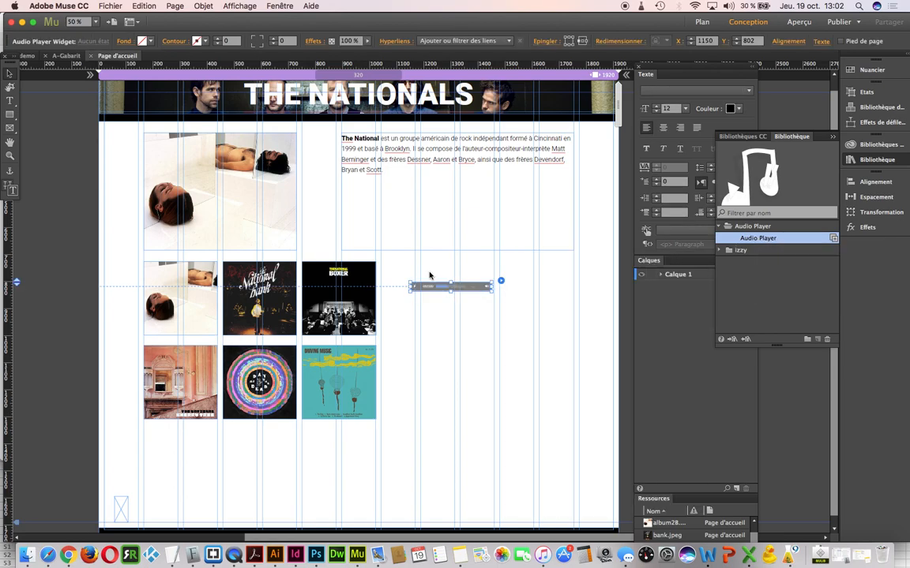
drag(433, 284, 401, 262)
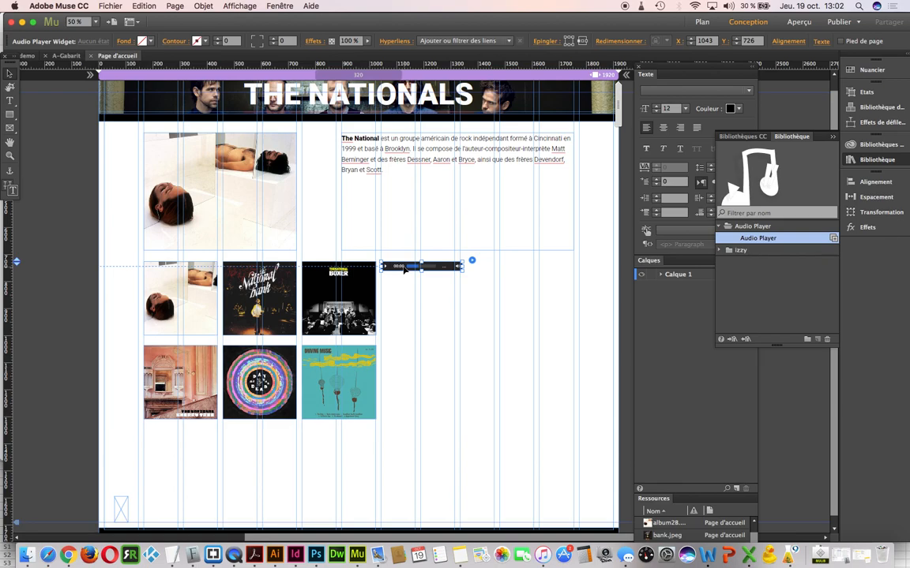
drag(404, 269, 446, 270)
drag(445, 267, 444, 269)
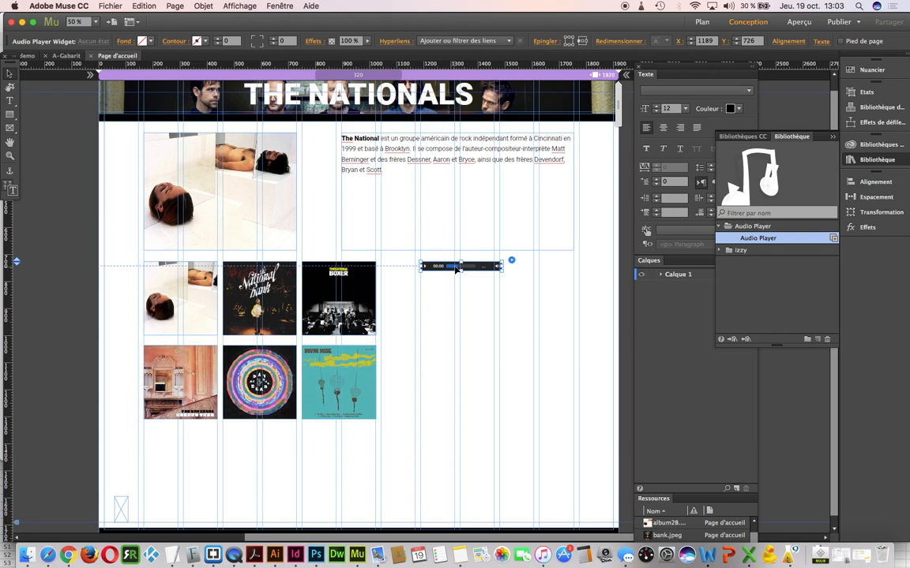
Assign Need-My-Girl.mp3 from the national folder as the audio player's MP3 file
click(511, 261)
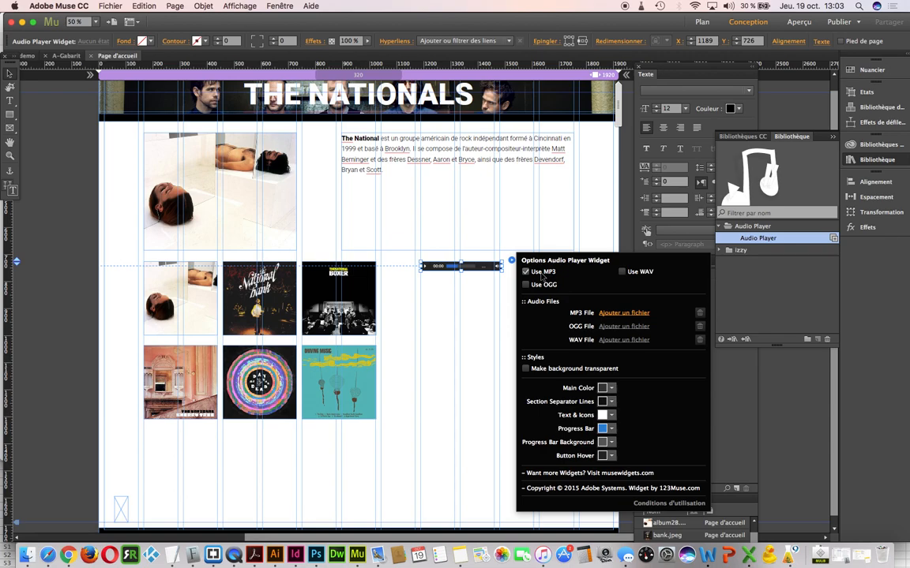
click(634, 314)
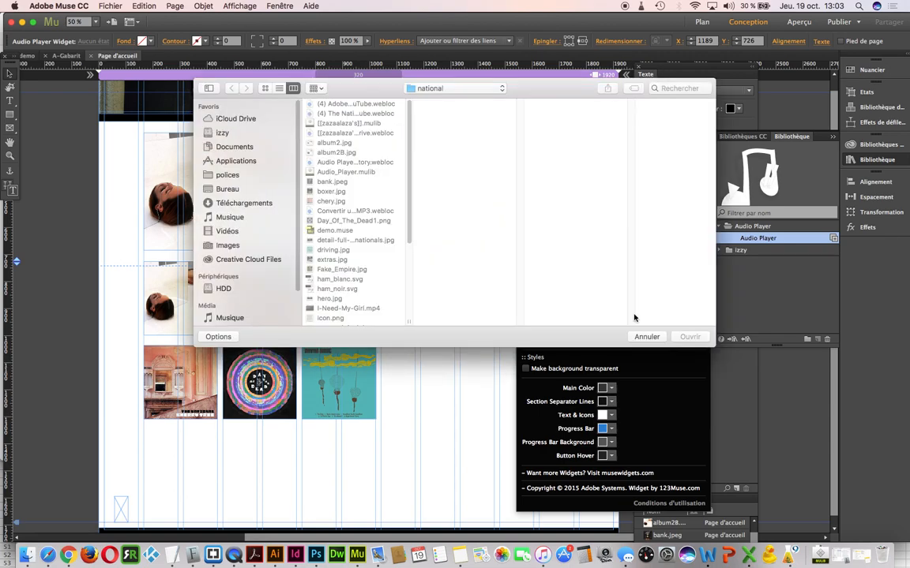
scroll(407, 193, down, 5)
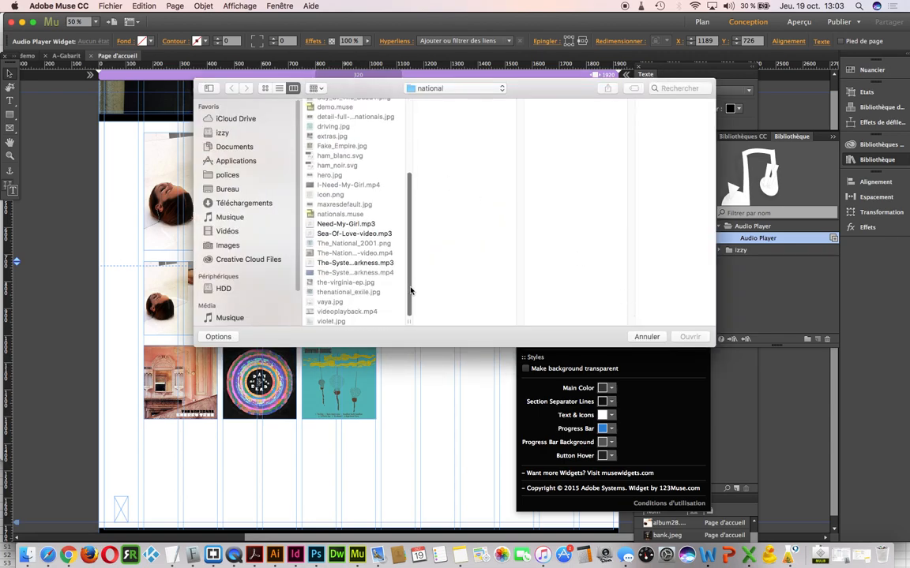
click(363, 225)
click(689, 337)
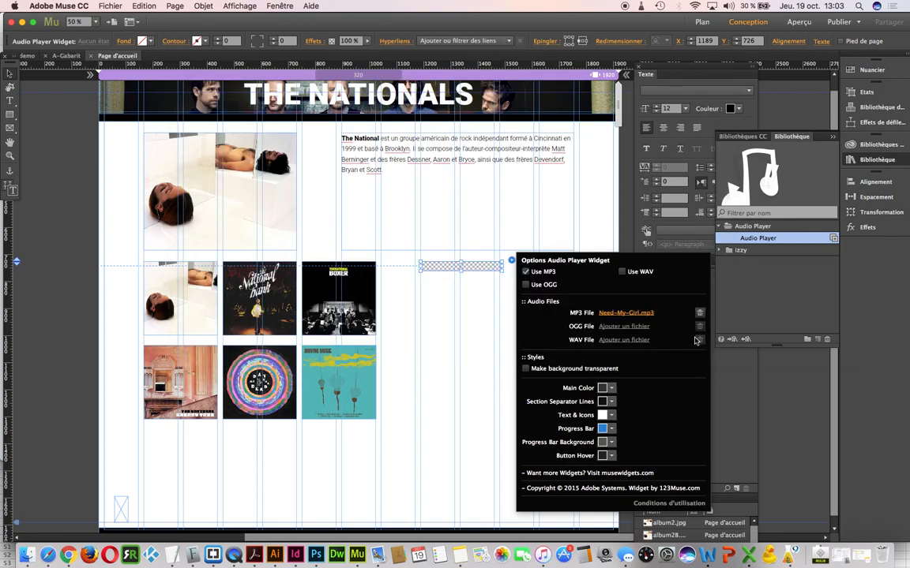
click(491, 287)
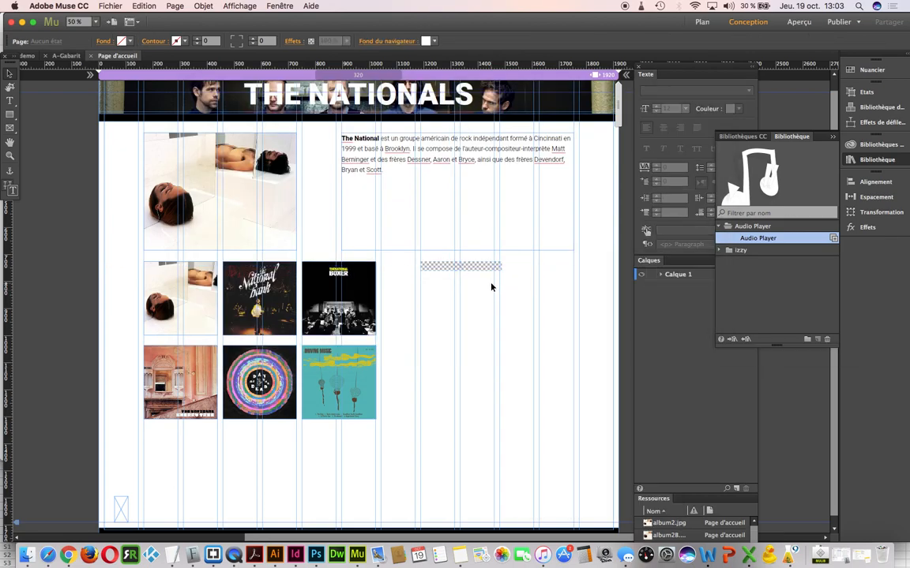
Duplicate the audio player directly below at Y 803 and set the copy's MP3 file to Sea-Of-Love-video.mp3
click(480, 268)
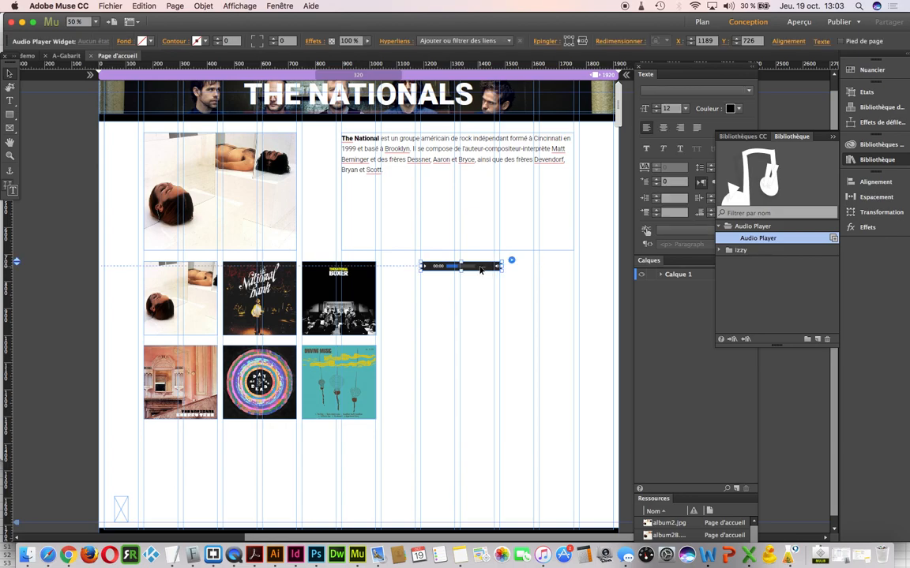
drag(480, 269, 479, 290)
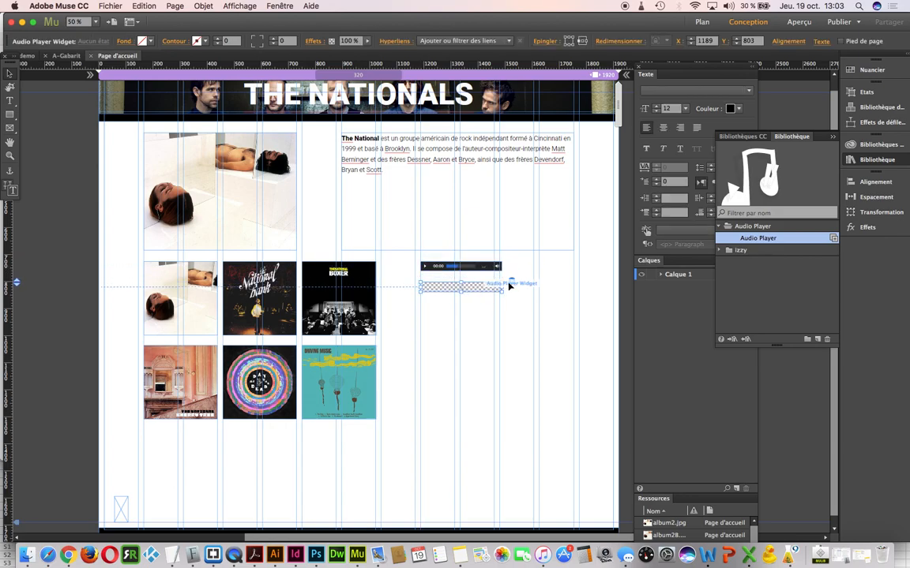
click(511, 281)
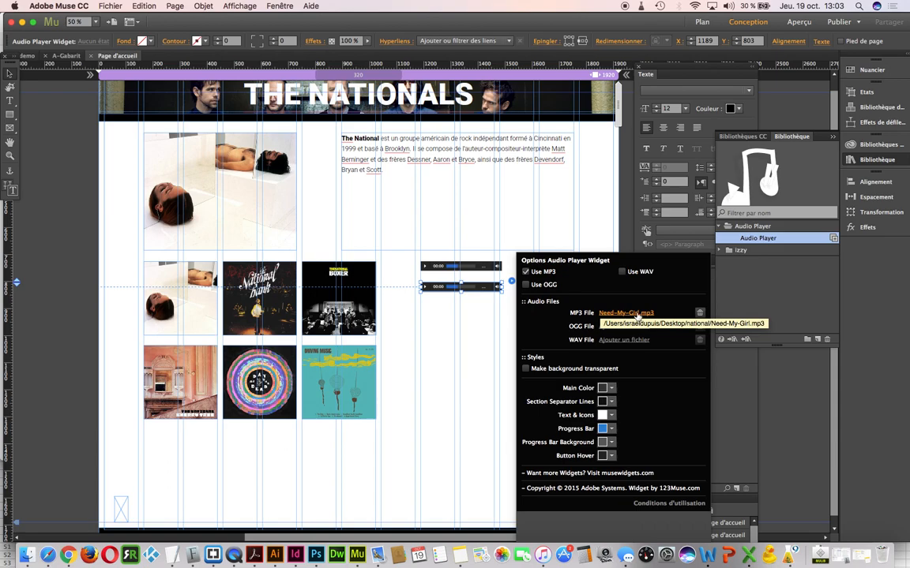
click(602, 312)
scroll(393, 218, down, 2)
scroll(393, 218, down, 3)
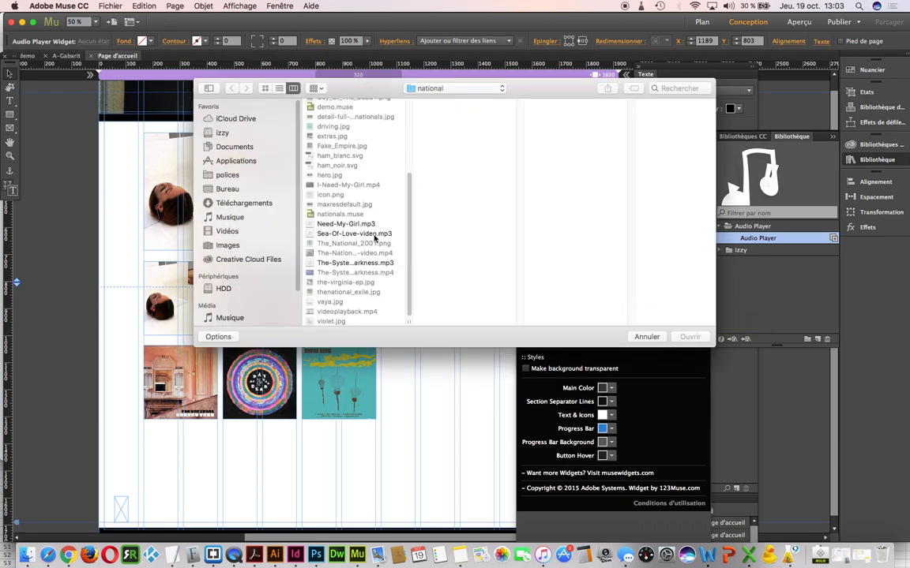
click(371, 238)
click(689, 336)
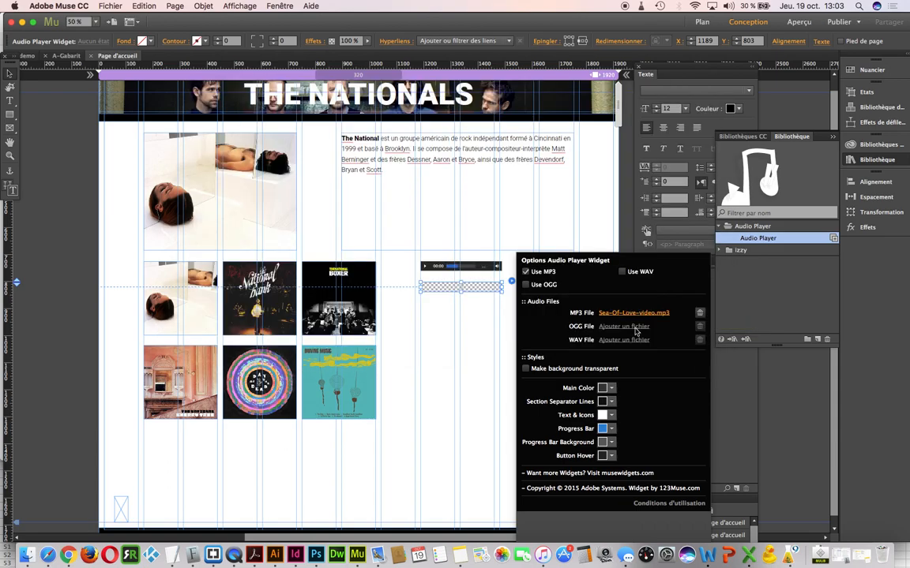
Duplicate the second audio player below it at Y 880 and assign the The-System-Only-Dreams-in… MP3 file to the copy
mouse_move(471, 294)
mouse_down()
mouse_move(480, 321)
mouse_move(476, 310)
mouse_up()
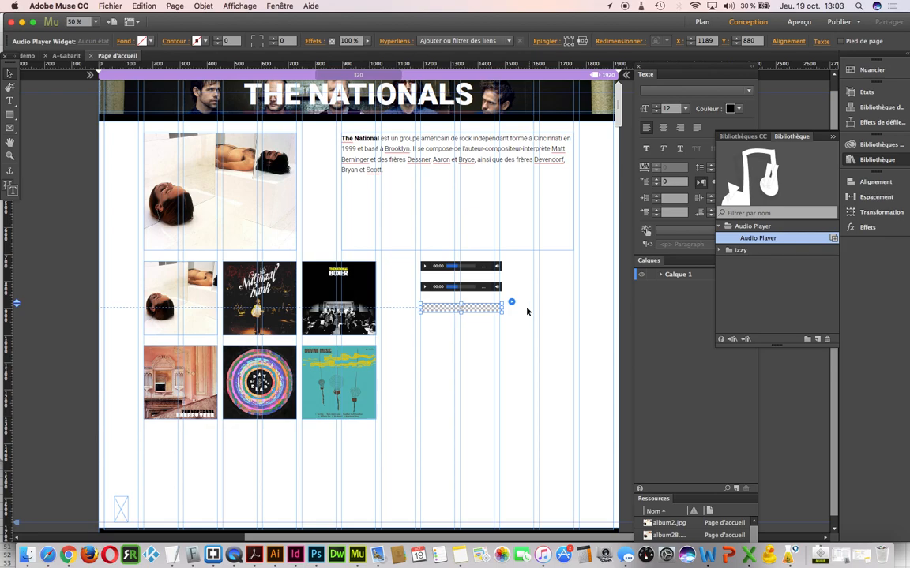
click(512, 303)
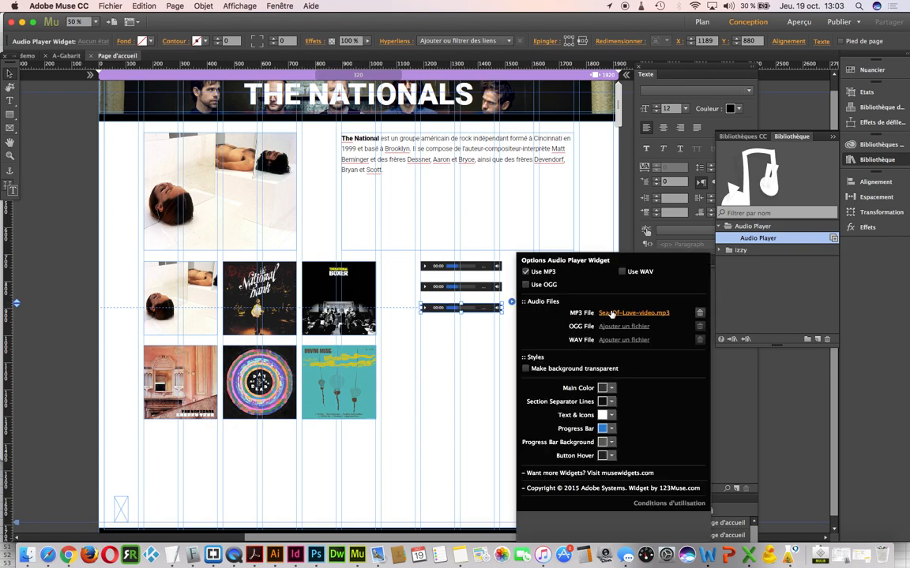
click(610, 314)
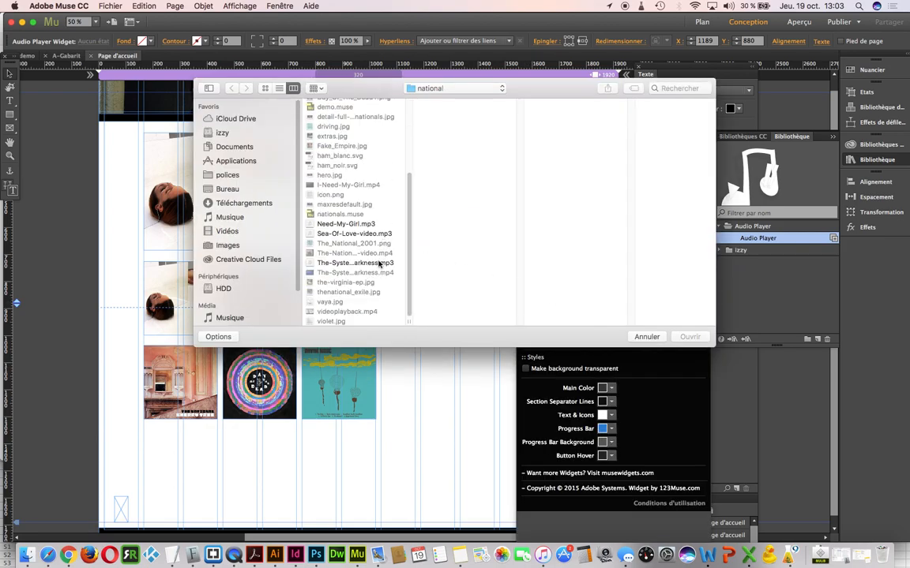
double_click(380, 264)
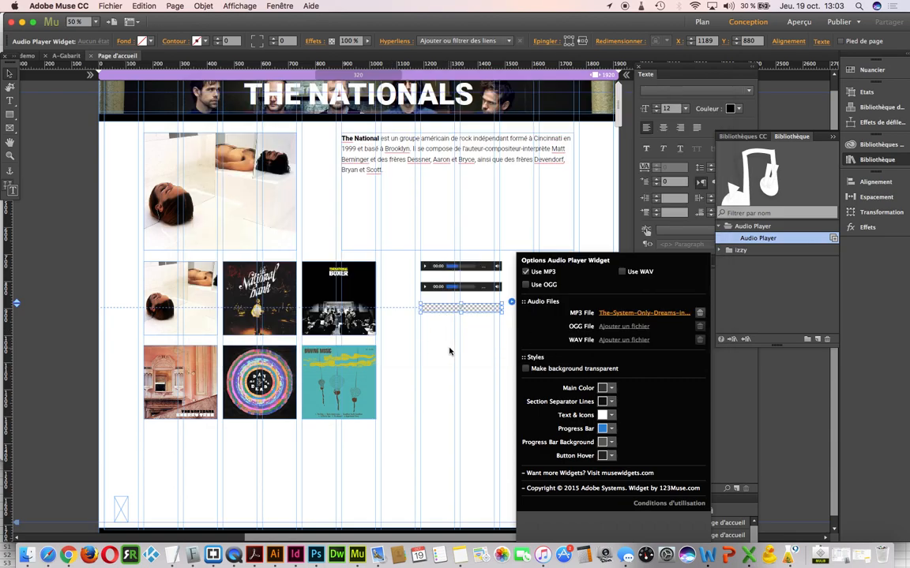
click(449, 351)
Set the first audio player's main color to yellow FFFF00 and its text and icons to black 000000
click(451, 269)
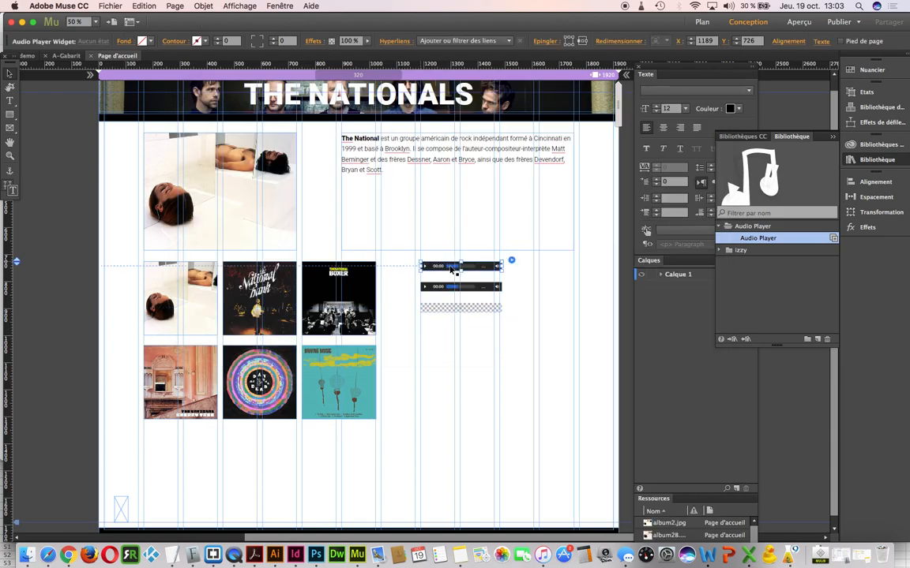
click(511, 261)
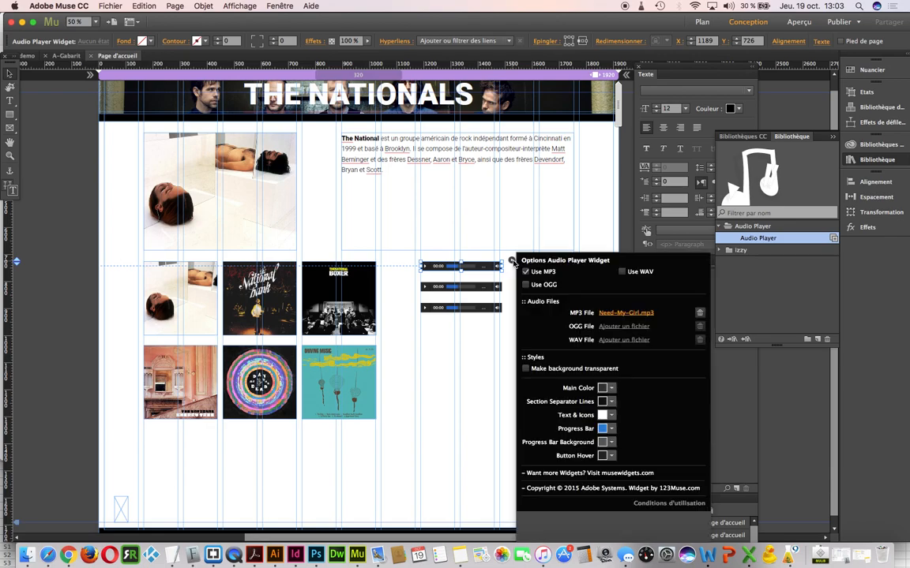
click(604, 388)
click(653, 422)
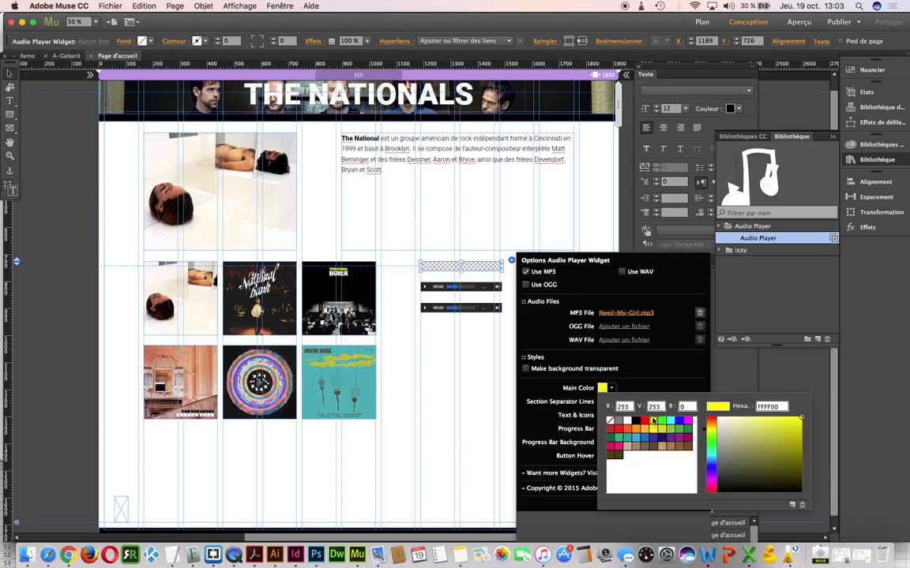
click(624, 369)
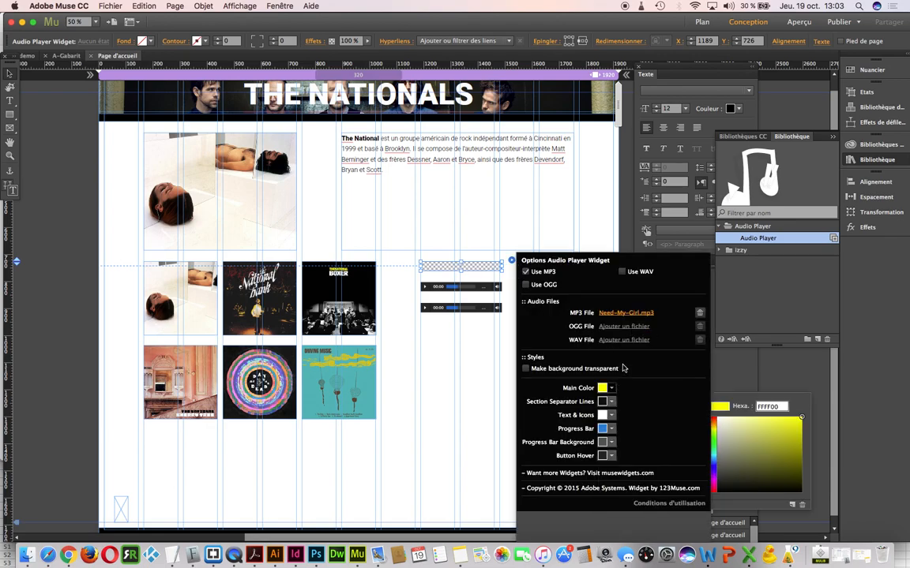
click(613, 416)
click(636, 448)
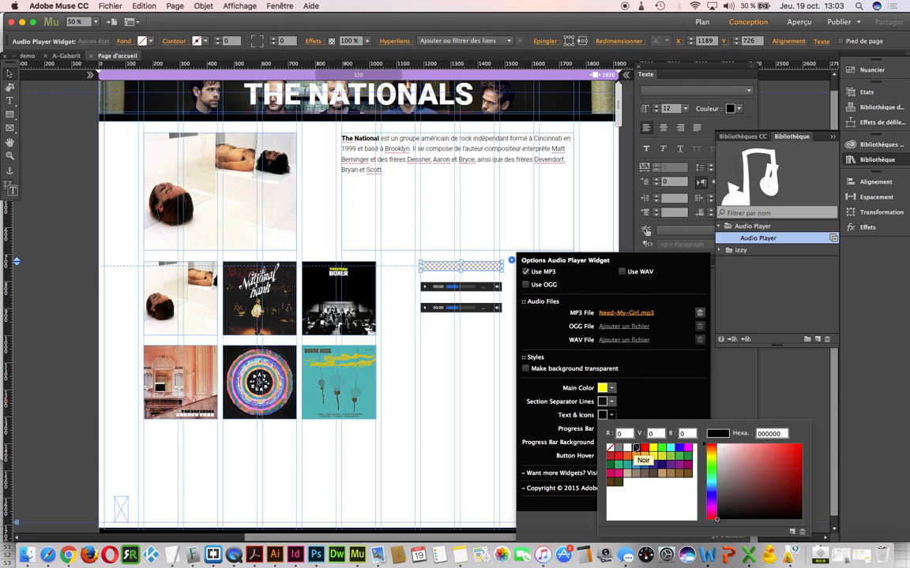
click(480, 288)
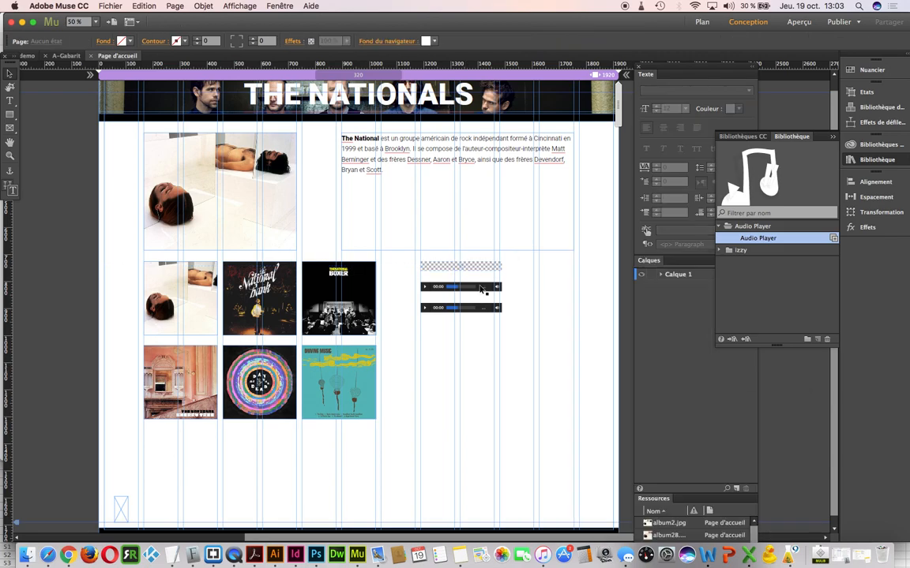
Set the second audio player's main color to yellow and its text and icons to black 000000
click(511, 282)
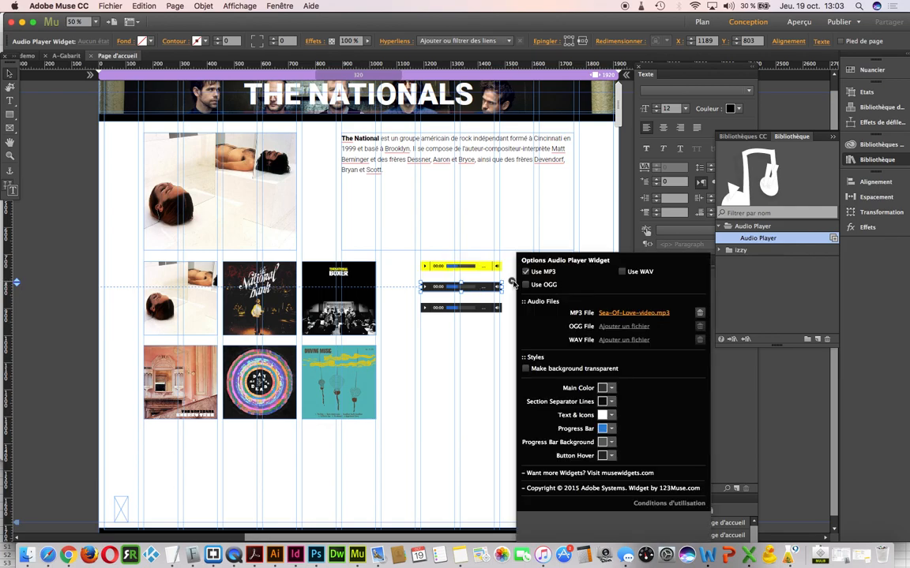
click(610, 388)
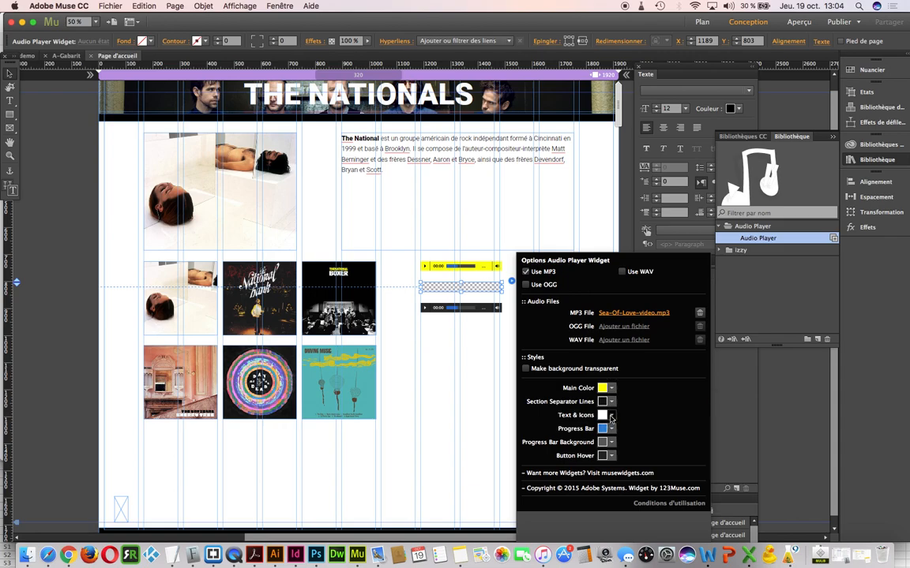
click(611, 415)
click(636, 449)
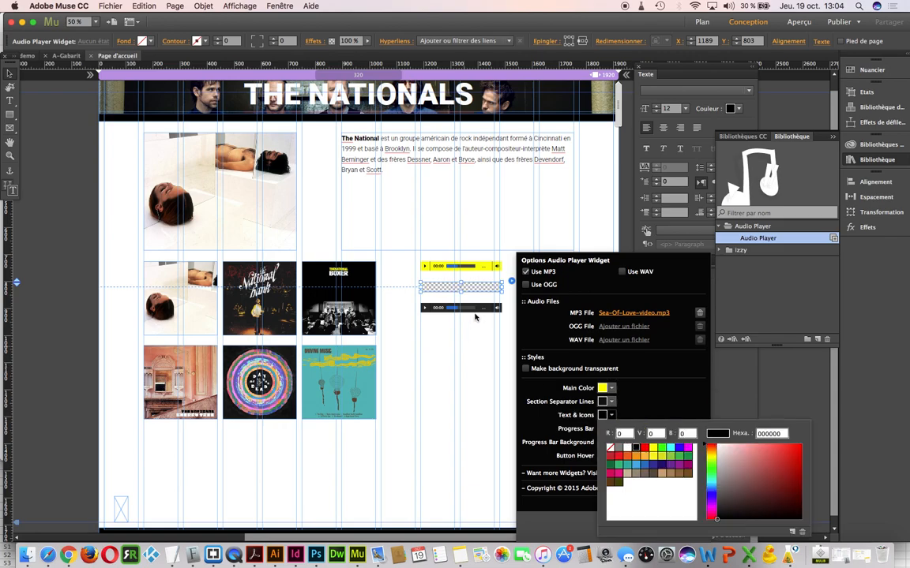
Set the third audio player's main color to yellow and its text and icons to black 000000
click(476, 313)
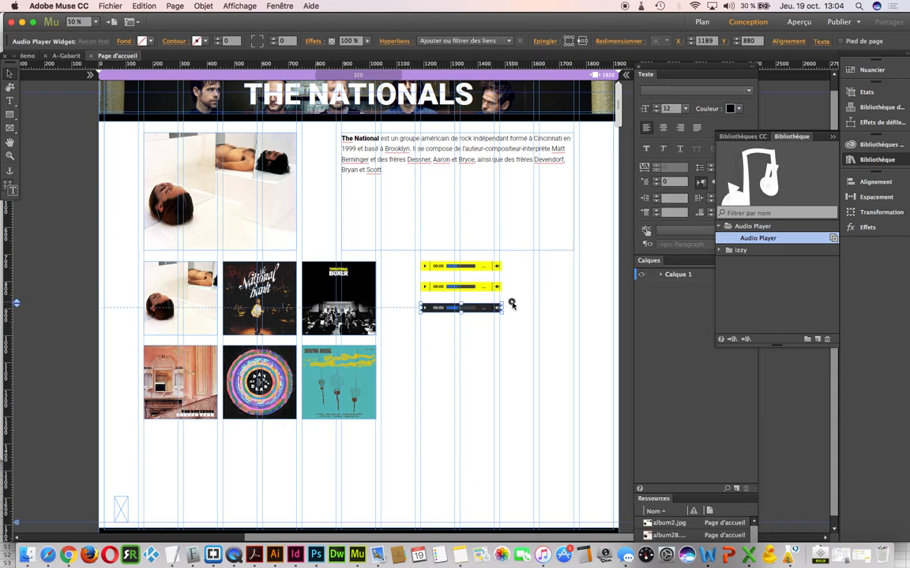
click(510, 301)
click(610, 402)
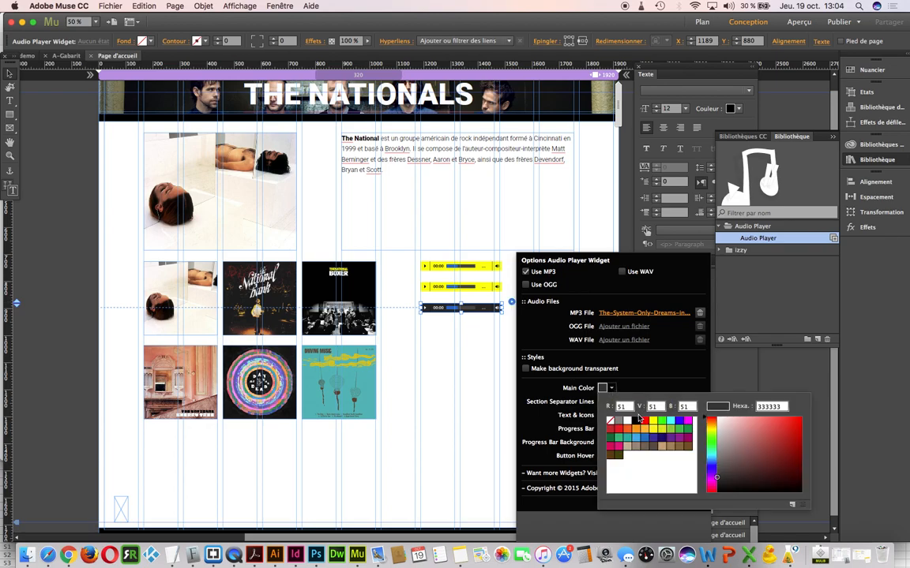
click(652, 421)
click(571, 410)
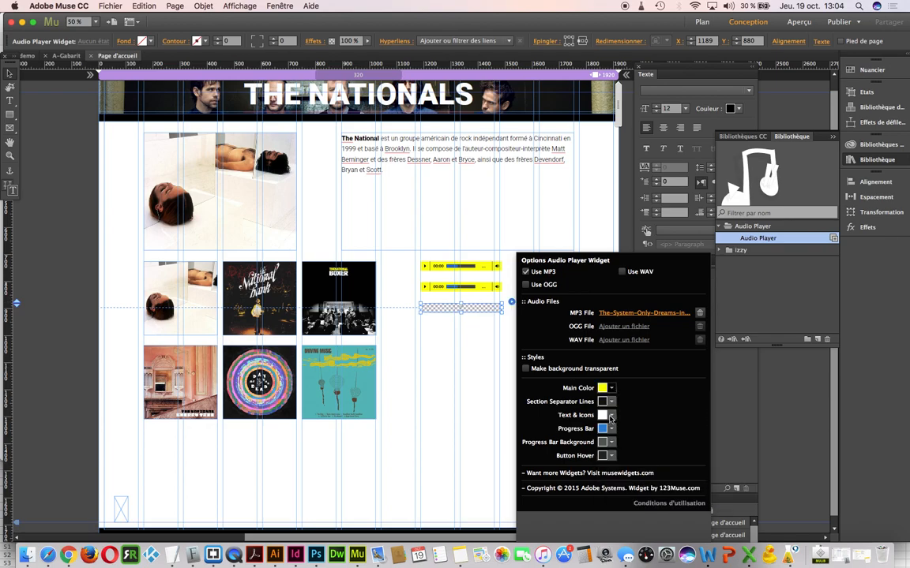
click(611, 415)
click(637, 449)
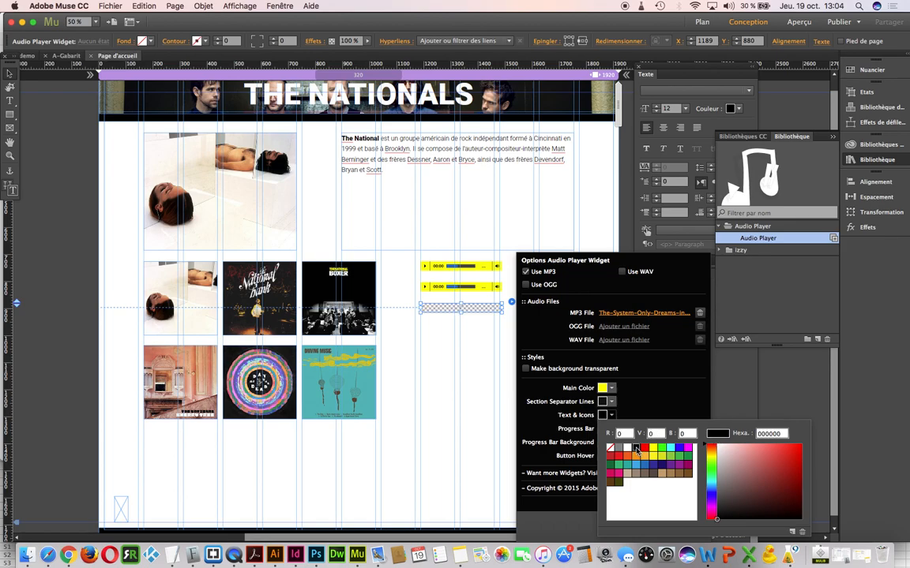
click(459, 391)
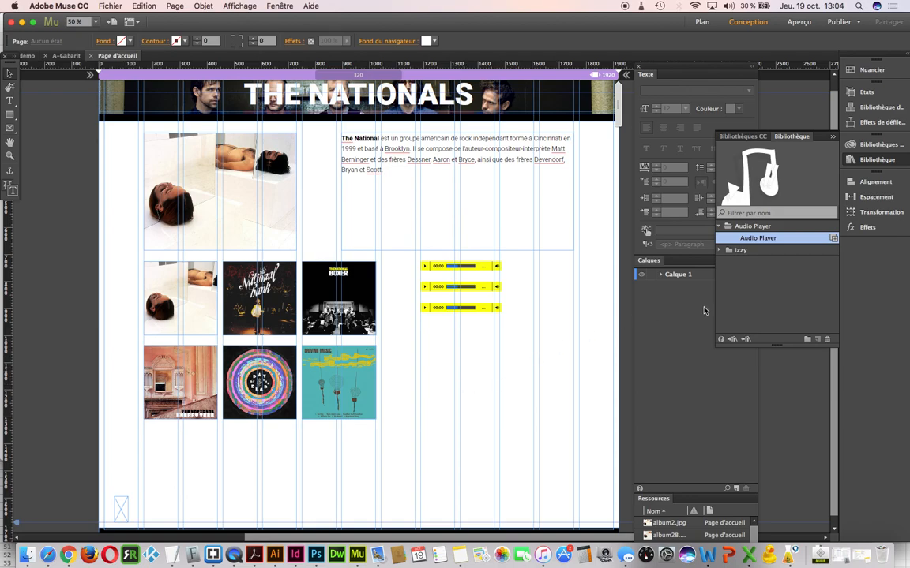
Collapse the Audio Player folder in the Library and leave nothing selected on the page
click(720, 227)
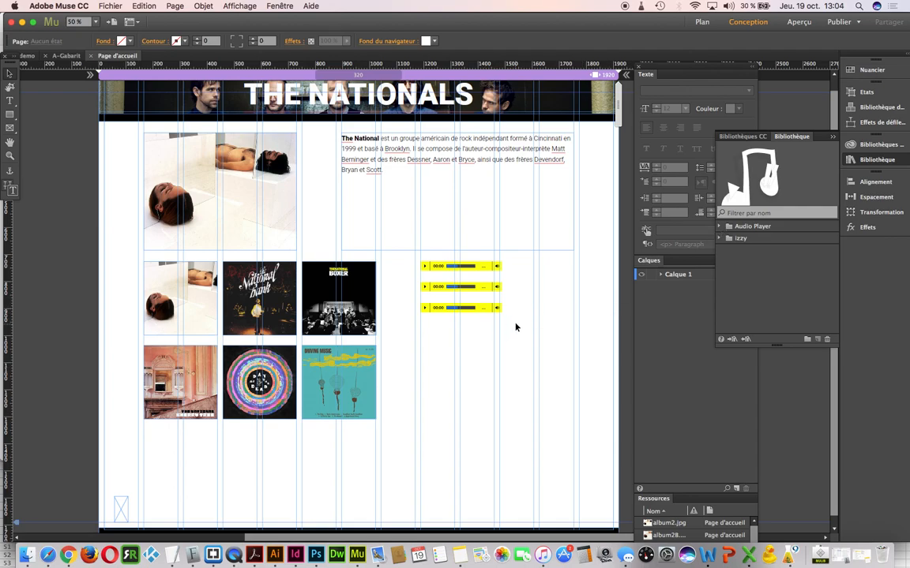
drag(515, 327, 417, 261)
click(474, 350)
Preview the page in the browser and check how the three audio players react to a narrower window
click(110, 6)
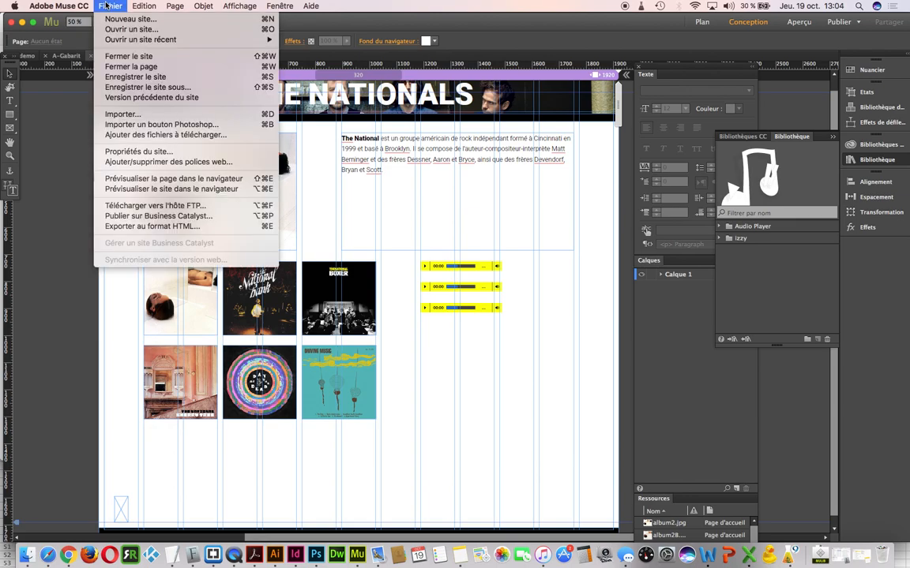
click(150, 179)
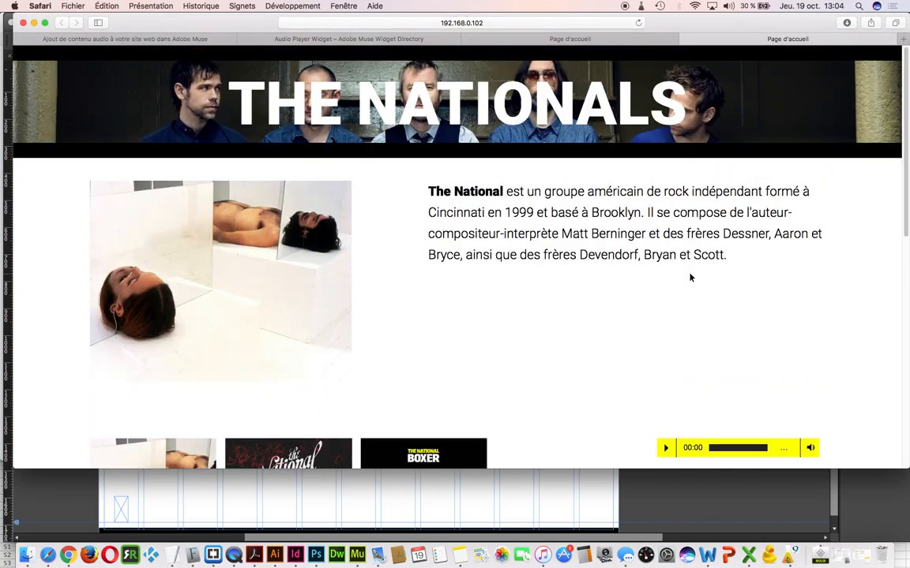
scroll(690, 277, down, 5)
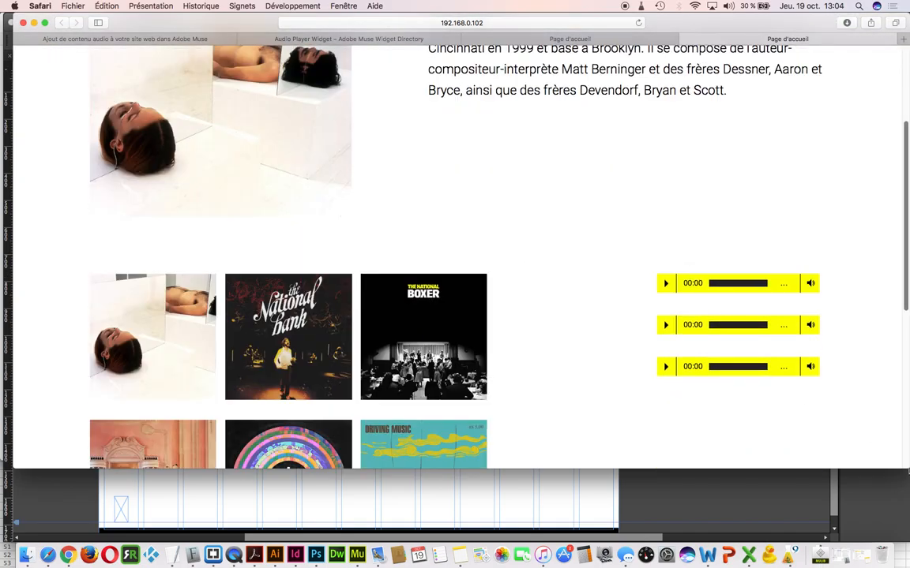
drag(905, 467, 669, 419)
drag(544, 406, 662, 406)
click(597, 481)
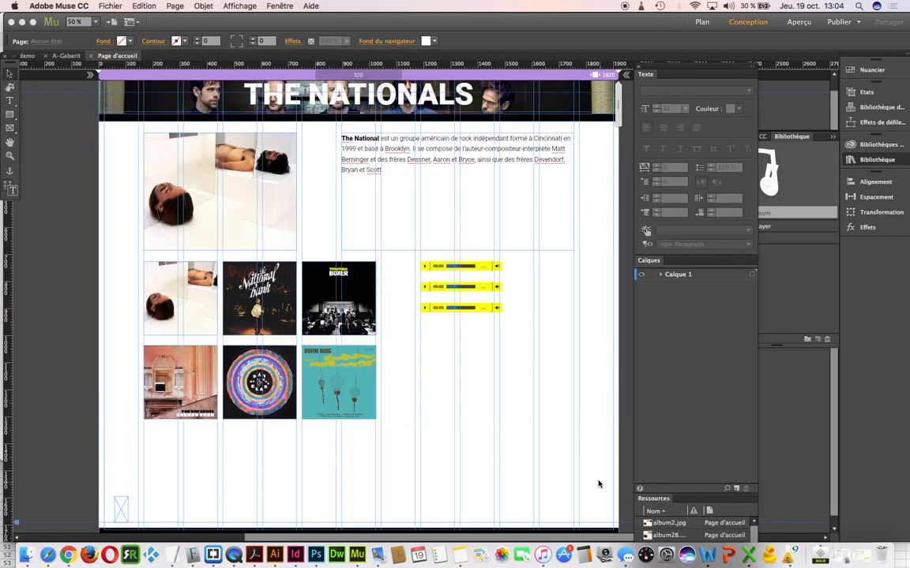
Move the three audio players together leftward so they sit right beside the Boxer album cover
drag(423, 253, 487, 319)
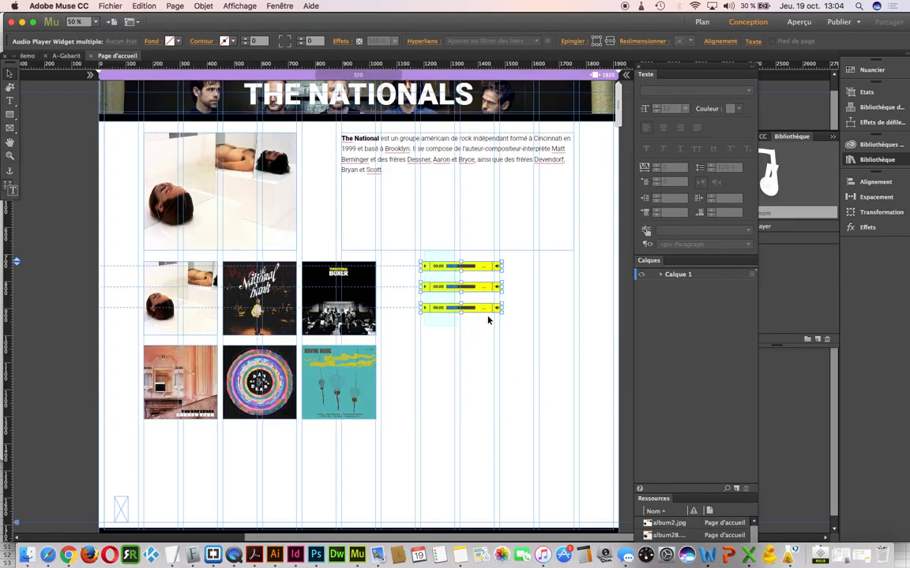
drag(487, 266, 447, 273)
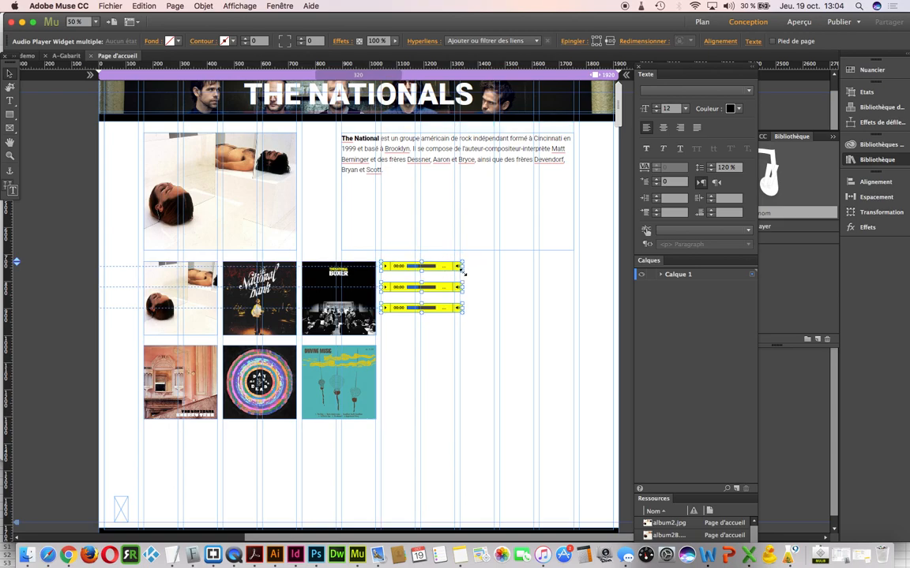
click(477, 320)
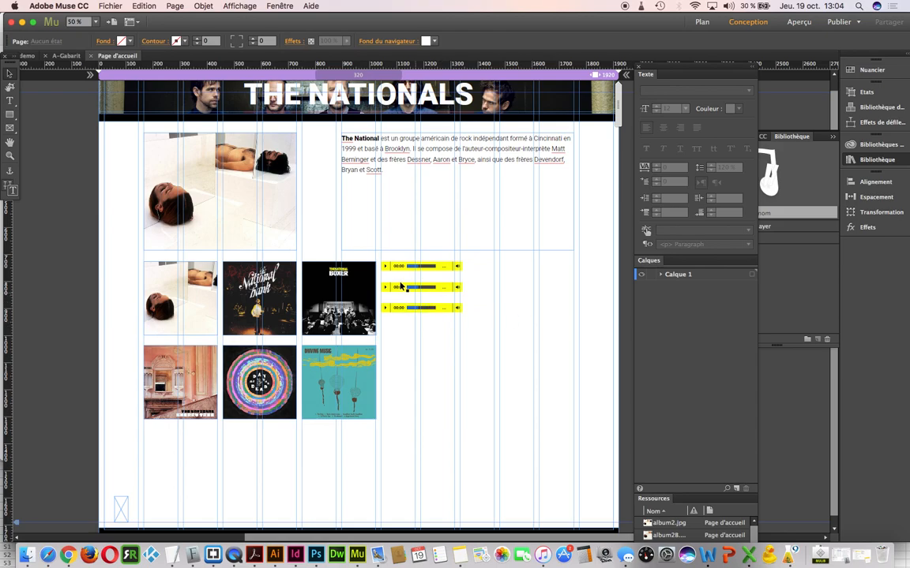
Preview the whole site in the browser and check the layout in a wider window
click(110, 6)
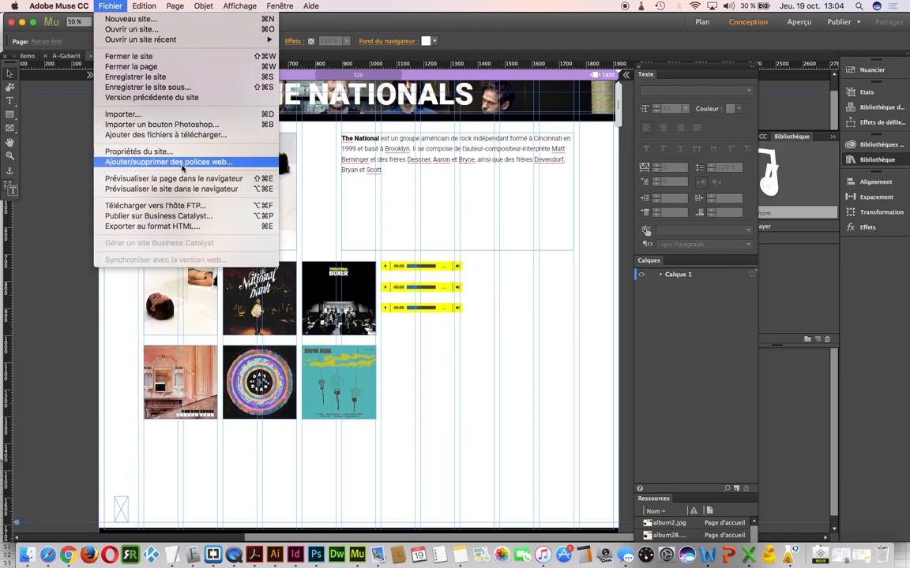
click(172, 189)
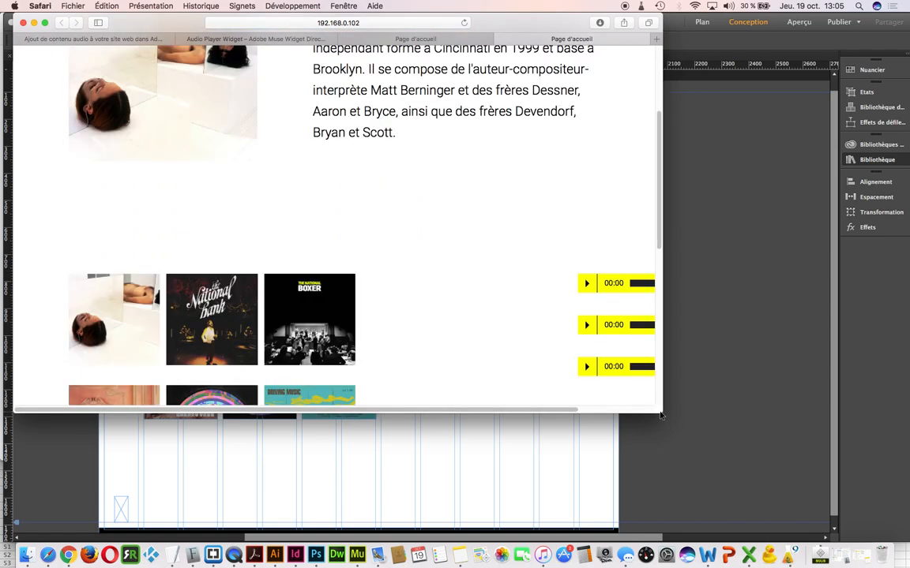
drag(660, 415, 822, 444)
click(684, 493)
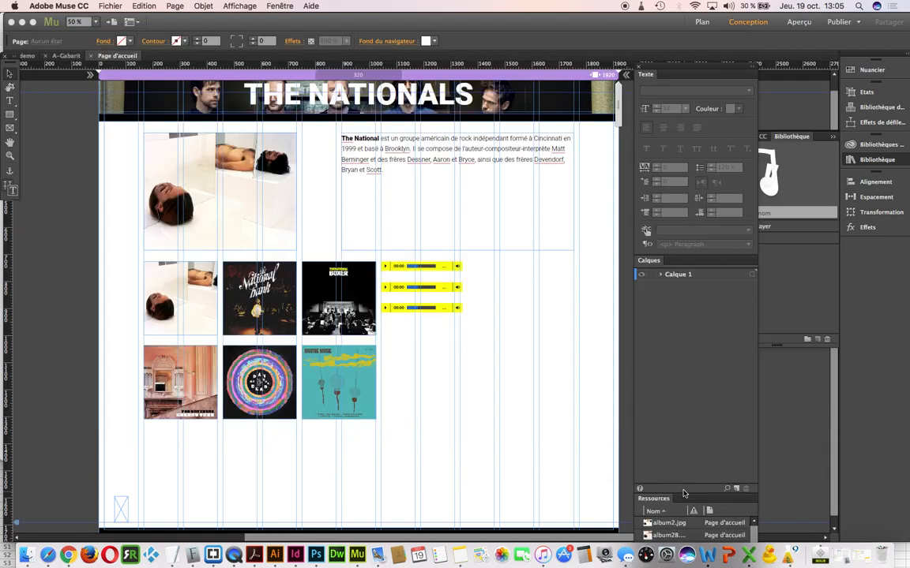
Move the three audio players away from the Boxer cover, with the first two slightly lower, and deselect them
click(458, 272)
mouse_move(462, 270)
mouse_down()
mouse_move(483, 277)
mouse_move(469, 271)
mouse_move(463, 290)
mouse_move(477, 291)
mouse_move(463, 311)
mouse_move(479, 310)
mouse_move(472, 313)
mouse_move(478, 294)
mouse_move(465, 271)
mouse_move(472, 278)
mouse_up()
click(481, 294)
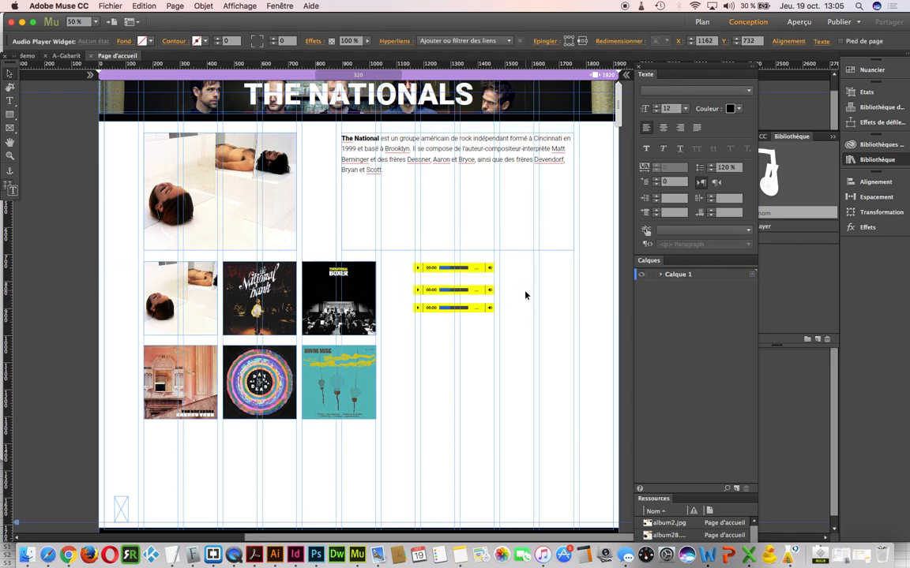
click(524, 296)
Preview the site in the browser again and check the players' position in a slightly narrower window
click(110, 5)
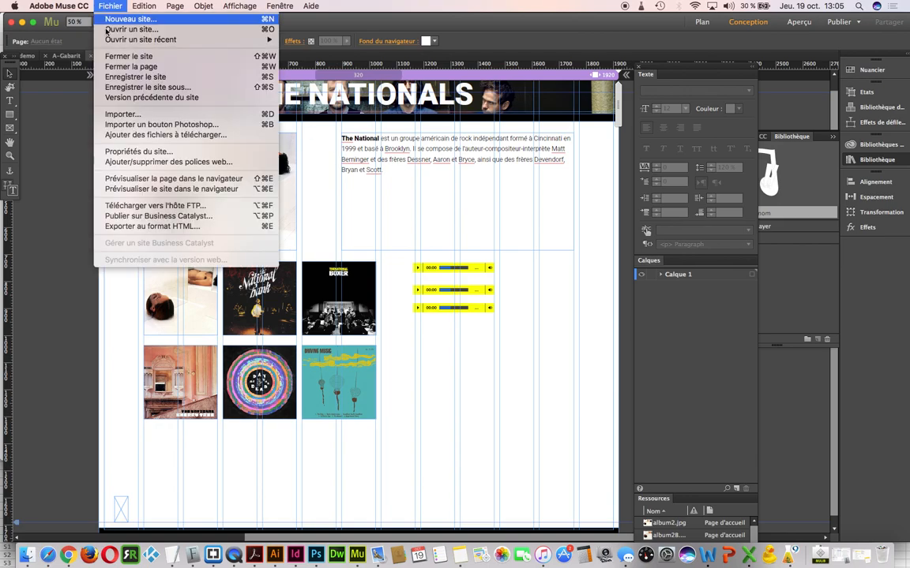
click(171, 189)
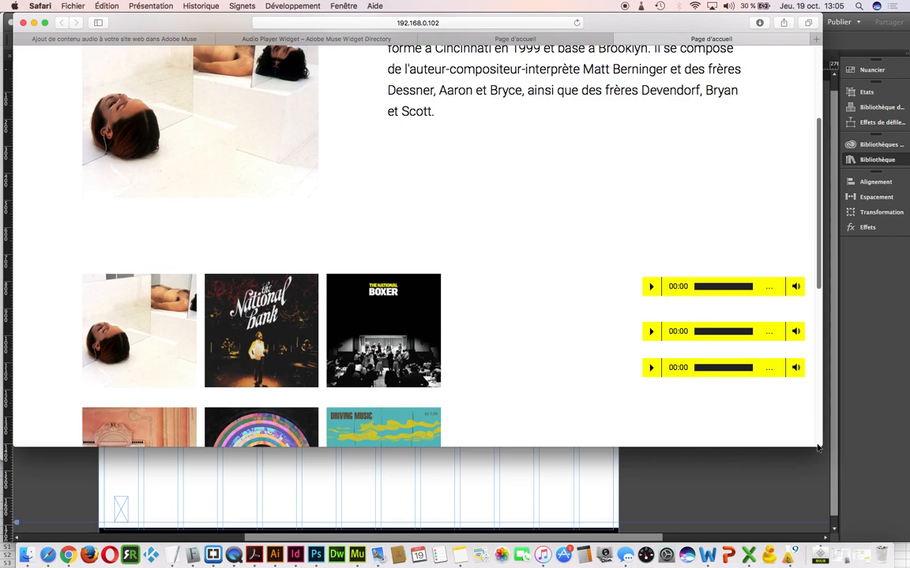
mouse_move(818, 449)
mouse_down()
mouse_move(753, 437)
mouse_move(804, 438)
mouse_up()
click(635, 468)
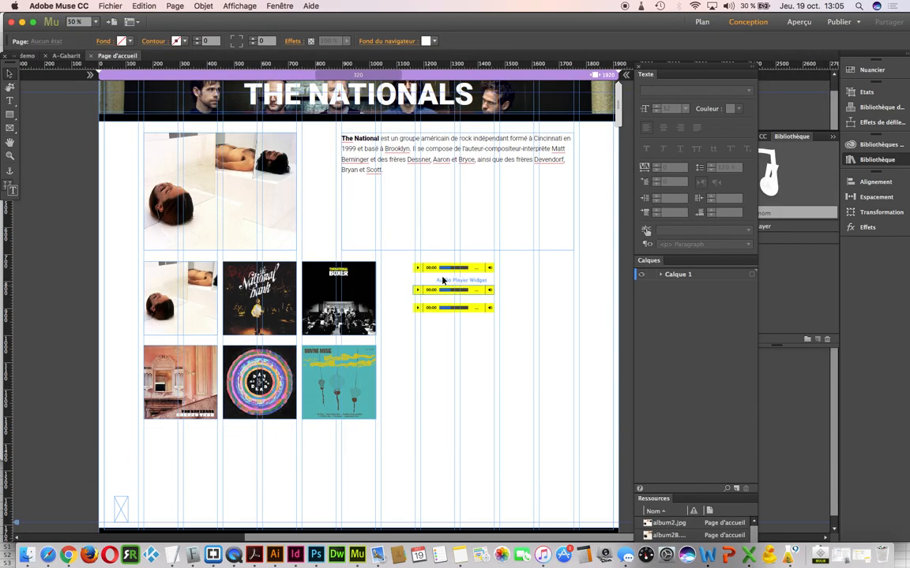
Shift the three audio players slightly to the right and check them in a browser preview with a narrower window
drag(446, 274, 431, 312)
click(437, 335)
click(110, 5)
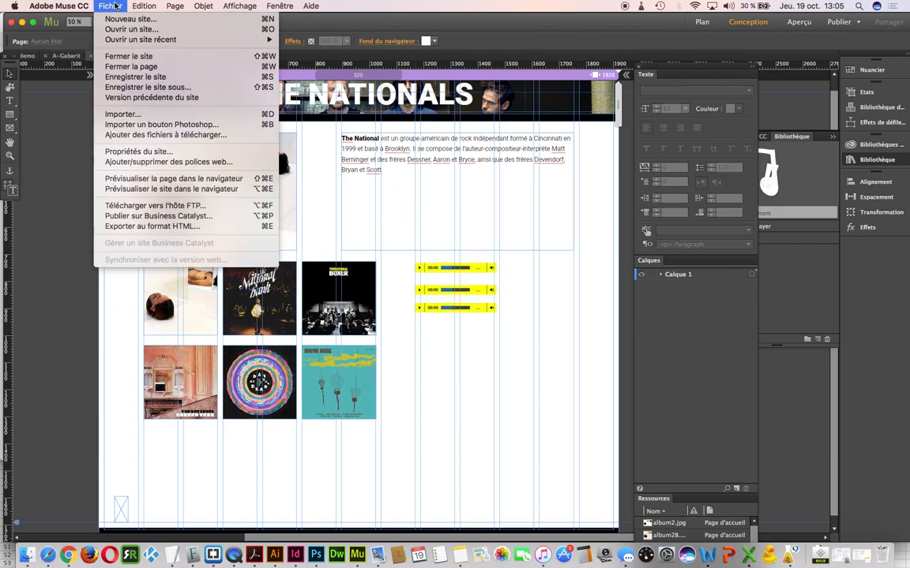
click(190, 189)
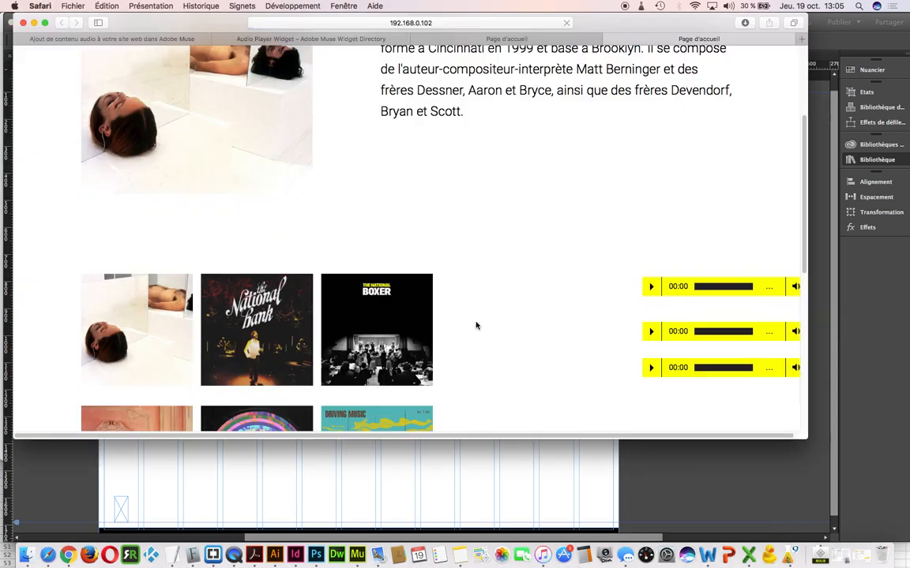
drag(792, 438, 755, 423)
click(754, 424)
Move the three audio players together up and left, beside the Boxer cover and just above its top edge
click(455, 268)
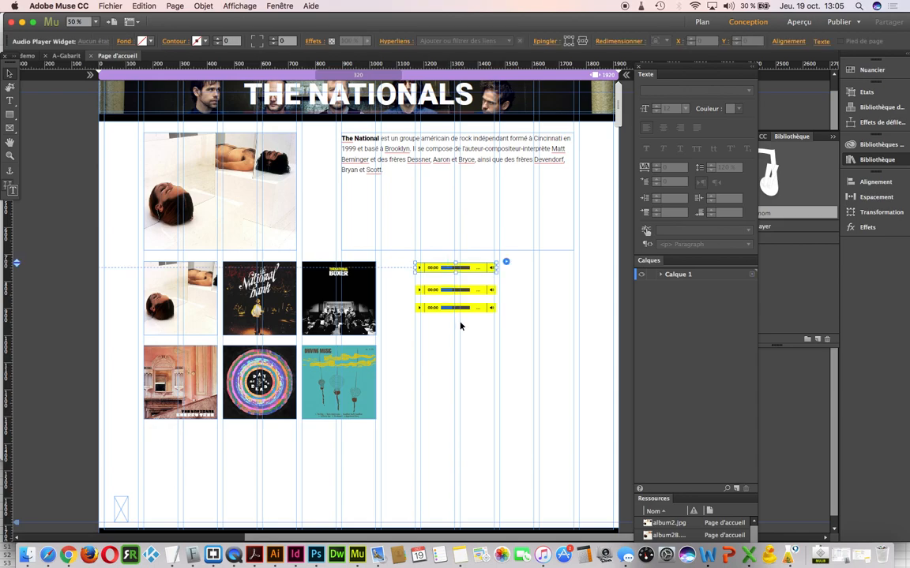
shift+click(448, 308)
shift+click(445, 291)
drag(439, 270, 407, 259)
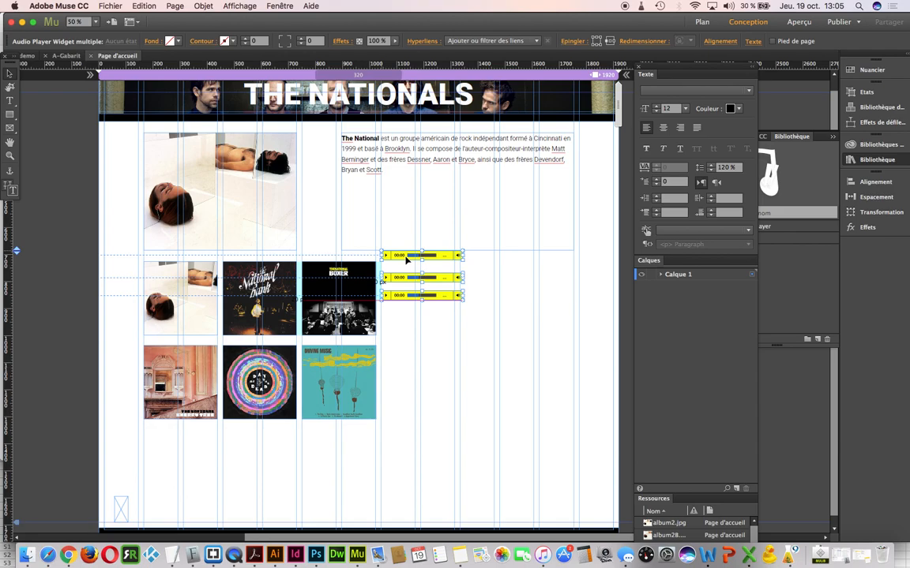
click(508, 298)
Preview the site in the browser and narrow the window to test the raised audio players
click(109, 6)
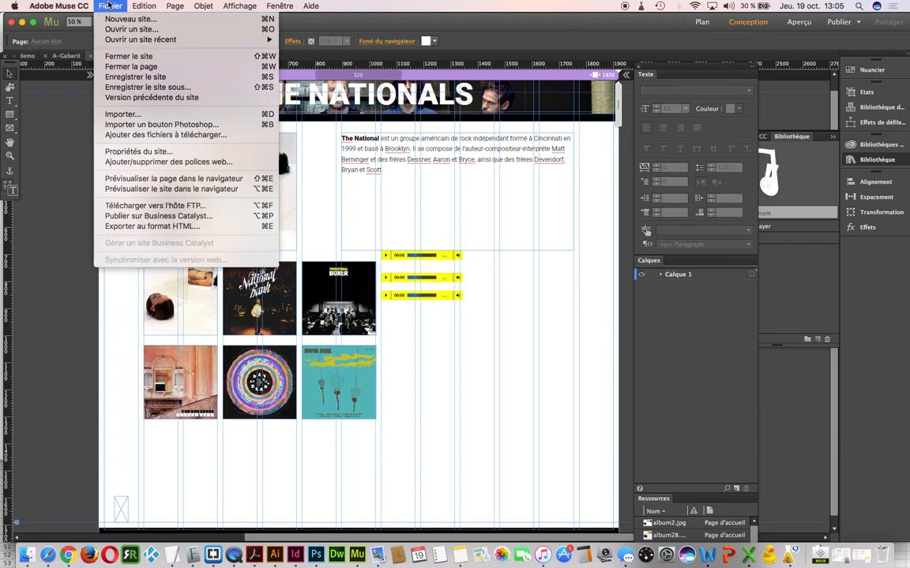
click(172, 189)
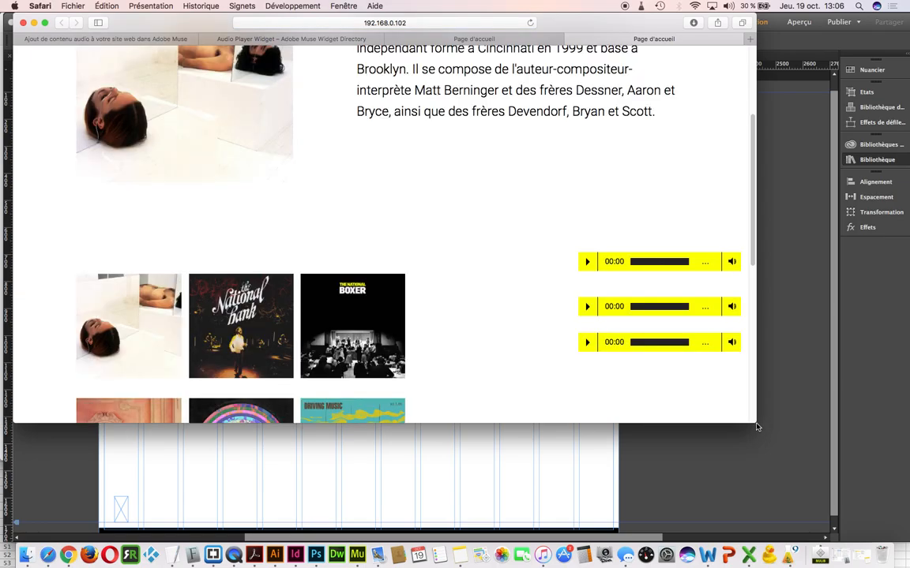
drag(756, 424, 636, 412)
click(585, 463)
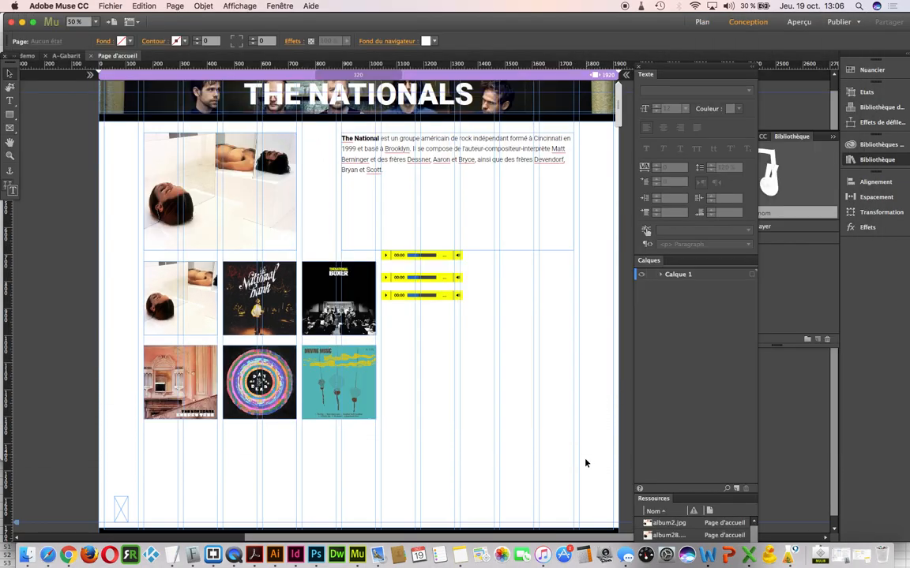
Place the three audio players a column away from the covers, with the first aligned to the top row, 42 px below the text block
click(420, 259)
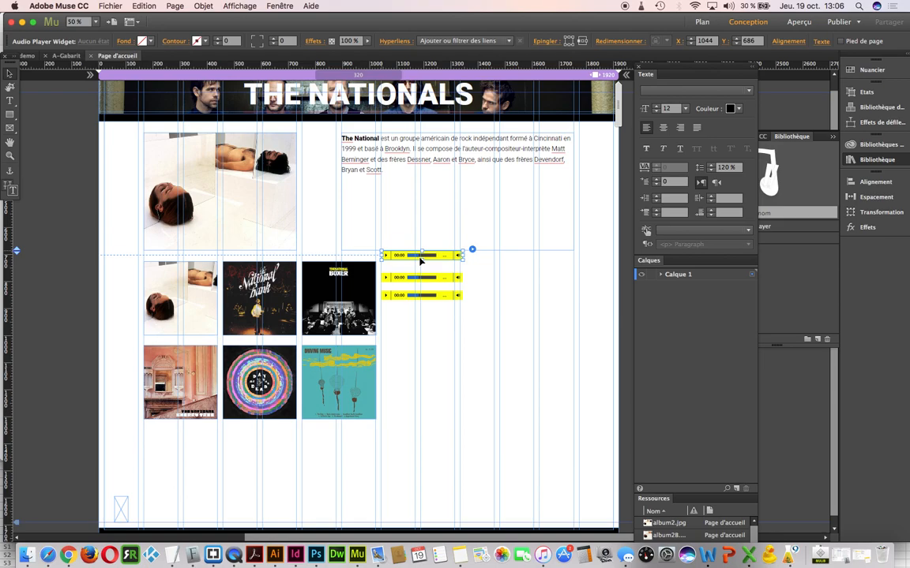
drag(444, 335, 468, 267)
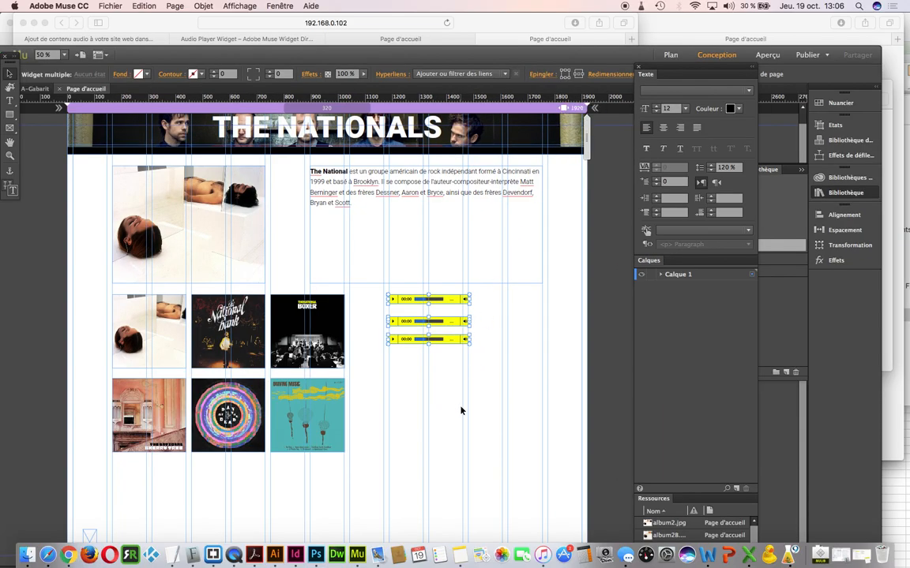
click(432, 385)
drag(406, 381, 409, 300)
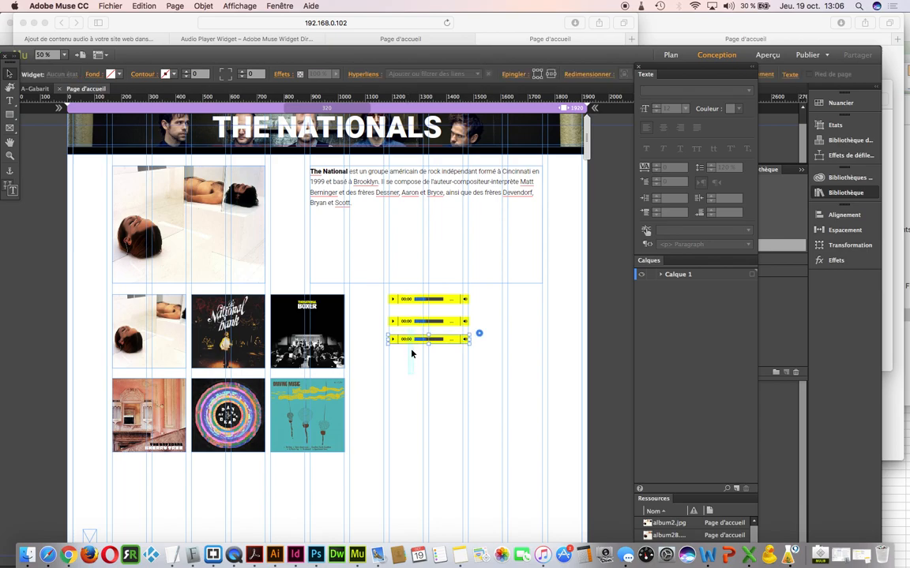
drag(412, 380, 408, 305)
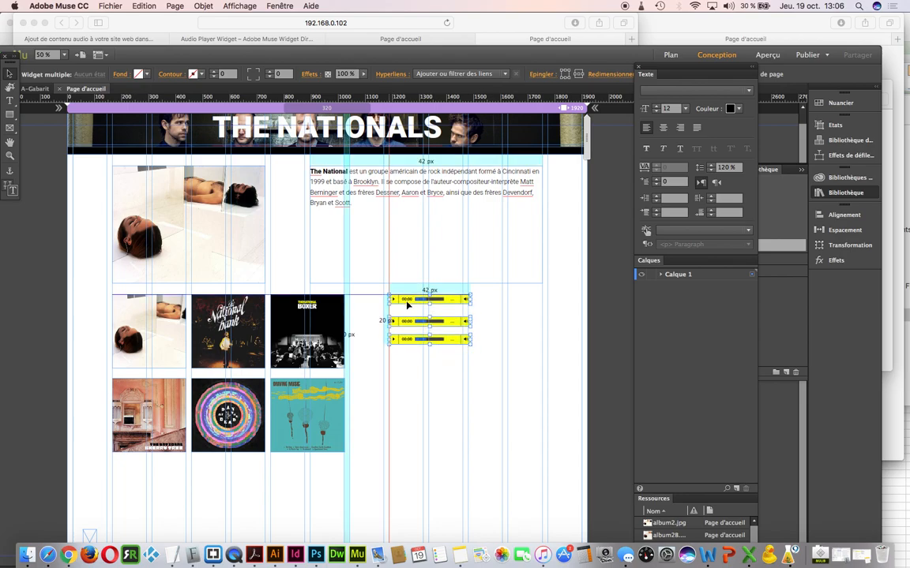
click(405, 349)
Preview the page in the browser, widen the window and look over the entire page with its audio players
click(110, 5)
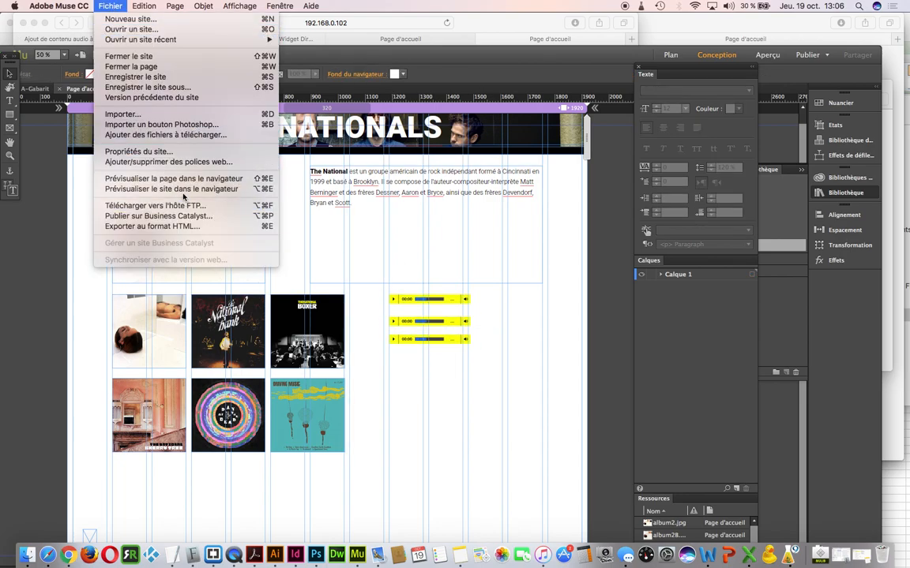
click(170, 178)
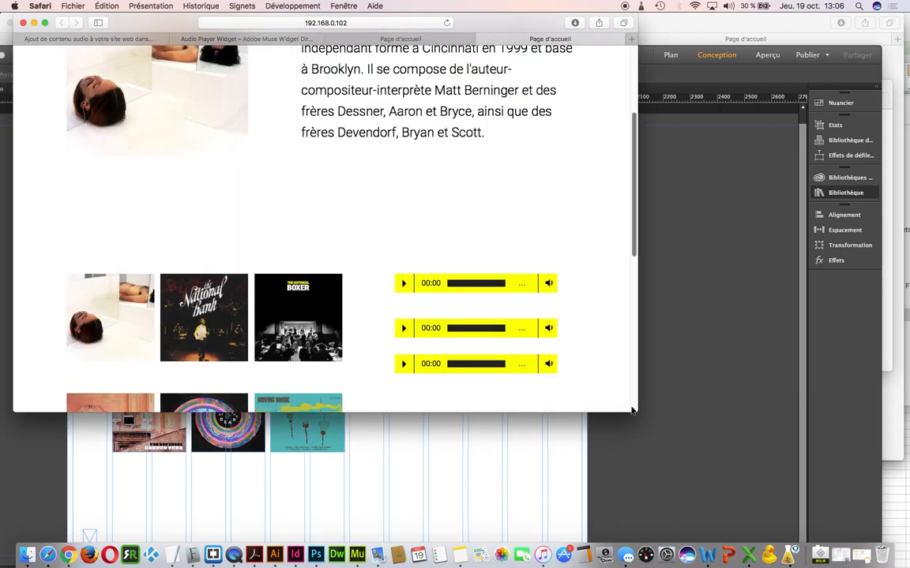
drag(635, 411, 839, 455)
scroll(729, 394, down, 5)
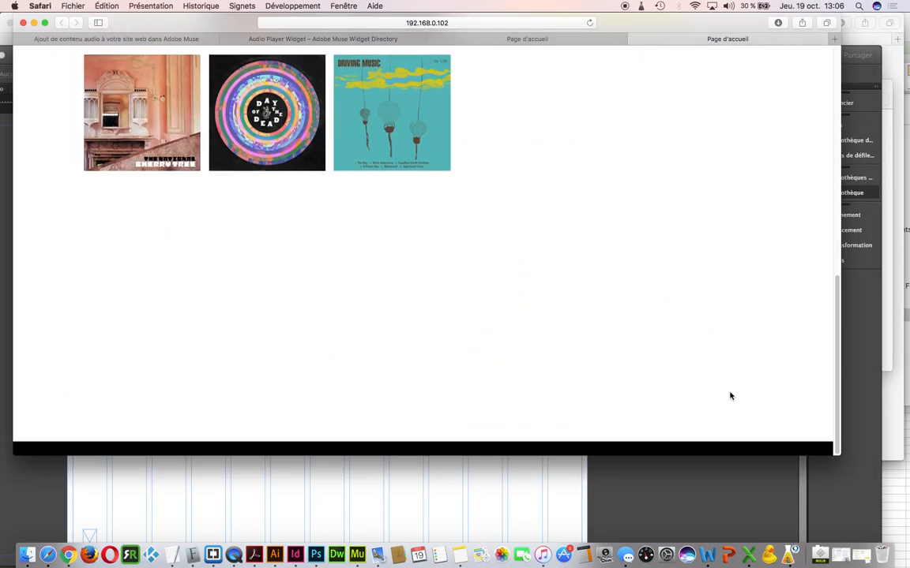
scroll(729, 395, up, 10)
scroll(728, 394, down, 5)
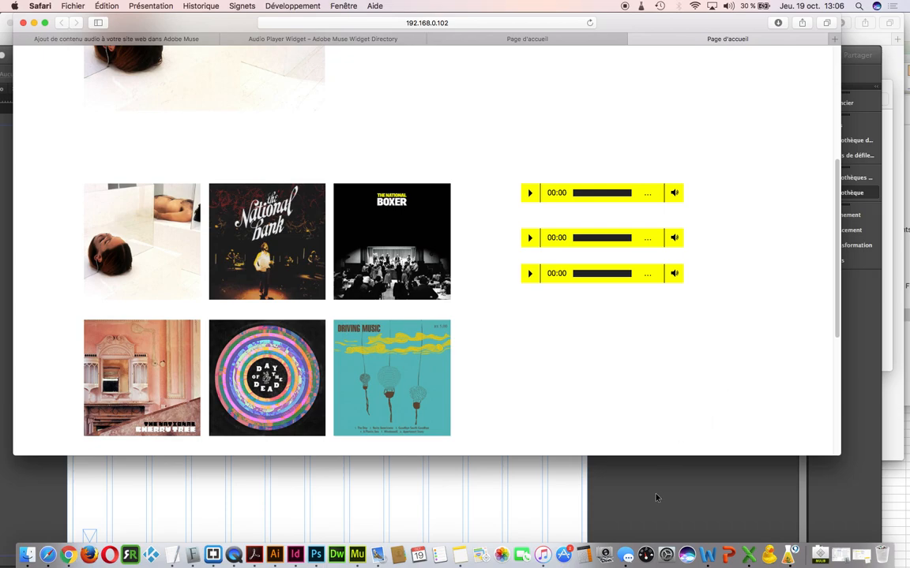
click(656, 495)
Lower the third audio player so the gaps between the three players are equal at 48 px
click(426, 299)
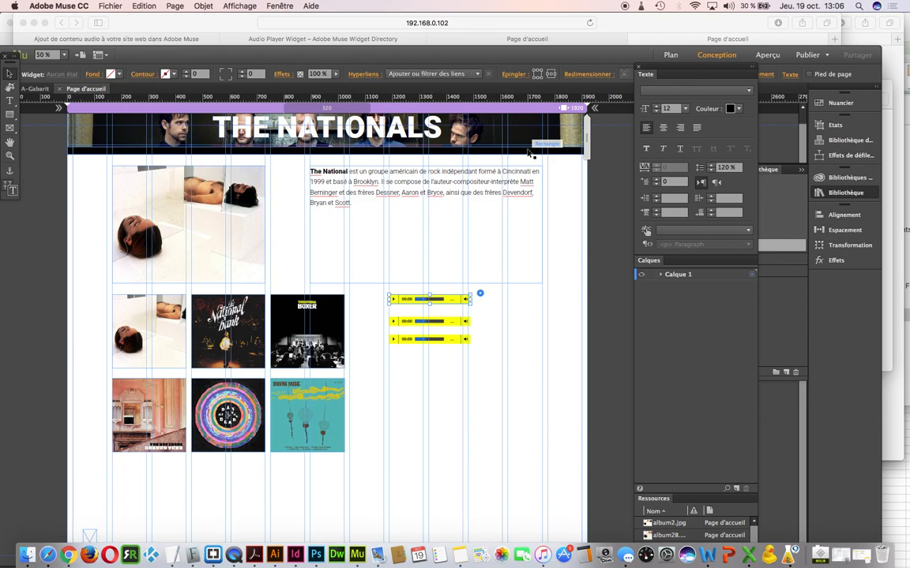
click(488, 331)
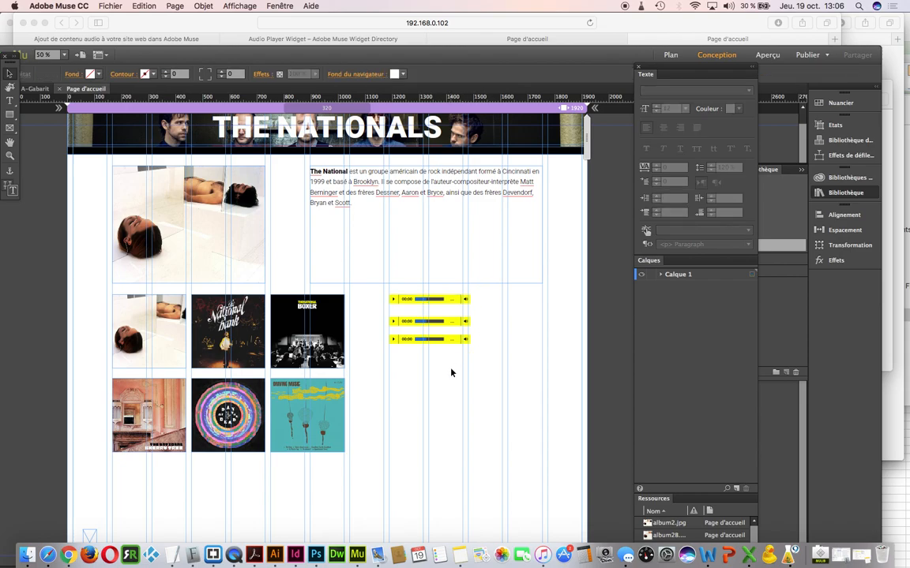
drag(446, 344, 444, 350)
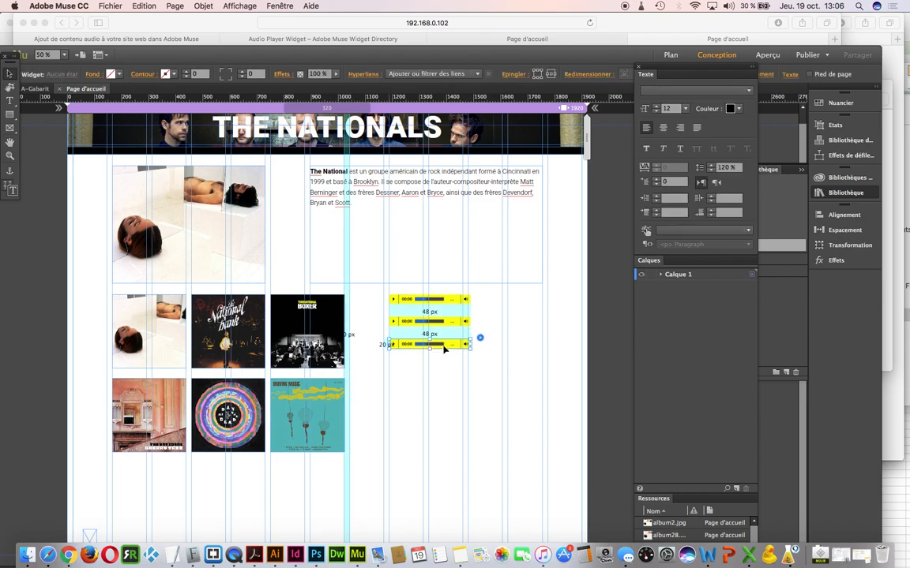
Duplicate the three audio players twice below the originals, making a column of nine beside the album covers
mouse_move(459, 383)
mouse_down()
mouse_move(458, 296)
mouse_move(446, 392)
mouse_move(456, 394)
mouse_up()
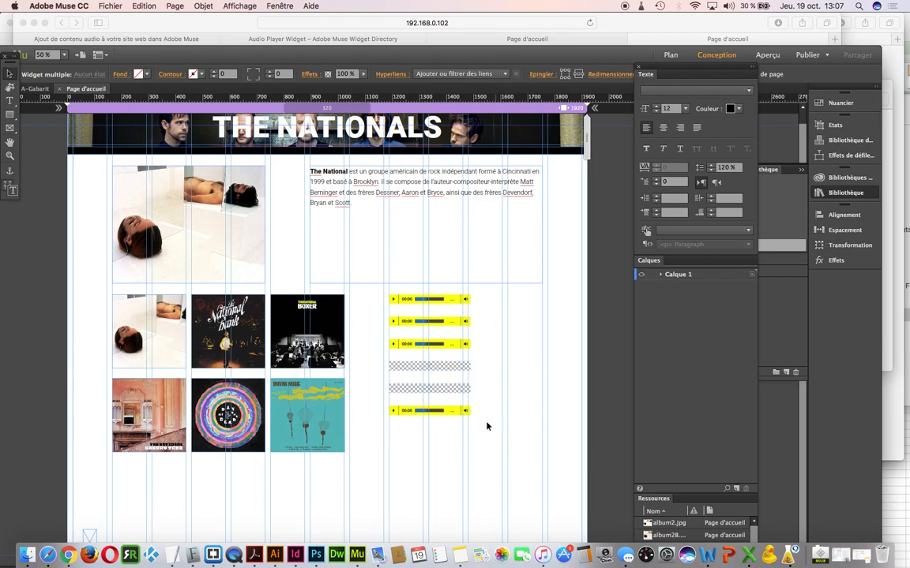
click(451, 412)
mouse_move(458, 450)
mouse_down()
mouse_move(452, 373)
mouse_move(455, 451)
mouse_move(455, 440)
mouse_up()
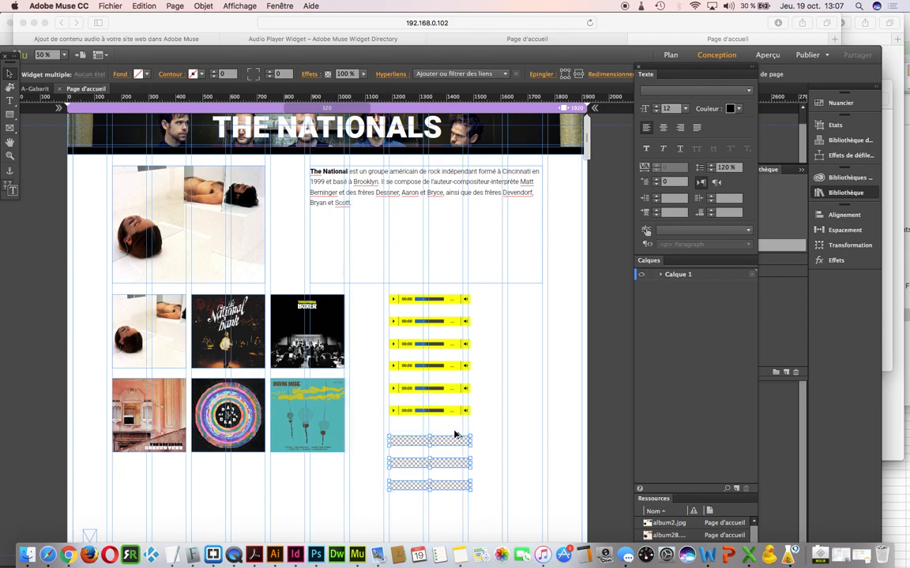
click(497, 434)
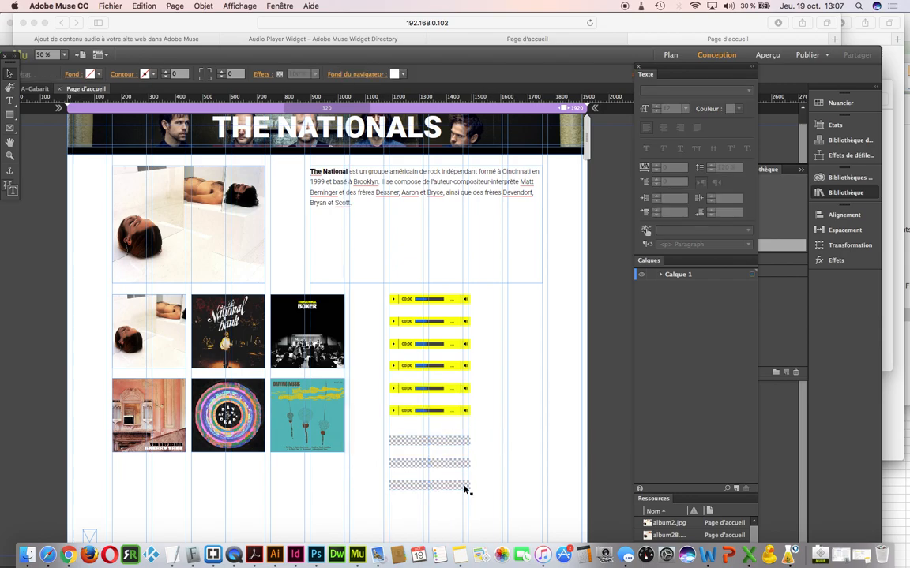
Delete the lowest three audio players and duplicate the sixth one once below it, making a column of seven
drag(455, 472, 452, 439)
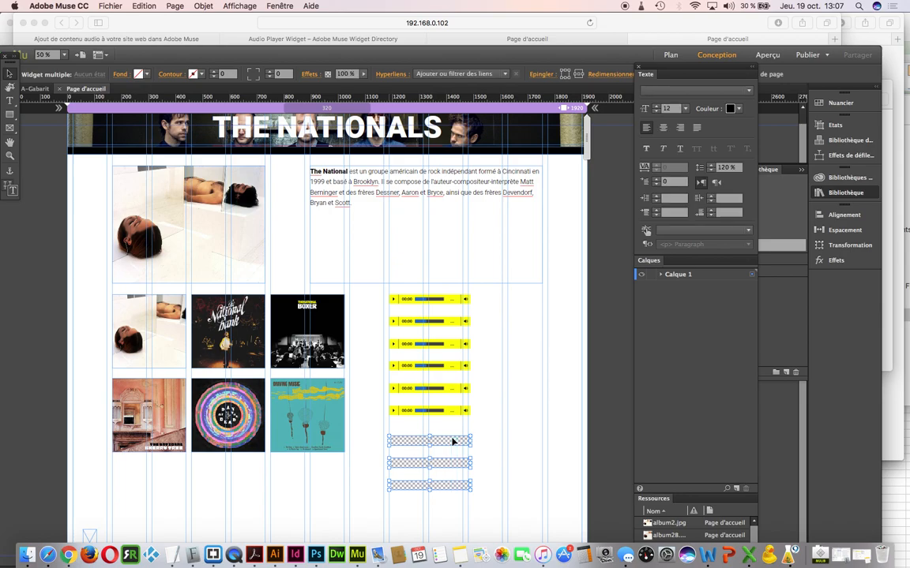
key(Delete)
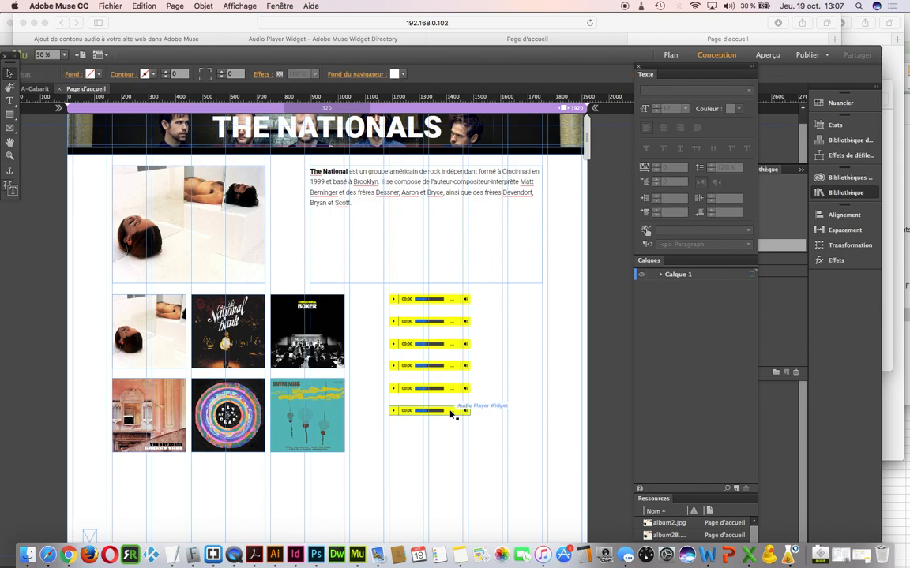
click(452, 414)
drag(451, 414, 452, 434)
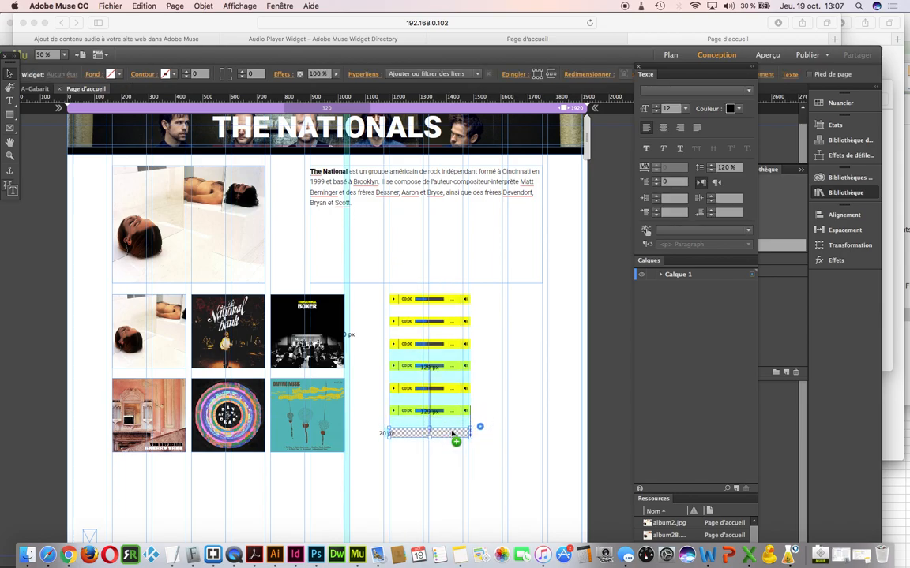
click(506, 441)
Try to distribute all seven audio players vertically without first switching the alignment reference to the selection, and undo it
drag(400, 290, 422, 451)
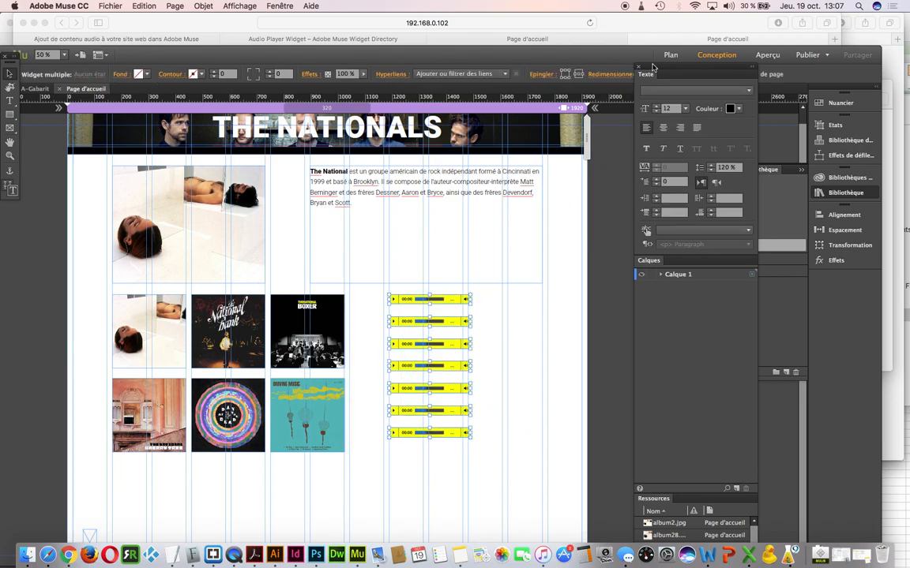
drag(653, 71, 734, 156)
click(689, 75)
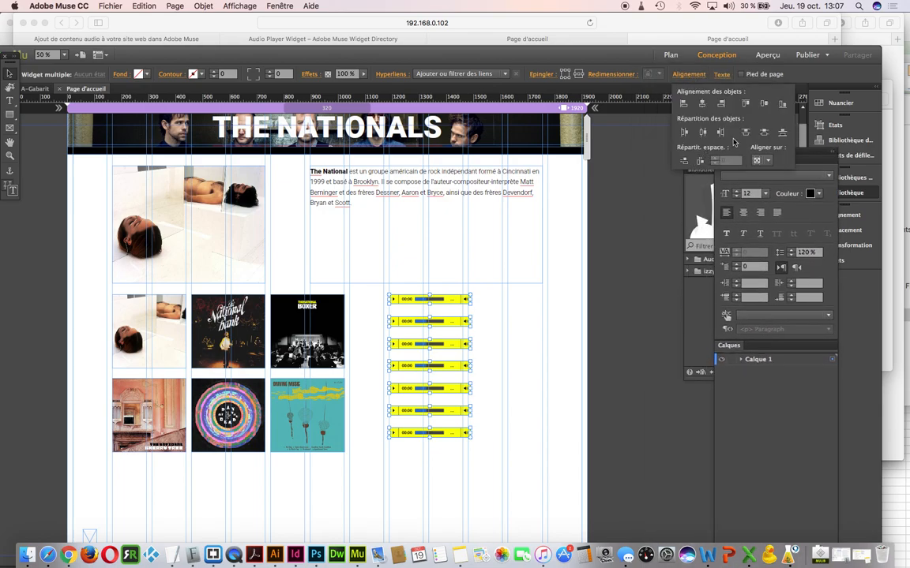
click(744, 132)
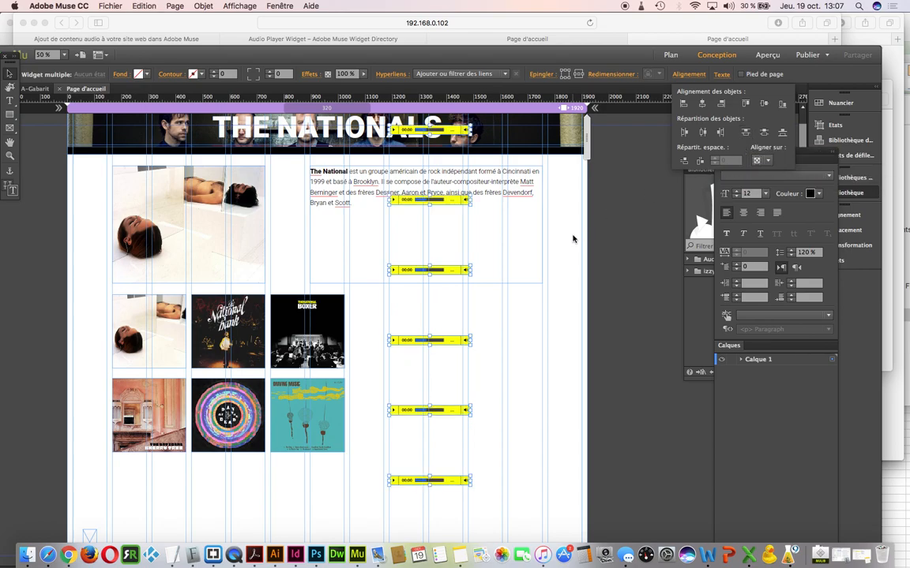
key(super+z)
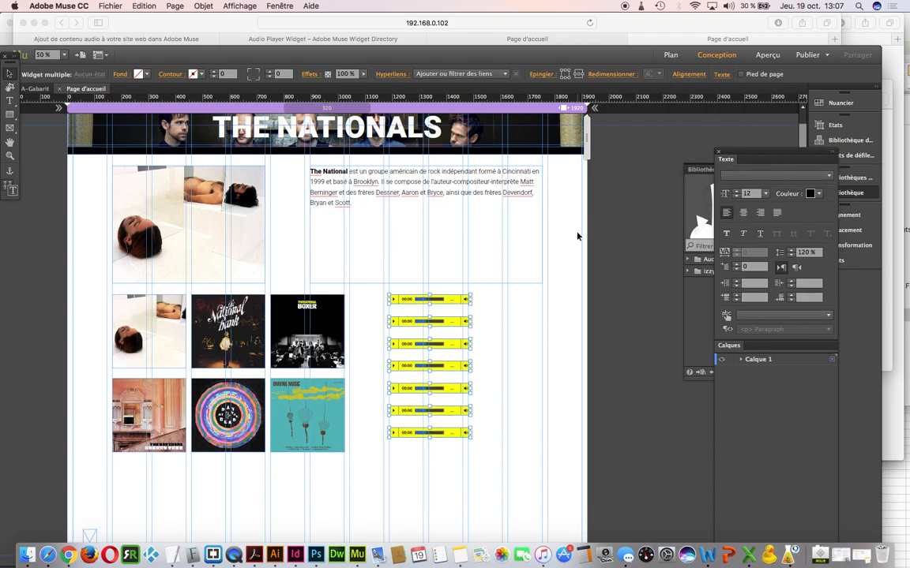
Distribute the seven audio players evenly down their column relative to the selection and save the site
click(689, 73)
click(768, 162)
click(796, 173)
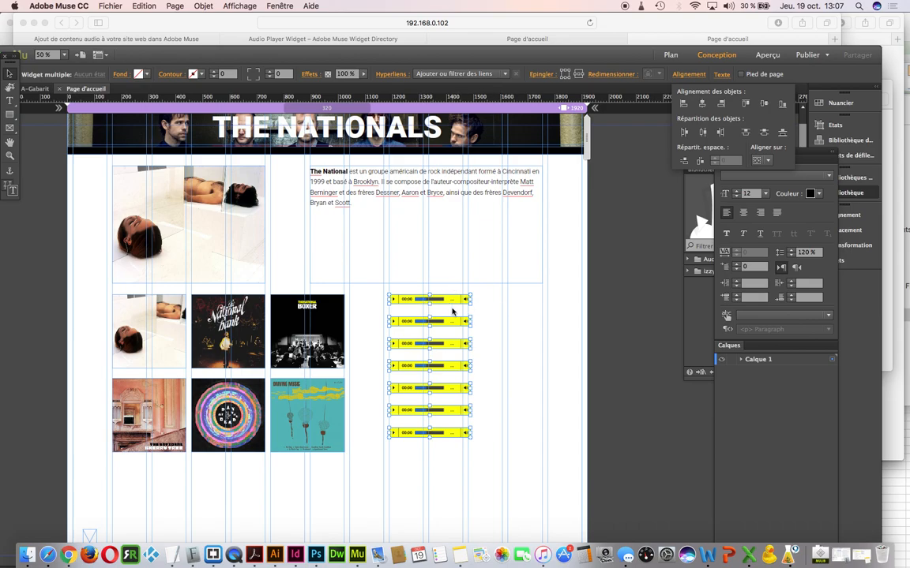
click(489, 319)
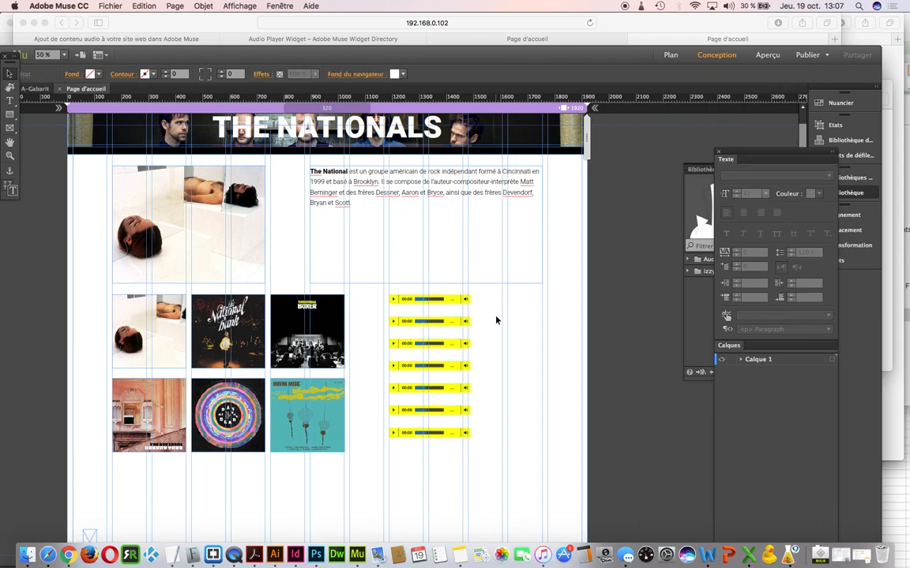
key(super+s)
Place a YouTube widget from the widget library below the album covers, flush with their left edge at X 166
click(697, 312)
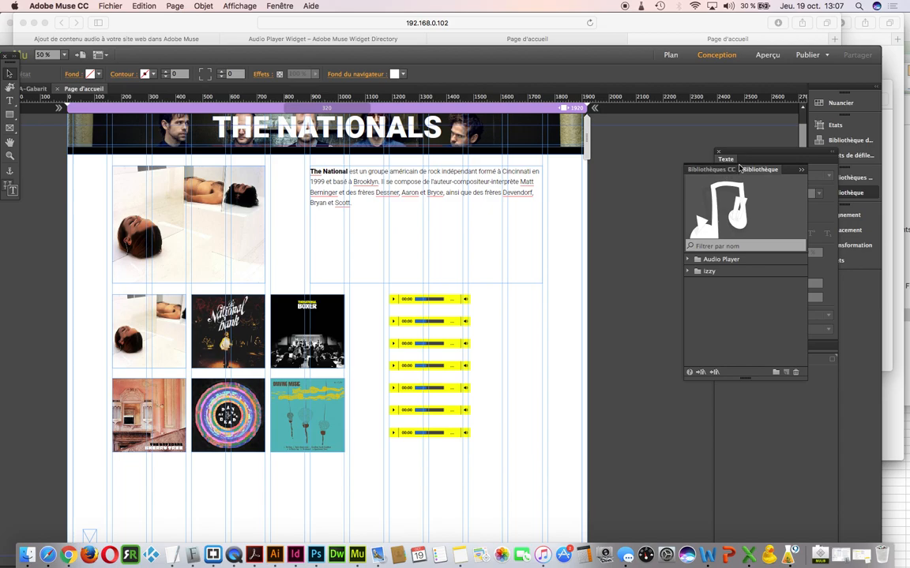
click(850, 140)
drag(804, 228, 804, 324)
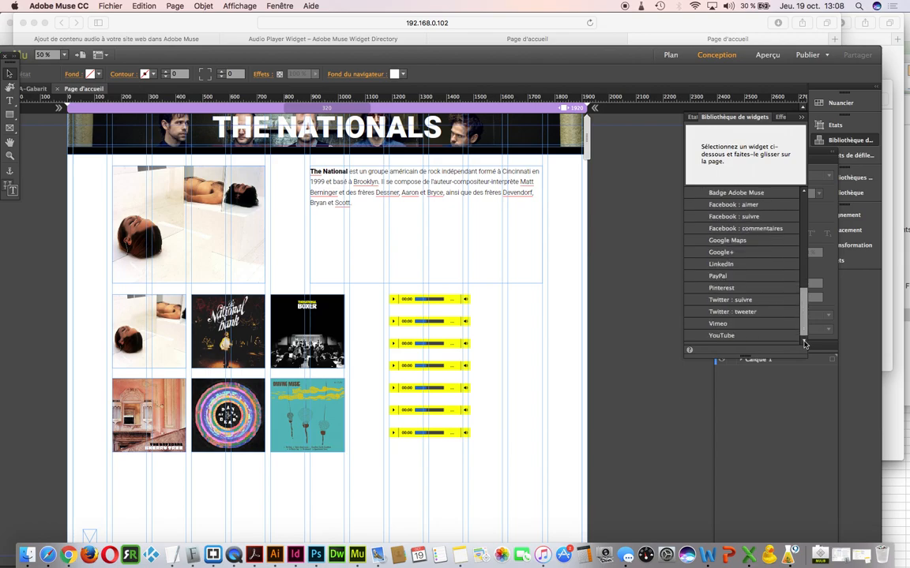
click(728, 328)
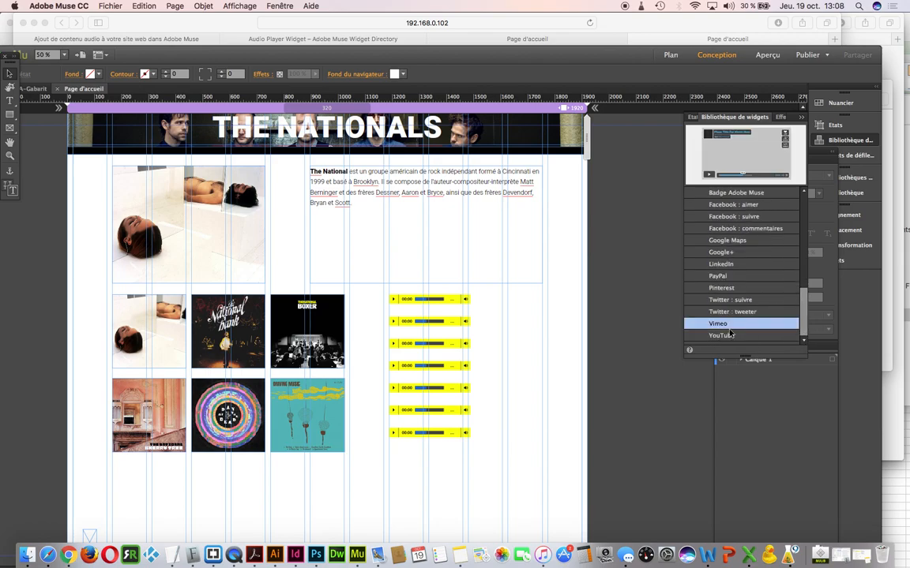
click(724, 337)
drag(725, 337, 104, 491)
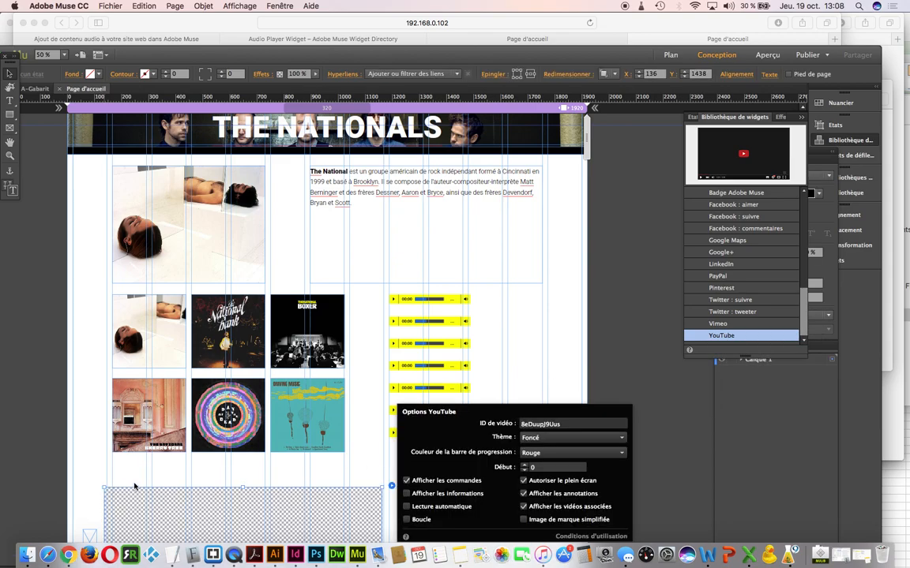
scroll(248, 462, down, 3)
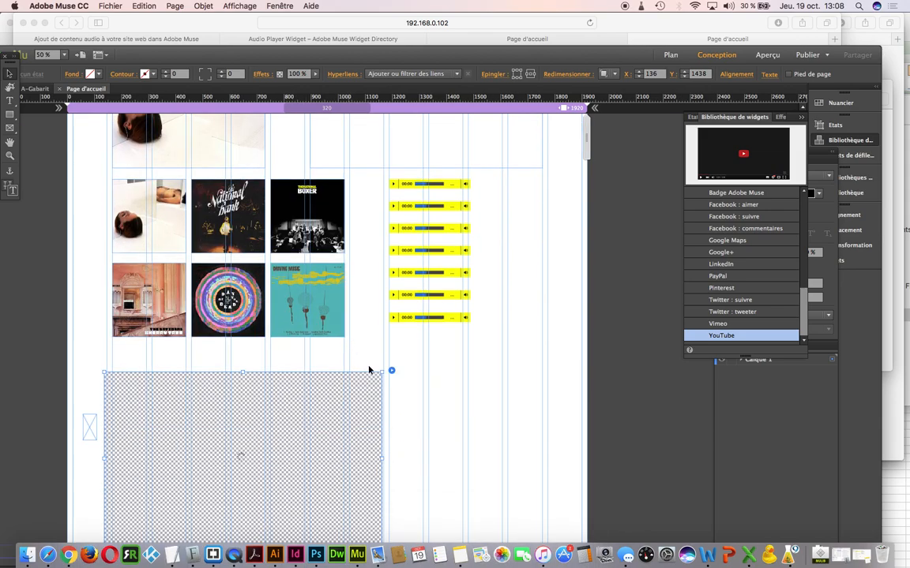
click(449, 403)
click(237, 416)
drag(190, 412, 199, 411)
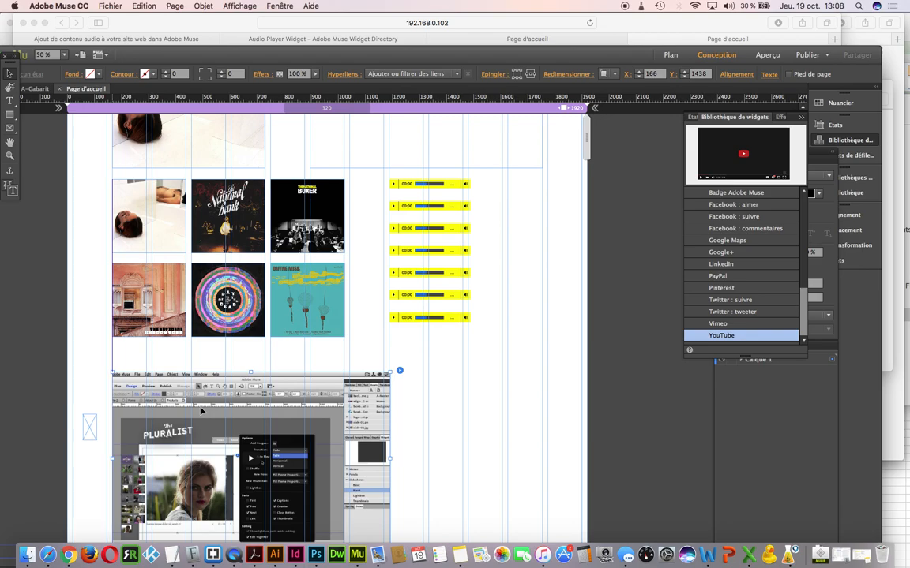
Enlarge the YouTube widget to end at the biography text block's right edge, and delete the small empty image frame beside it
click(492, 420)
alt+click(468, 417)
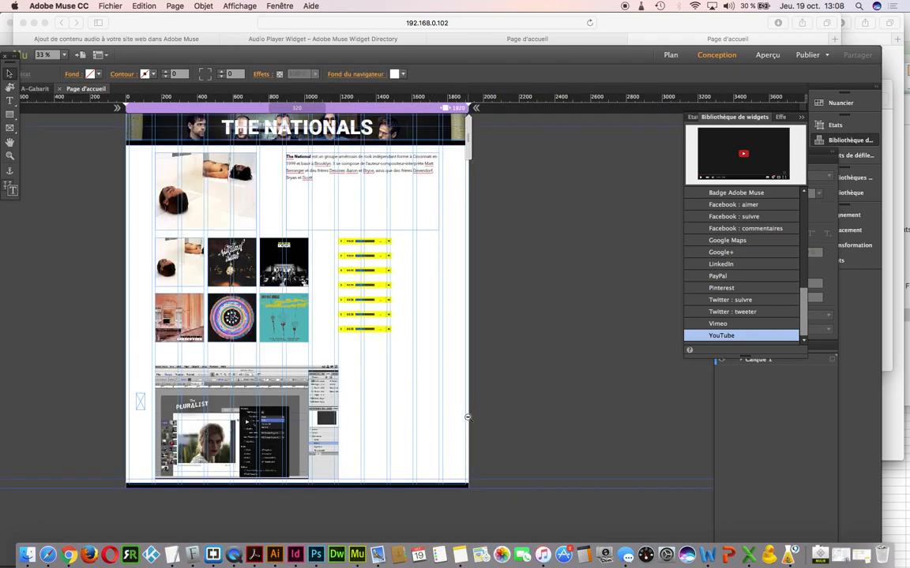
click(339, 478)
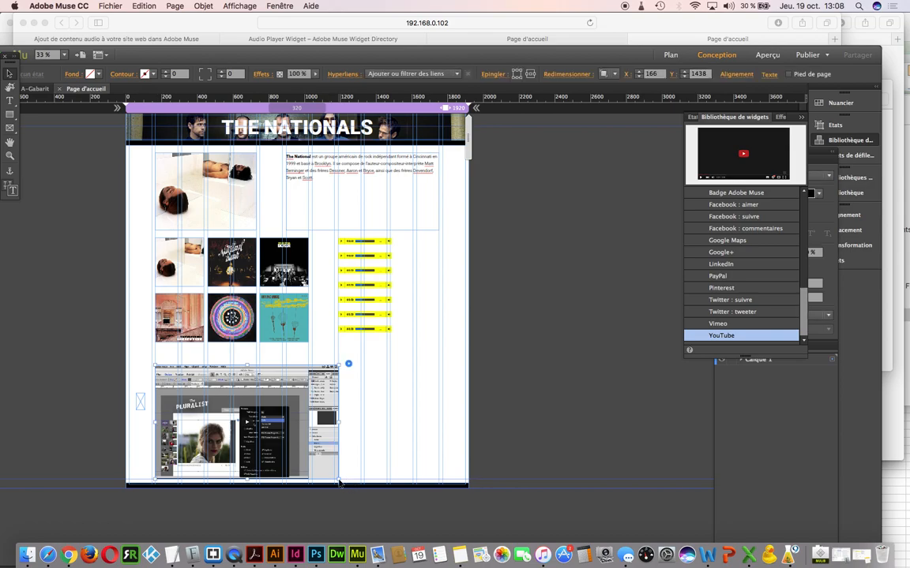
drag(339, 478, 439, 537)
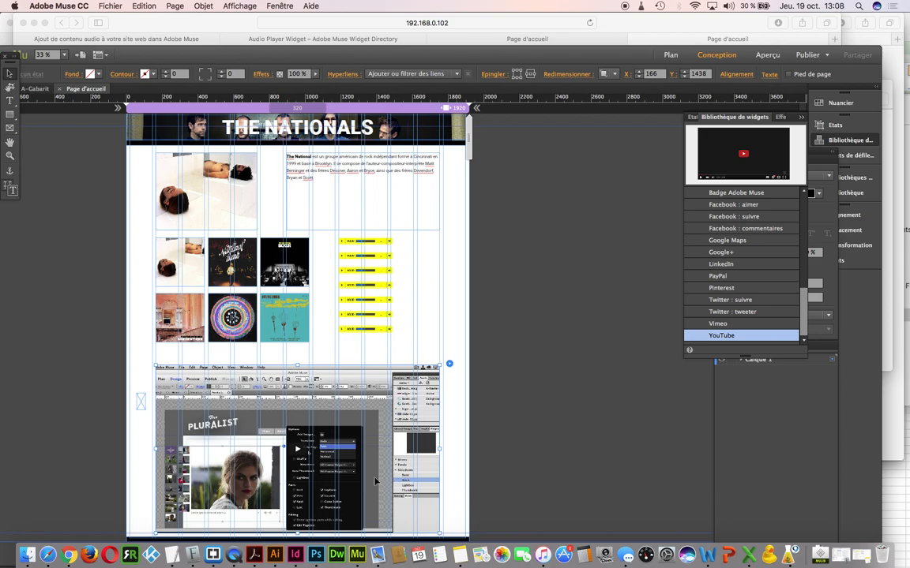
click(139, 403)
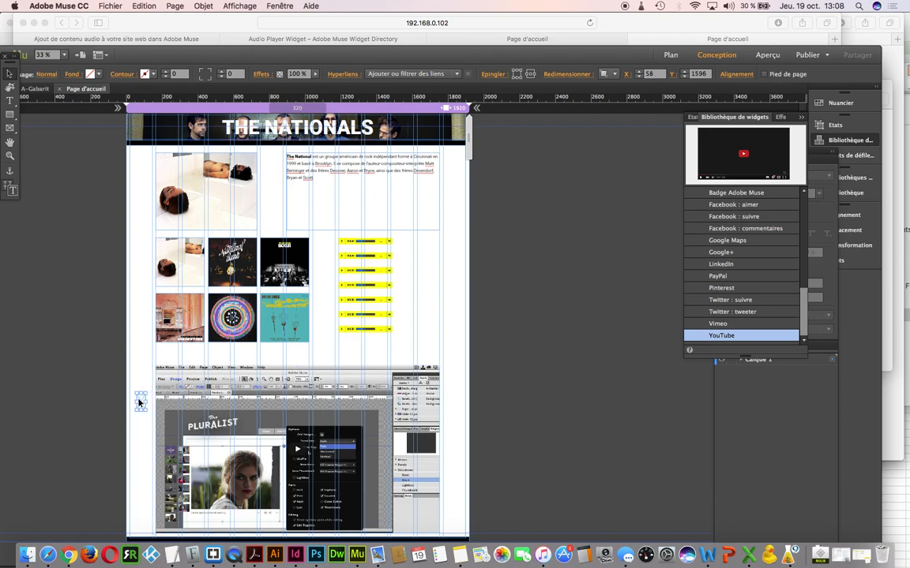
key(Delete)
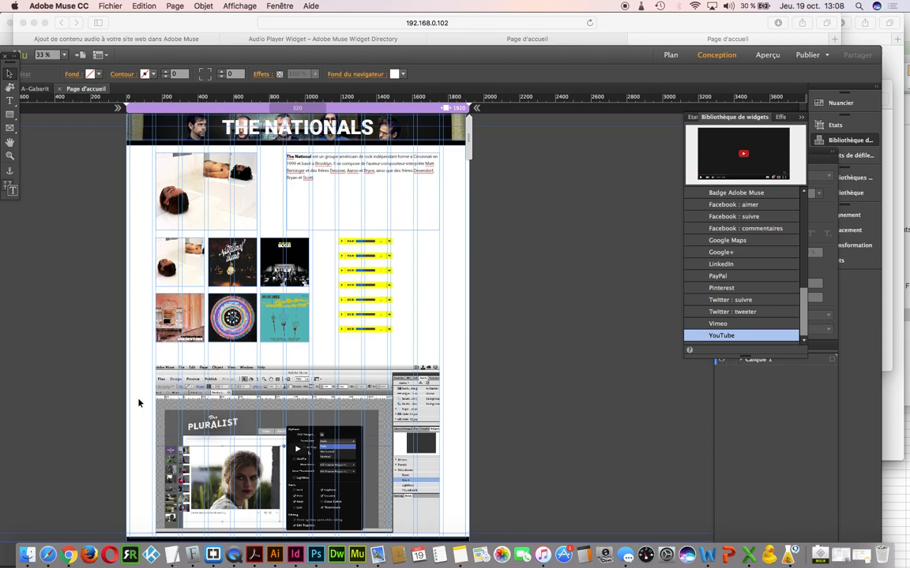
Open The National's YouTube web shortcut from the Desktop's national folder in Finder, skip the ad and pause the video
click(268, 438)
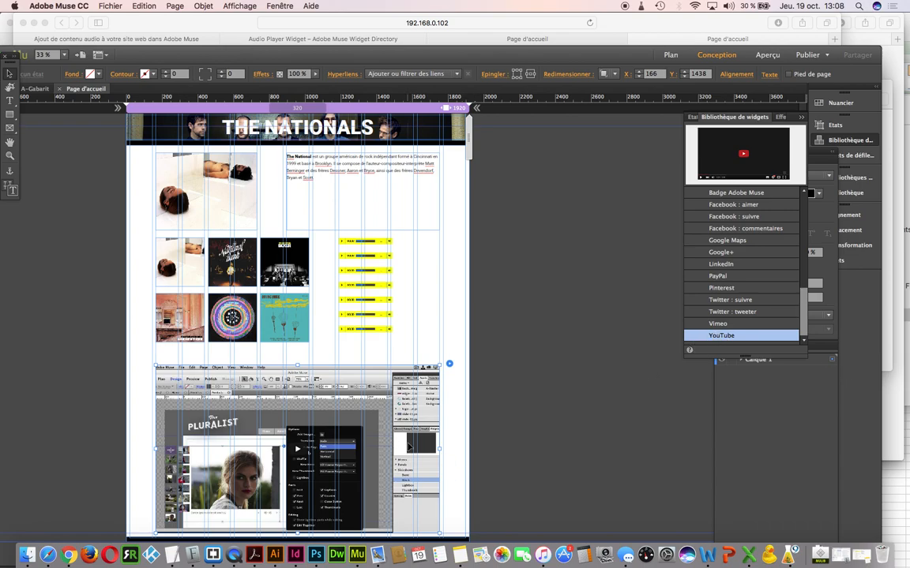
click(448, 364)
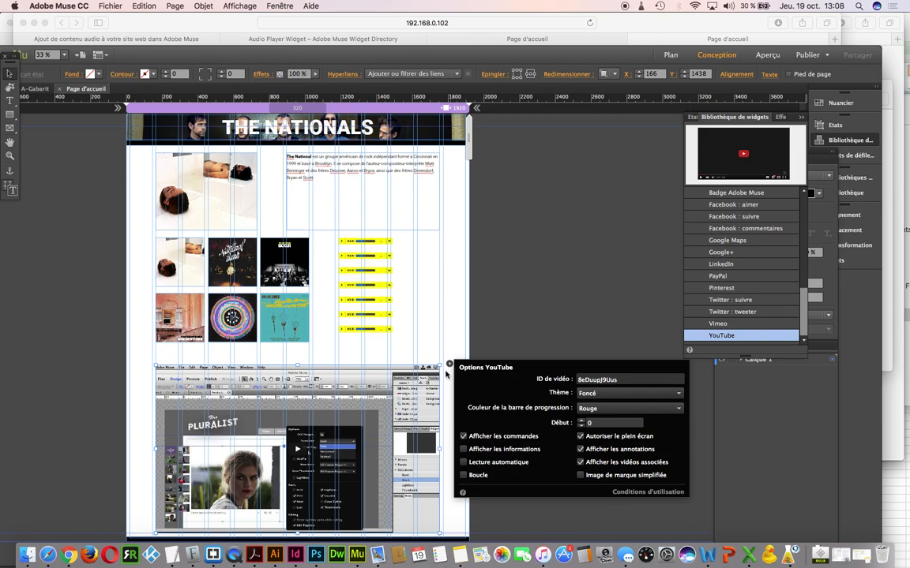
click(26, 555)
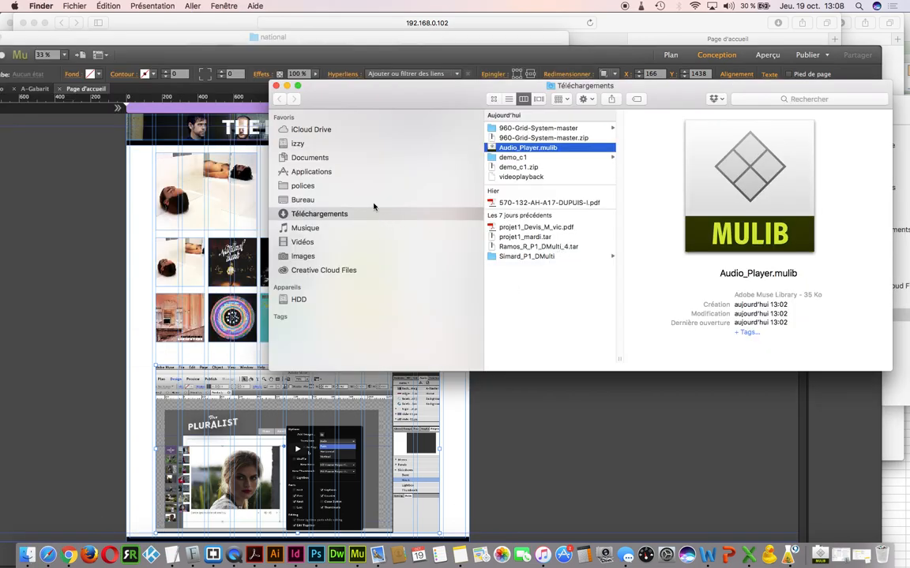
click(303, 200)
click(549, 163)
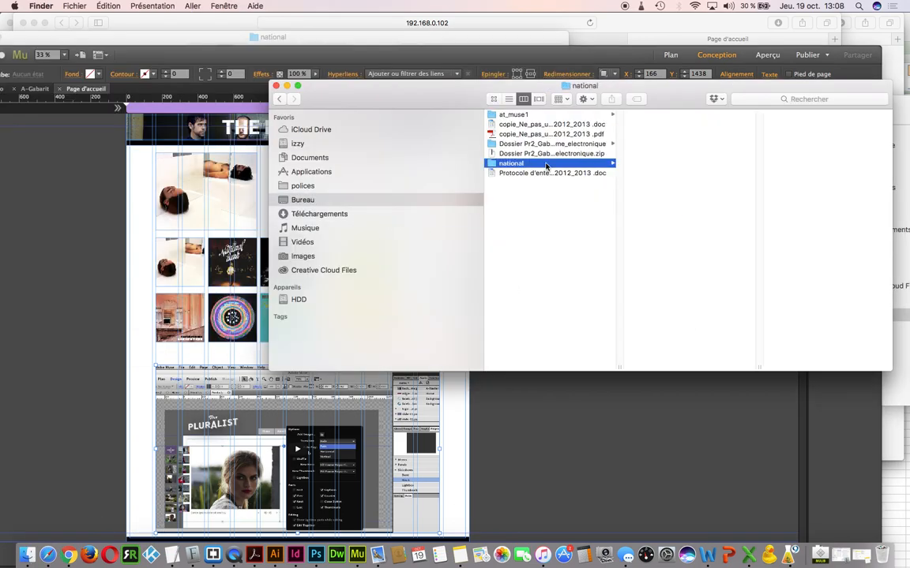
click(694, 115)
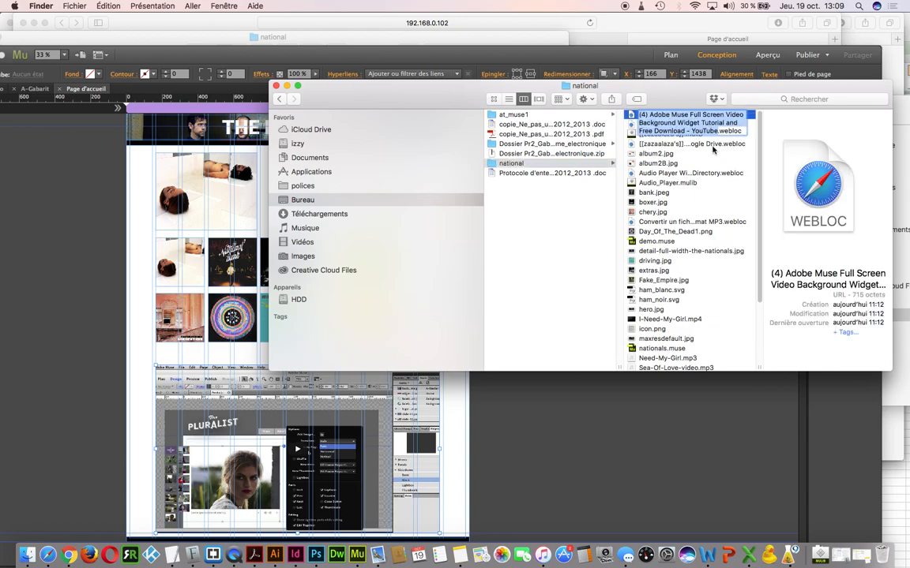
click(640, 150)
click(640, 125)
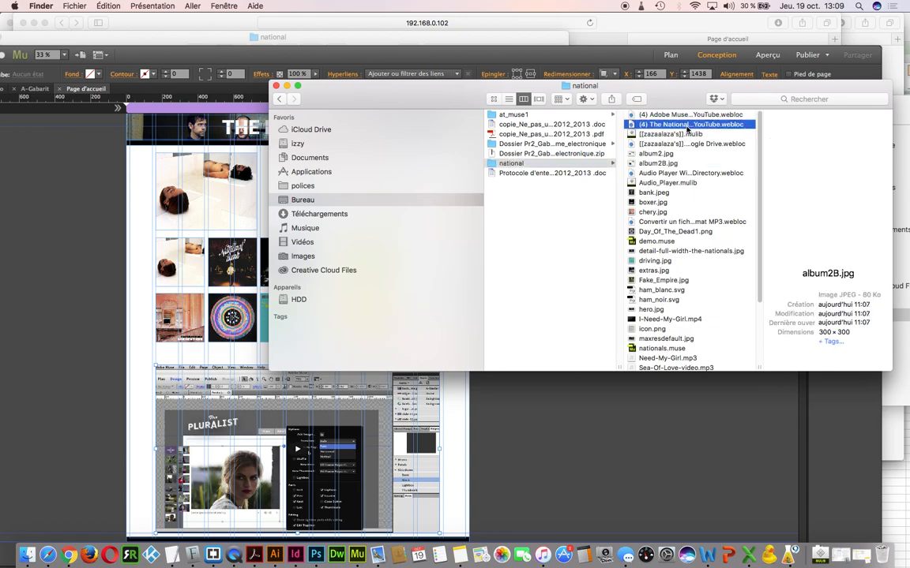
double_click(641, 125)
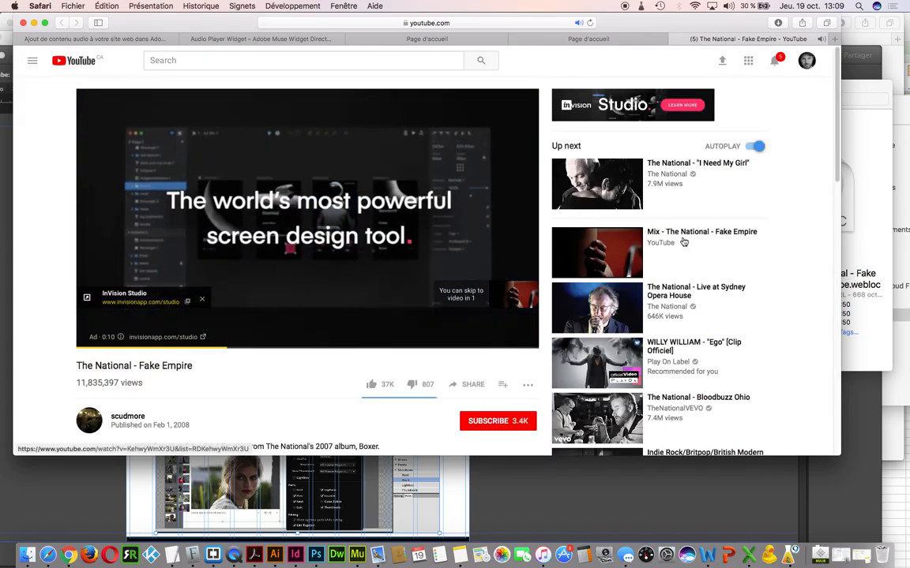
click(521, 296)
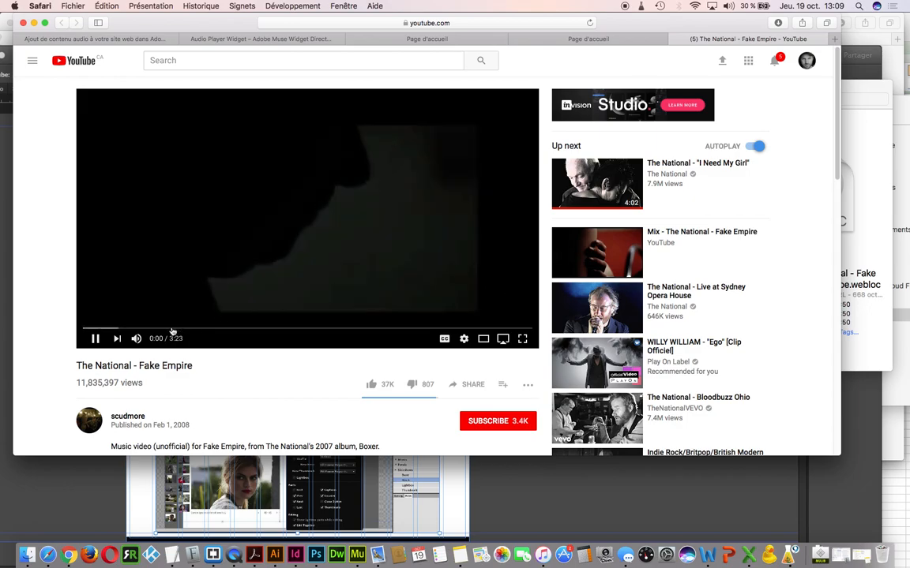
click(97, 341)
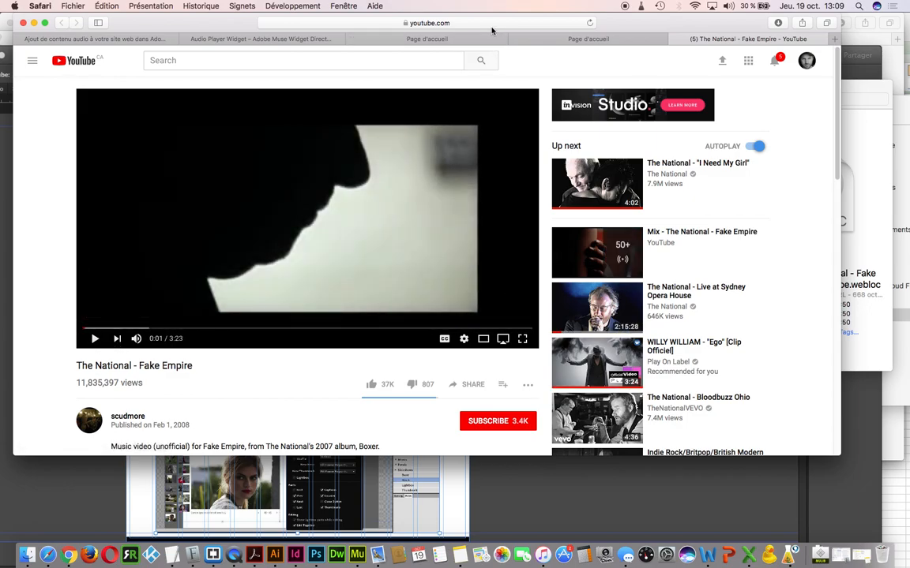
Copy the Fake Empire video's web address, switch back to Adobe Muse and paste it as the YouTube widget's video ID
click(403, 22)
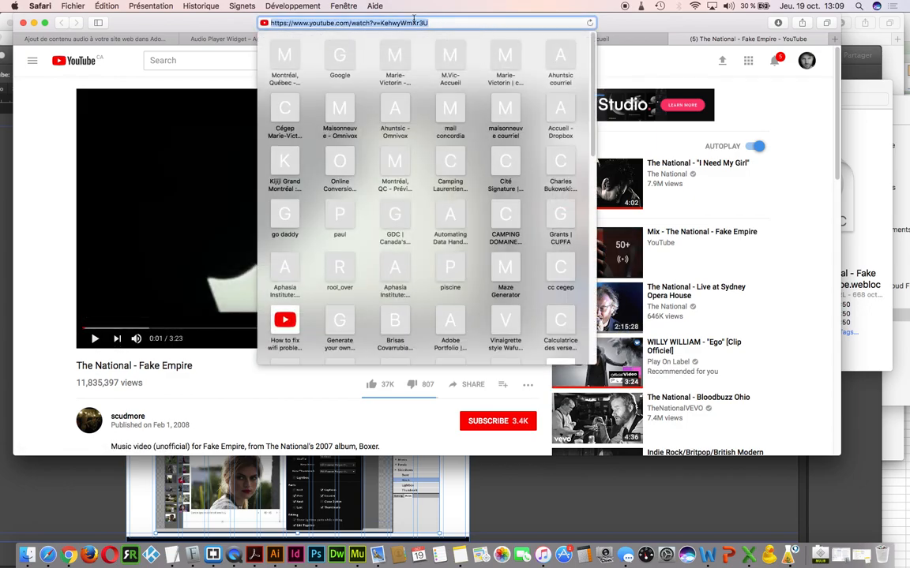
key(super+c)
key(super+Tab)
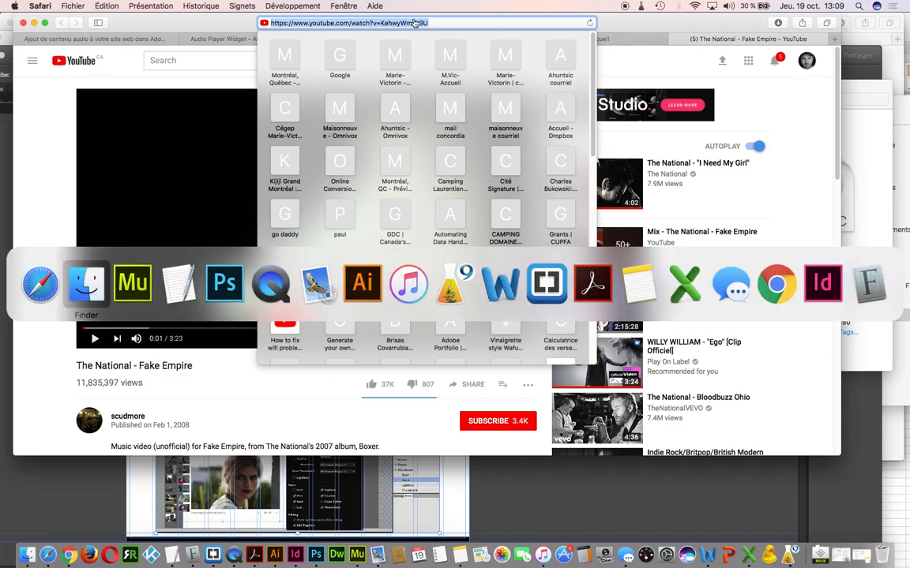
key(super+Tab)
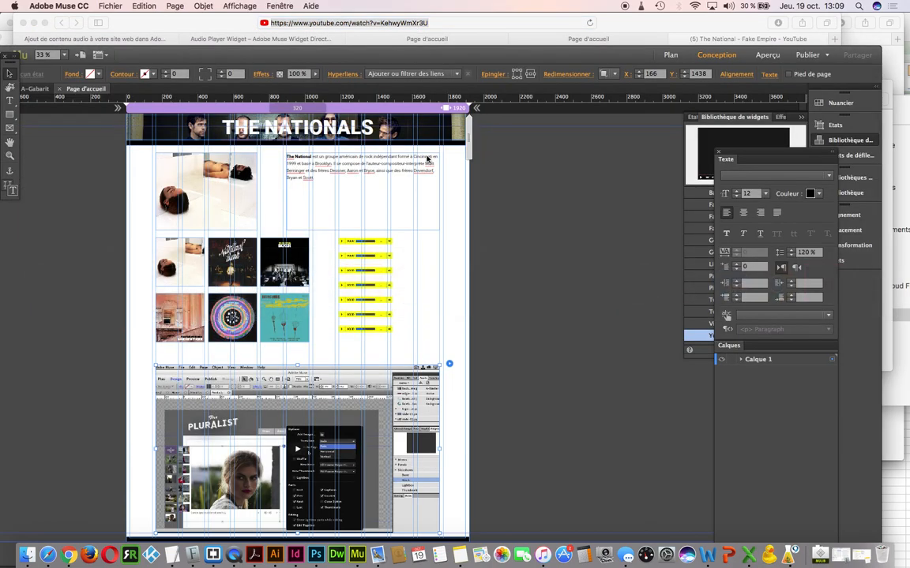
click(449, 365)
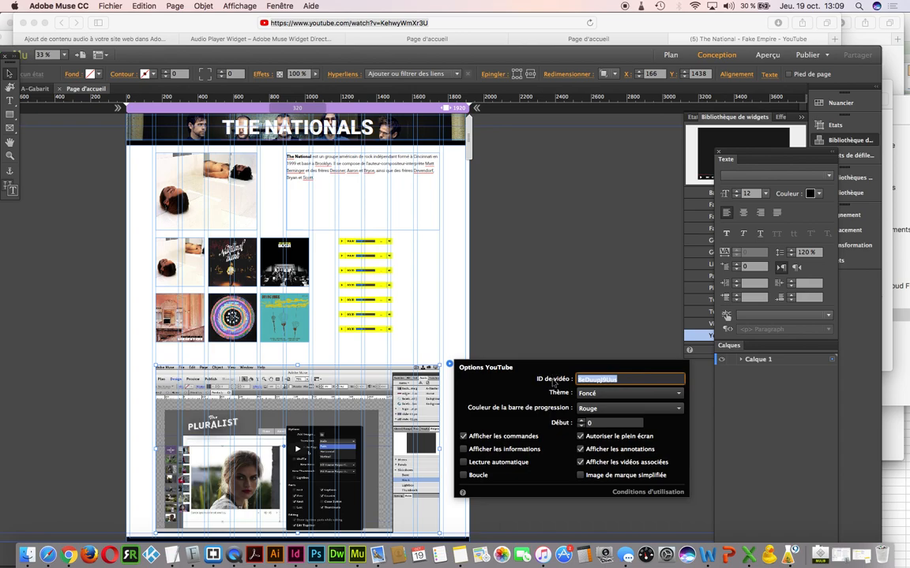
key(super+v)
key(Return)
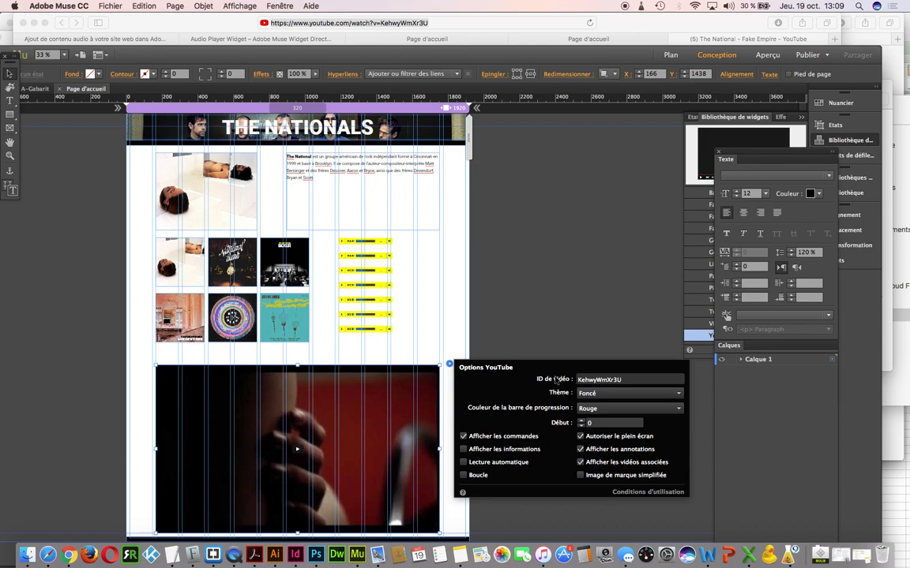
Set the YouTube widget's theme to Clair and its progress bar colour to Blanc
click(597, 393)
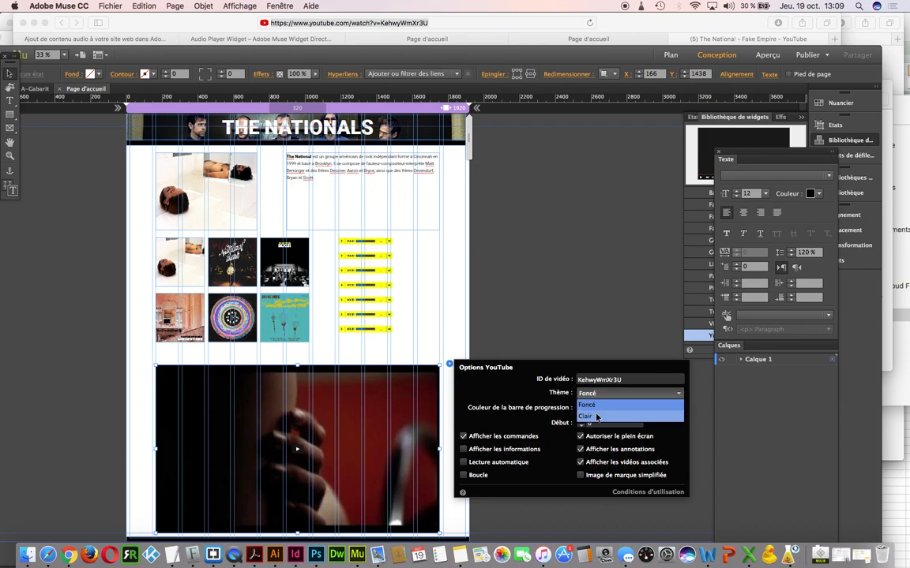
click(597, 417)
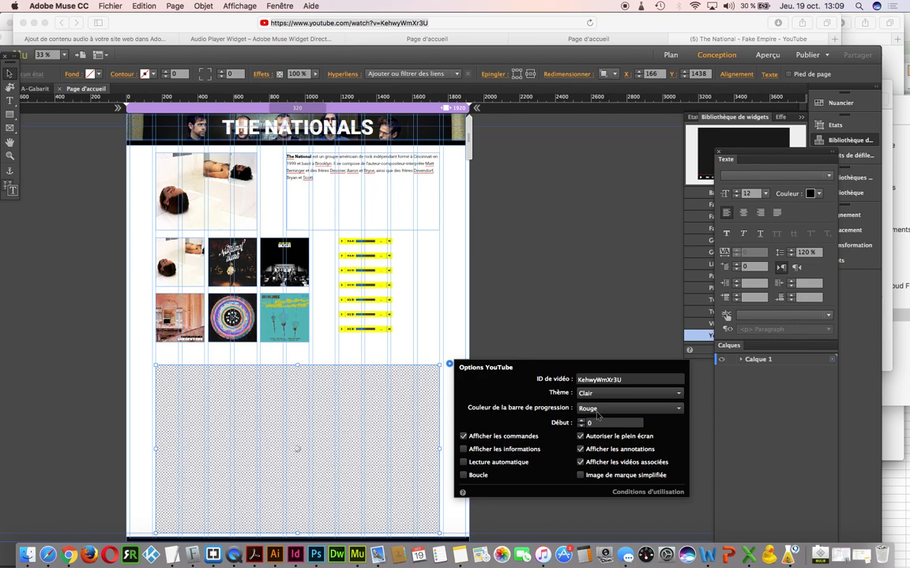
click(602, 409)
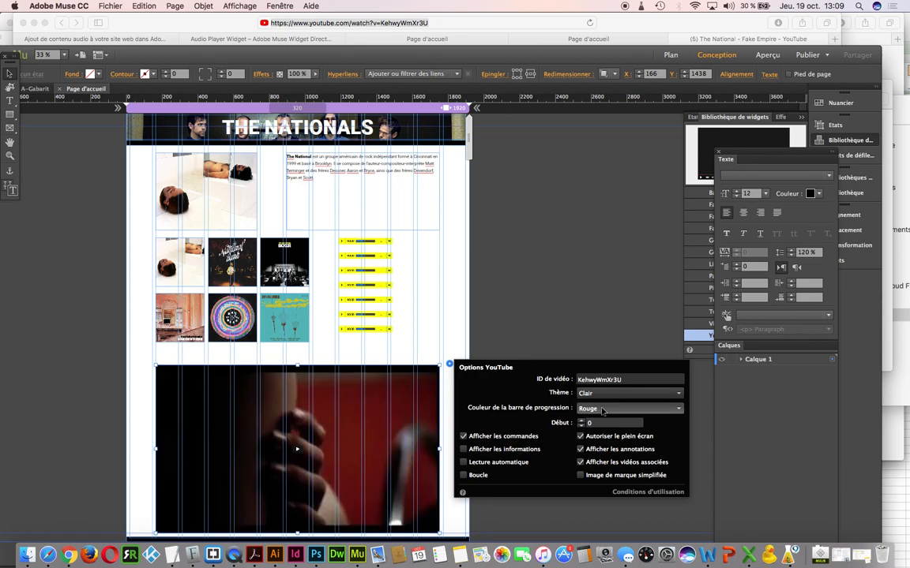
click(602, 430)
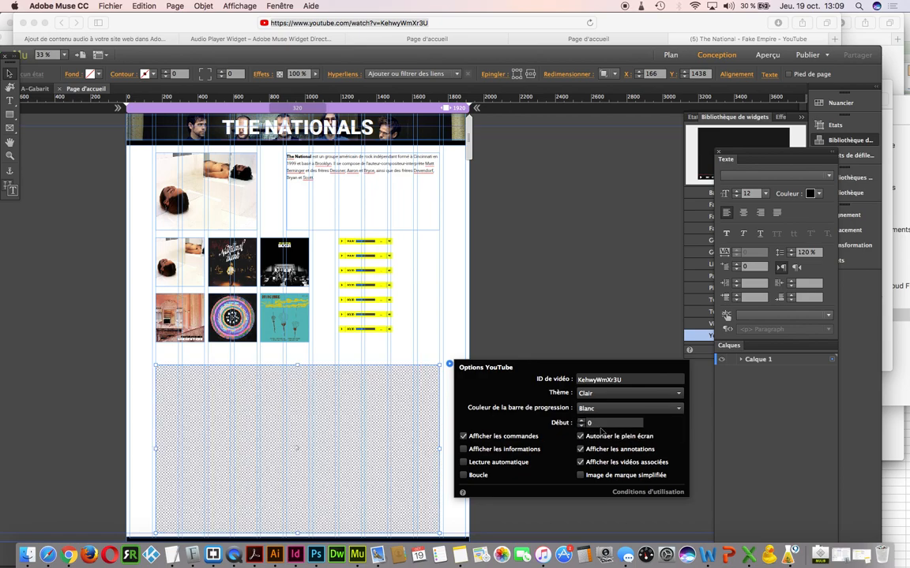
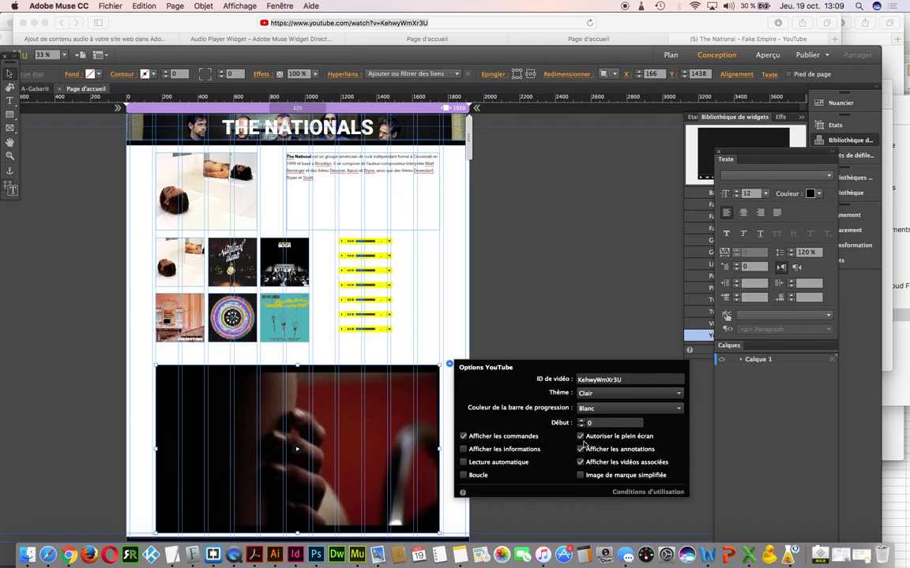
Turn off the display of annotations in the YouTube widget's options and save the site
click(581, 449)
click(500, 340)
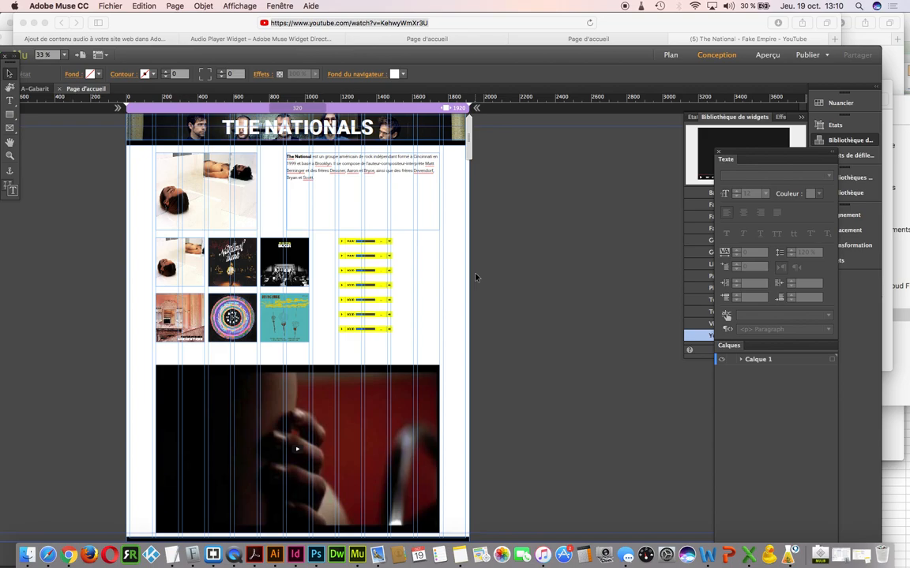
key(super+s)
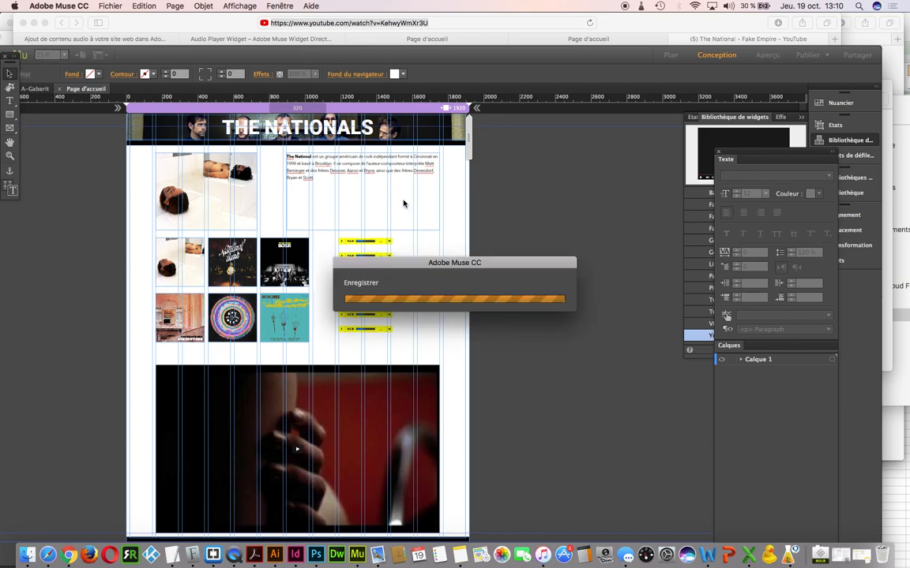
Preview the whole site in the browser and turn on Safari's responsive design mode
click(107, 5)
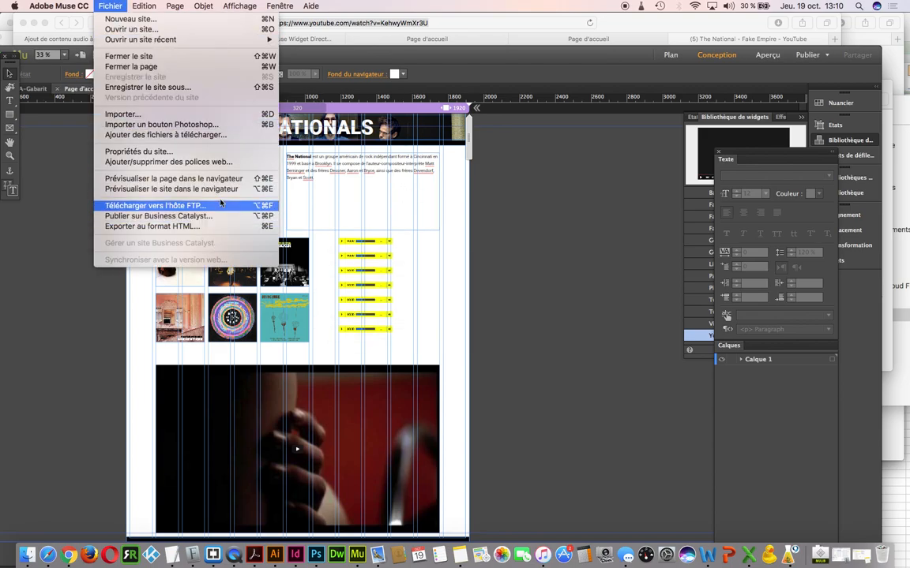
click(197, 188)
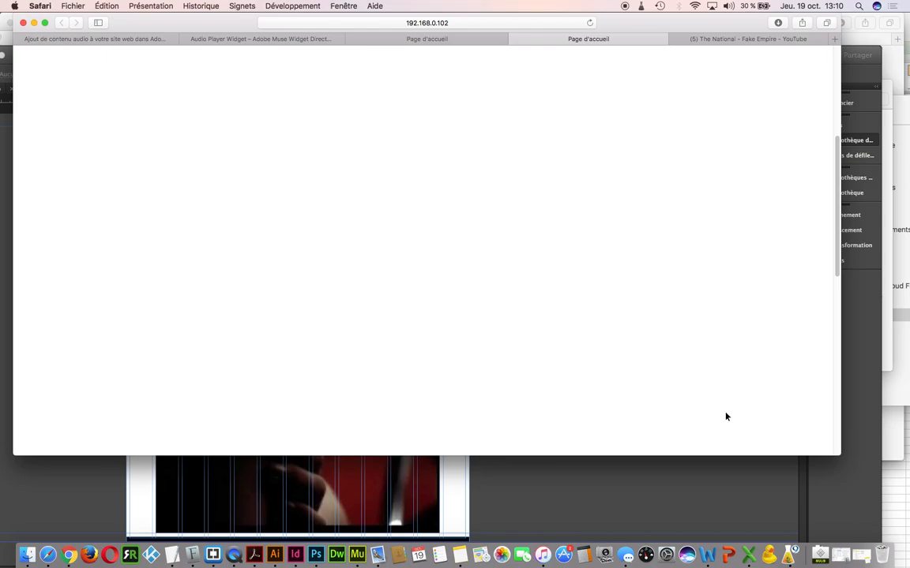
click(292, 5)
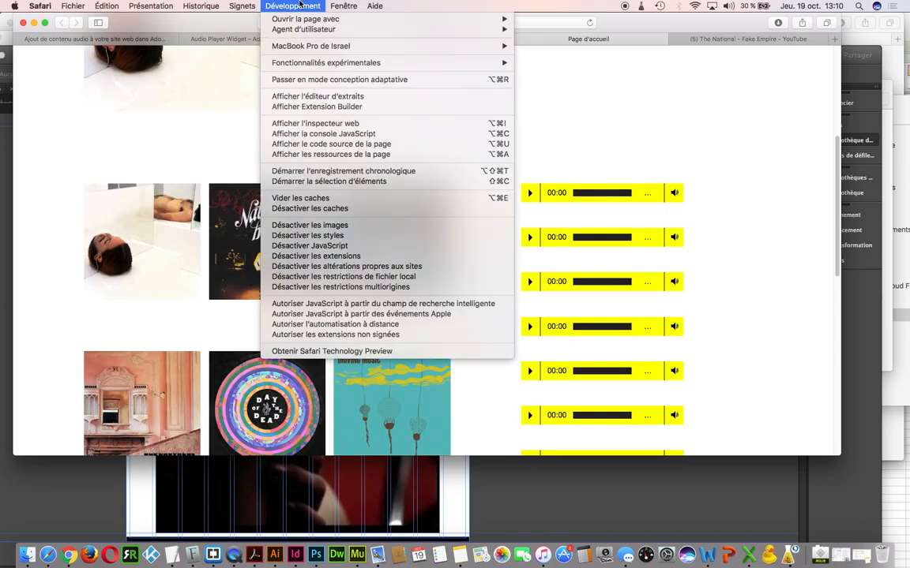
click(363, 80)
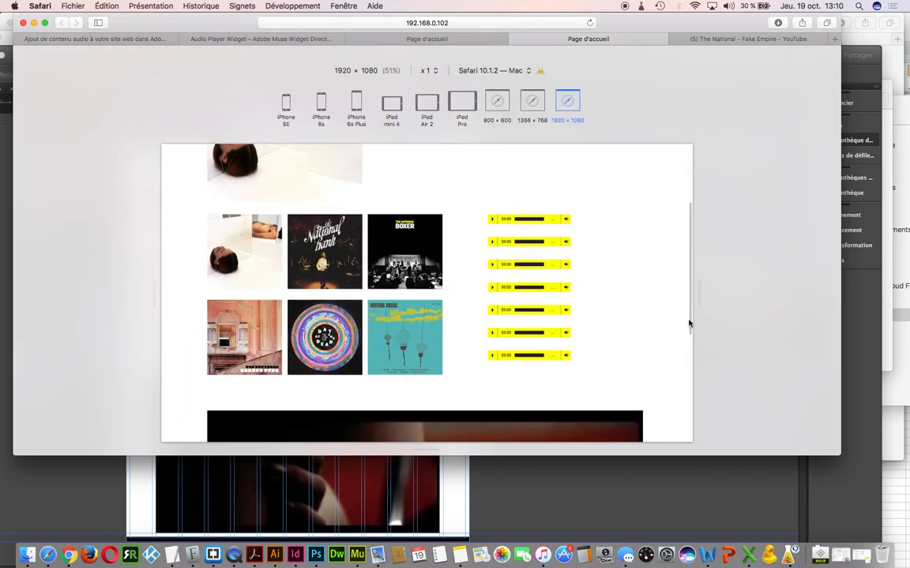
Examine the video section at 1920 × 1080, then the page at iPad Pro, iPad Air 2, iPad mini 4 and iPhone 6s Plus sizes
drag(690, 321, 695, 405)
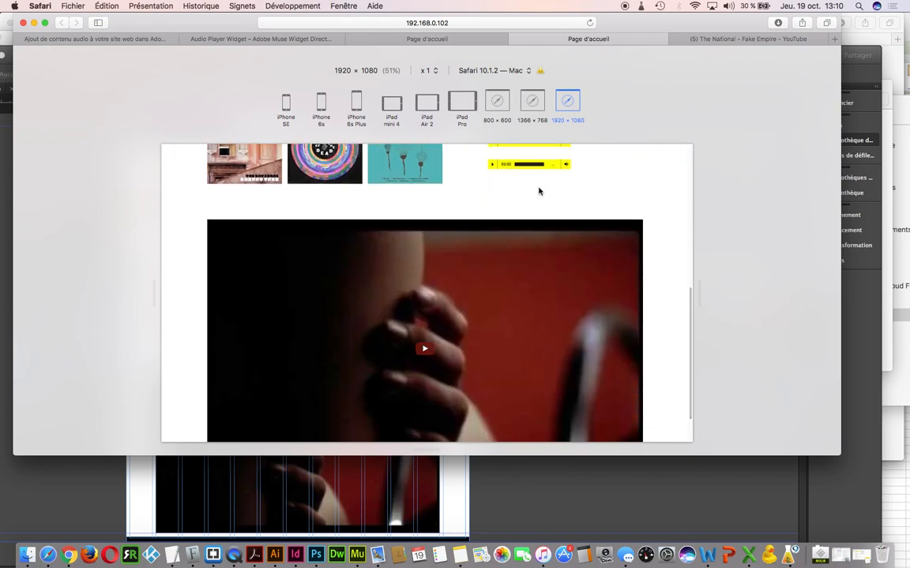
click(462, 102)
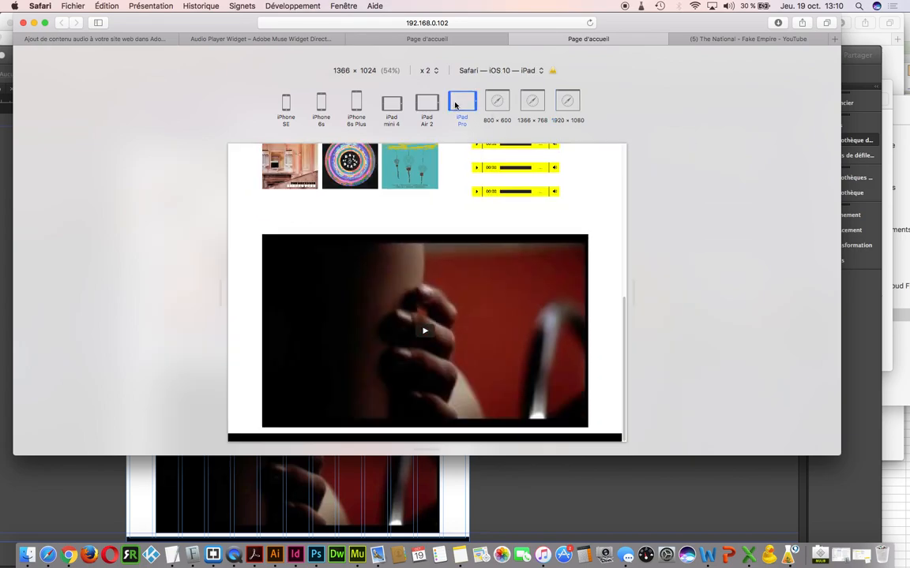
click(427, 106)
click(398, 114)
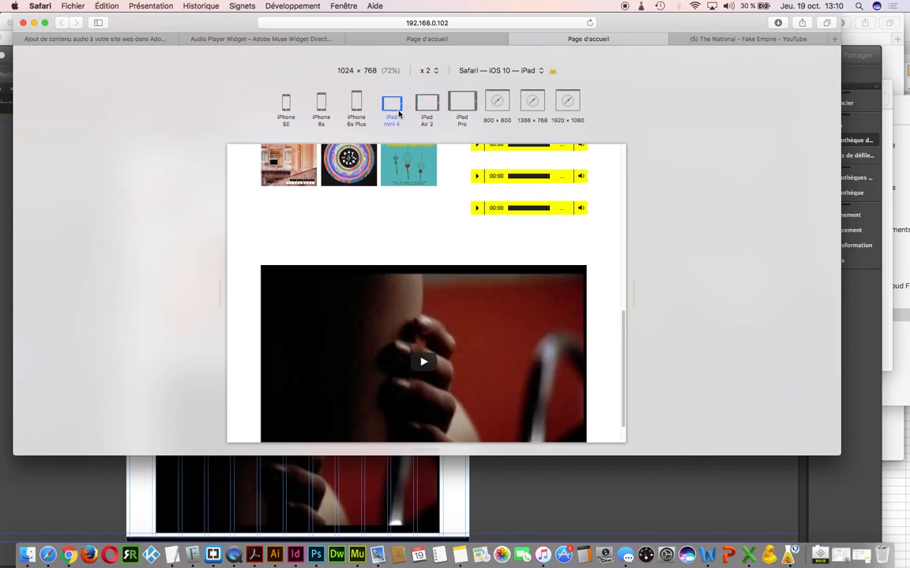
click(356, 104)
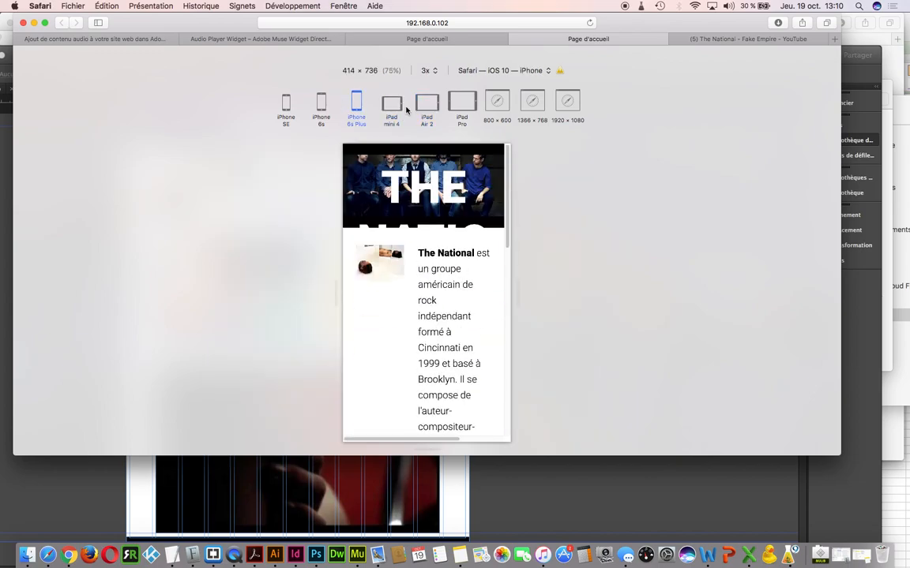
Check the page layout from header to video at iPad Pro, 800 × 600, 1366 × 768 and 1920 × 1080 sizes
click(459, 110)
click(497, 103)
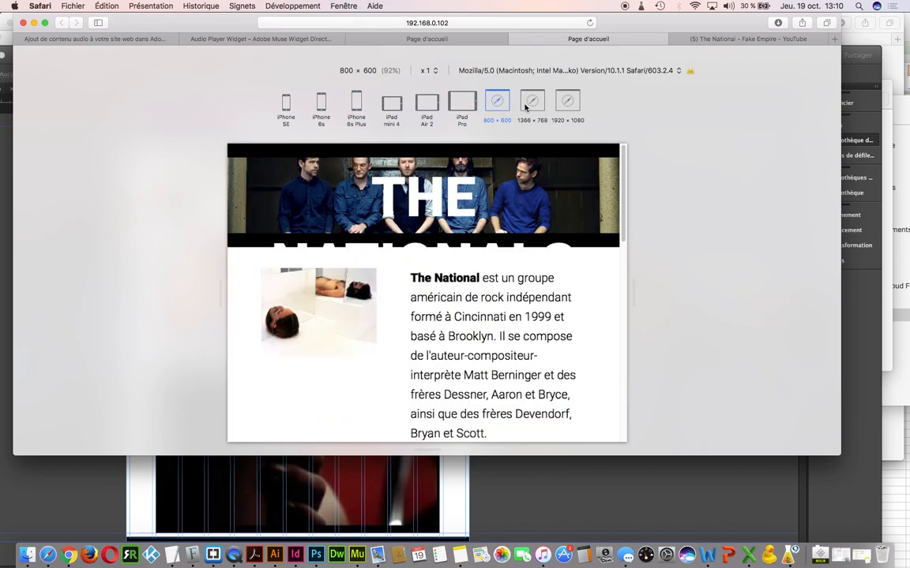
click(532, 103)
scroll(545, 225, down, 5)
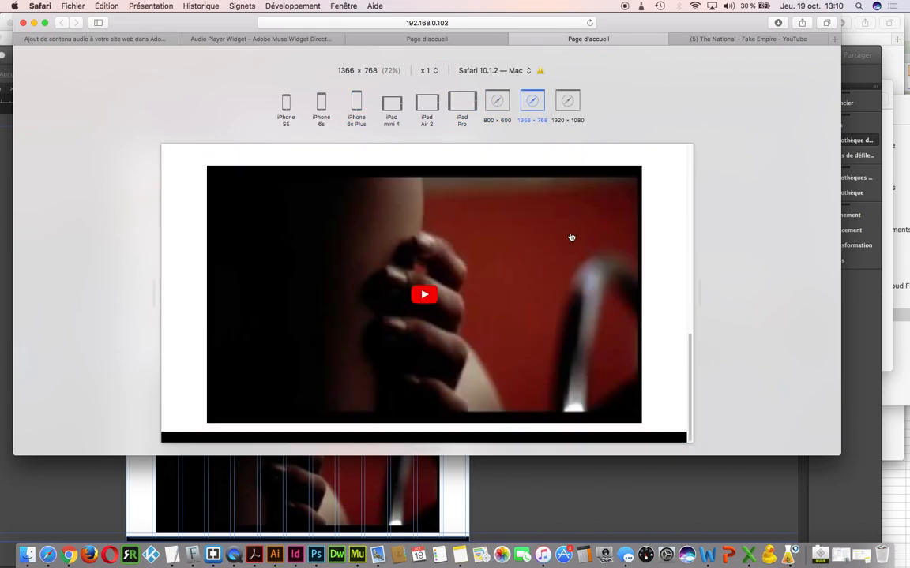
click(567, 101)
scroll(568, 199, up, 5)
scroll(569, 202, up, 1)
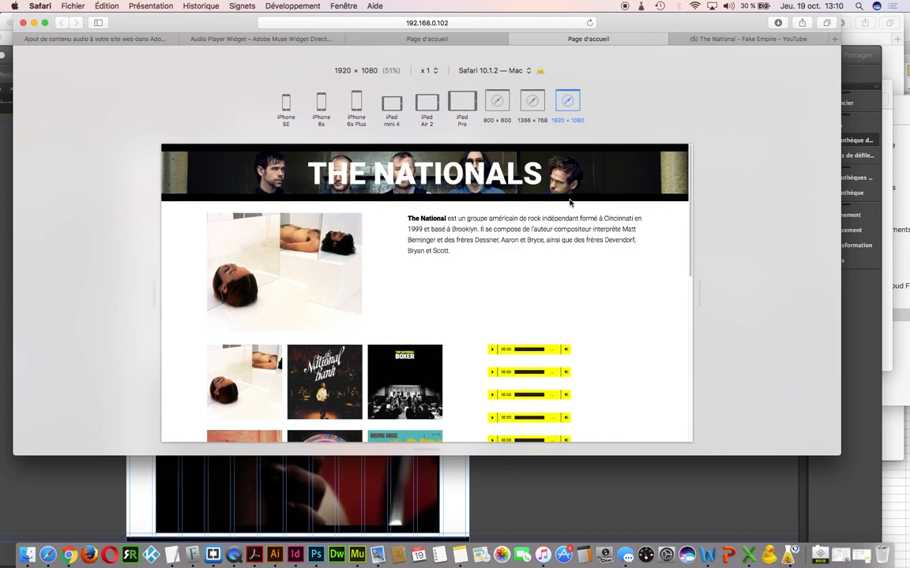
Compare the header and biography layout between the 1366 × 768 and 1920 × 1080 desktop sizes
click(531, 103)
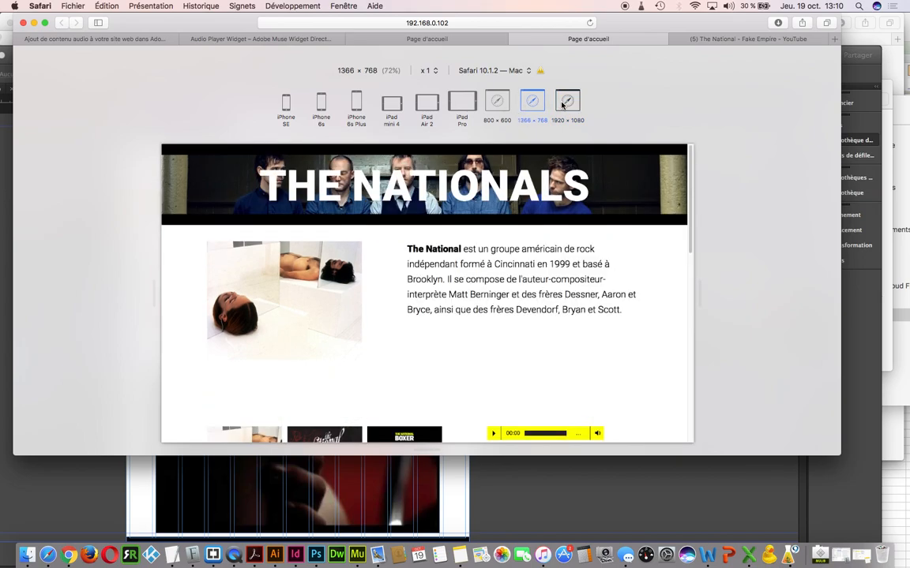
click(552, 107)
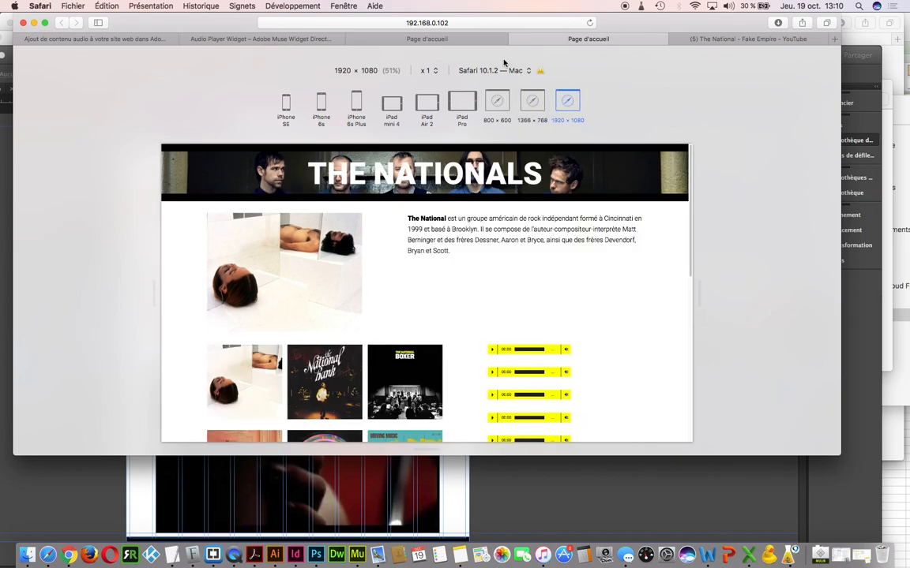
click(275, 5)
key(Escape)
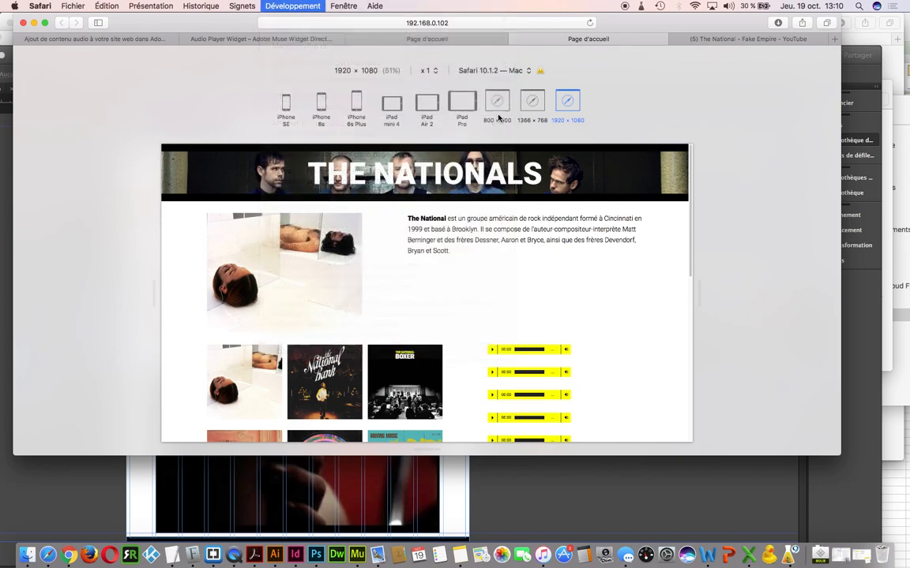
click(532, 104)
click(560, 104)
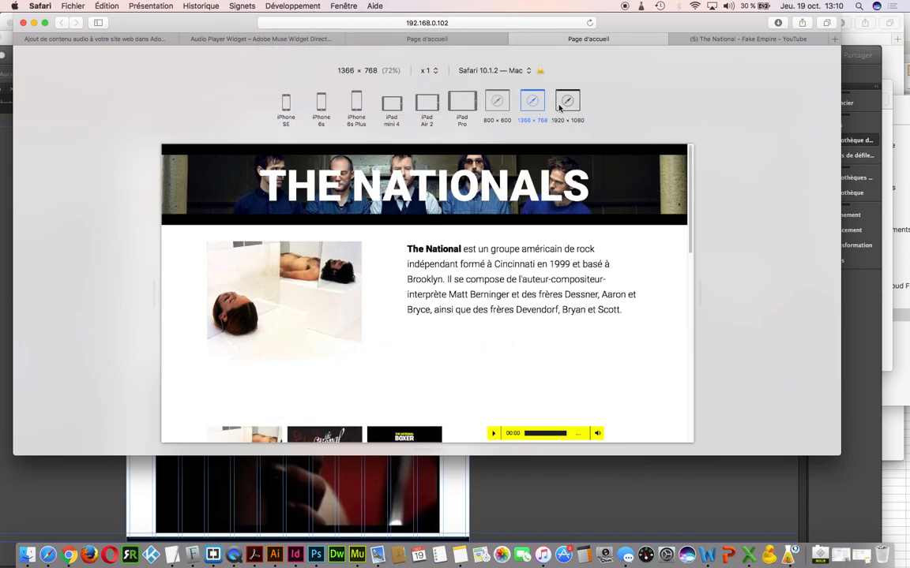
Preview the page on progressively smaller devices: iPad Pro, iPad Air 2, iPad mini 4, iPhone 6s Plus, iPhone 6s and iPhone SE
click(459, 106)
click(428, 107)
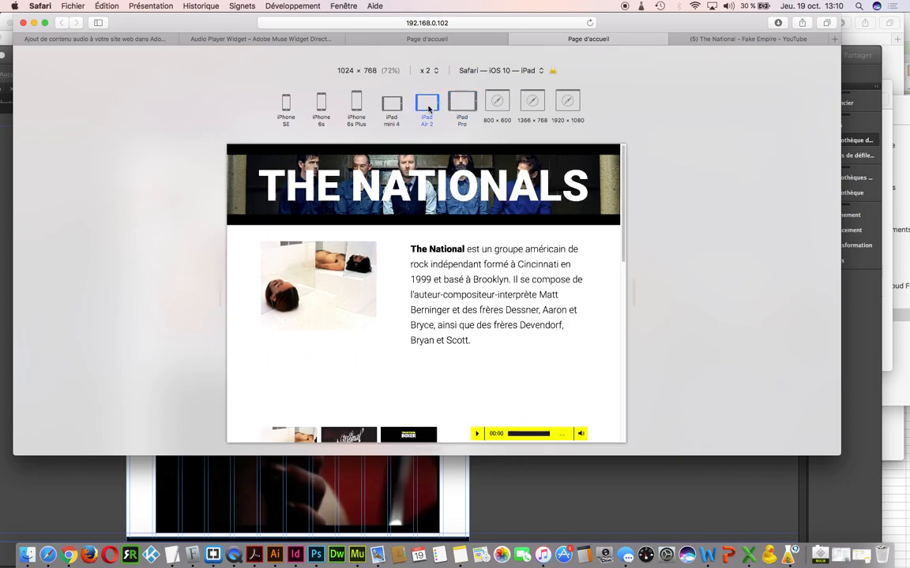
click(390, 106)
click(355, 106)
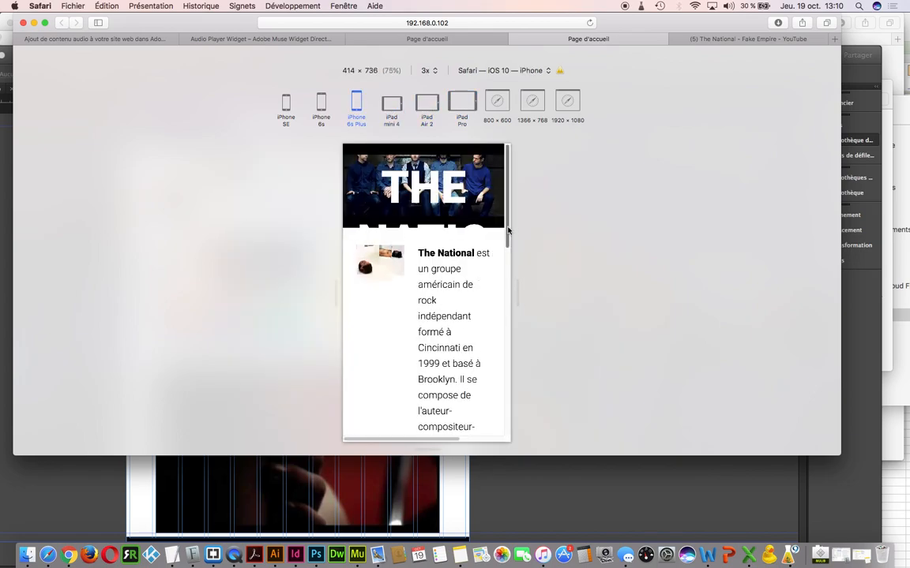
drag(507, 234, 518, 203)
click(321, 107)
click(286, 107)
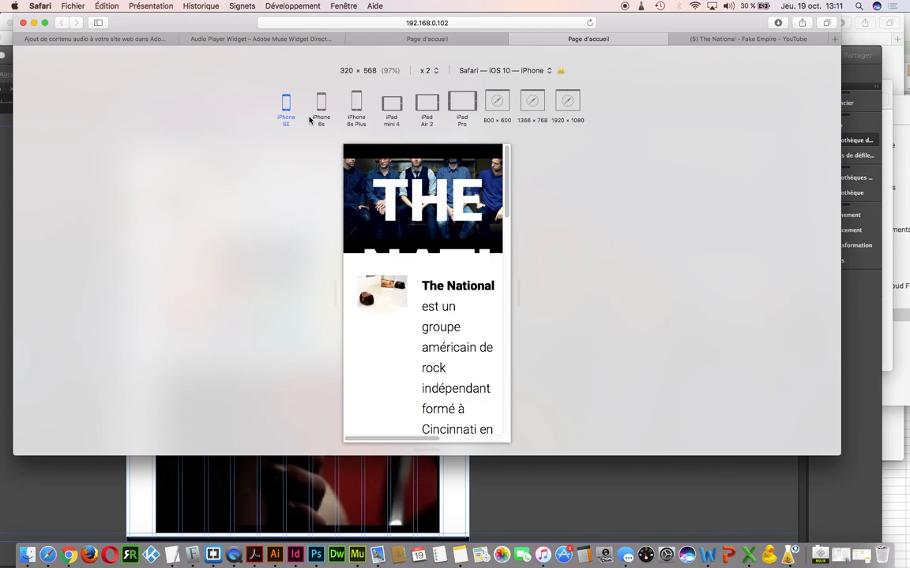
Review the page on iPhone 6s Plus, iPad mini 4 and iPad Pro, returning to the 1920 × 1080 size
click(356, 106)
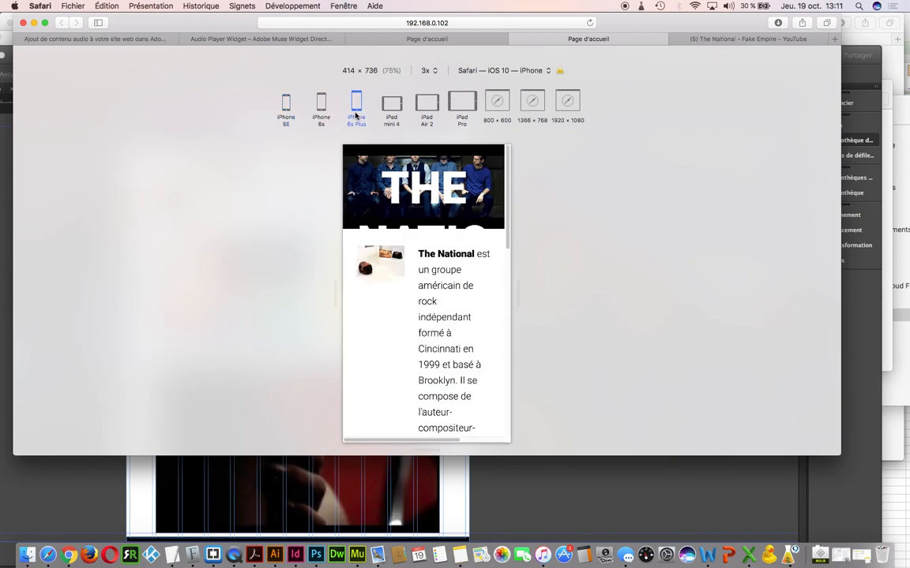
click(391, 104)
click(458, 106)
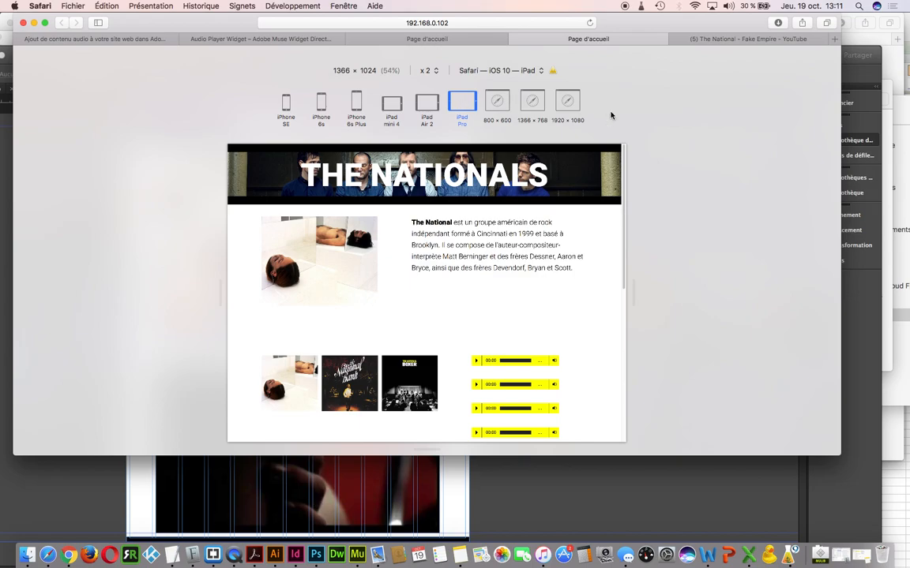
click(569, 103)
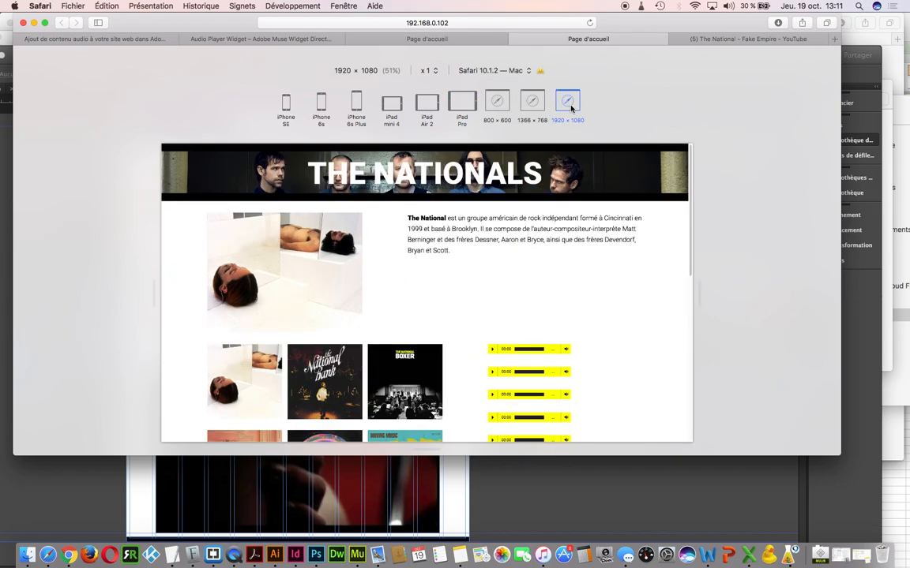
Switch back to Adobe Muse and shift all page content below the banner down to about Y 409
click(540, 480)
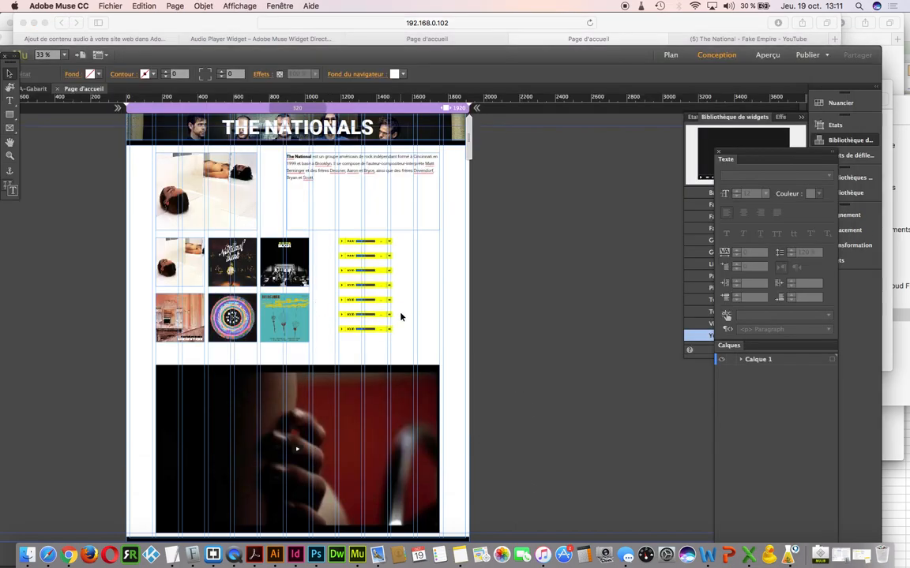
click(176, 181)
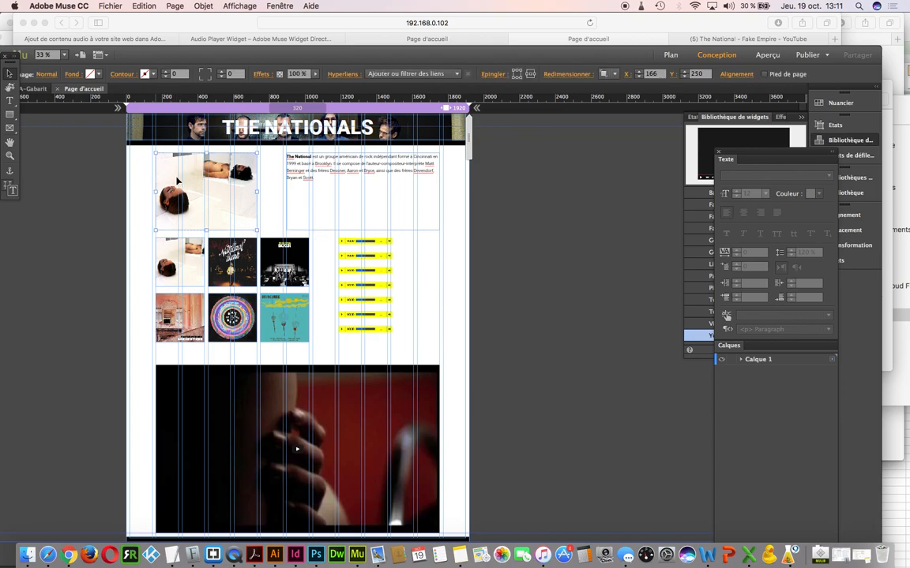
drag(167, 54, 231, 45)
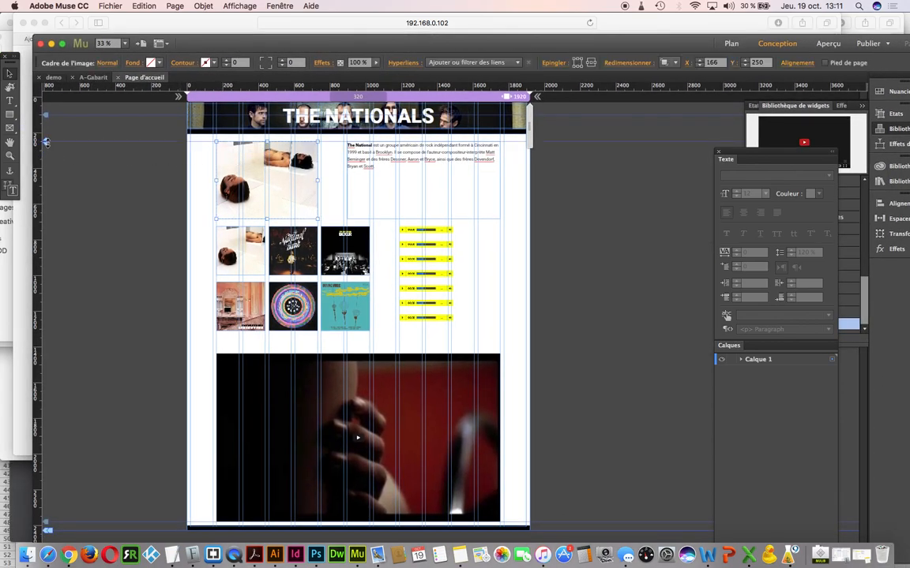
drag(46, 142, 46, 170)
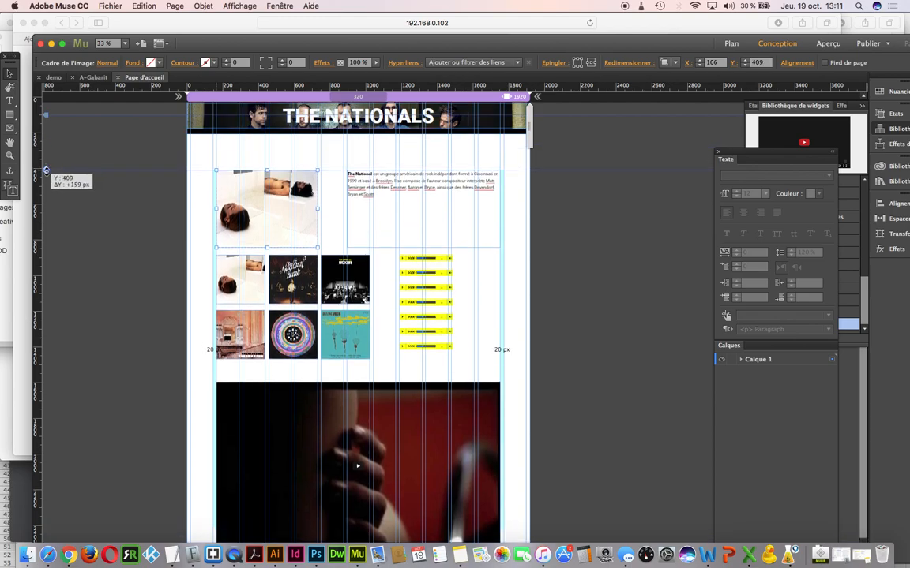
click(120, 209)
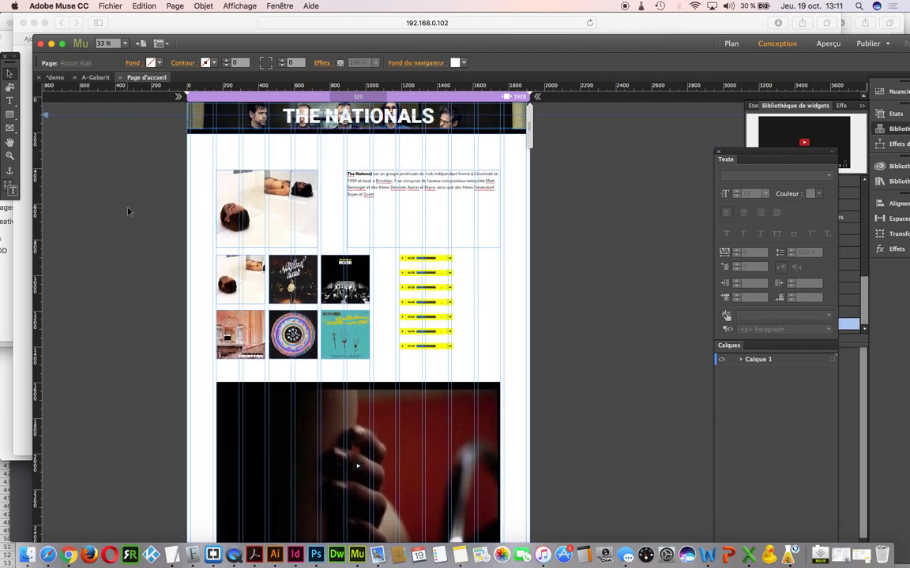
Add a text frame reading "bio" above the large photo and set its text size to 28
click(10, 100)
drag(219, 144, 271, 153)
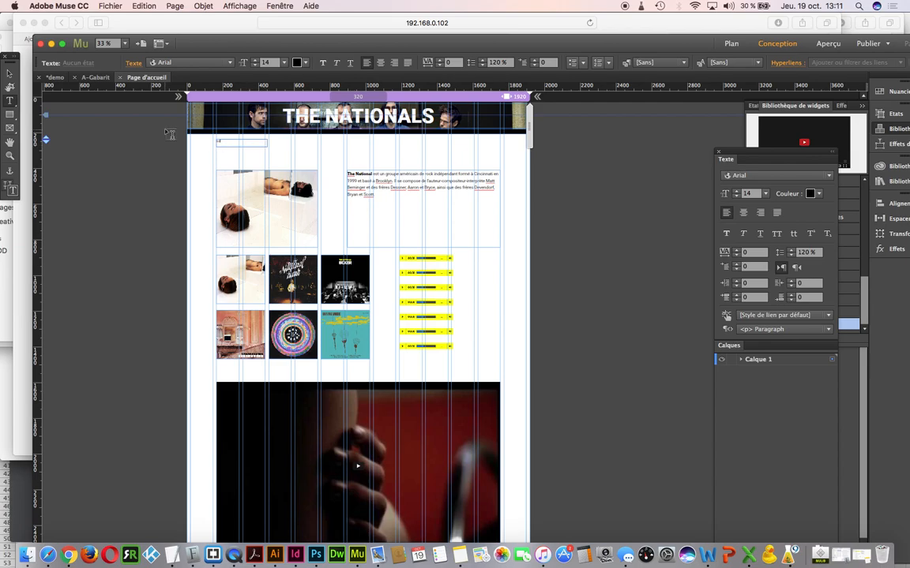
key(super+a)
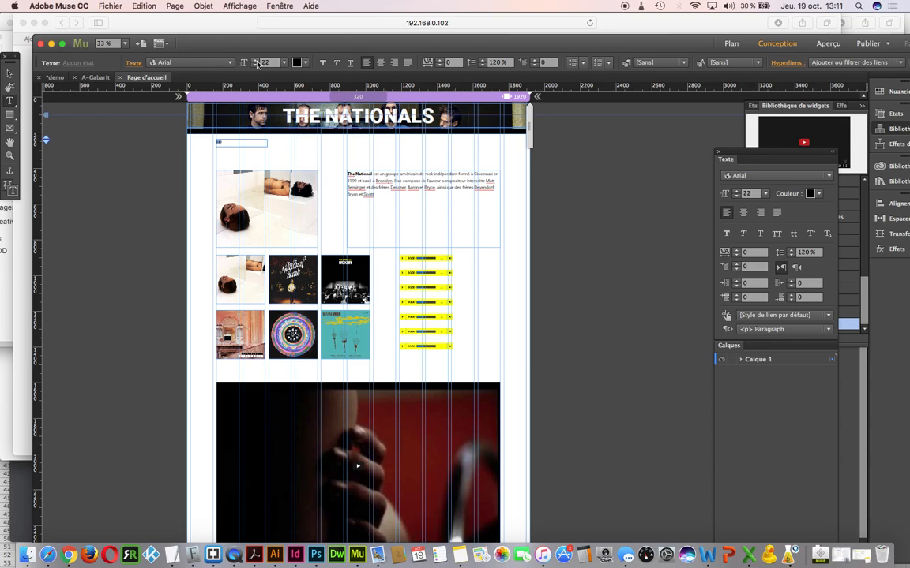
click(256, 61)
click(255, 61)
click(256, 61)
Set the font of the "bio" text to the Roboto Black web font and deselect the frame
click(189, 62)
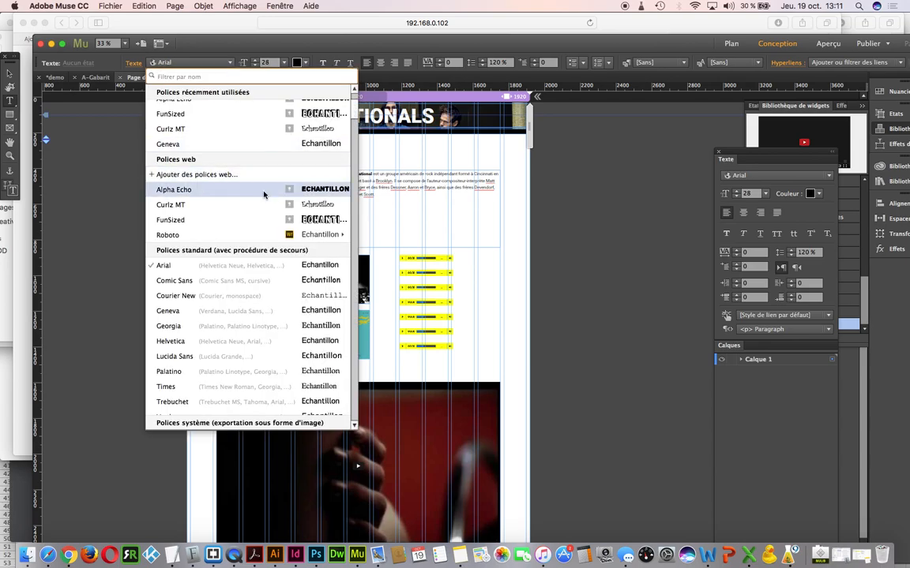
mouse_move(271, 235)
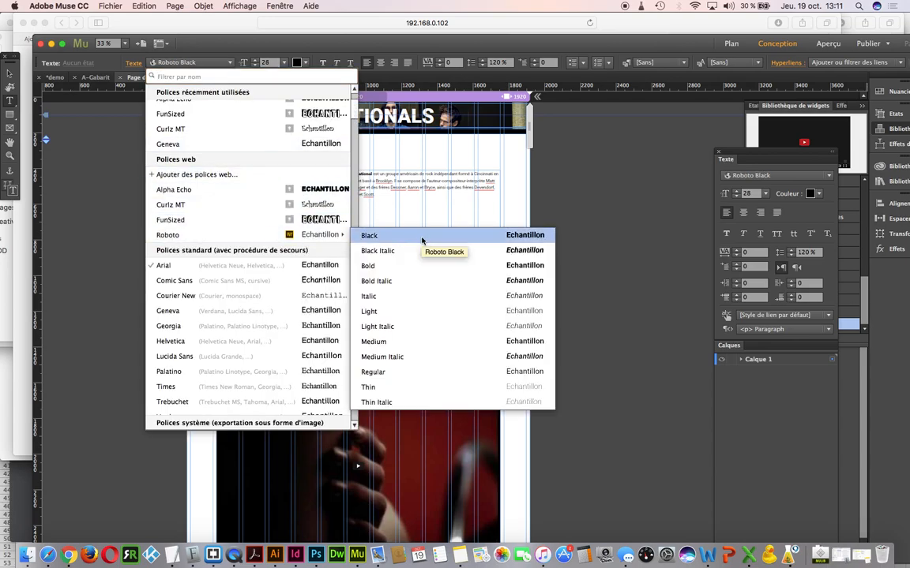
click(421, 237)
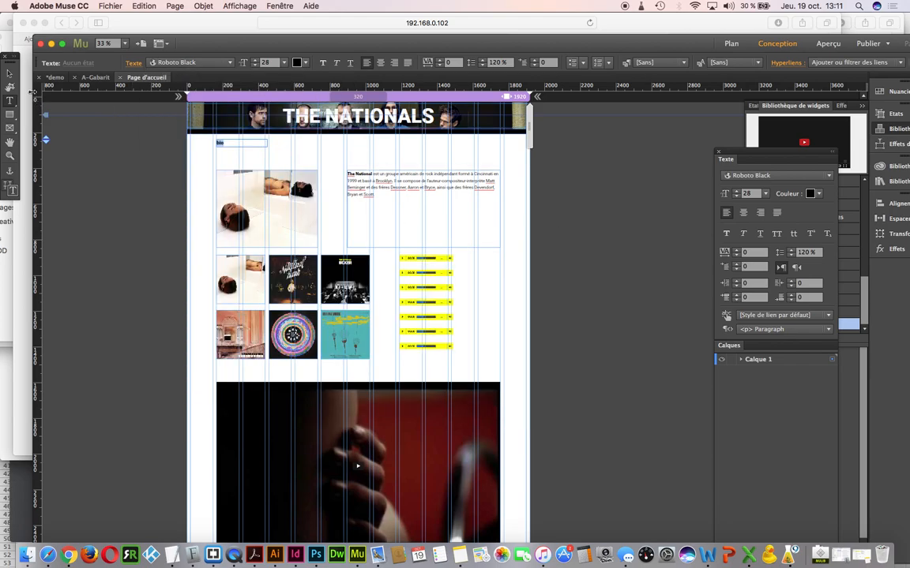
click(10, 74)
click(121, 155)
Narrow the "bio" text frame slightly so its right edge aligns with the column guide
key(super+equal)
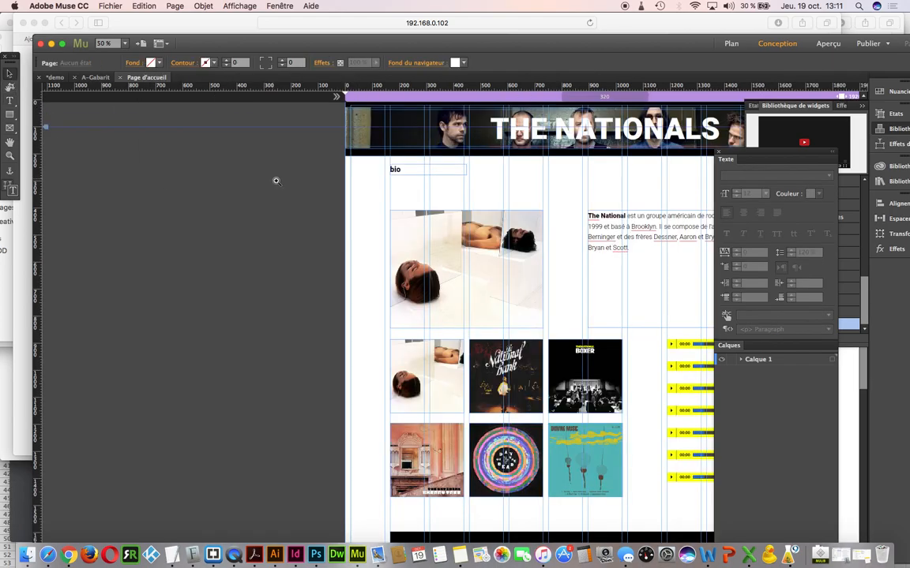
click(431, 169)
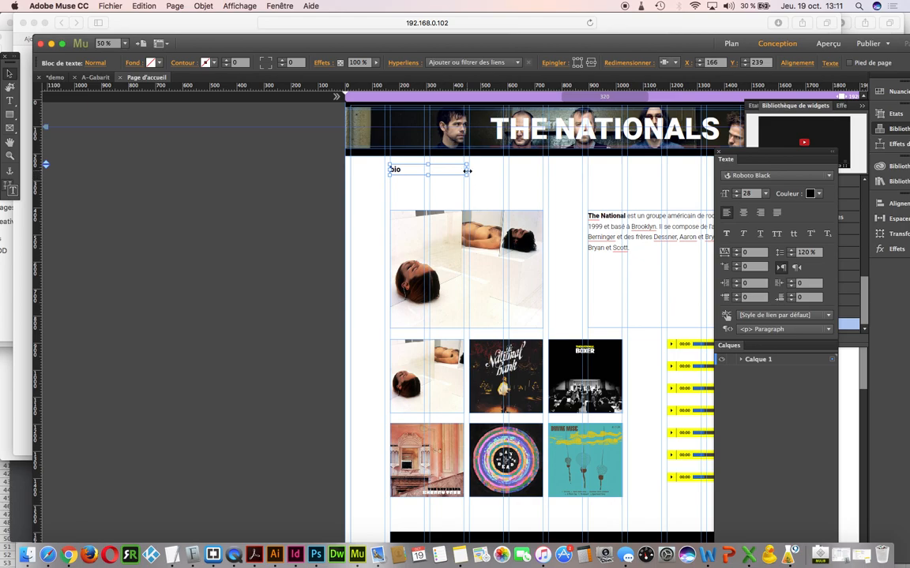
drag(467, 170, 463, 170)
click(454, 186)
Duplicate the "bio" text frame into the next column to its right and change the copy's text to "musique"
drag(363, 194, 272, 172)
click(198, 172)
double_click(245, 168)
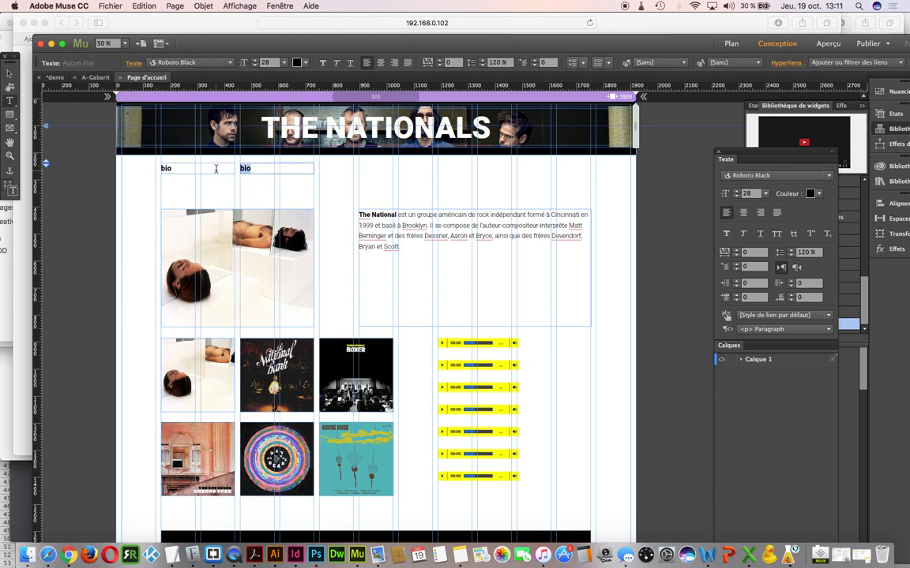
text(mi)
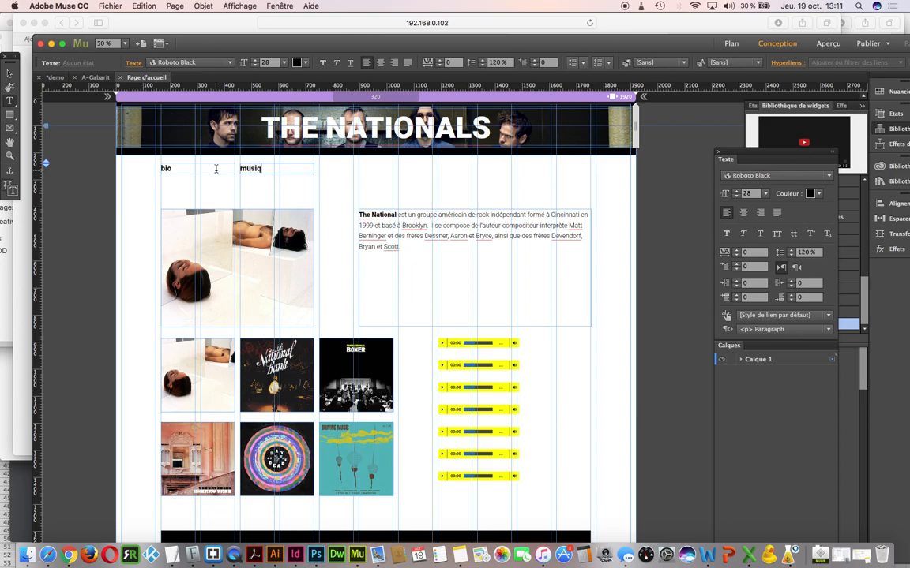
click(10, 73)
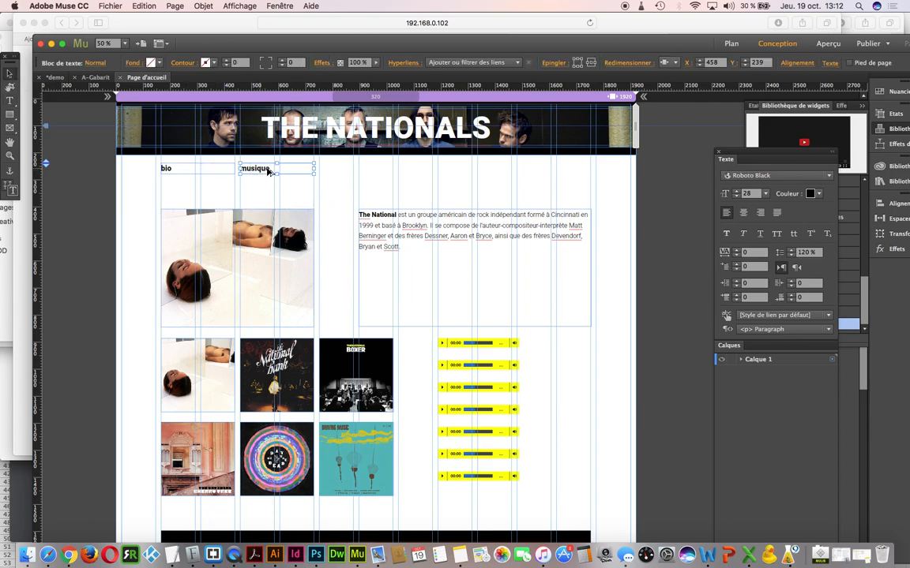
Duplicate the "musique" text frame into the third column, change the copy's text to "video", and deselect it
drag(256, 175, 301, 168)
double_click(341, 171)
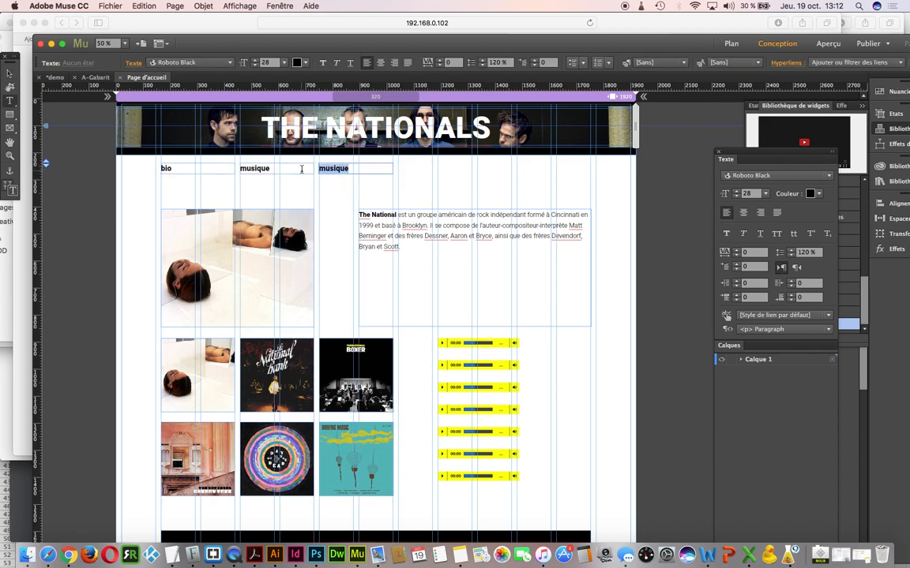
text(video)
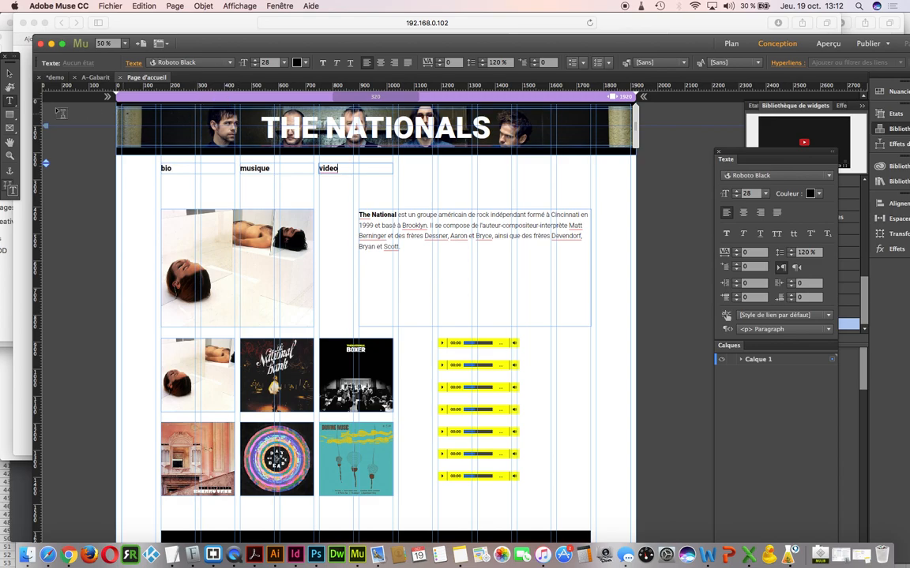
key(Escape)
click(166, 192)
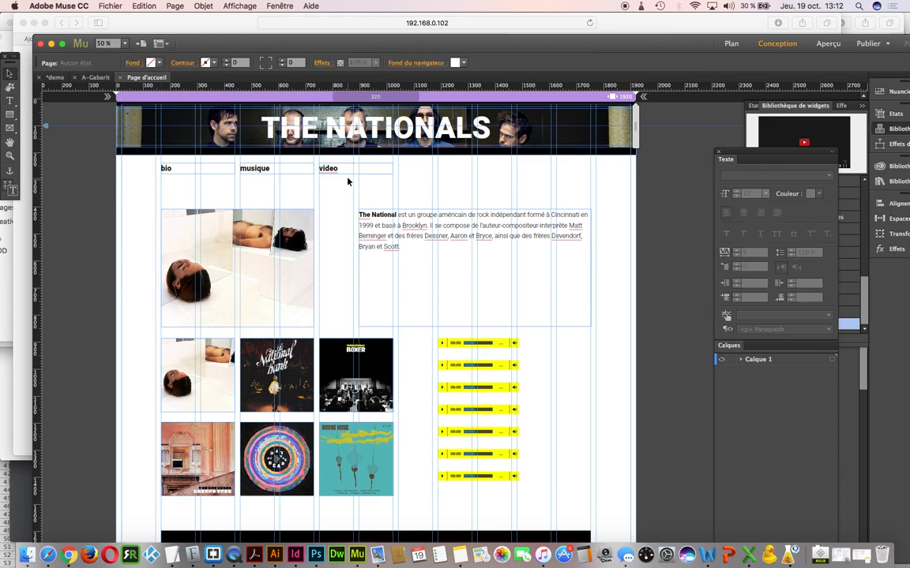
Set the text colour of the three label frames to grey 7F7F7F for their rollover (Survol) state
drag(347, 183, 153, 135)
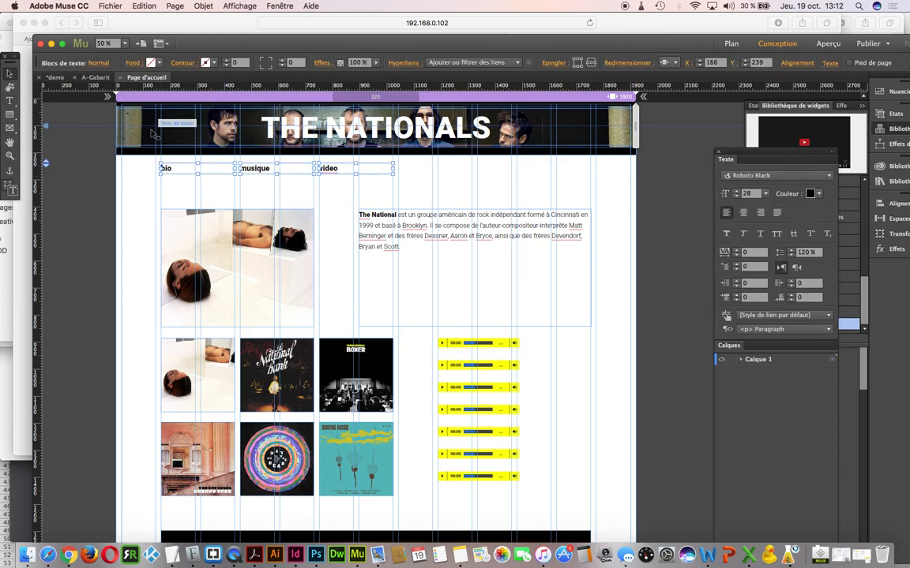
click(89, 63)
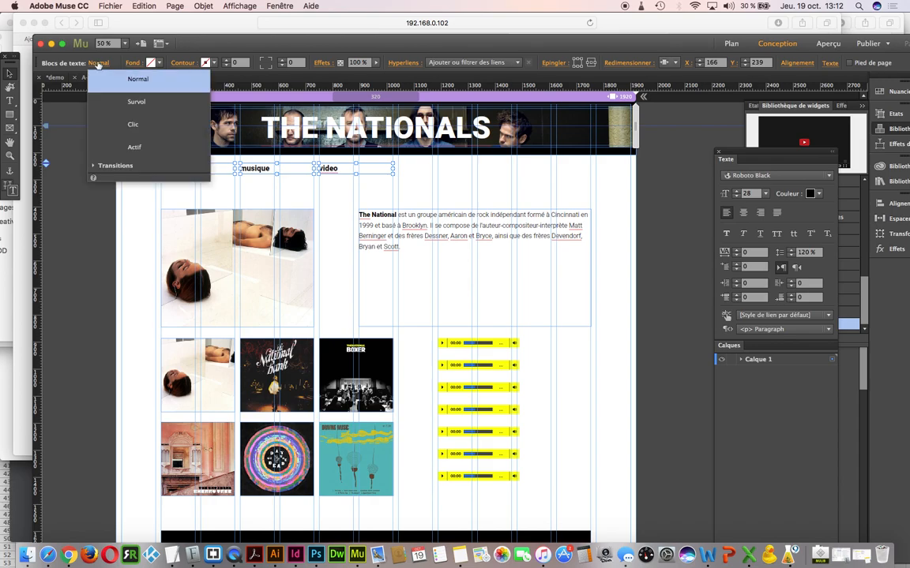
click(120, 101)
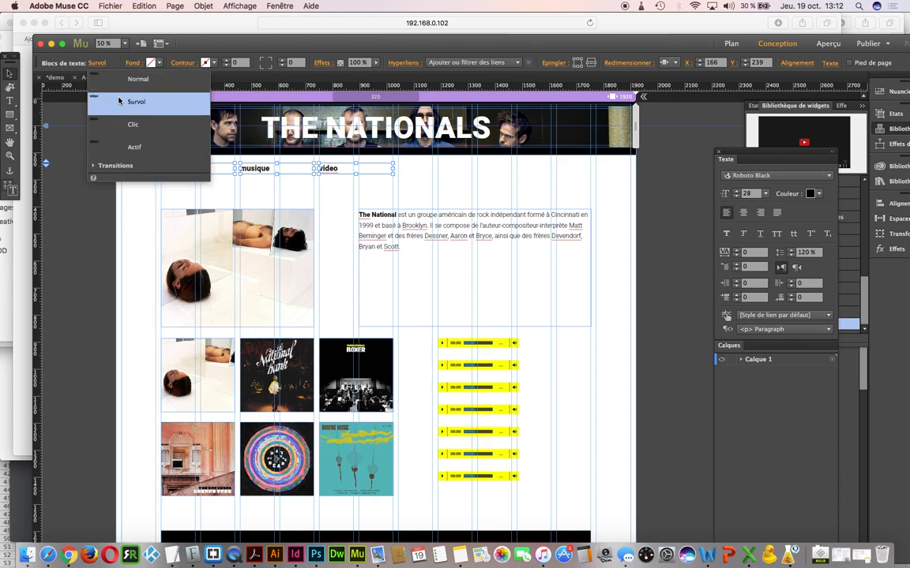
click(176, 49)
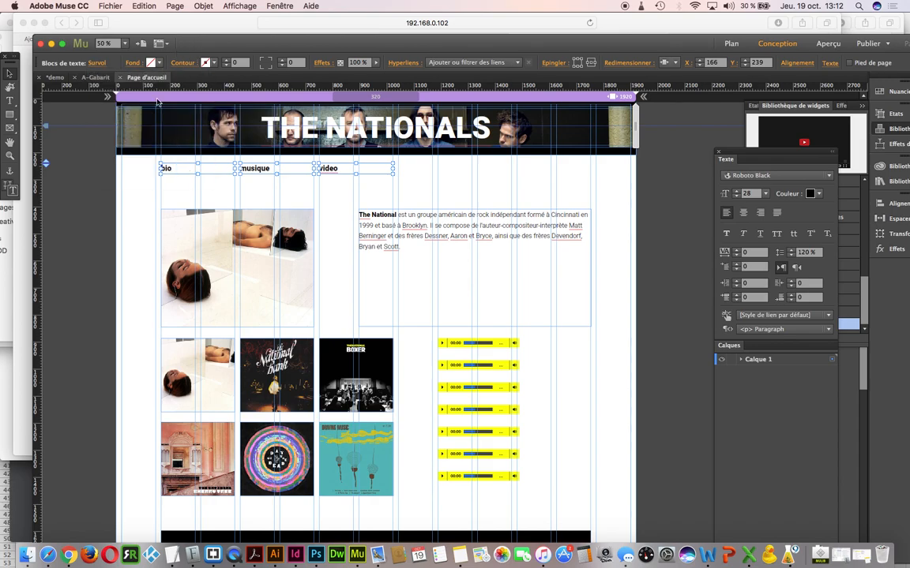
click(829, 63)
click(891, 102)
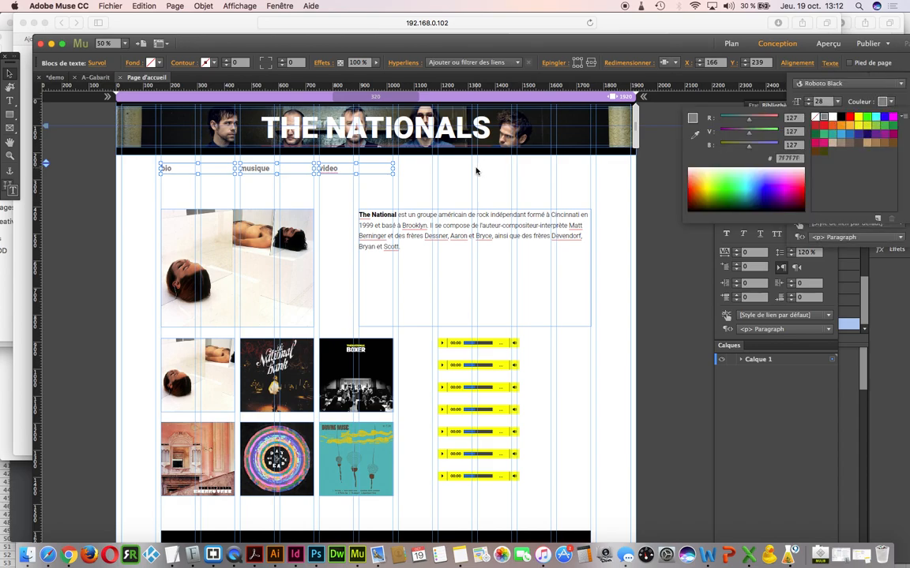
click(105, 61)
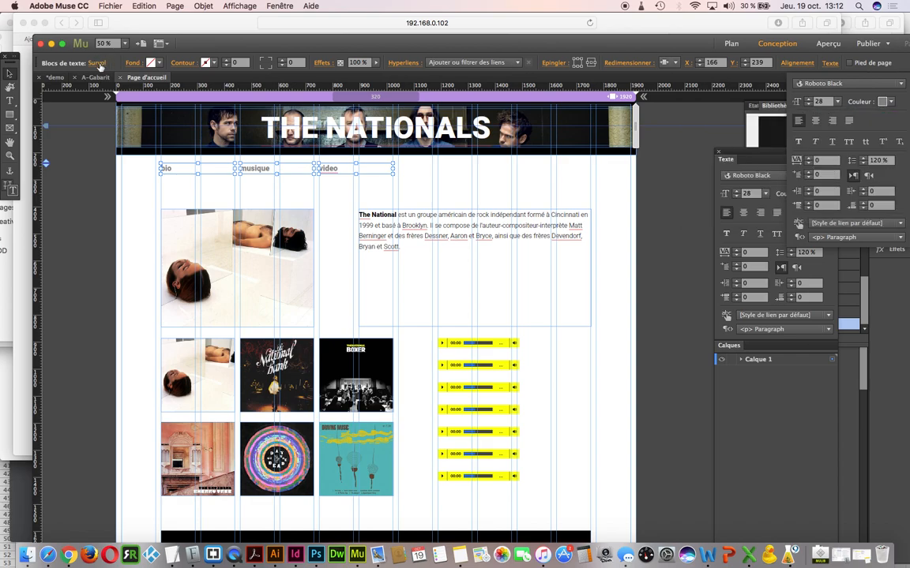
Set the text colour of the three label frames to red for their active (Actif) state and deselect them
click(98, 63)
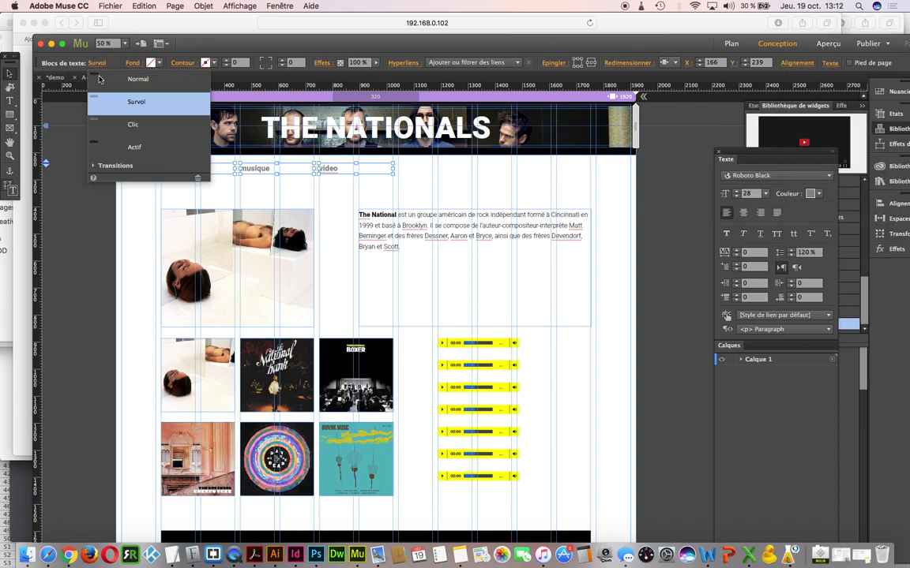
click(124, 125)
click(126, 149)
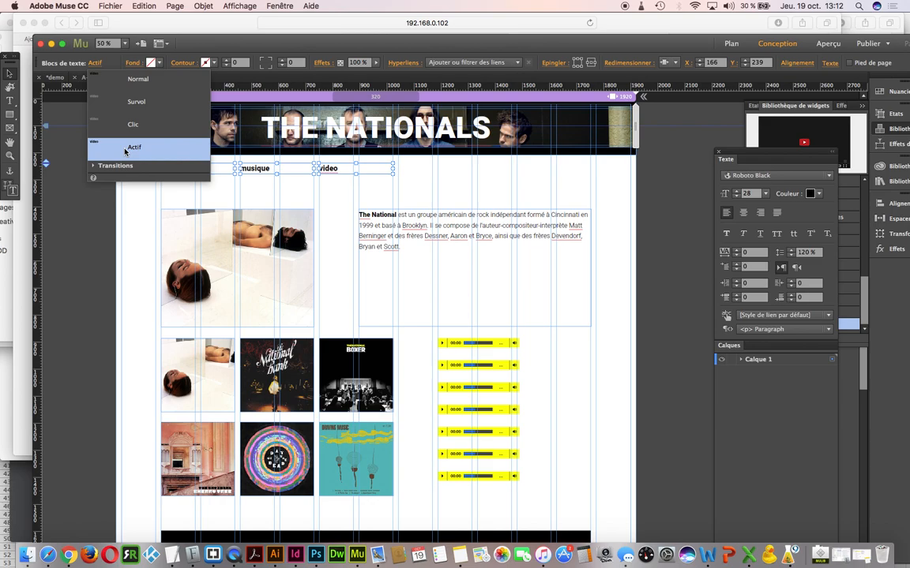
click(828, 63)
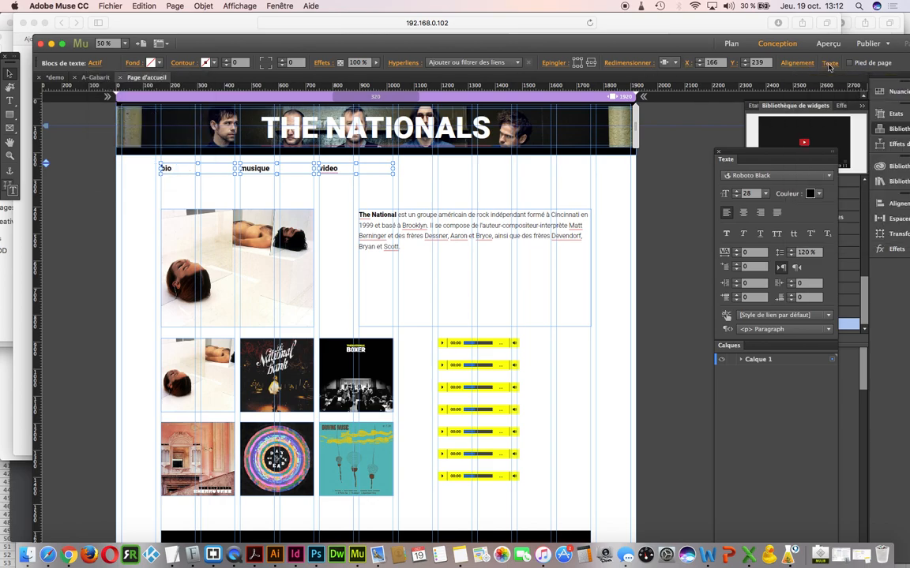
click(892, 102)
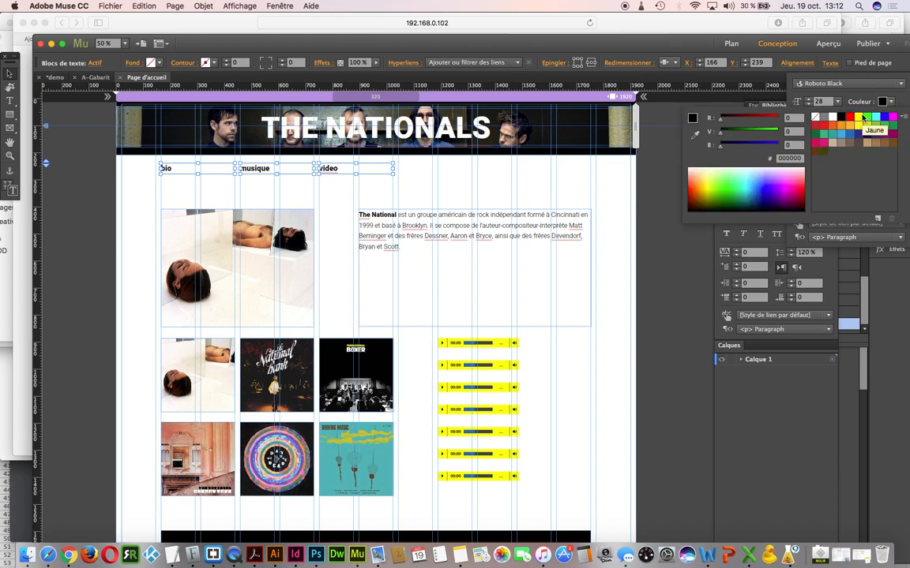
click(857, 119)
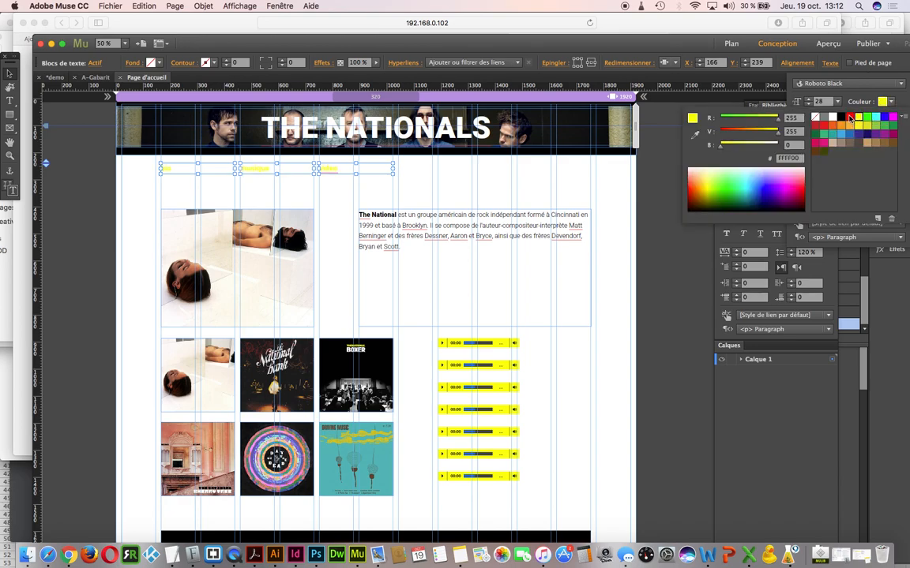
click(849, 119)
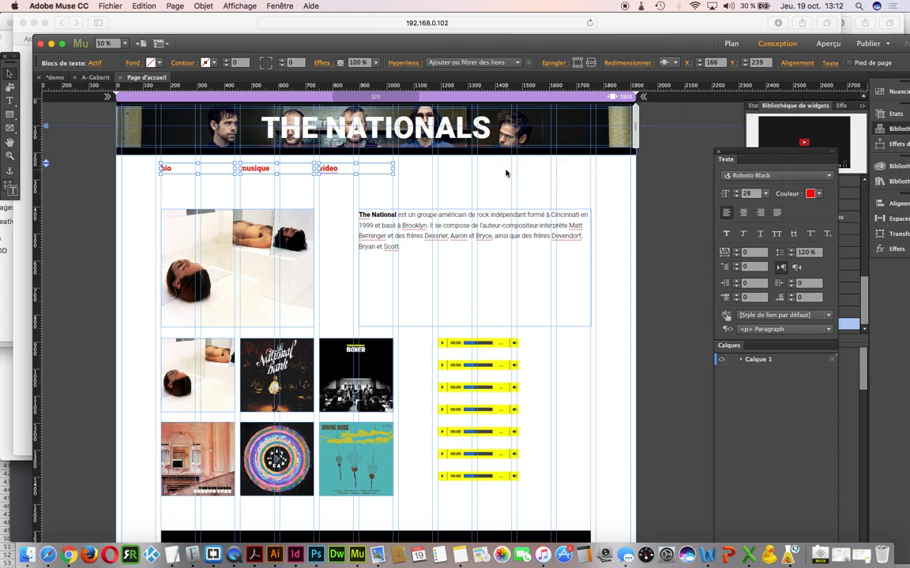
click(408, 184)
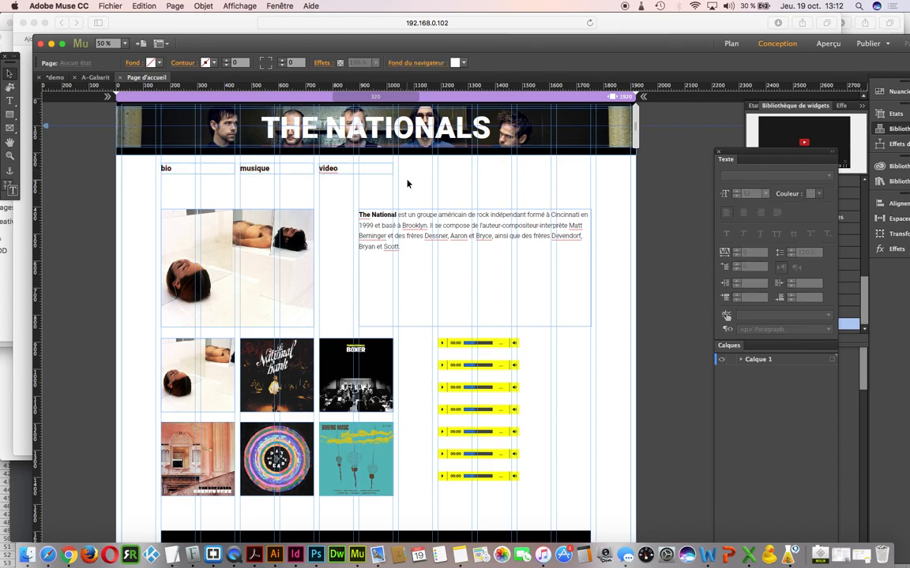
click(180, 175)
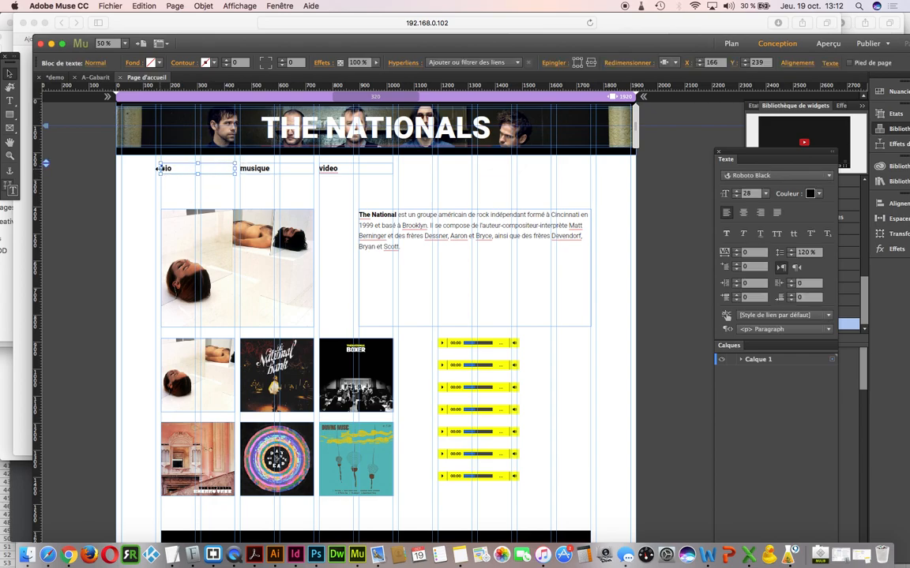
drag(161, 168, 164, 168)
click(251, 171)
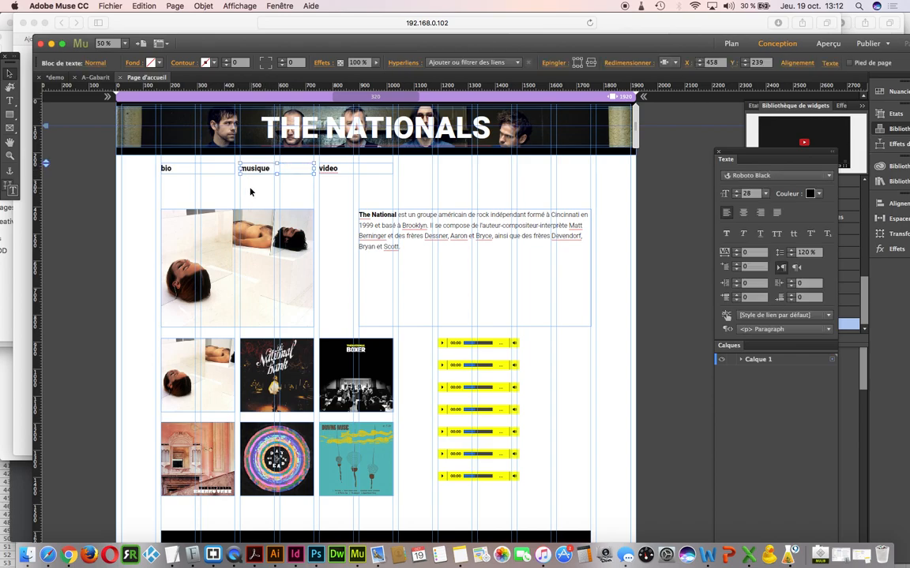
Preview the site in the browser and compare the label row at 800 × 600, 1366 × 768 and 1920 × 1080
click(111, 5)
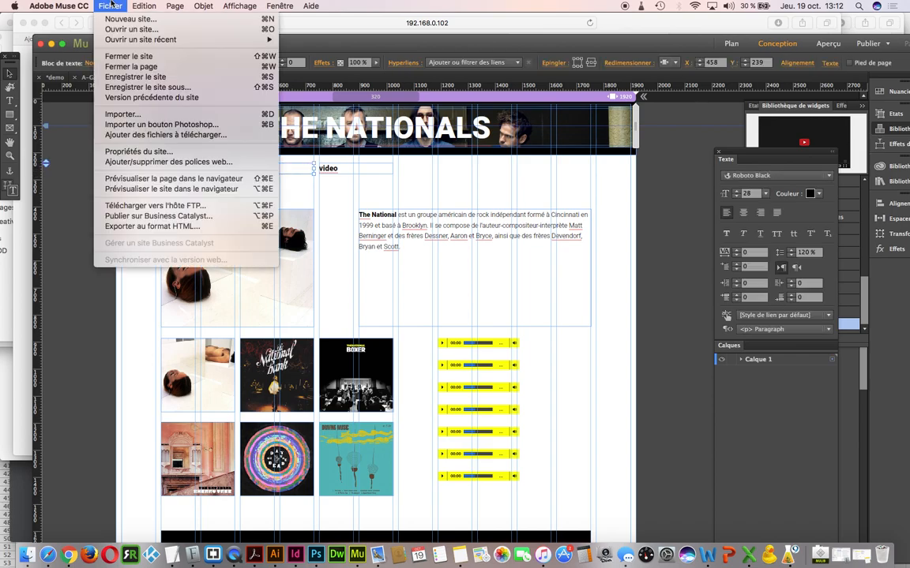
click(172, 189)
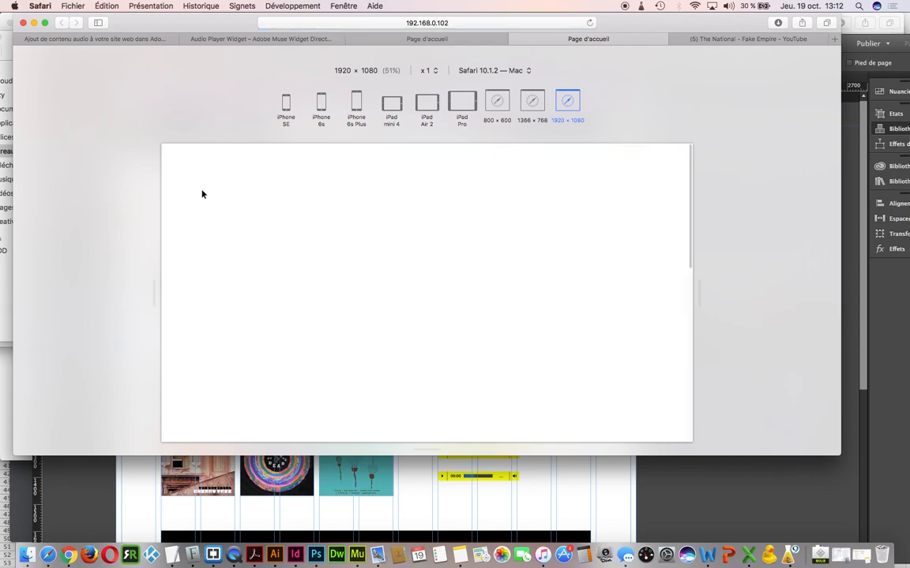
click(495, 109)
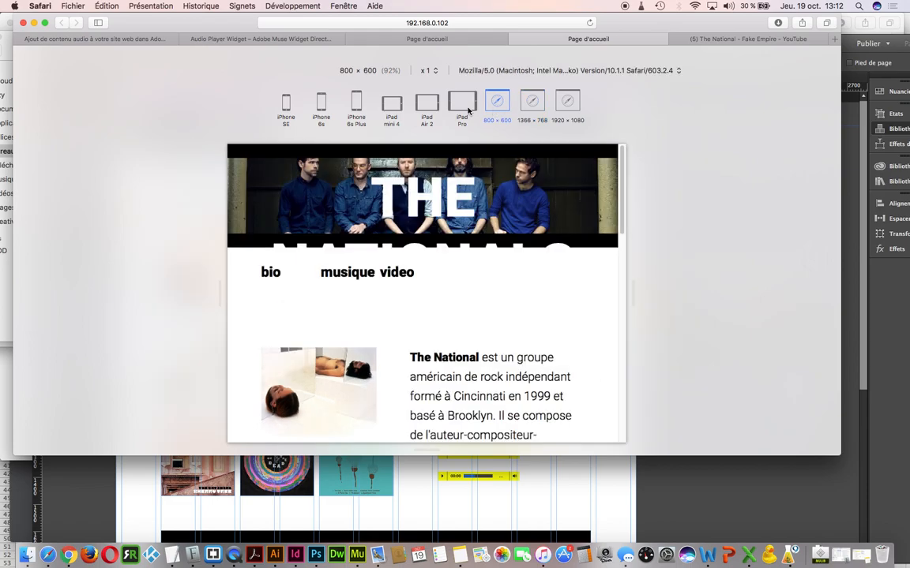
click(532, 103)
click(561, 107)
click(531, 105)
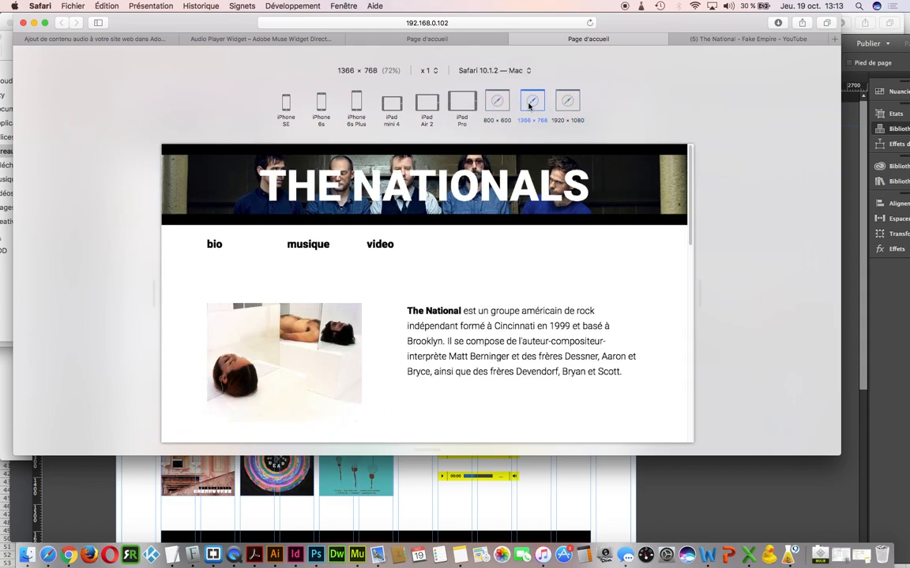
click(497, 106)
click(533, 101)
click(574, 105)
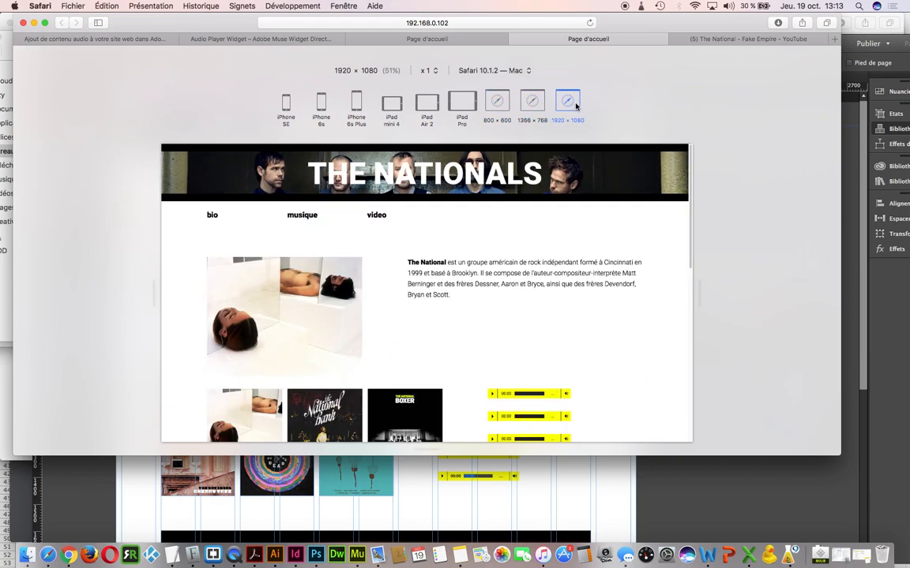
click(536, 111)
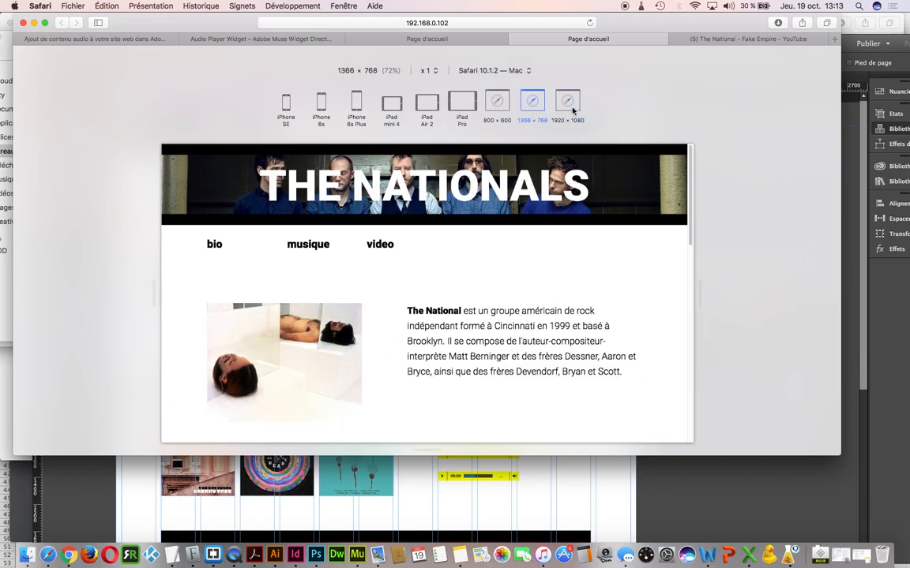
click(573, 109)
click(532, 107)
click(568, 108)
click(535, 106)
click(557, 107)
click(534, 107)
click(563, 103)
click(532, 102)
click(496, 101)
click(530, 108)
click(564, 104)
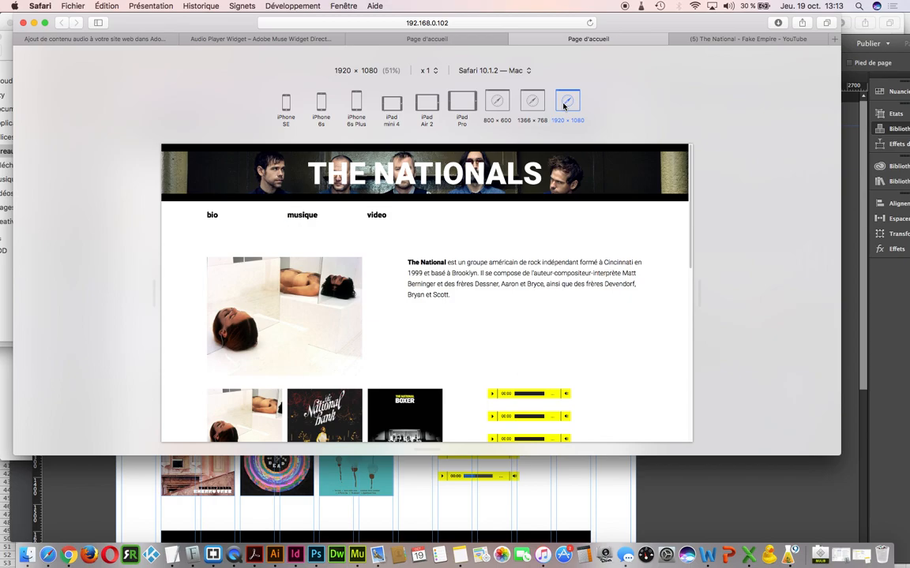
Switch back to Adobe Muse and review the "video", "musique" and "bio" text frames one by one
click(653, 525)
click(345, 171)
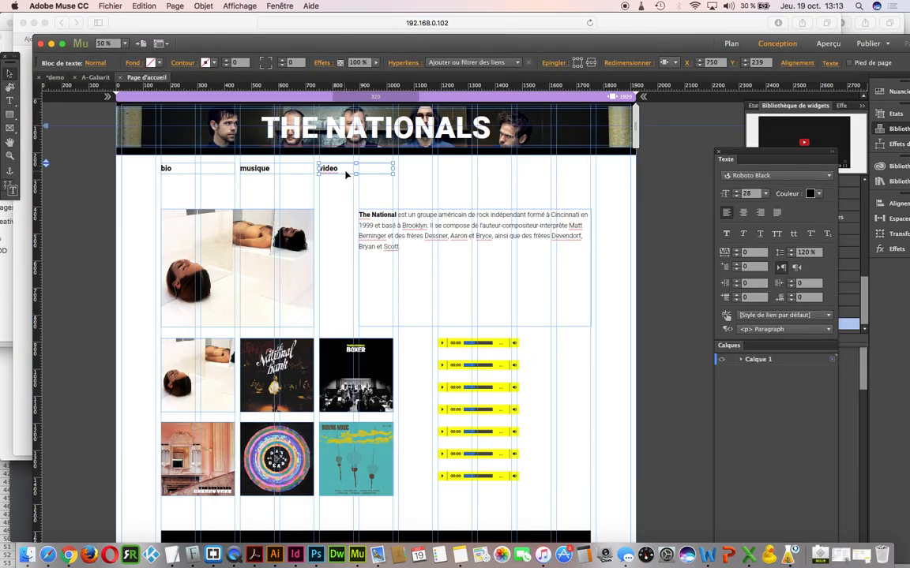
click(276, 170)
click(173, 170)
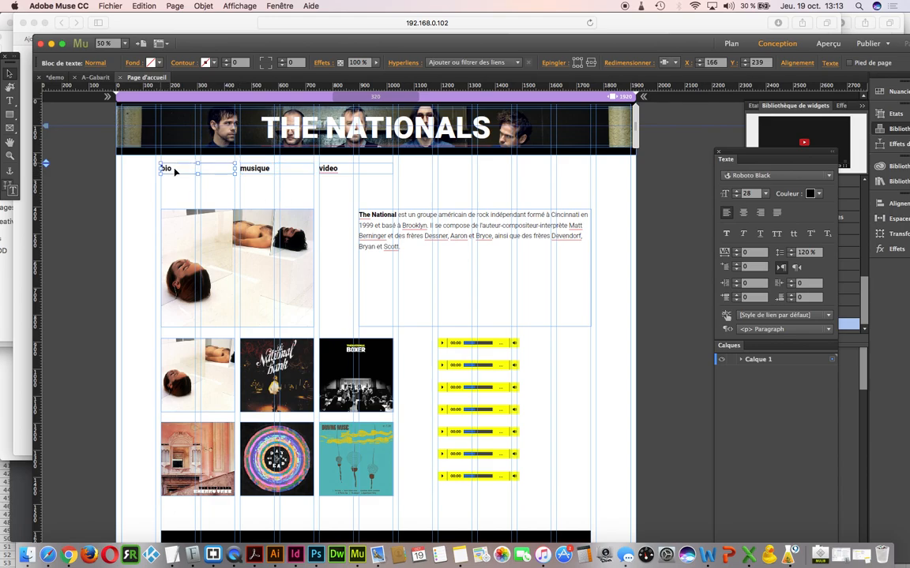
click(269, 169)
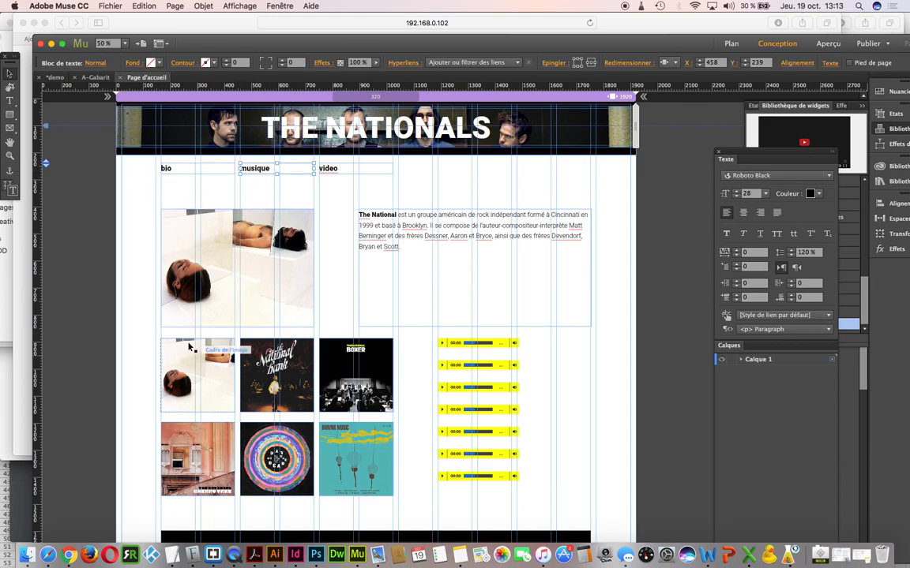
click(326, 196)
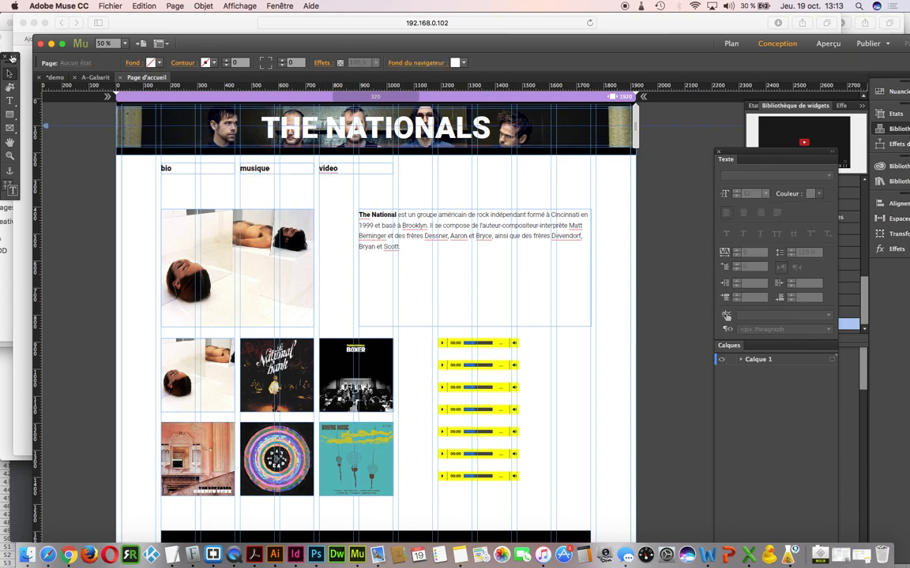
Place an anchor at the upper-left corner of the large photo, at about X 146, Y 409, and name it "bio"
click(12, 173)
click(163, 213)
double_click(157, 214)
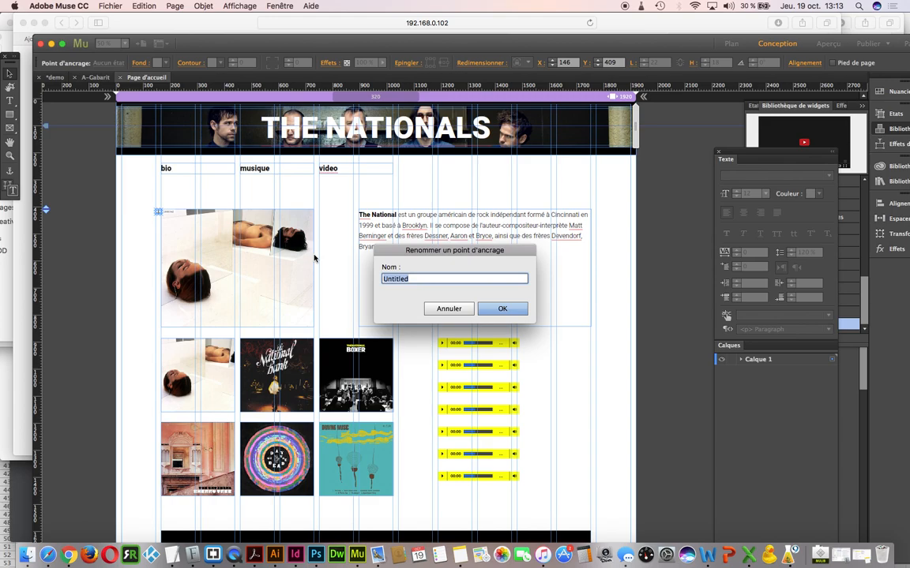
text(bio)
key(Return)
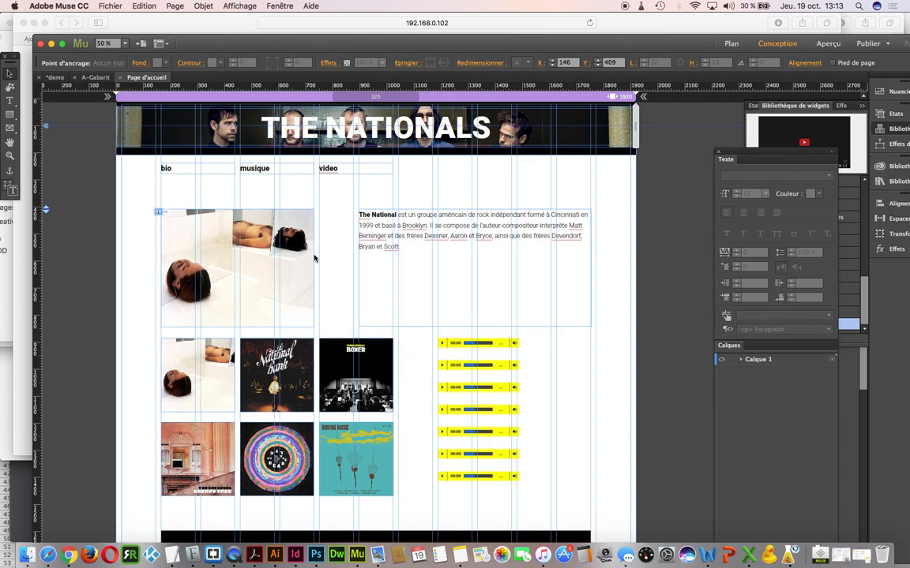
Place an anchor at the upper-left corner of the album cover grid, at about X 146, Y 886, and name it "musique"
click(159, 344)
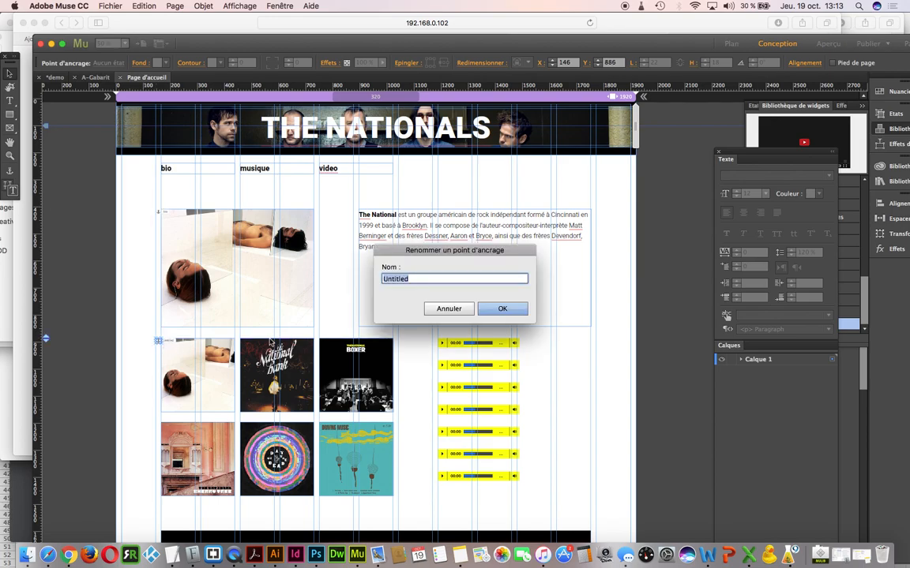
text(musique)
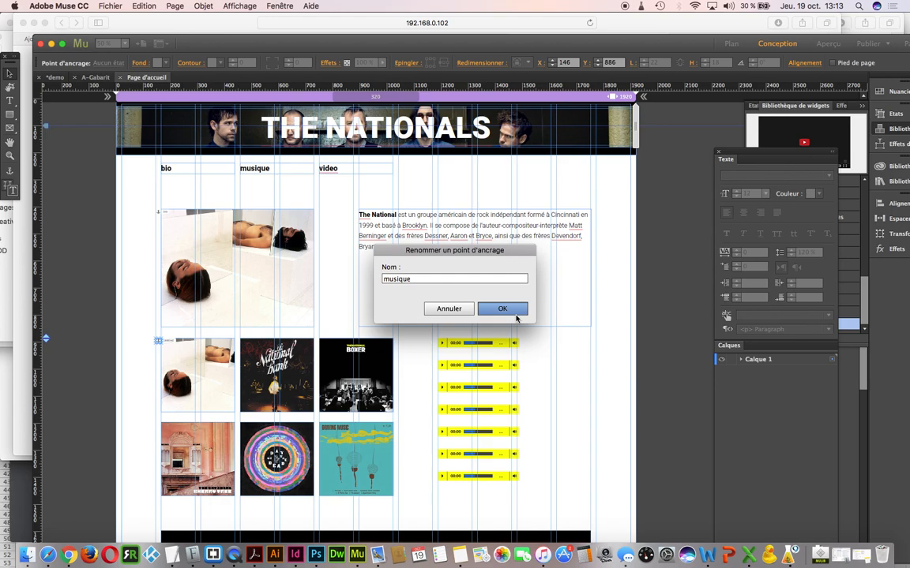
click(502, 309)
Place an anchor at the upper-left corner of the large video, at about X 146, Y 1597, and name it "video"
scroll(524, 330, down, 3)
scroll(524, 330, down, 4)
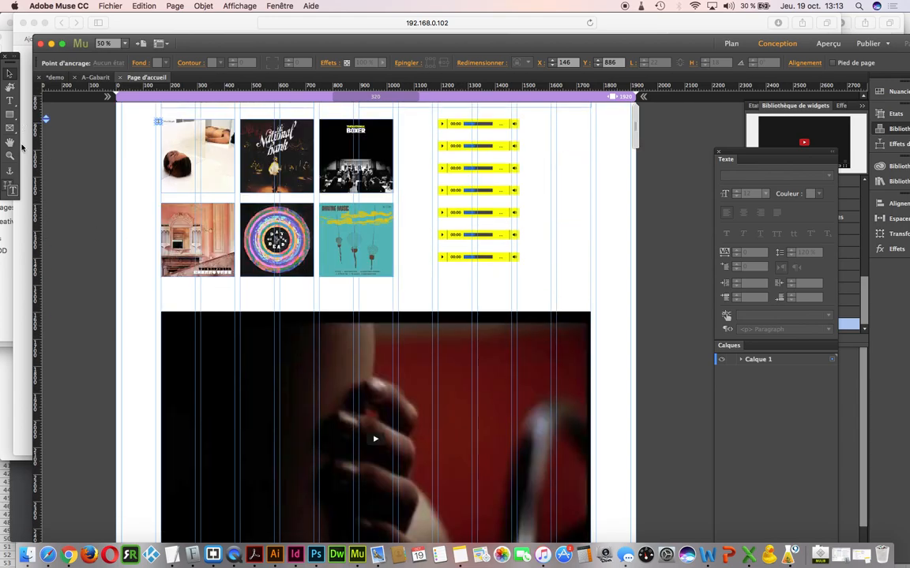
click(9, 170)
click(155, 313)
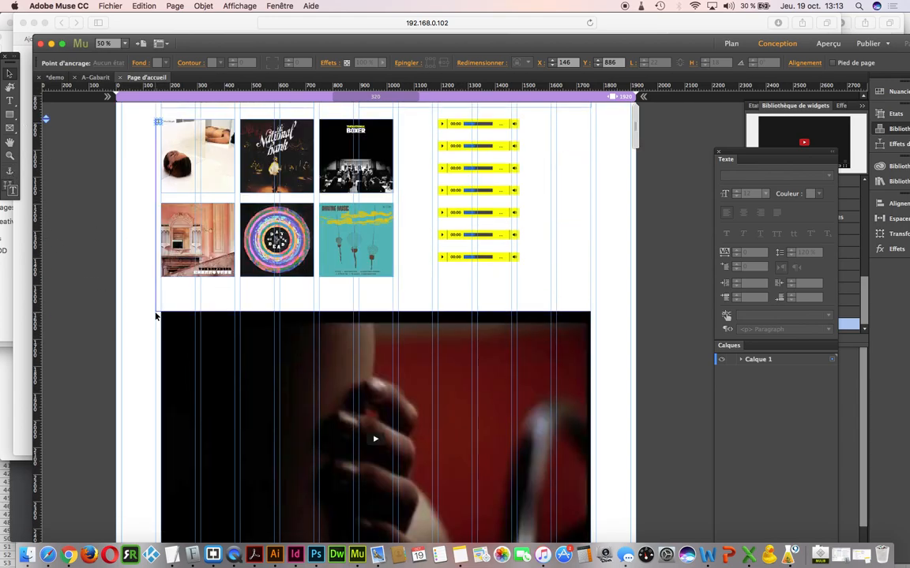
text(video)
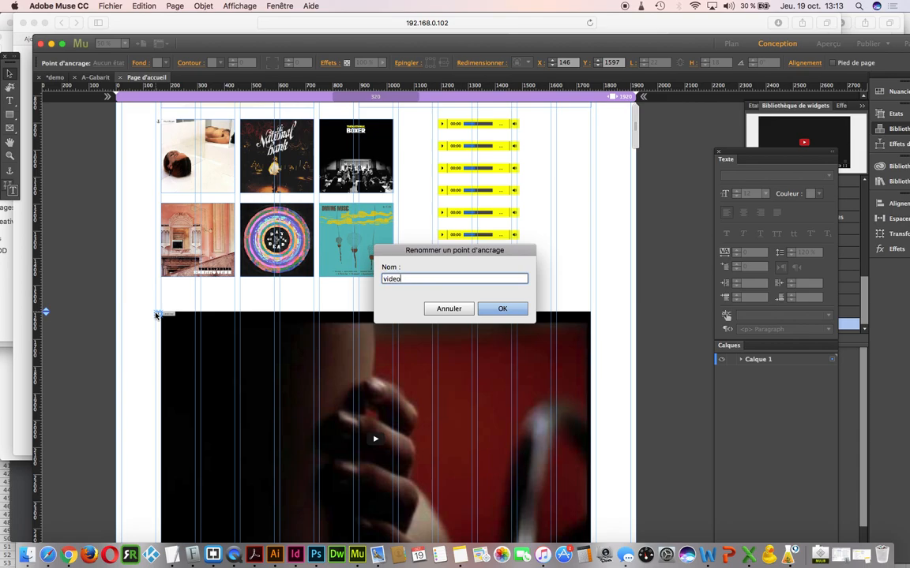
key(Return)
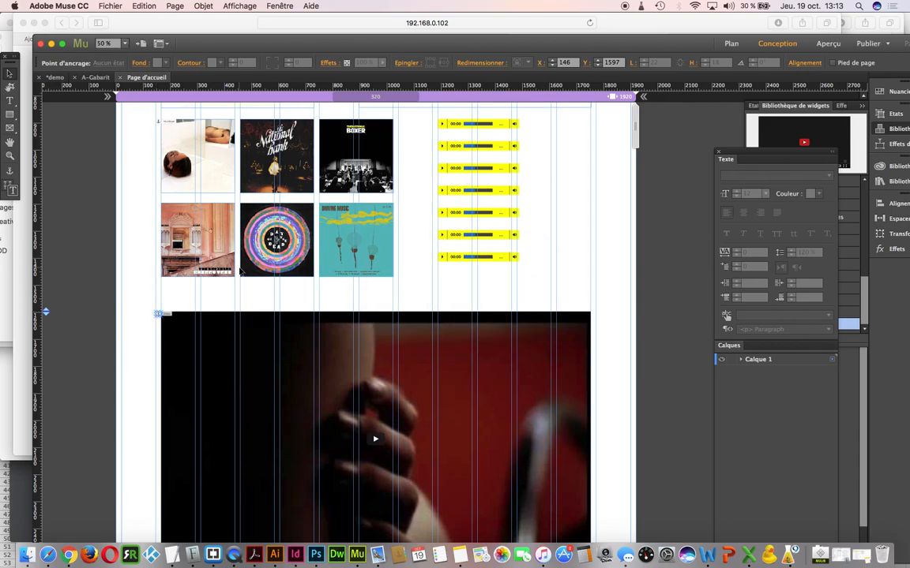
Link the "bio" label to the bio anchor and the "musique" label to the musique anchor
scroll(239, 271, up, 6)
click(194, 174)
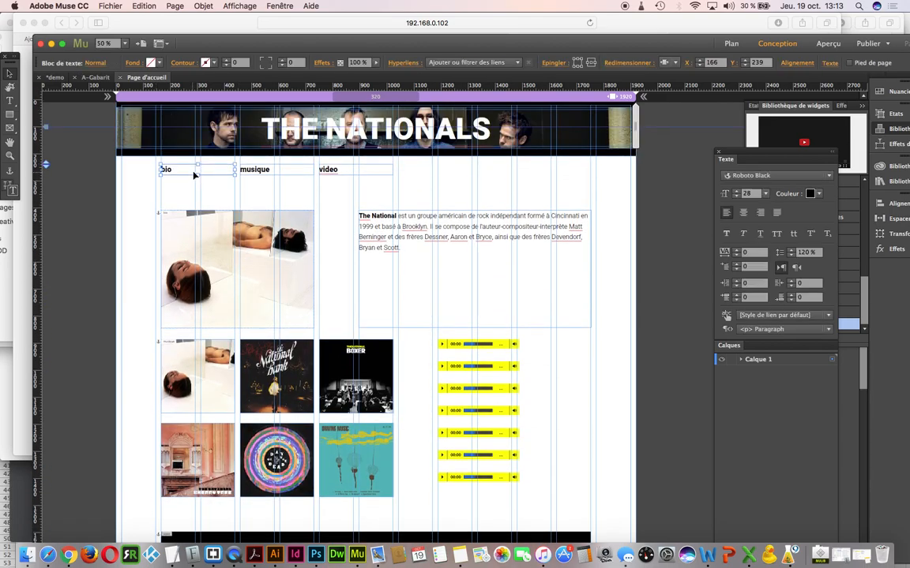
click(512, 63)
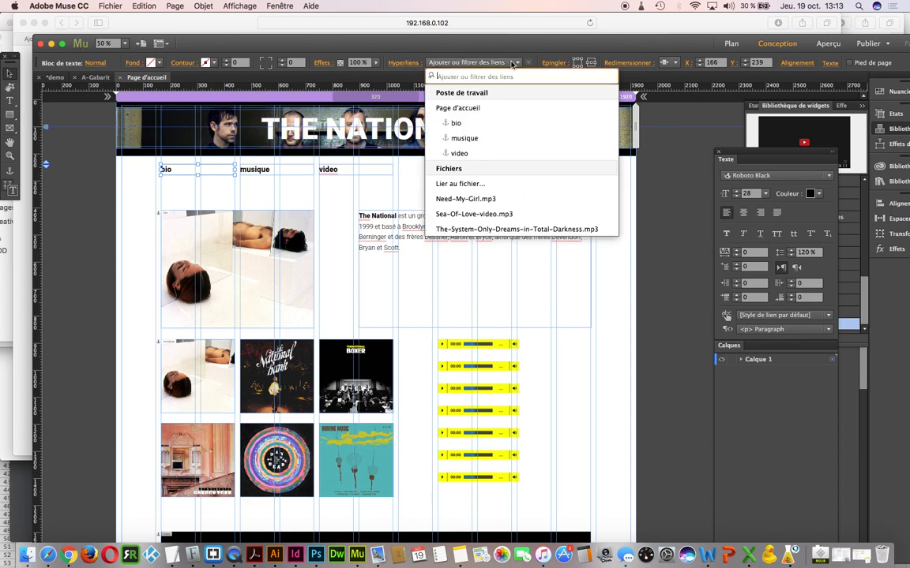
click(508, 124)
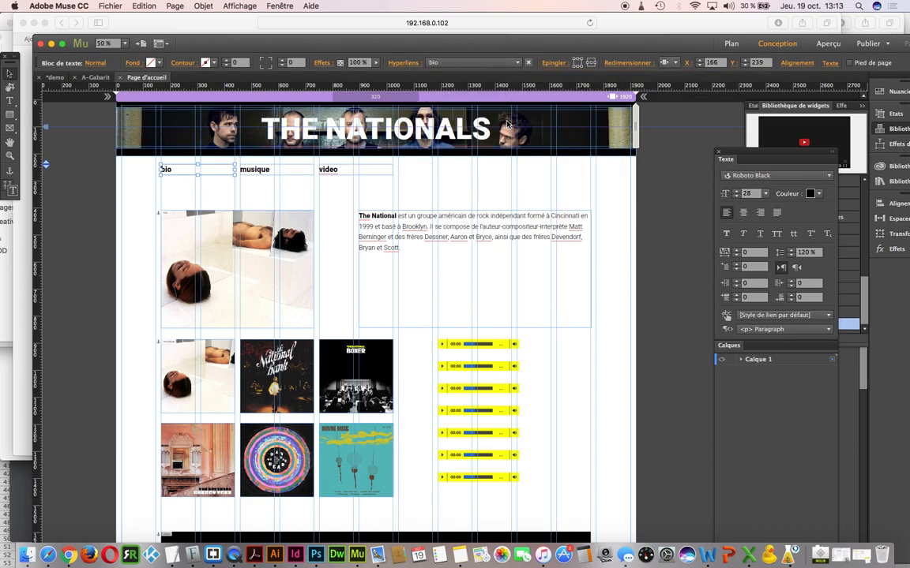
click(265, 174)
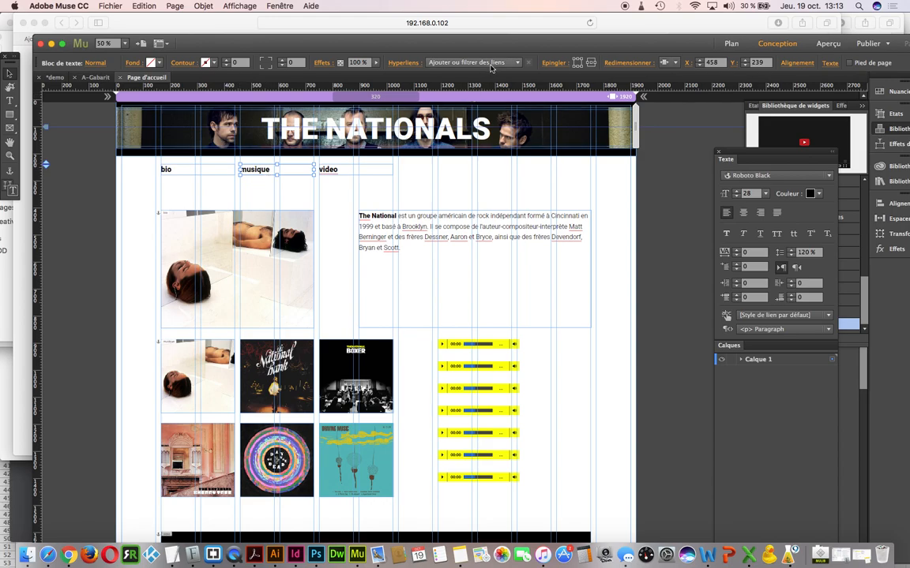
click(490, 67)
click(482, 139)
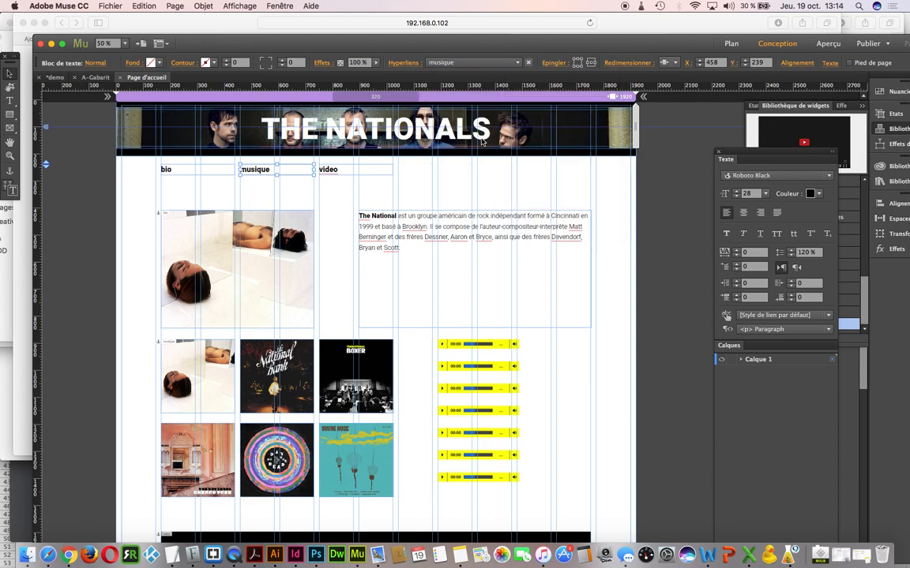
Link the "video" label to the video anchor, deselect it and save the site
click(364, 170)
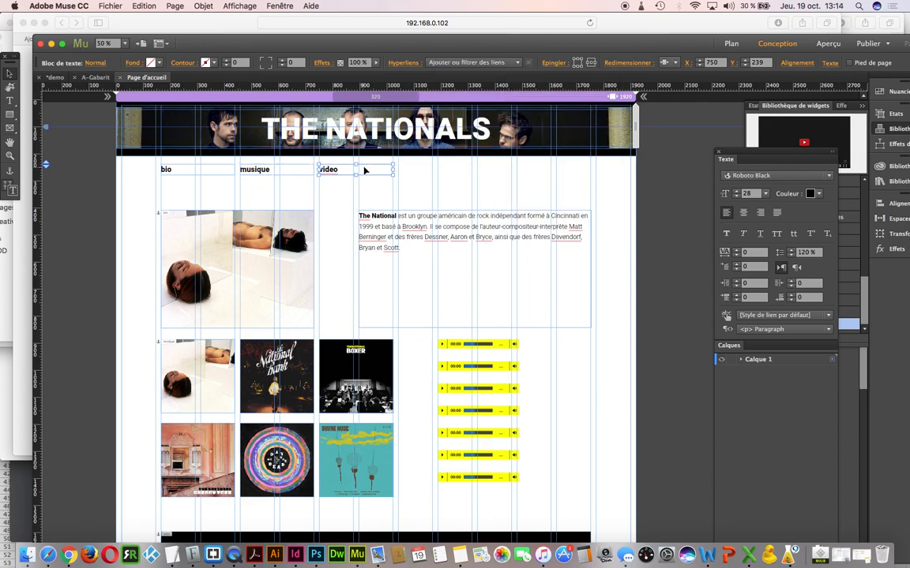
click(490, 63)
click(496, 153)
click(506, 174)
key(super+s)
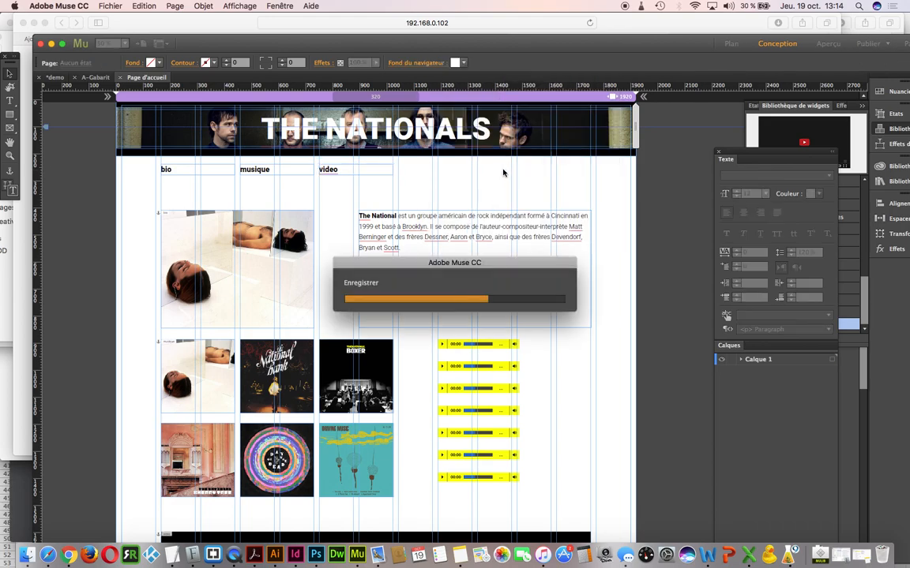
Preview the page in the browser and test the musique, video and bio links
click(110, 6)
click(185, 172)
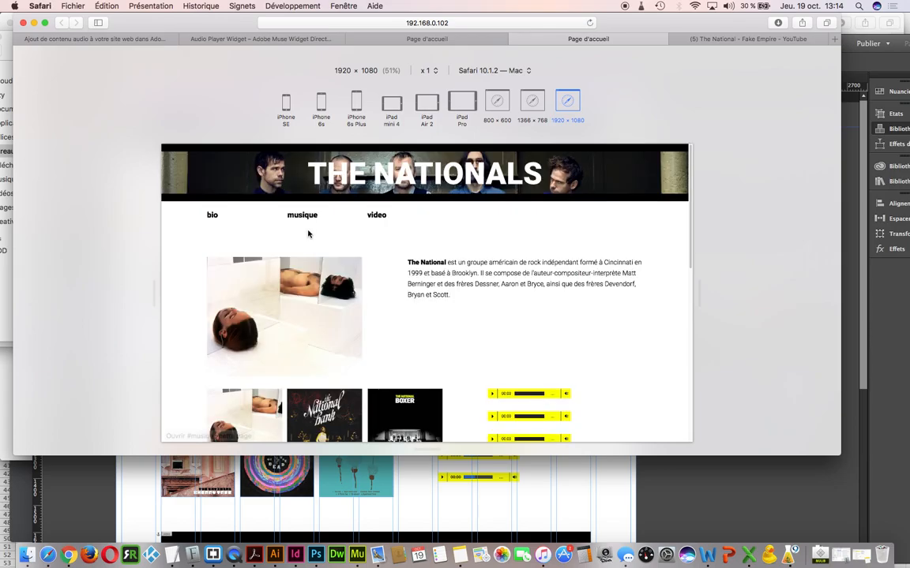
click(300, 216)
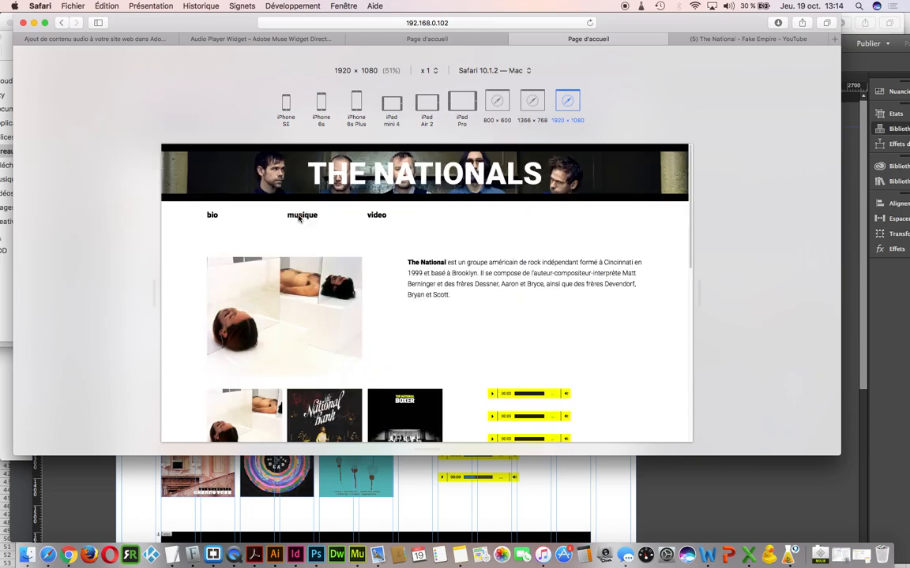
click(376, 216)
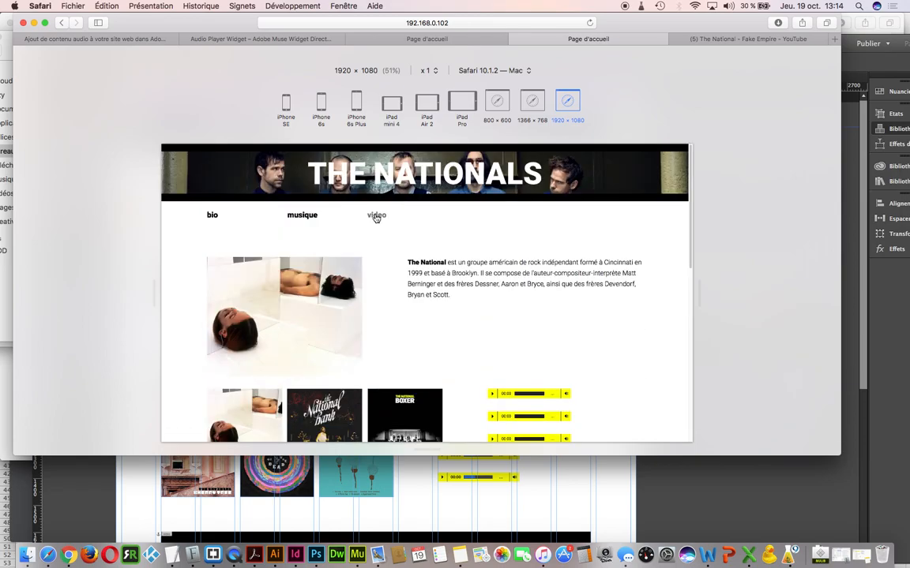
click(222, 219)
Switch back to Adobe Muse and place a copy of the "video" label below the large video, at about X 1628, Y 2608
click(155, 494)
scroll(155, 494, down, 5)
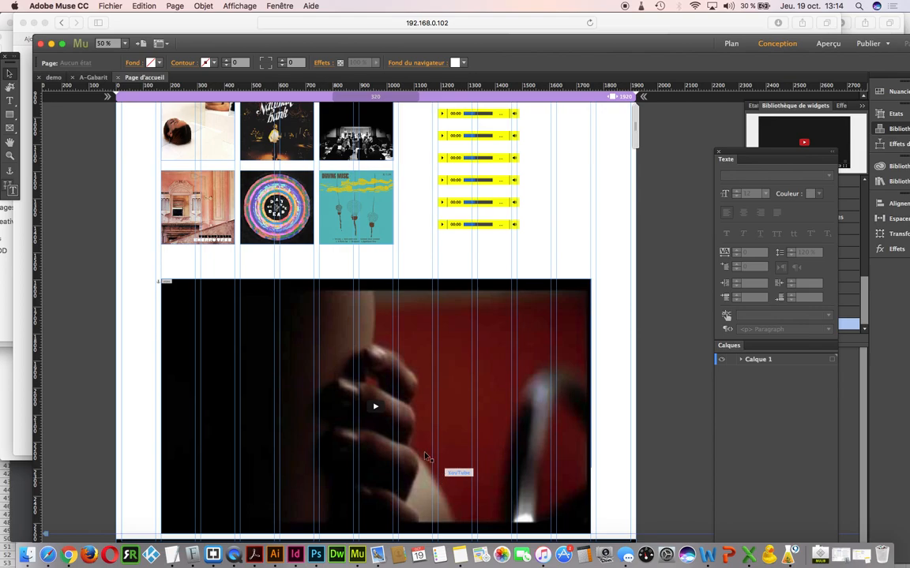
scroll(375, 490, up, 5)
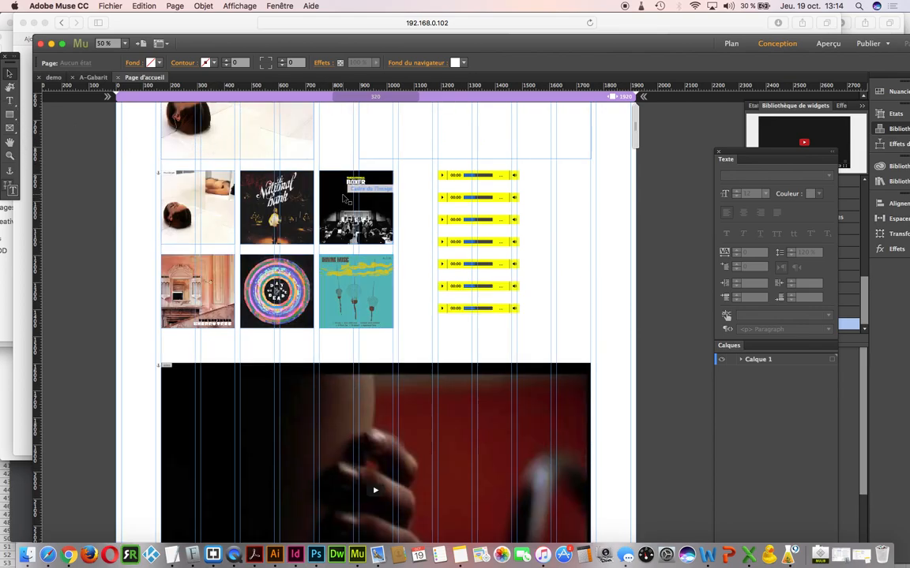
click(335, 175)
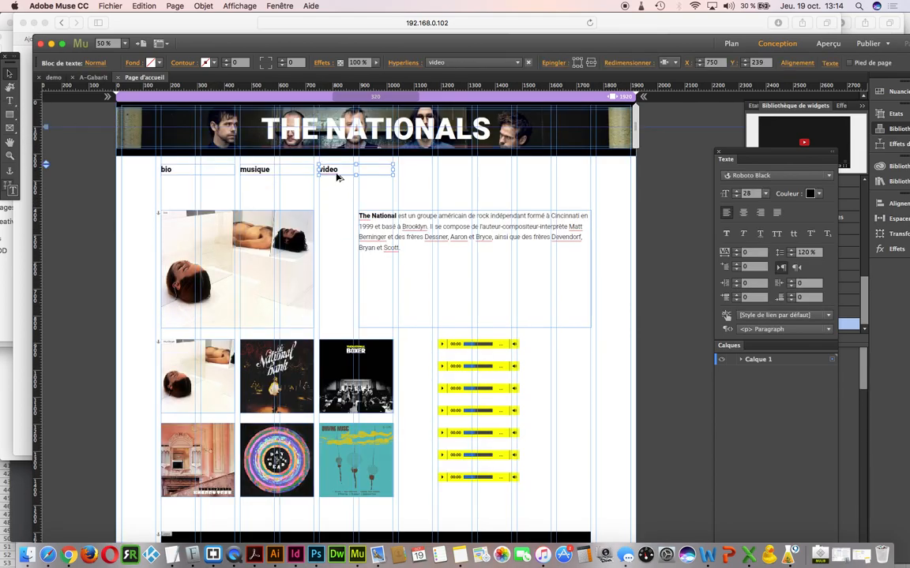
drag(336, 175, 599, 475)
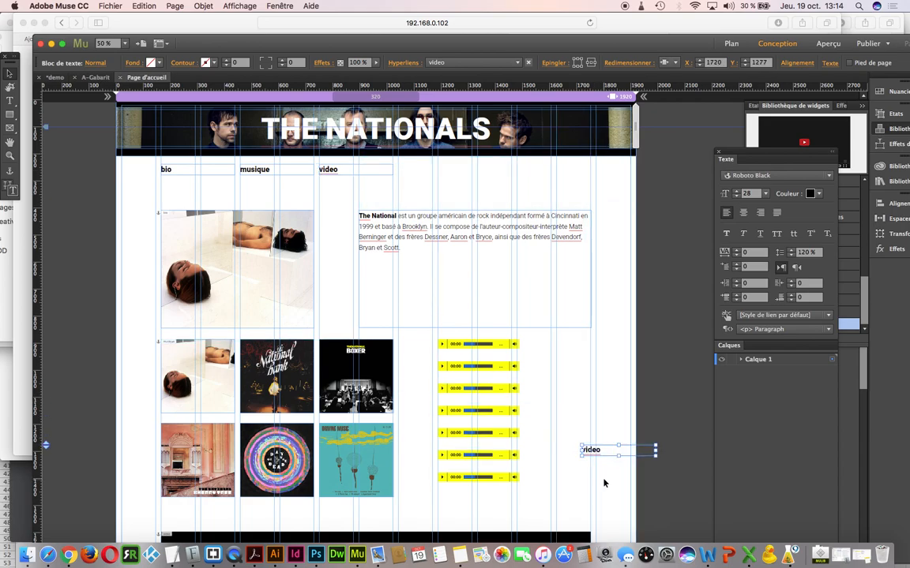
scroll(553, 355, down, 5)
scroll(552, 356, right, 2)
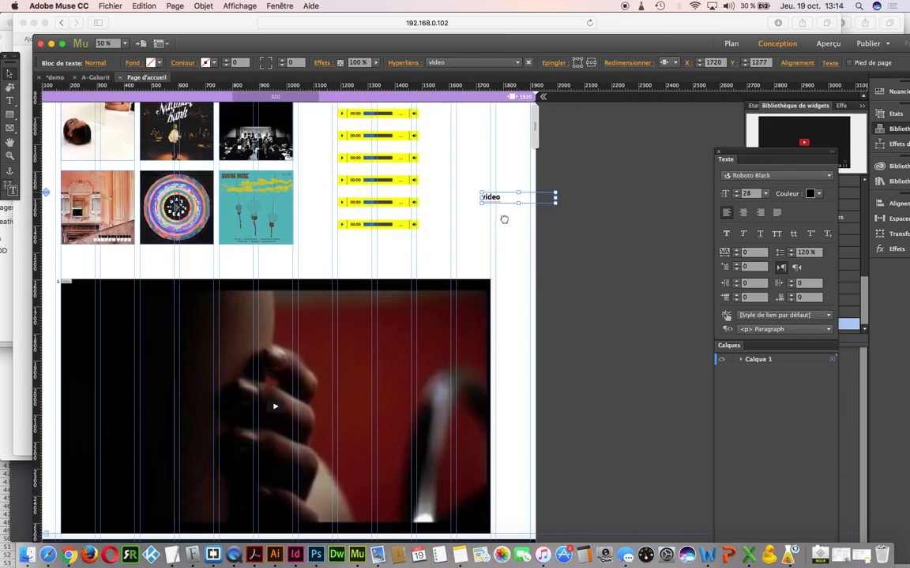
drag(497, 200, 535, 527)
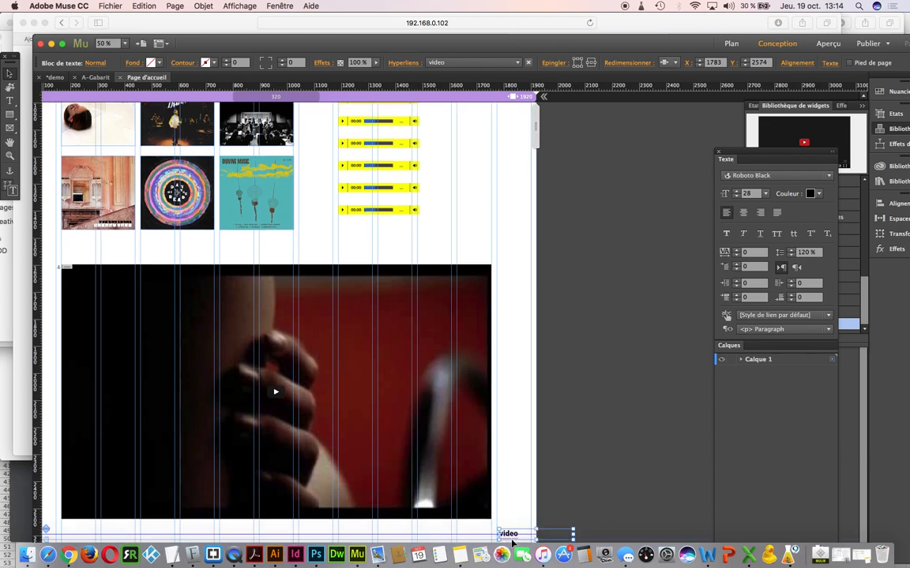
click(547, 508)
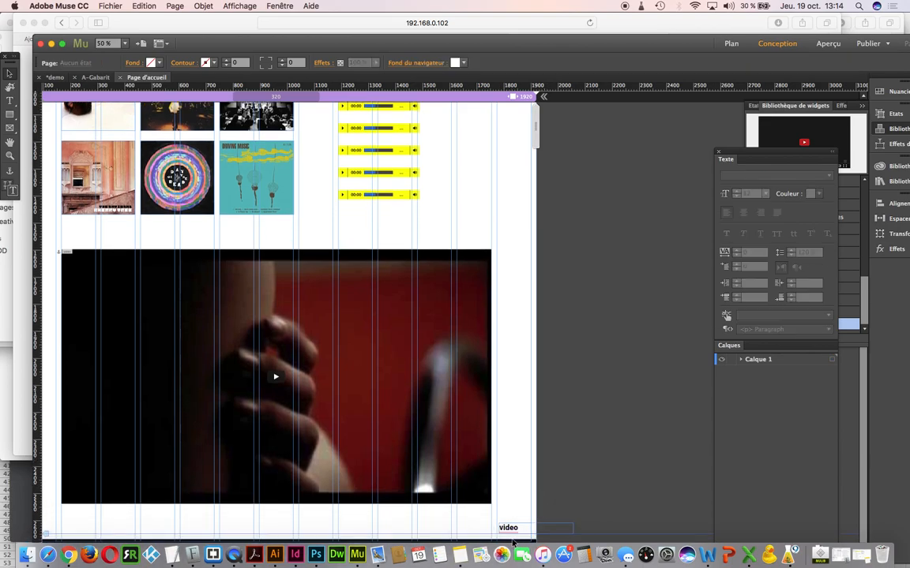
drag(509, 530, 474, 530)
Replace the copied label's text with "haut de page" and set its font to Roboto Light
double_click(465, 527)
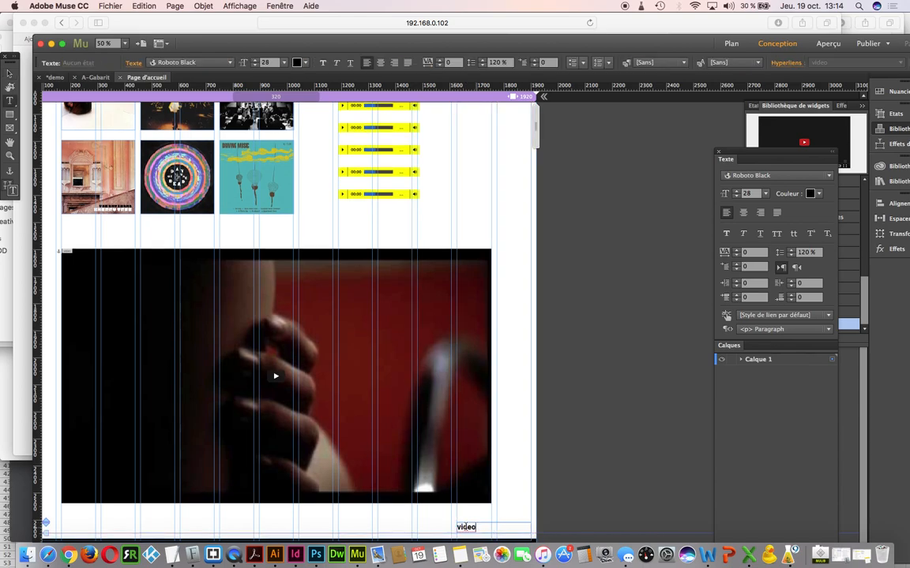
text(haut de page)
key(super+a)
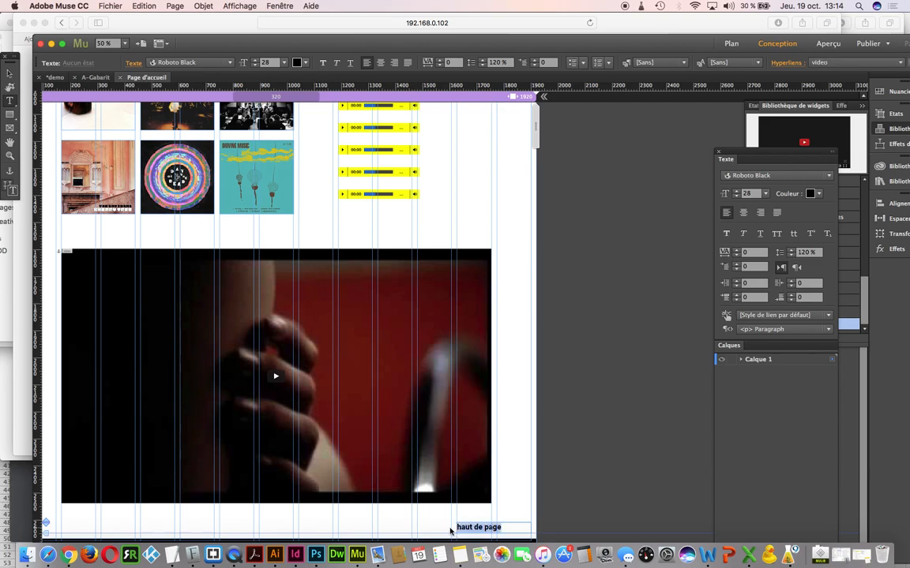
click(750, 175)
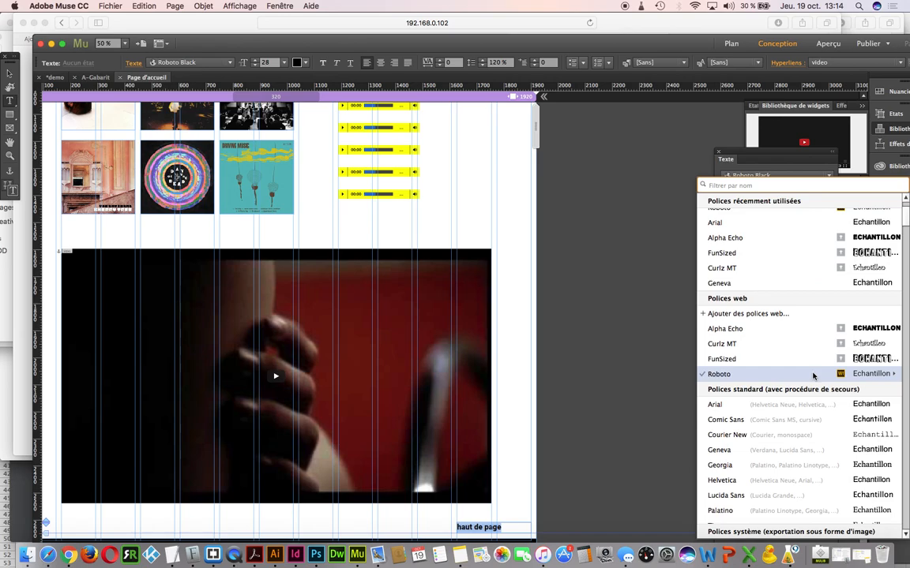
mouse_move(812, 374)
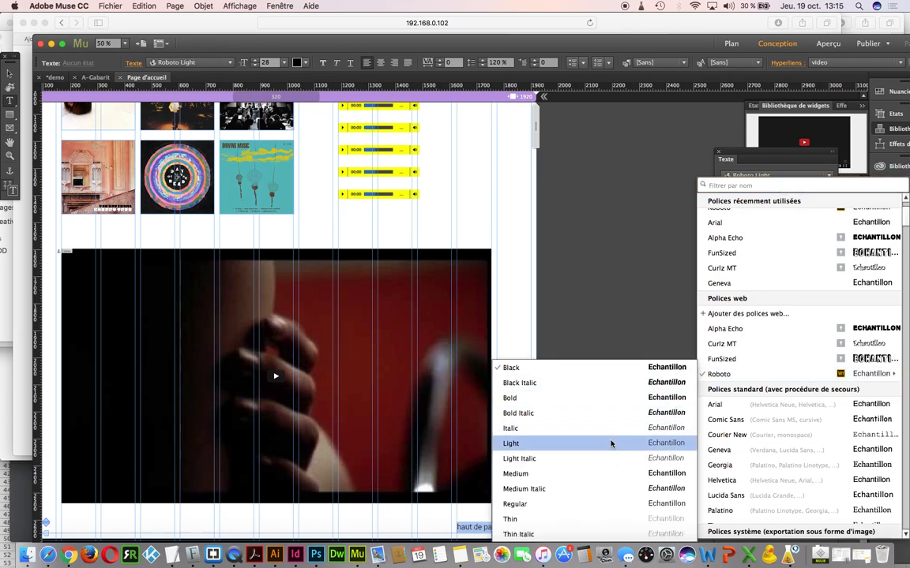
click(552, 443)
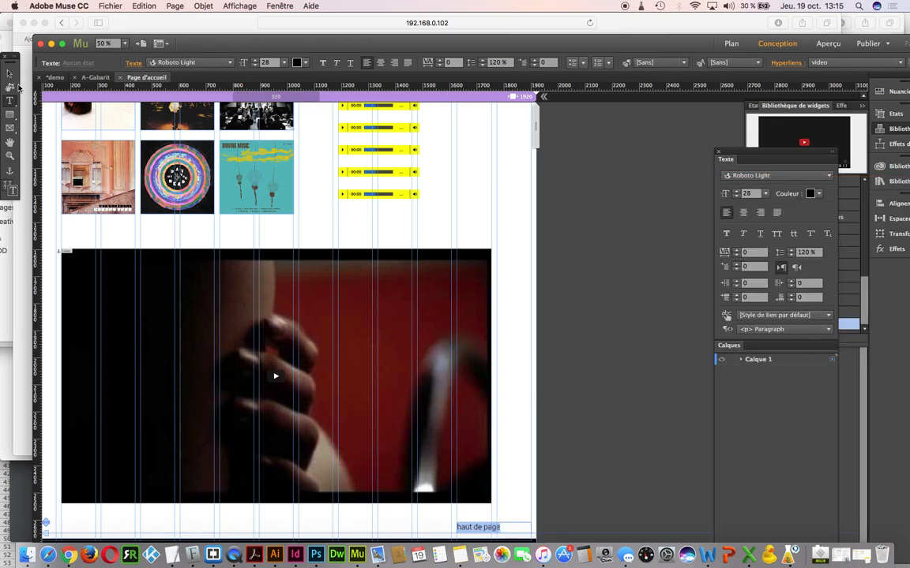
key(Escape)
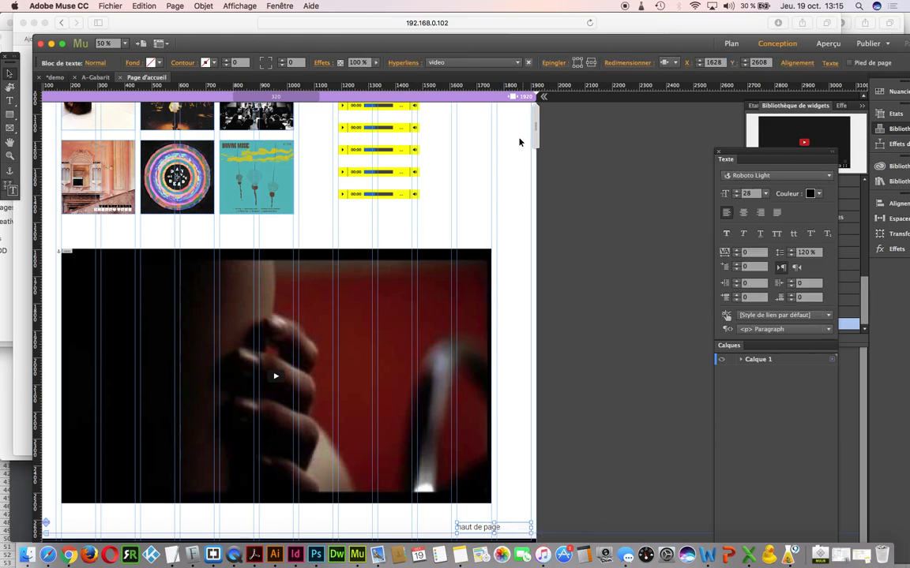
Place an anchor at the top of the page over the banner, at about X 106, Y 20, and name it "haut"
scroll(502, 214, up, 5)
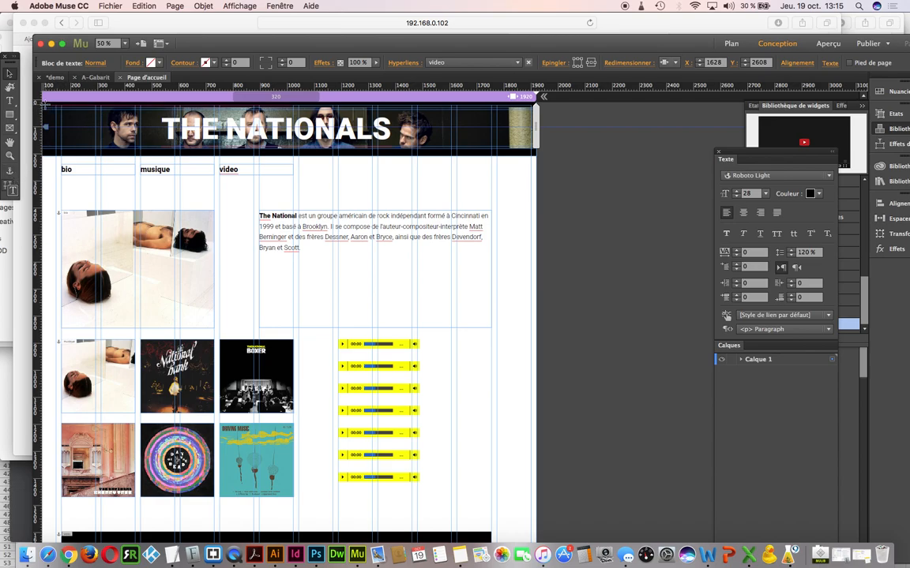
click(45, 107)
double_click(45, 107)
text(haut)
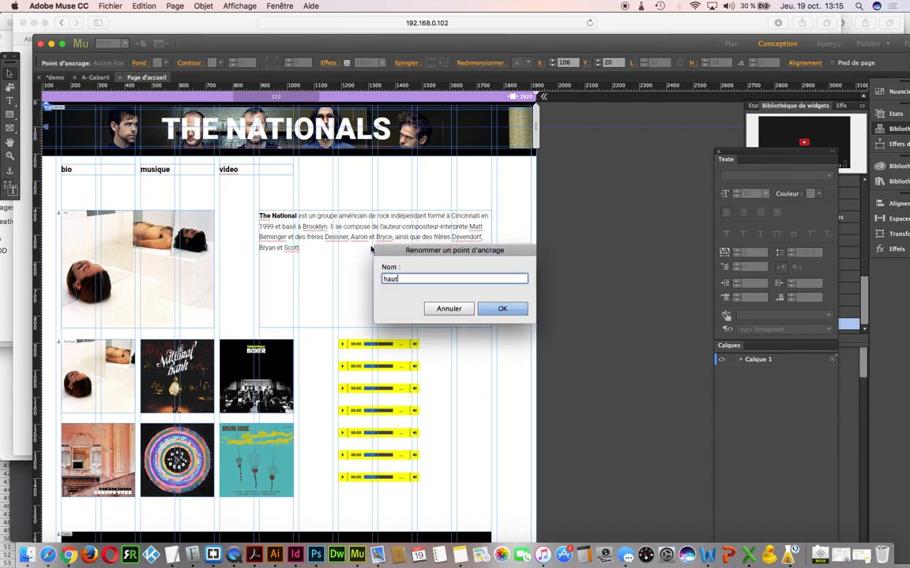
key(Return)
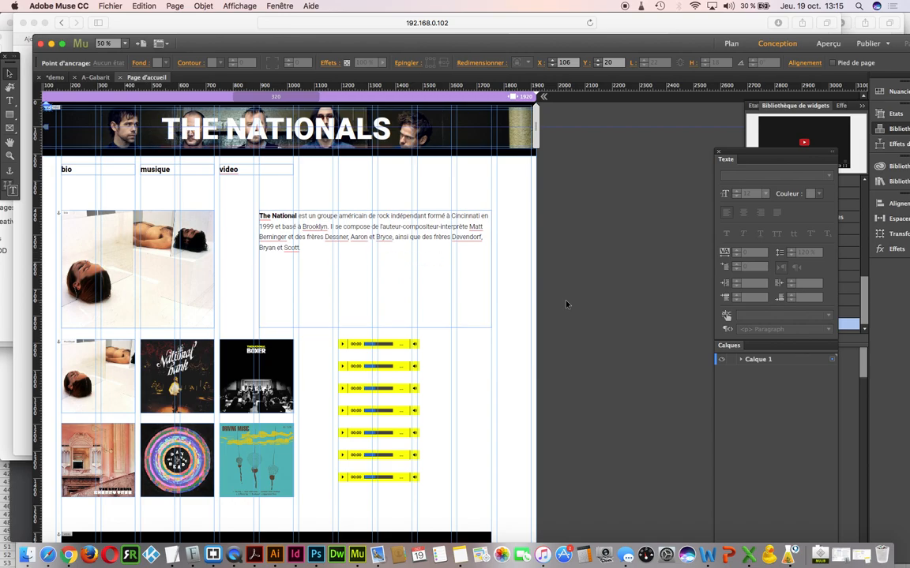
Link the "haut de page" label to the haut anchor and deselect it
scroll(509, 270, down, 5)
click(490, 527)
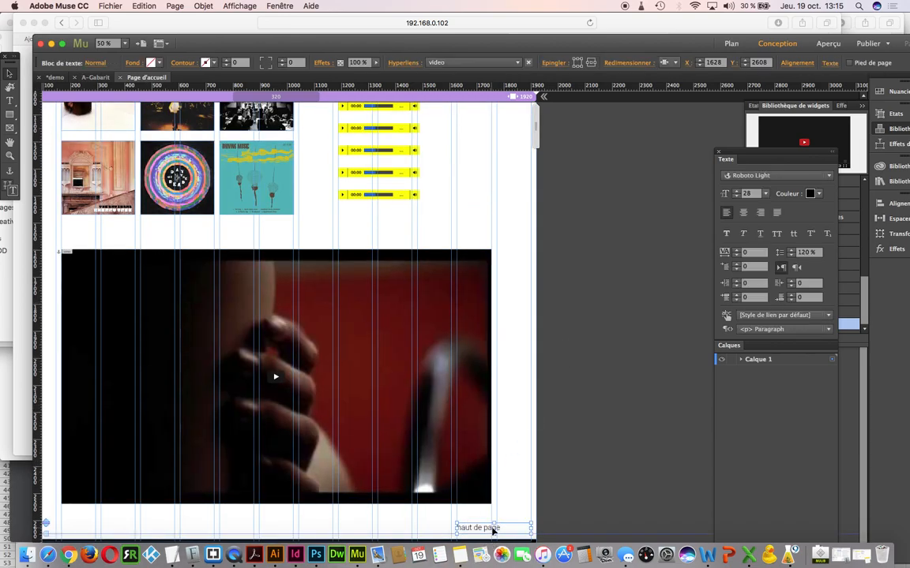
click(487, 64)
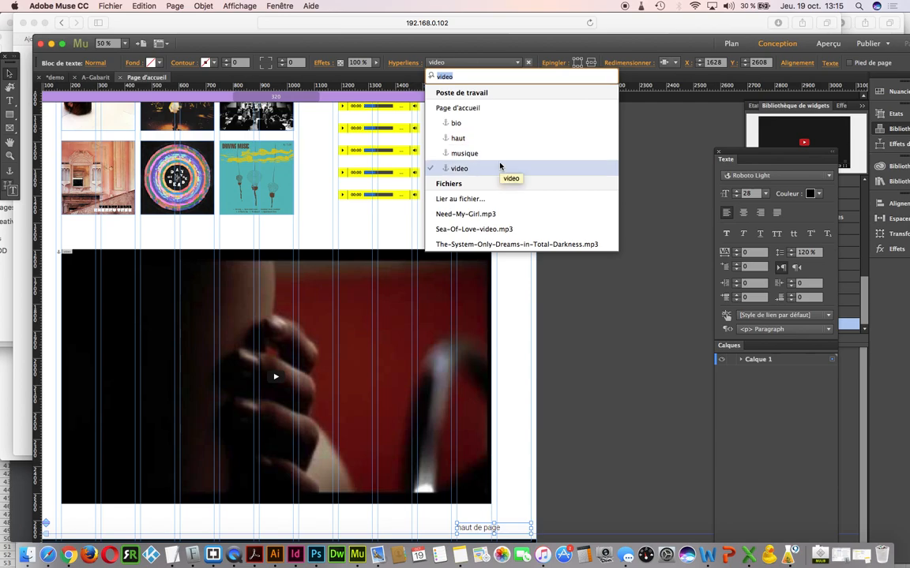
click(495, 138)
click(614, 198)
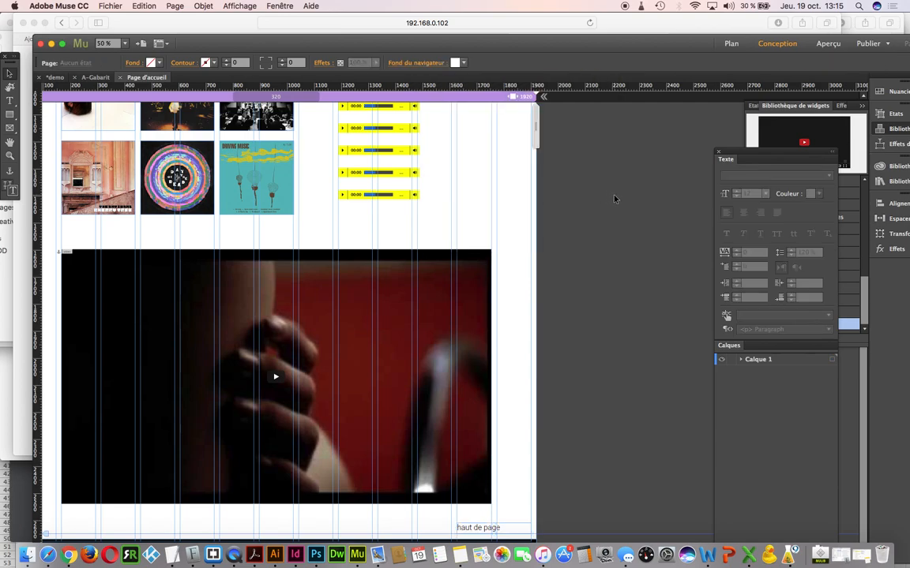
Save the site and preview the whole site in the browser
key(super+s)
click(110, 7)
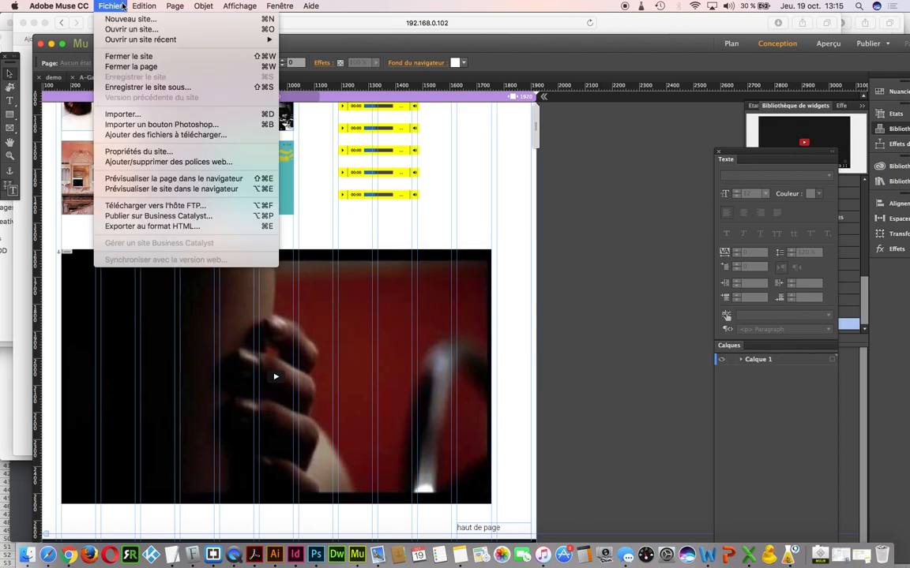
click(218, 190)
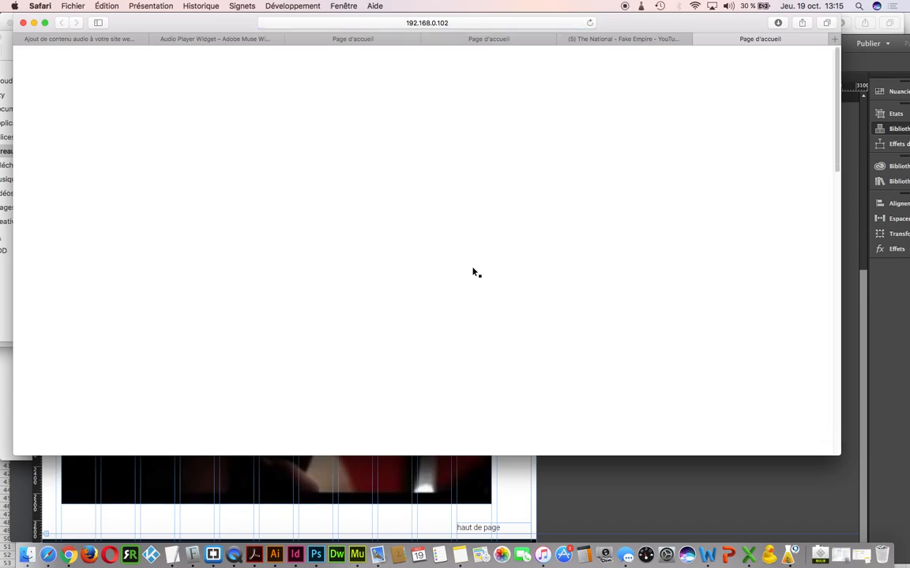
Test the "video" and "haut de page" links in the browser preview and switch back to Adobe Muse
click(357, 188)
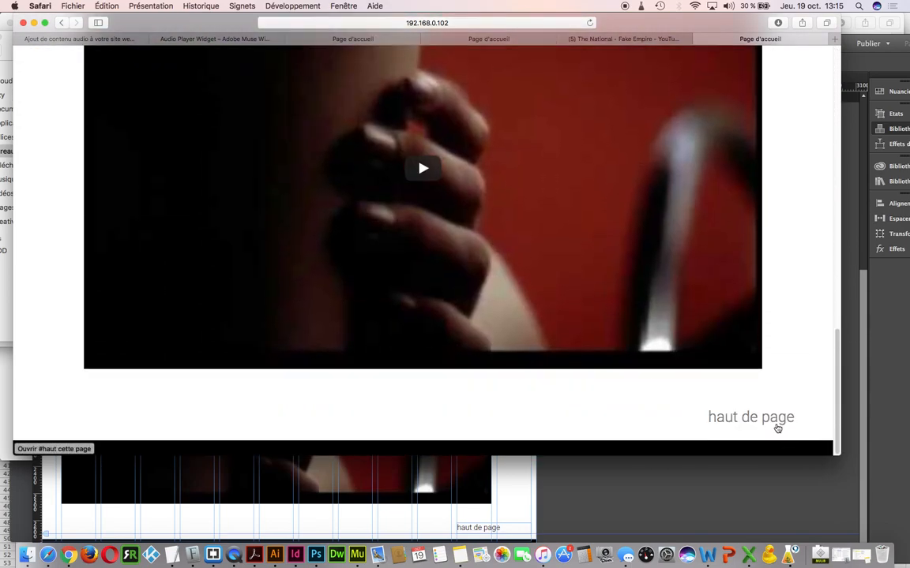
click(777, 426)
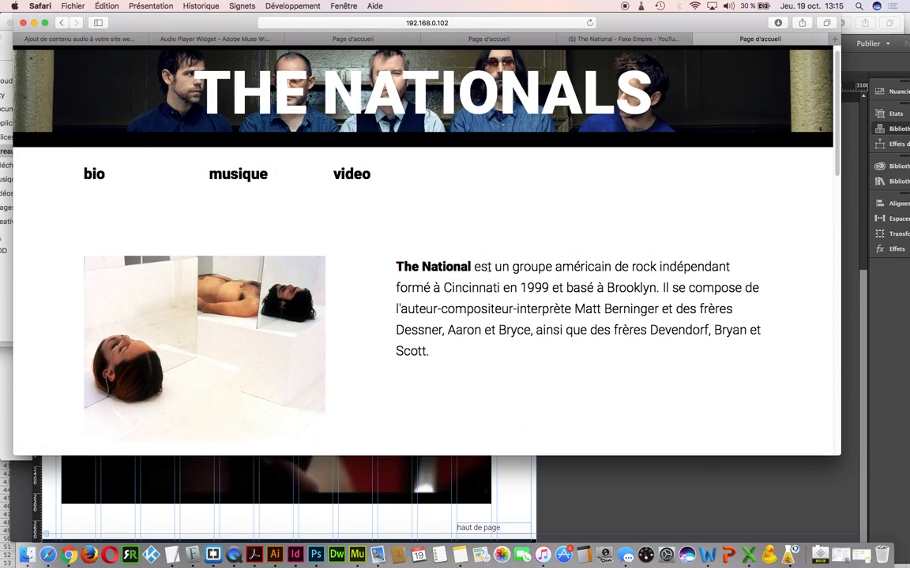
click(358, 180)
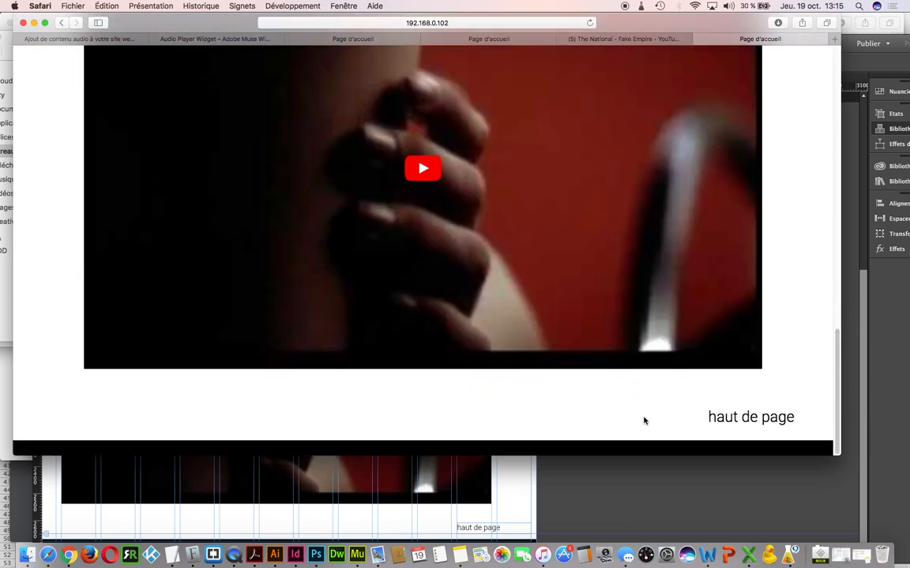
click(712, 418)
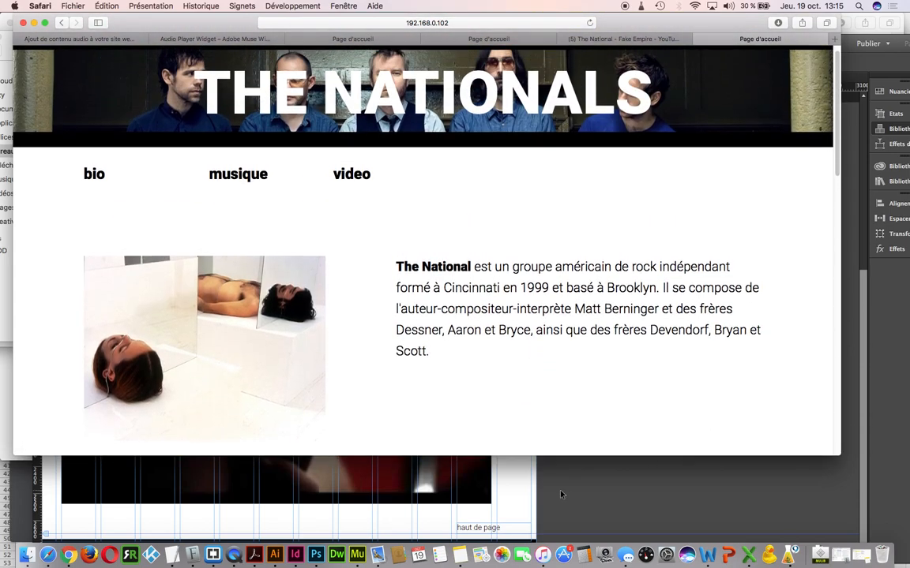
click(561, 494)
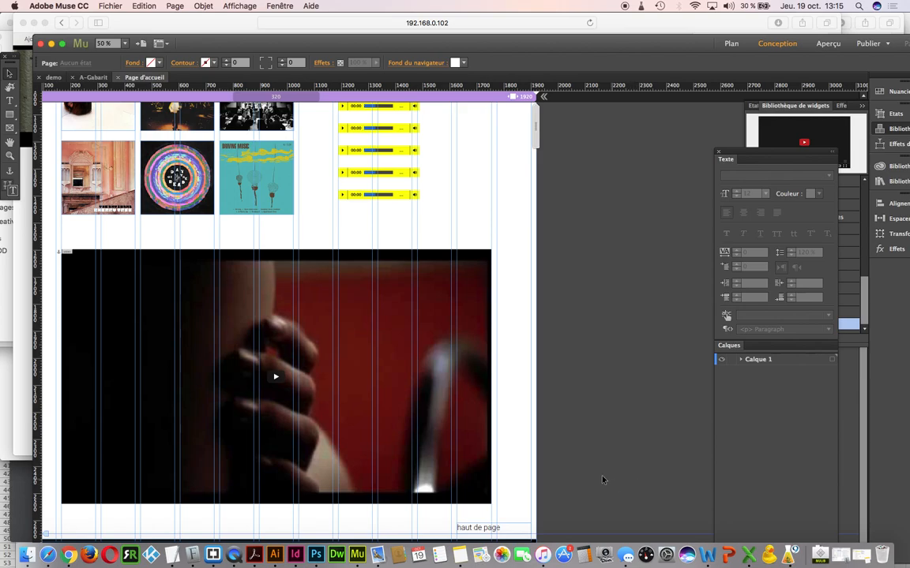
Narrow the page's display width to about 1364 px and add a breakpoint there
scroll(590, 418, left, 5)
scroll(590, 418, up, 1)
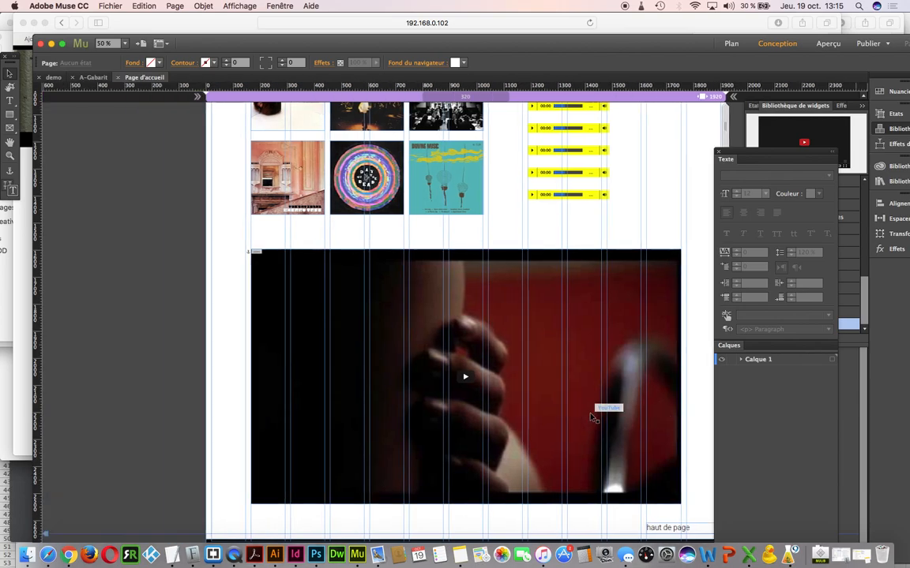
scroll(590, 418, up, 5)
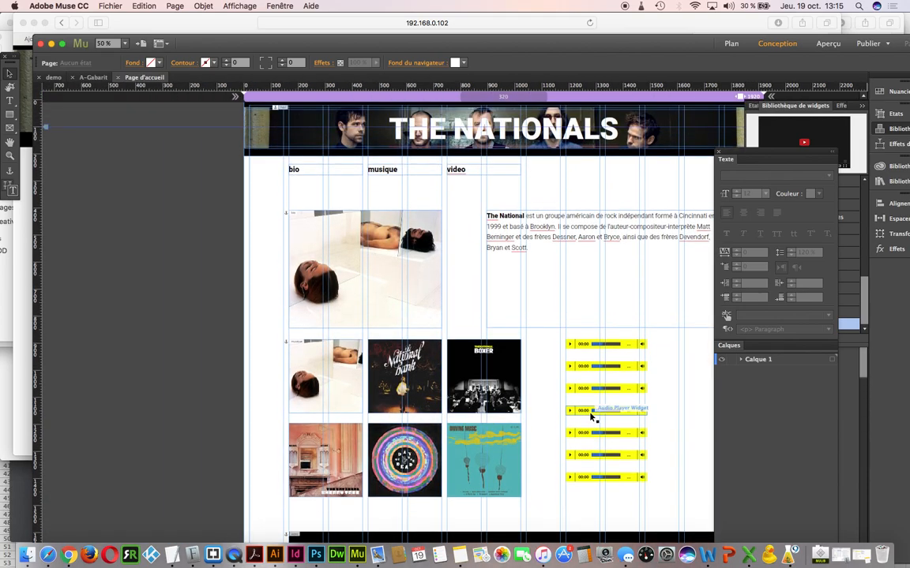
scroll(591, 418, right, 3)
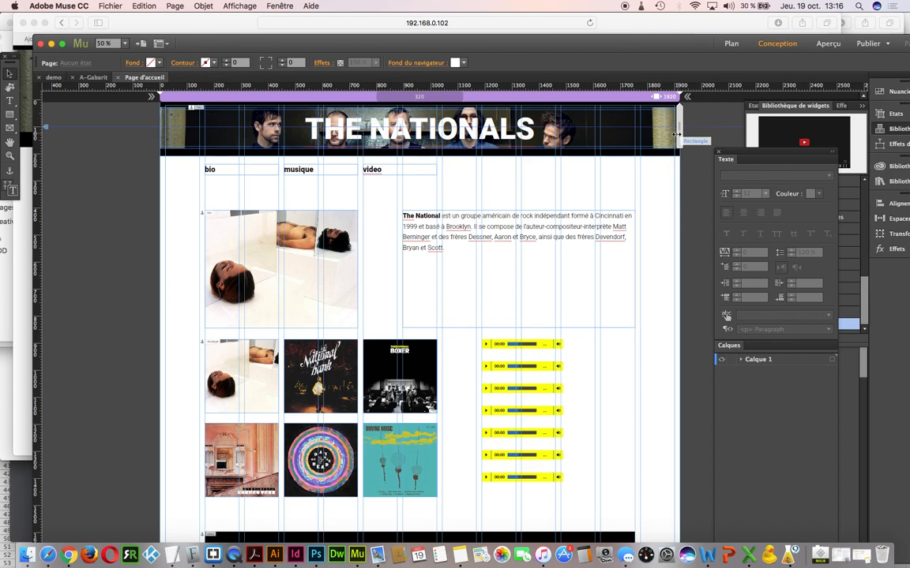
drag(675, 134, 600, 134)
mouse_move(602, 134)
mouse_down()
mouse_move(587, 135)
mouse_move(608, 136)
mouse_move(604, 116)
mouse_up()
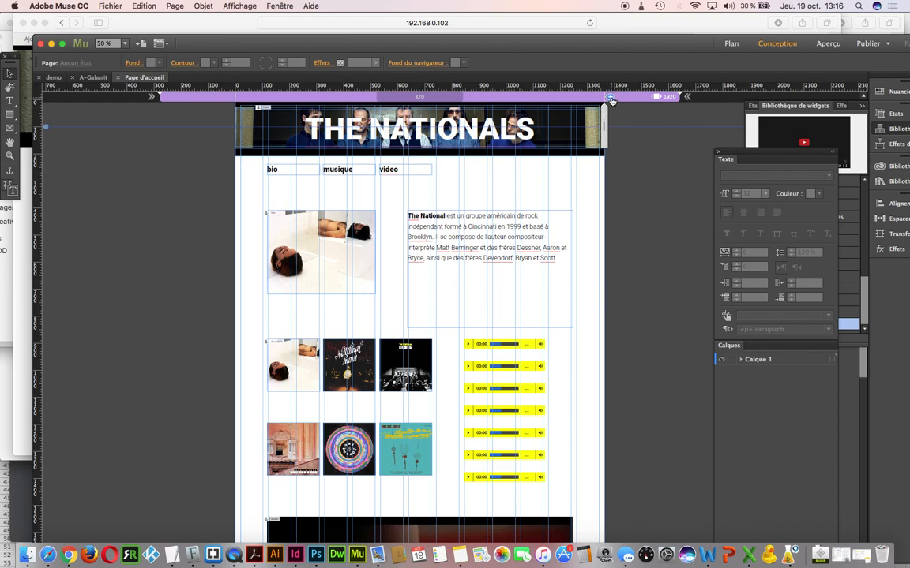
click(611, 100)
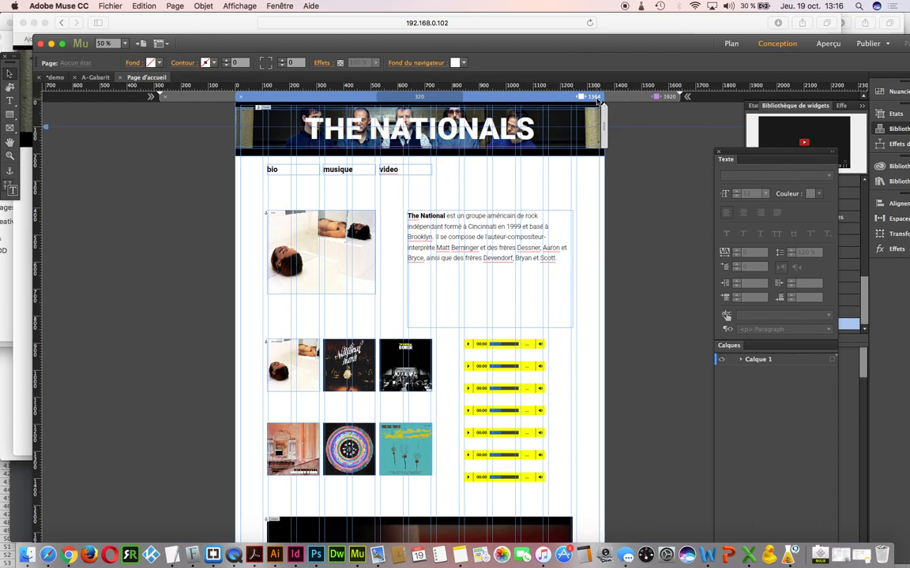
Set the new breakpoint's width to 1366 and its column count to 9
right_click(598, 101)
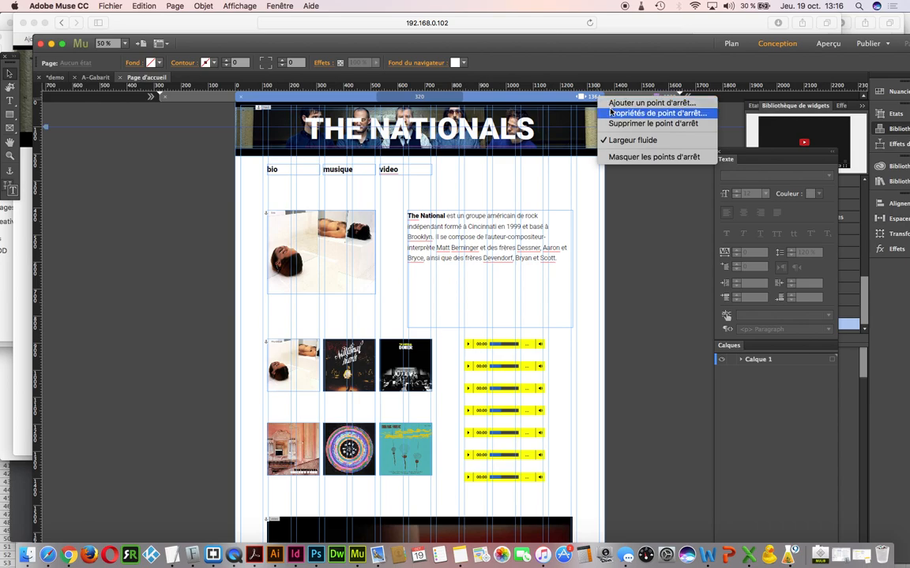
right_click(567, 97)
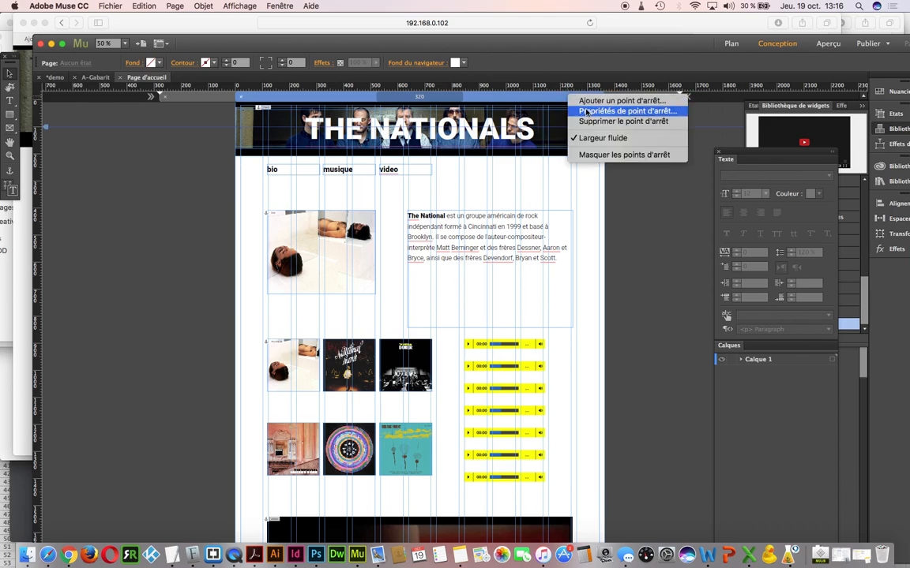
click(586, 112)
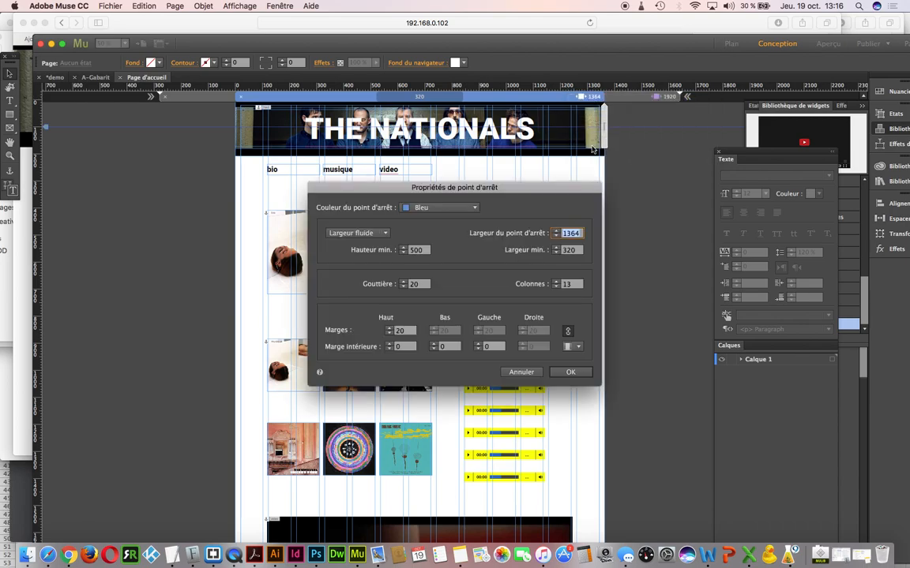
text(13)
click(566, 286)
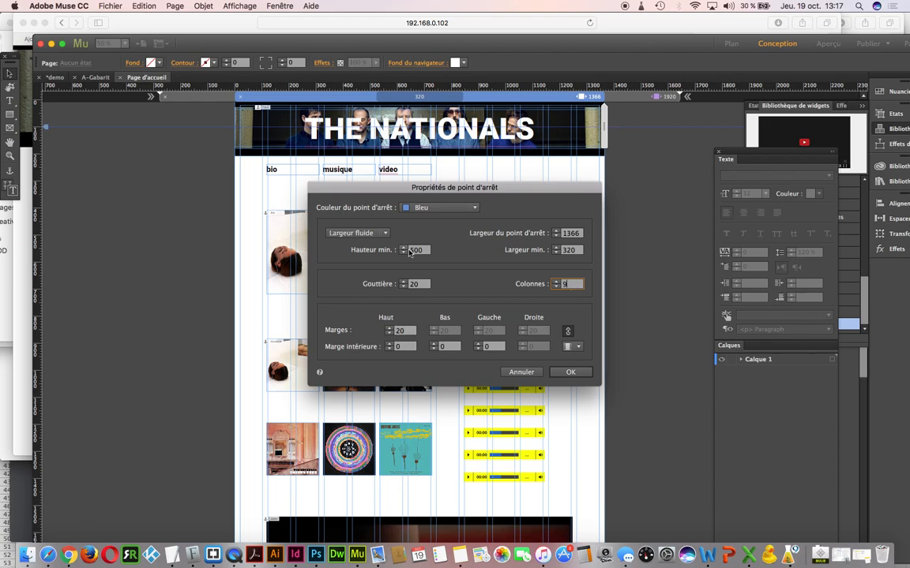
click(570, 373)
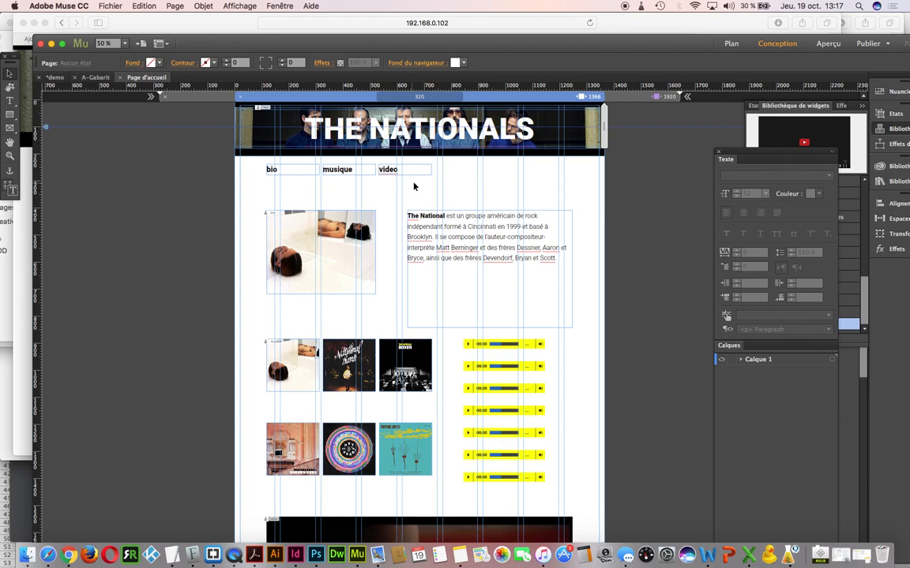
Move the bio, musique and video labels together to X 20, Y 216, just below the banner
drag(399, 187, 248, 166)
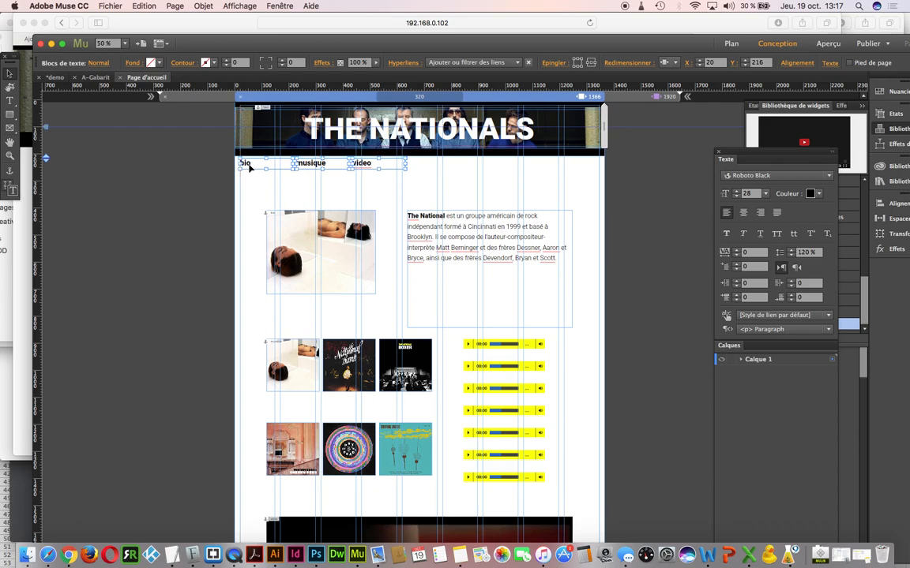
Reduce the font size of the banner title "THE NATIONALS" to 100
click(398, 136)
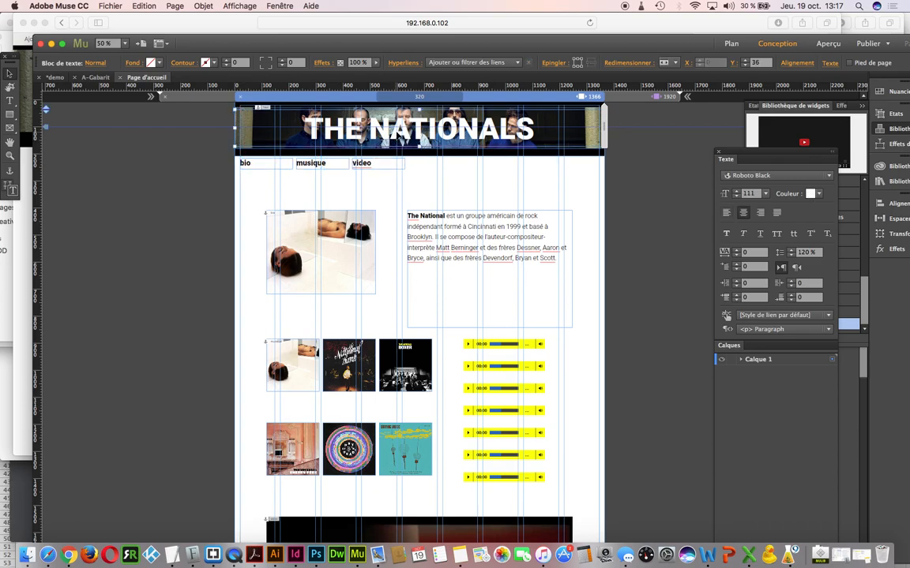
double_click(358, 125)
drag(535, 120, 249, 117)
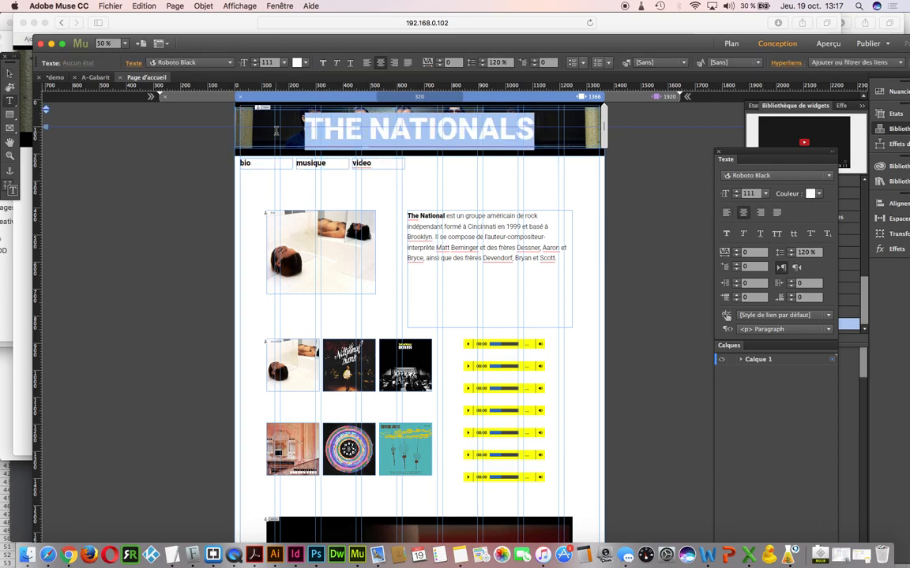
click(736, 195)
click(736, 196)
click(736, 196)
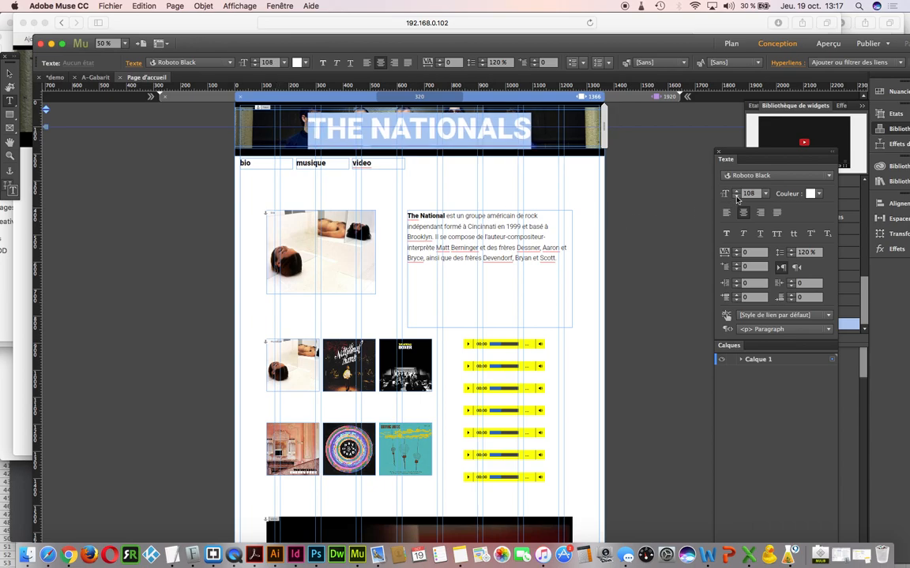
click(736, 196)
click(736, 196)
click(736, 195)
click(735, 196)
click(736, 196)
click(736, 196)
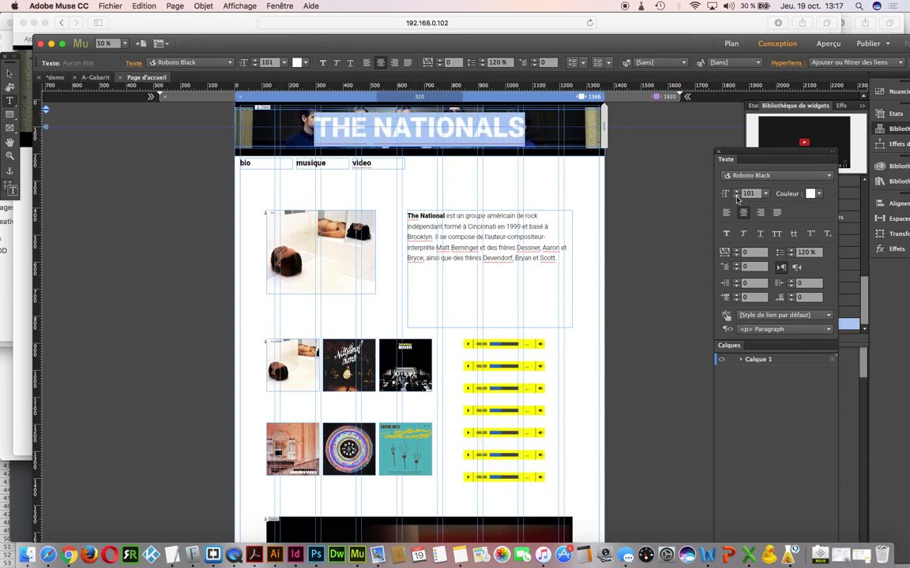
click(736, 196)
click(736, 195)
click(9, 73)
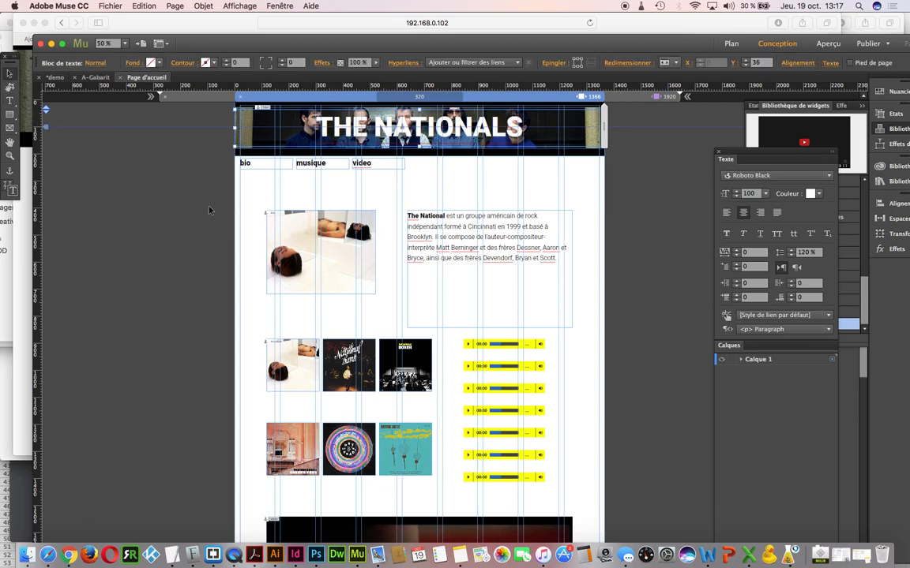
Raise the bio section to Y 333 and shorten the bio text frame to match the picture's bottom edge
click(295, 227)
drag(45, 211, 49, 190)
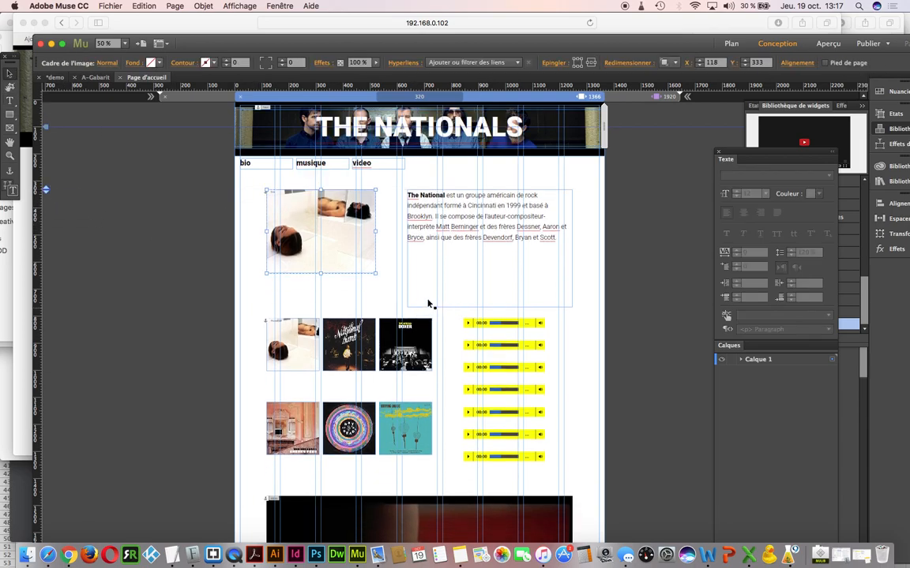
click(435, 303)
drag(491, 307, 491, 272)
click(262, 305)
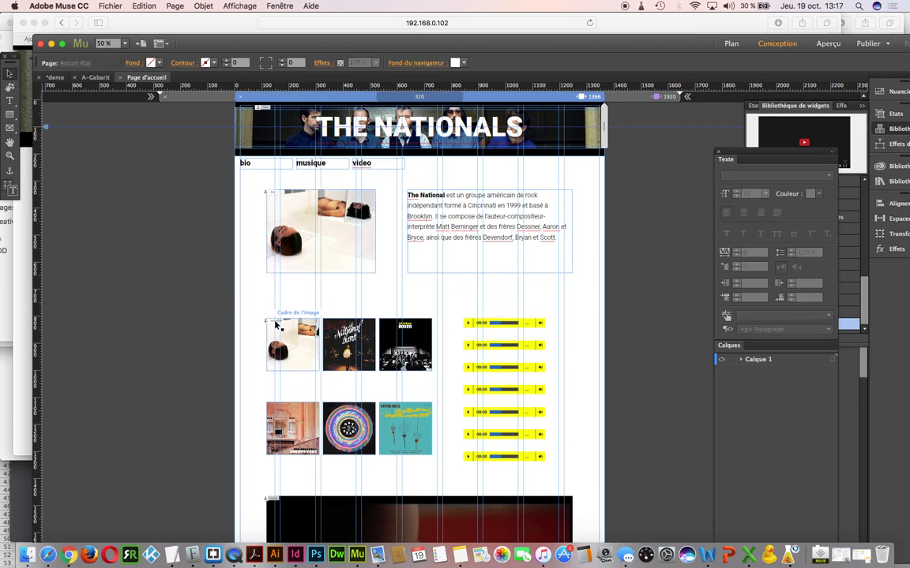
Shift the album covers and everything below them up to tighten the gap under the bio section
click(274, 322)
drag(45, 321, 45, 297)
scroll(557, 368, down, 3)
click(495, 383)
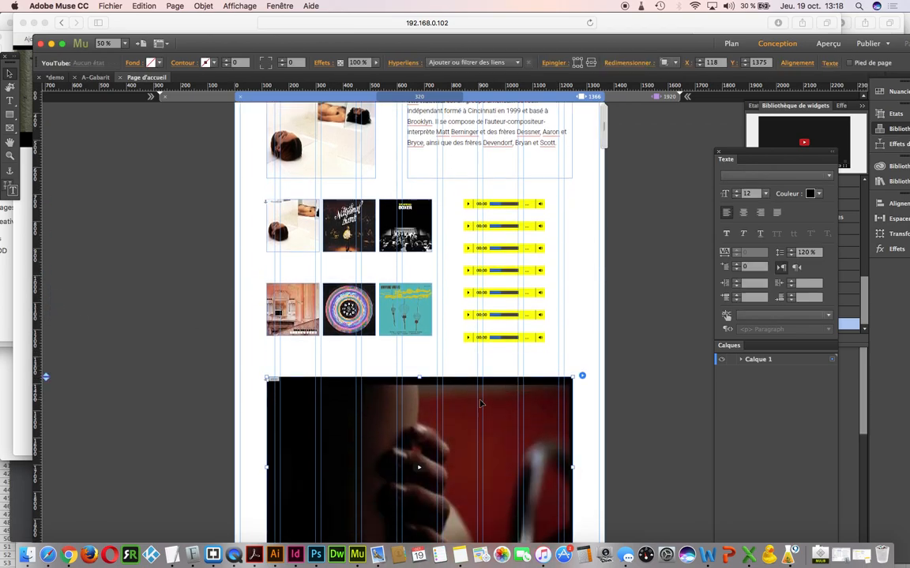
Shift the bio picture and text, album covers, audio players and video together sideways so the selection sits at X 137
scroll(438, 371, up, 3)
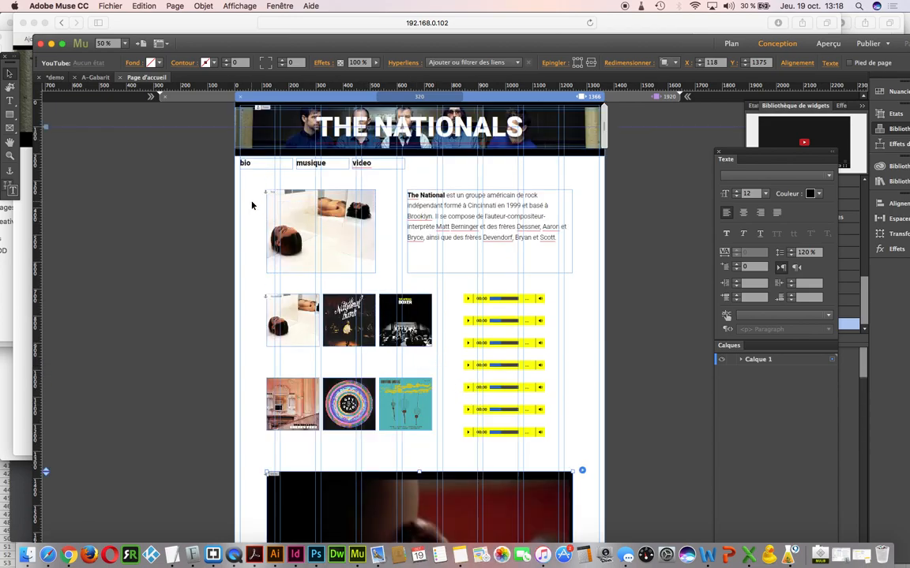
click(296, 227)
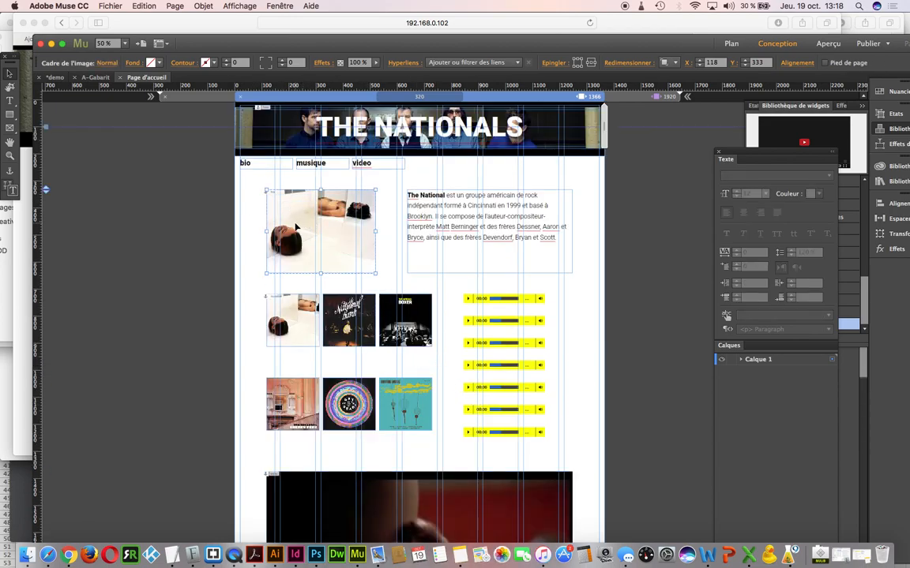
click(247, 214)
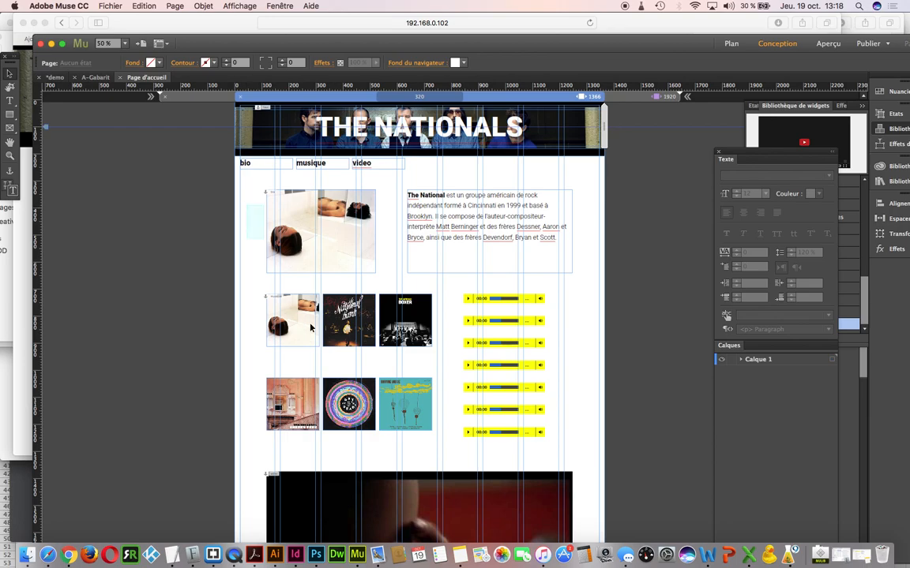
key(super+a)
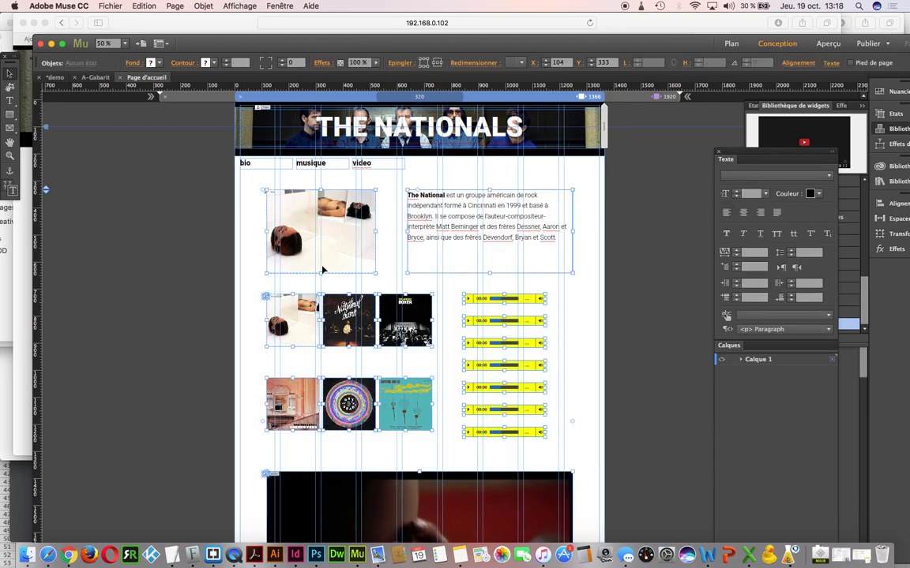
drag(315, 256, 327, 256)
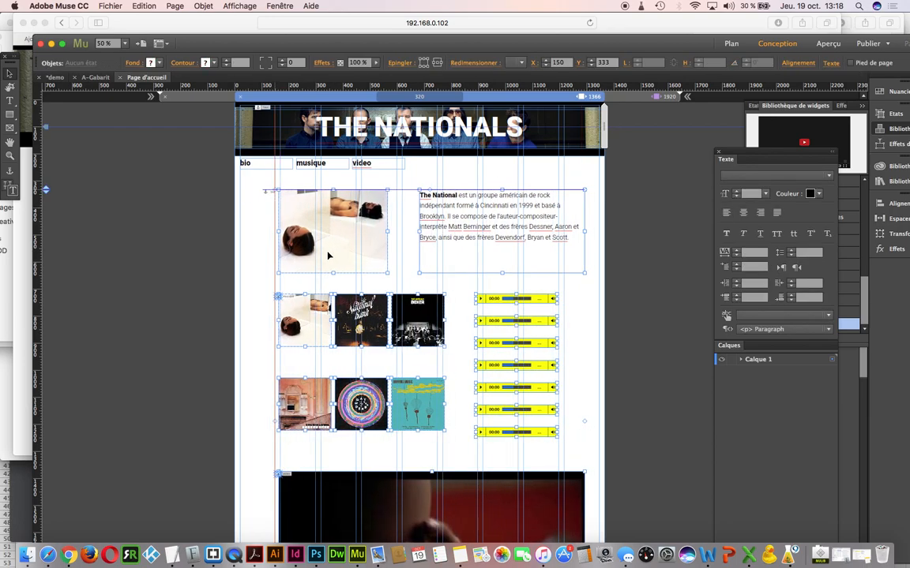
key(Right)
key(Right)
key(Right)
key(Right)
key(Right)
key(Right)
key(Right)
key(Right)
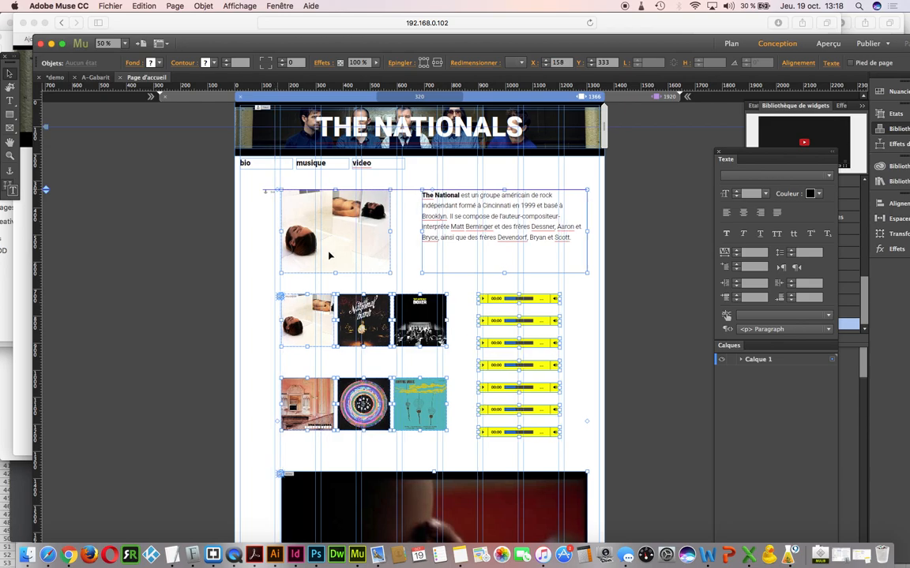
key(Left)
key(Left)
key(Left)
key(Left)
key(Left)
key(Left)
key(Left)
key(Left)
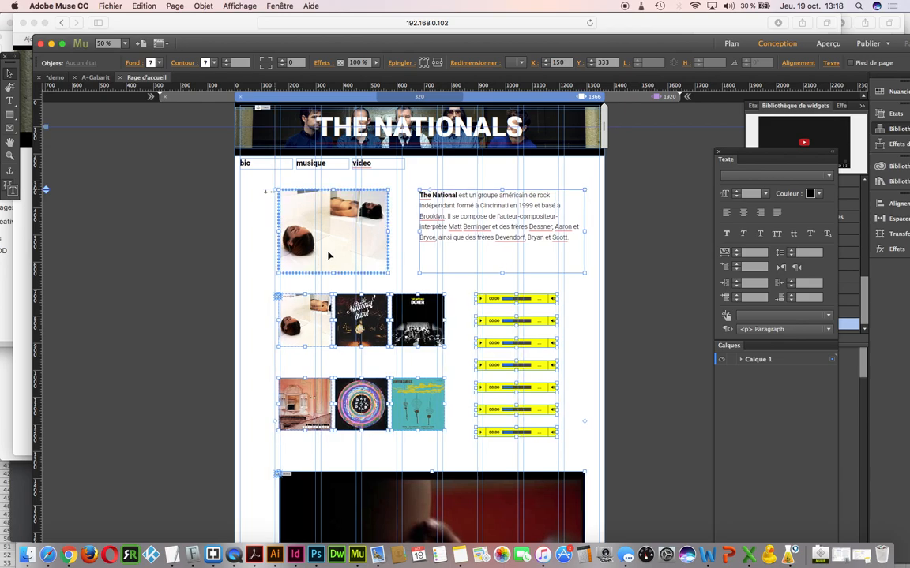
key(Left)
key(Left)
key(Left)
key(Left)
key(Left)
key(Left)
key(Left)
key(Left)
key(Left)
key(Left)
key(Left)
key(Left)
key(Left)
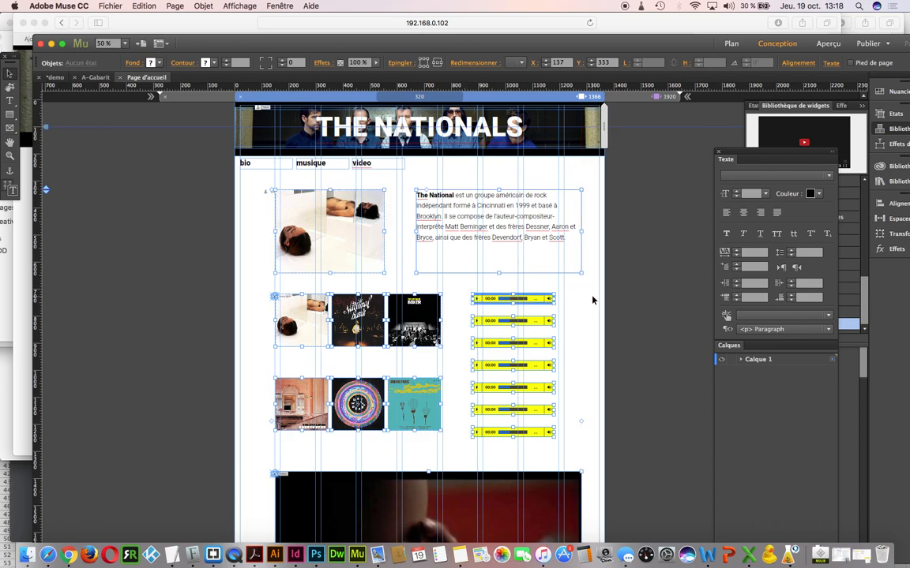
Narrow the bio text frame so its right edge meets the column guide, and deselect it
click(579, 235)
drag(580, 234, 562, 235)
click(572, 309)
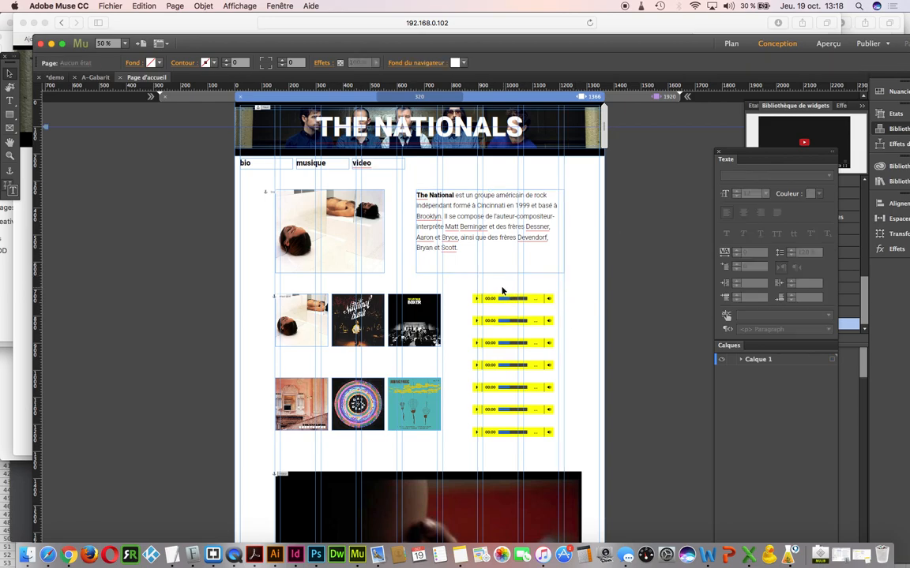
Align the seven audio players with the bio text's right edge and the album covers' height, distributing them evenly by their top edges
drag(501, 291, 557, 430)
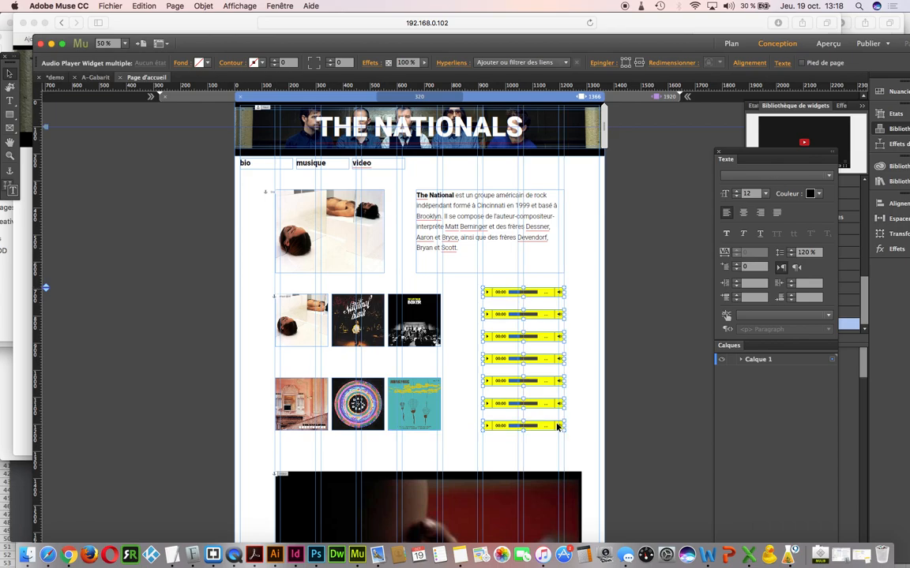
click(501, 283)
drag(502, 292, 523, 433)
click(749, 63)
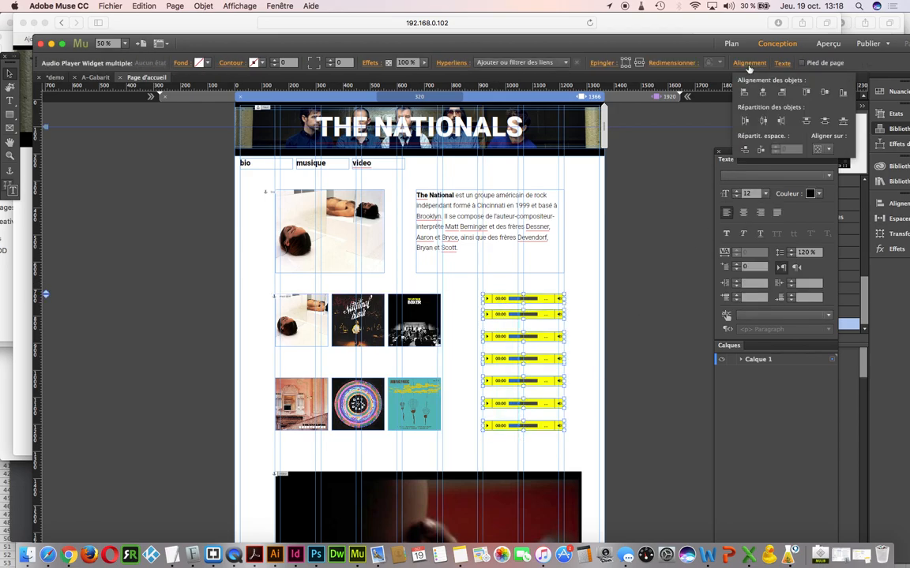
click(806, 123)
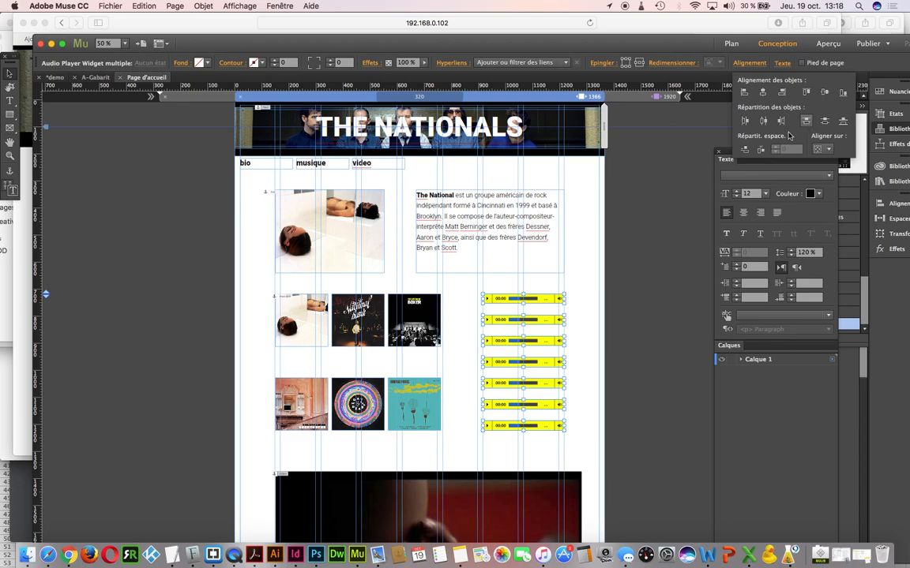
click(477, 431)
Raise the video to Y 1288, scale it down so its right edge meets the bio text's column guide, and save the site
click(452, 474)
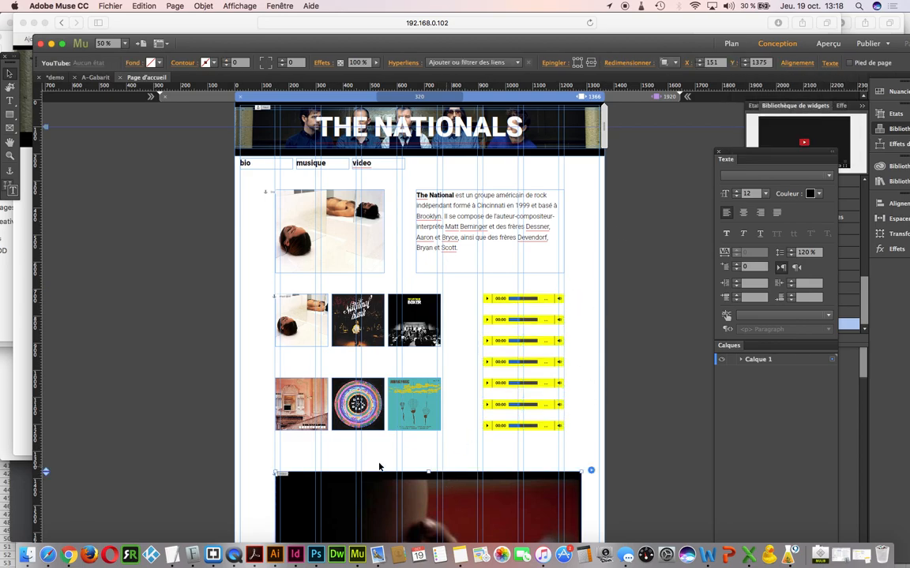
drag(45, 473, 56, 448)
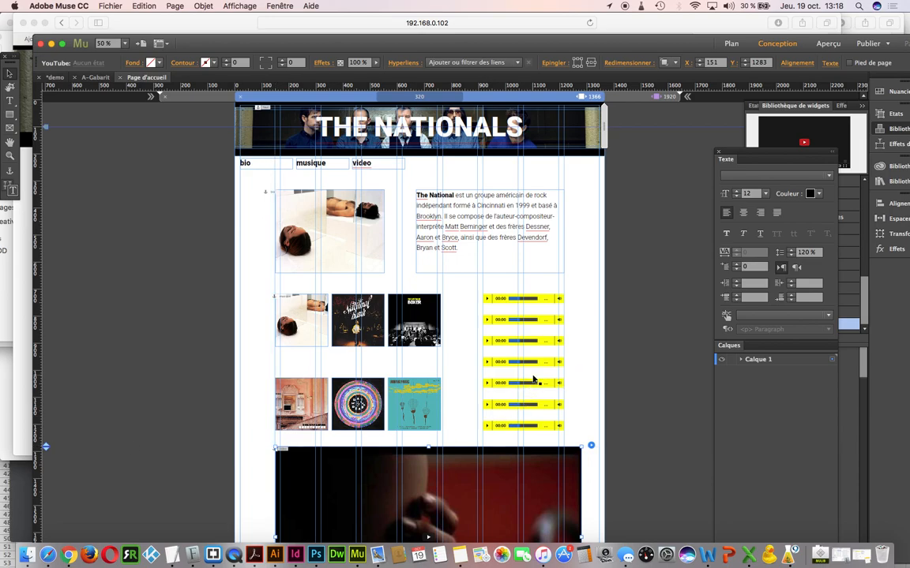
scroll(481, 345, down, 3)
scroll(481, 343, down, 1)
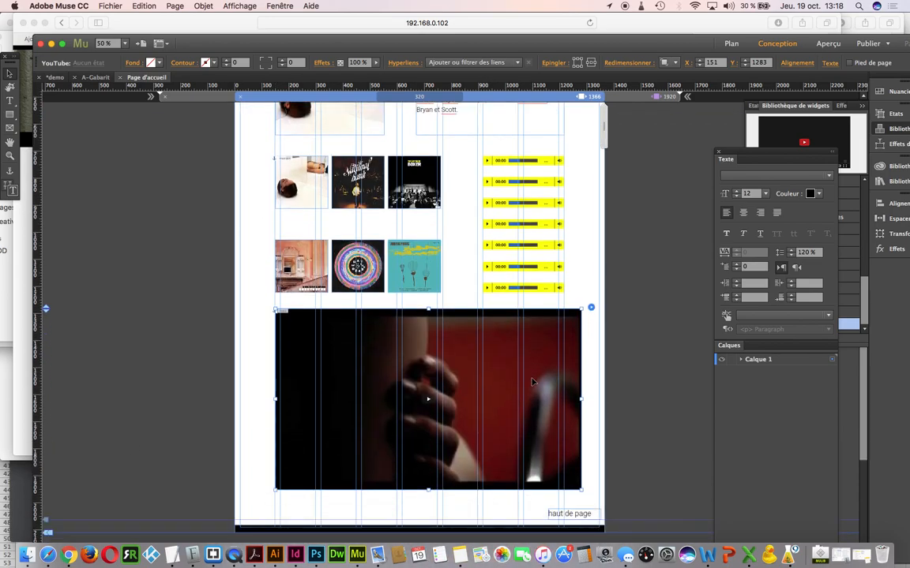
drag(330, 382, 362, 426)
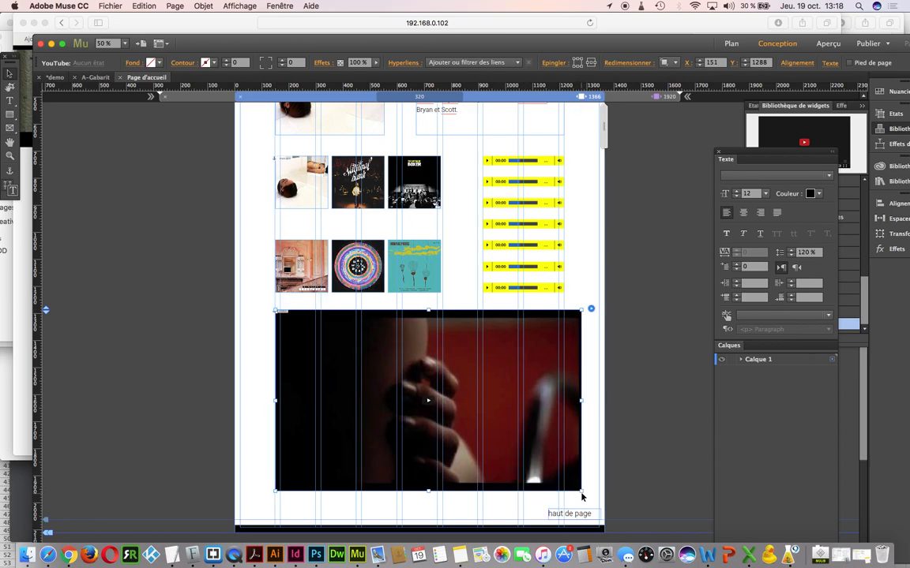
drag(582, 490, 566, 483)
click(618, 479)
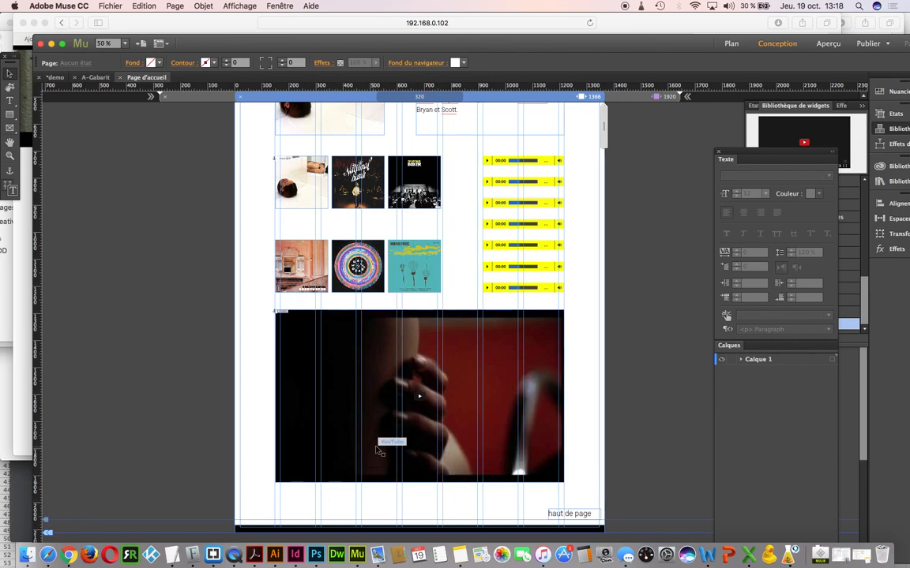
scroll(379, 439, up, 5)
key(super+s)
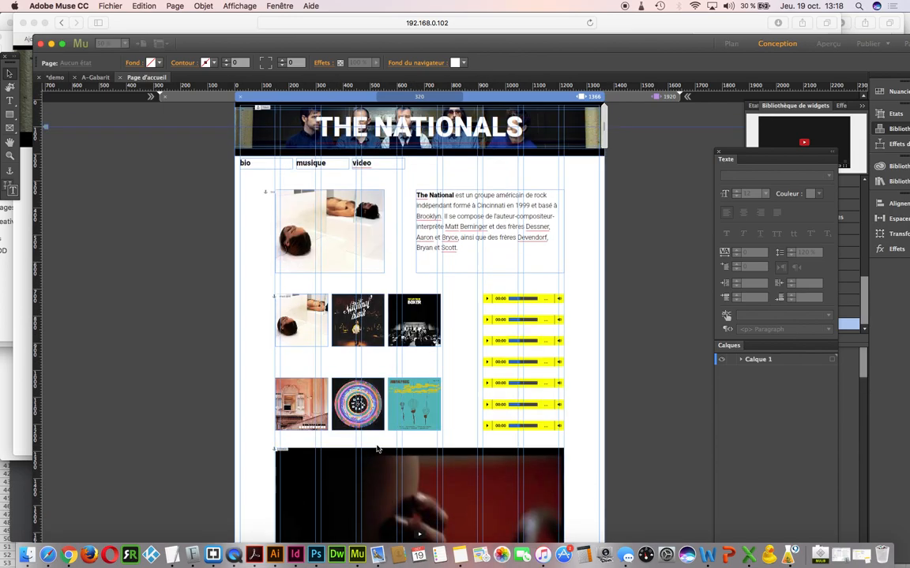
Move the musique and video links closer to the bio link, starting each on a column guide, and save the site
click(321, 168)
shift+click(379, 168)
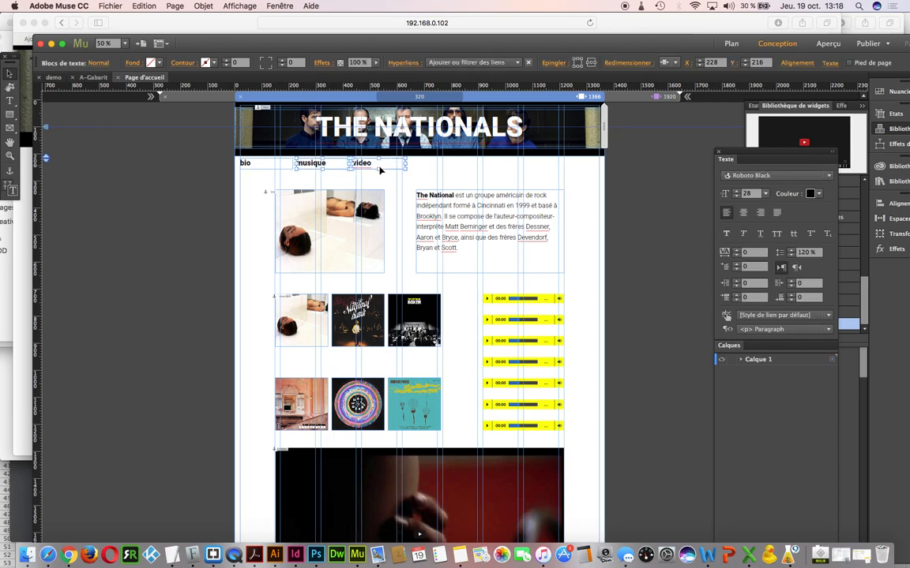
drag(379, 168, 326, 165)
click(385, 168)
click(345, 175)
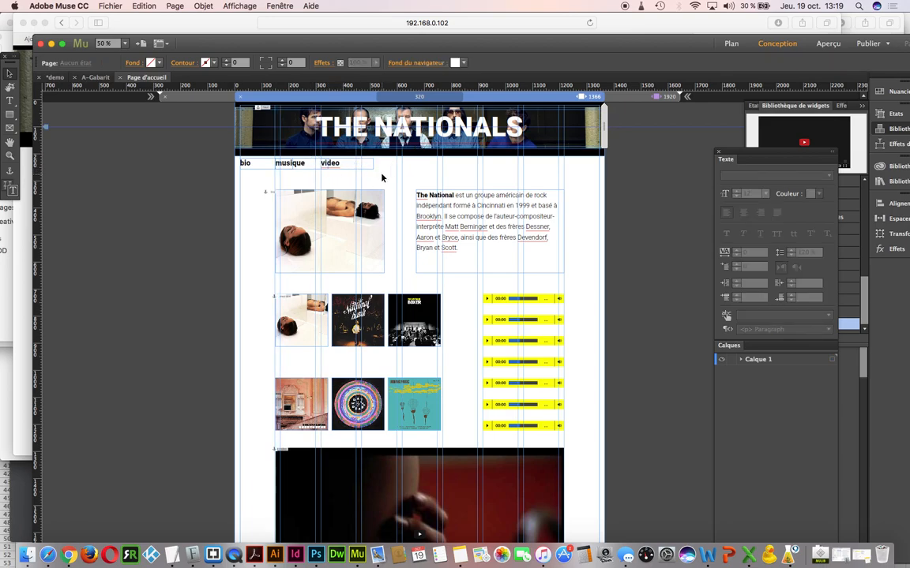
key(super+s)
Preview the whole site in the browser and narrow the browser window to test the 1366 px layout
click(101, 7)
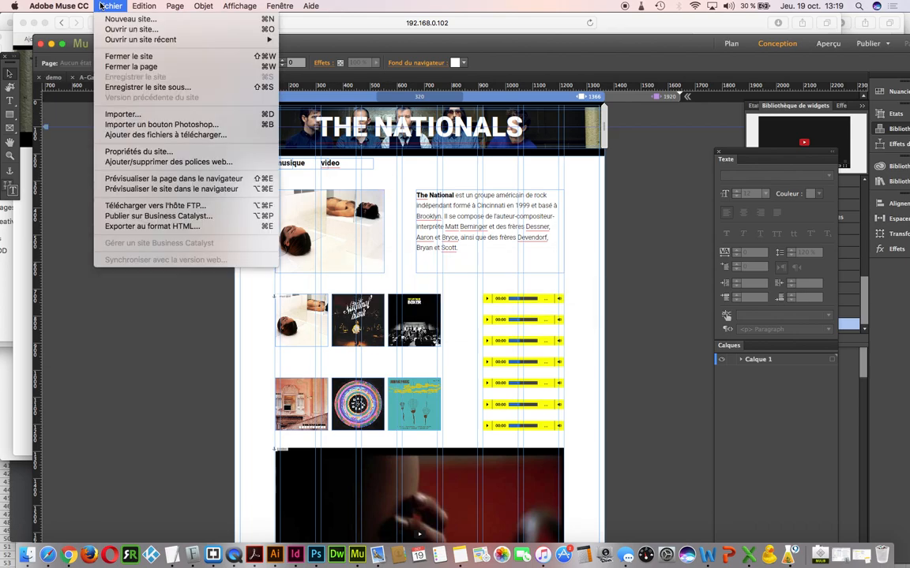
click(165, 189)
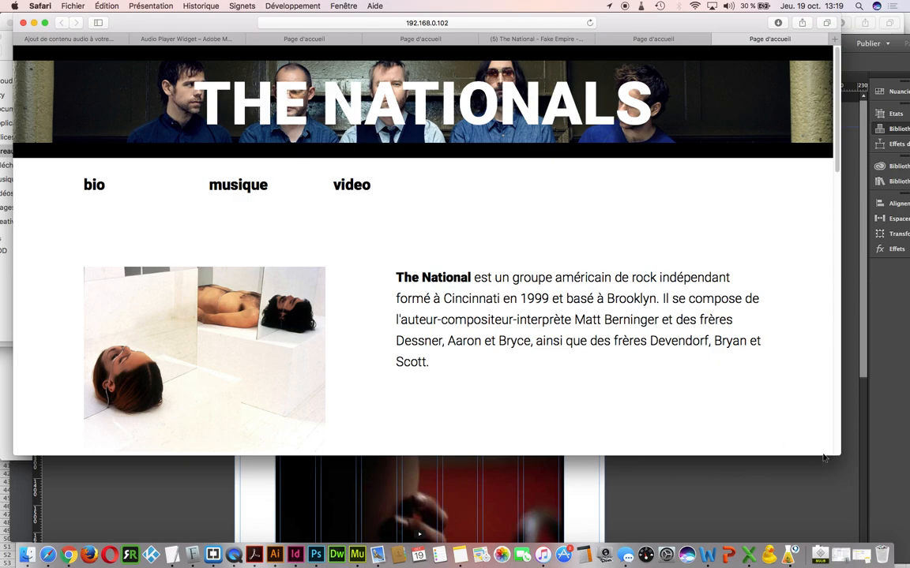
drag(839, 457, 713, 463)
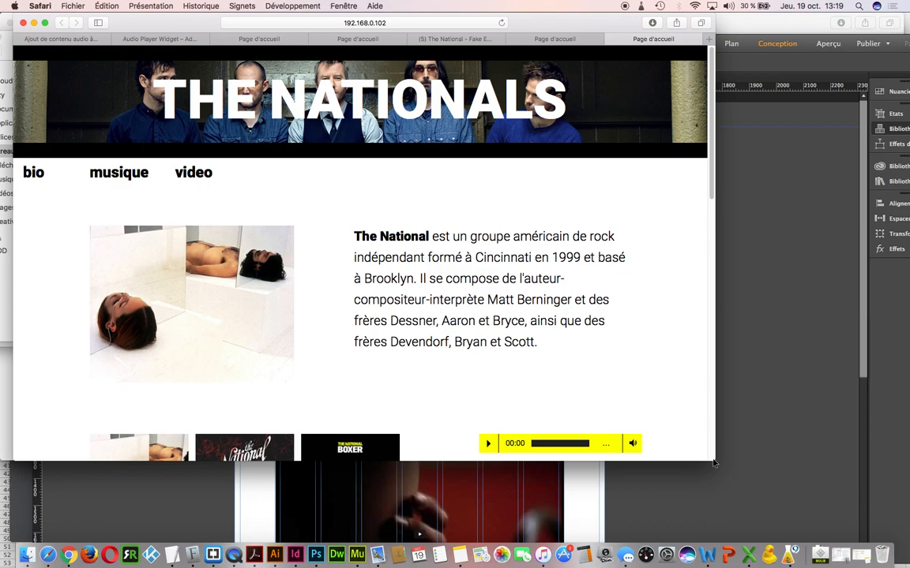
mouse_move(713, 463)
mouse_down()
mouse_move(888, 462)
mouse_move(726, 469)
mouse_up()
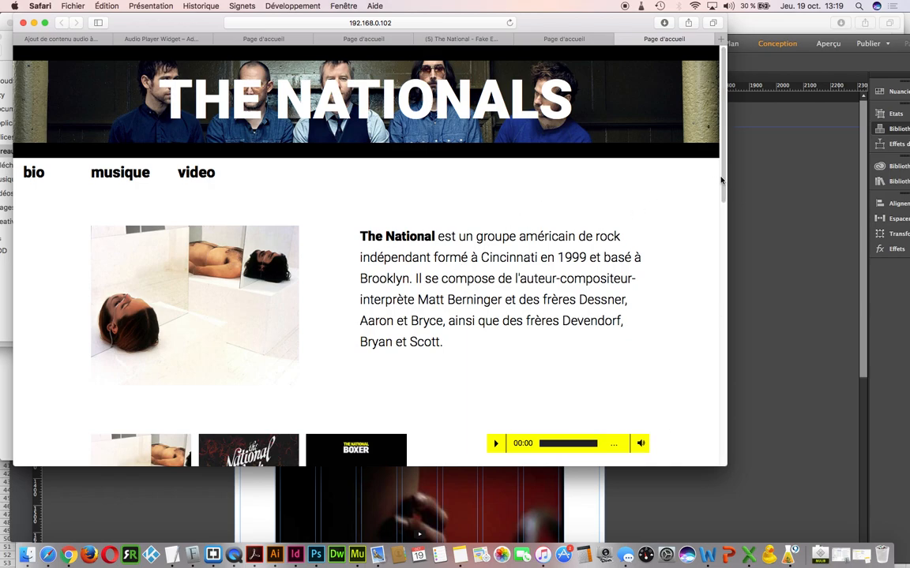
Examine the previewed page from the header down to the haut de page link and back up
scroll(679, 189, down, 2)
scroll(726, 217, down, 15)
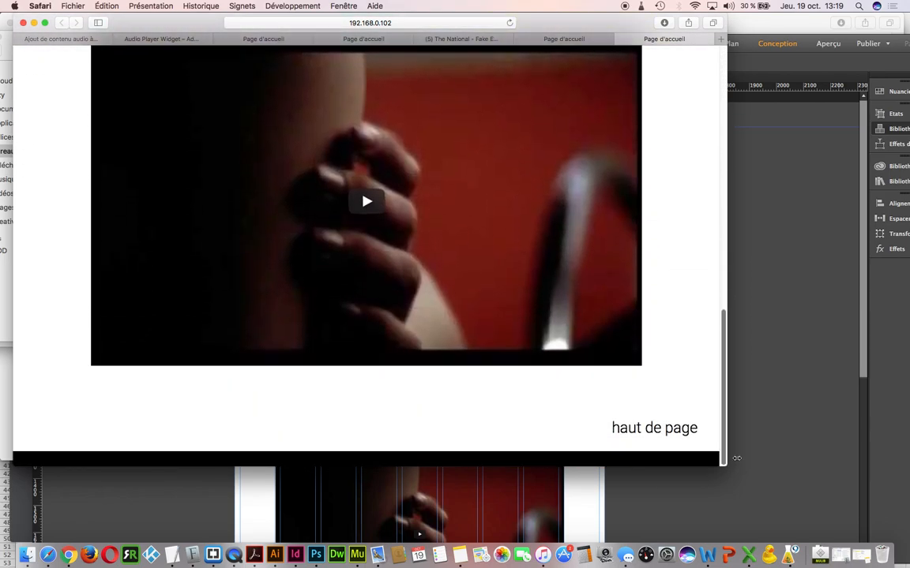
scroll(731, 229, up, 12)
scroll(729, 221, up, 3)
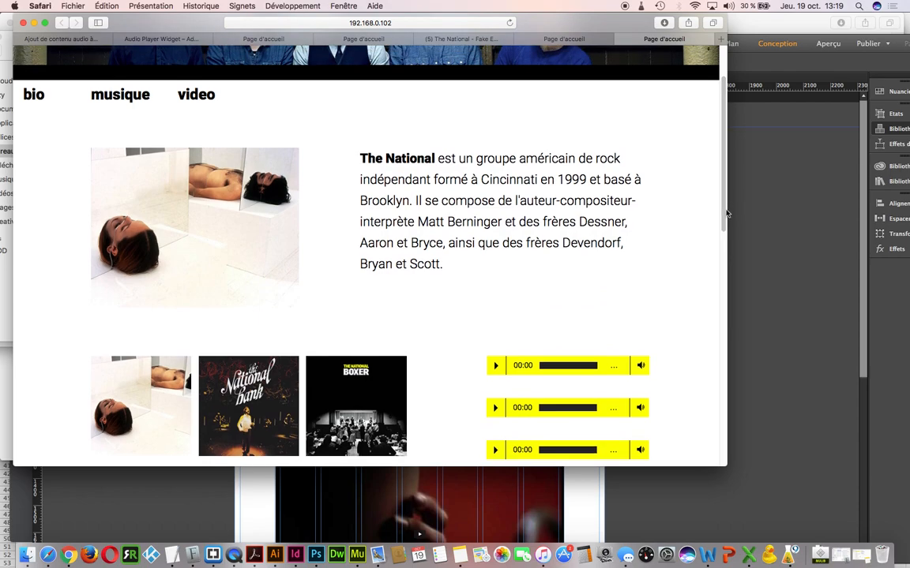
drag(727, 213, 723, 180)
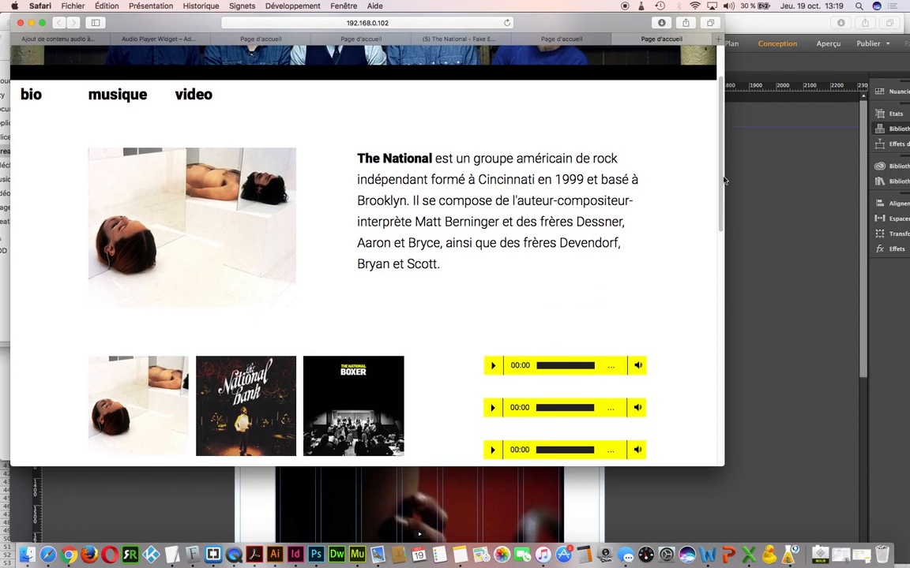
scroll(722, 170, up, 3)
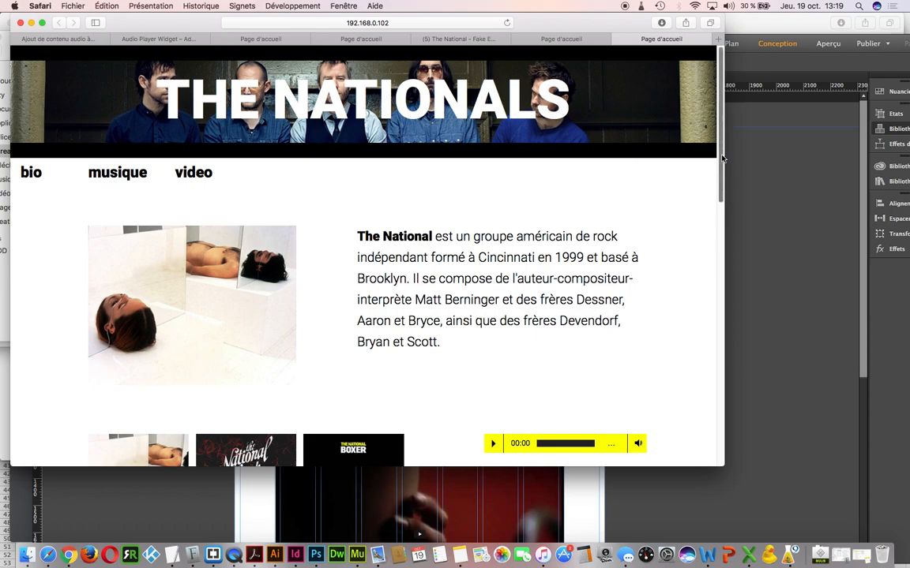
scroll(721, 159, down, 1)
scroll(708, 175, up, 1)
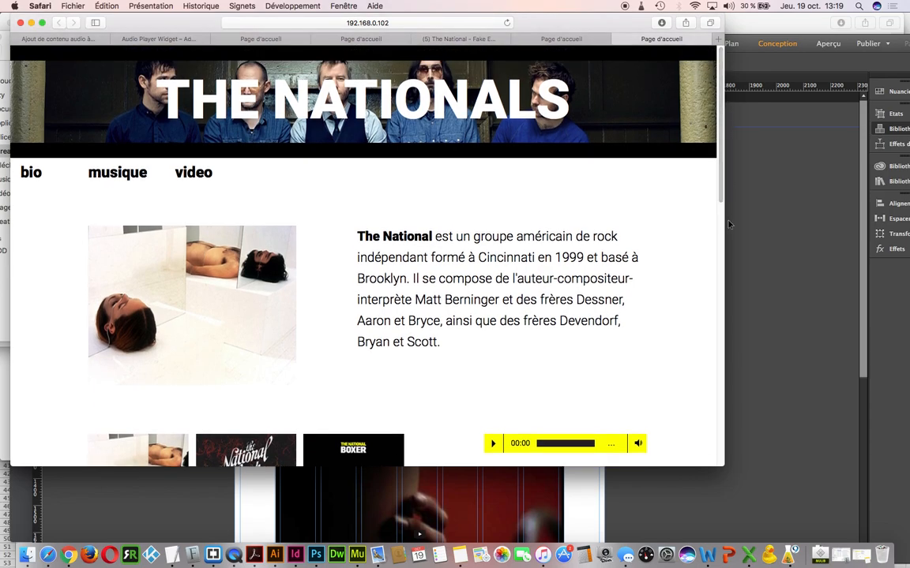
Narrow the browser preview further to check the layout, and close its tab before returning to Adobe Muse
drag(724, 224, 637, 247)
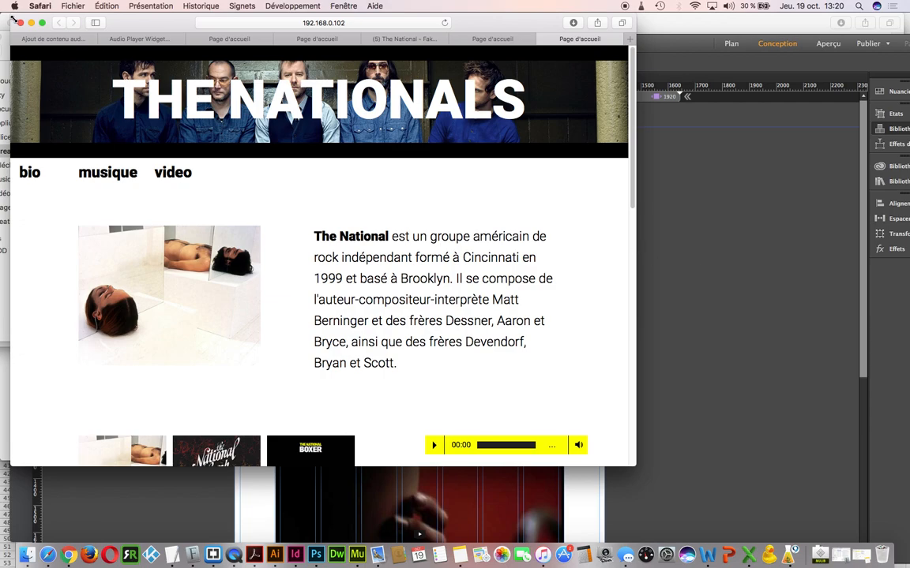
click(543, 38)
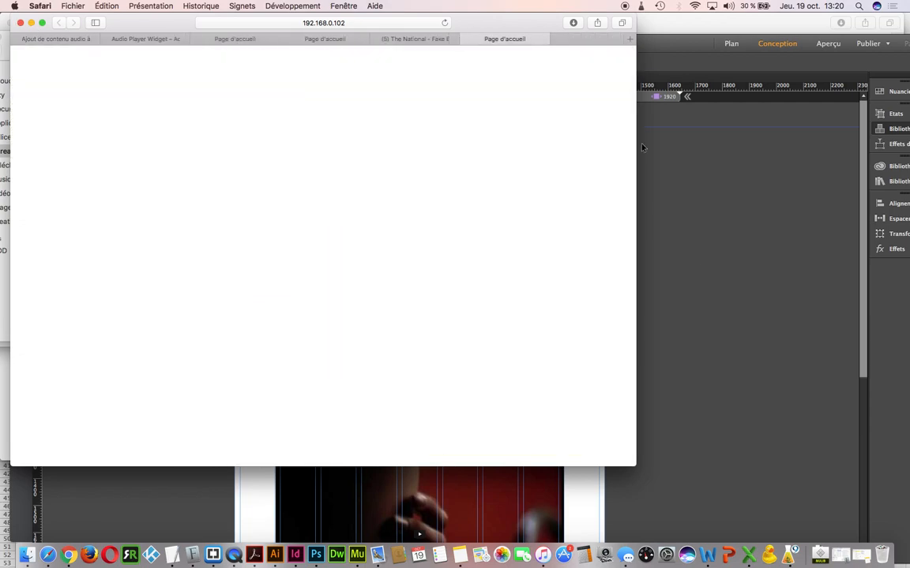
click(660, 164)
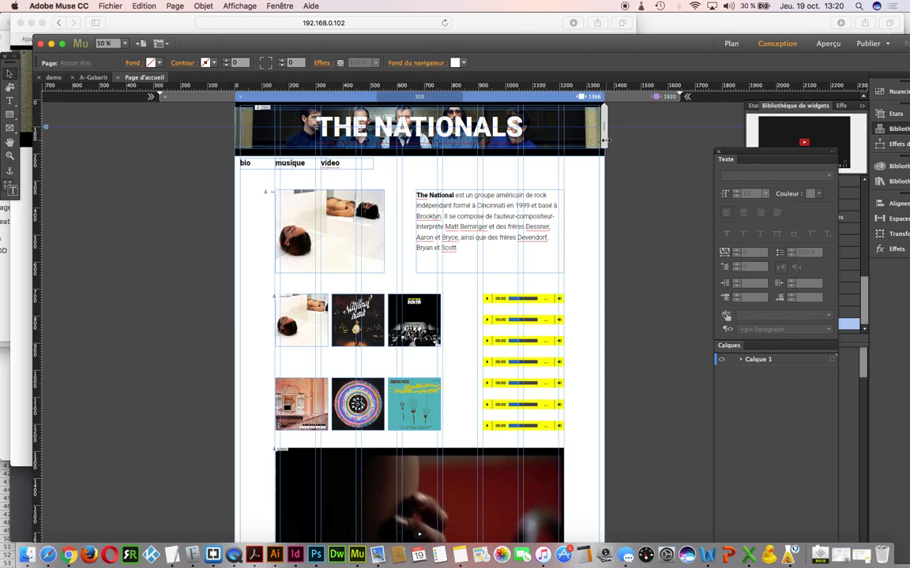
Add a 768 px breakpoint with 6 columns and check the page layout at widths between it and the 1366 px breakpoint
drag(608, 141, 521, 140)
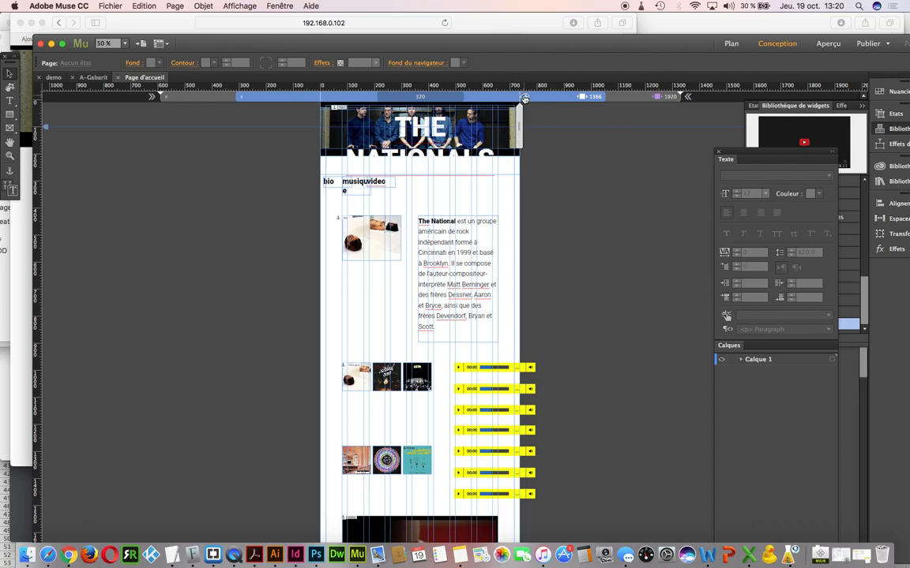
click(525, 97)
right_click(502, 96)
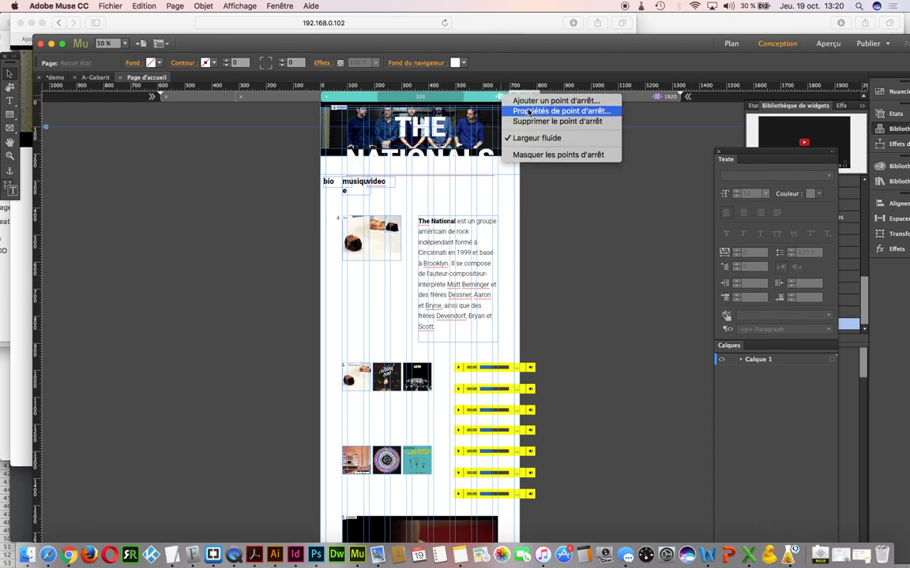
click(528, 111)
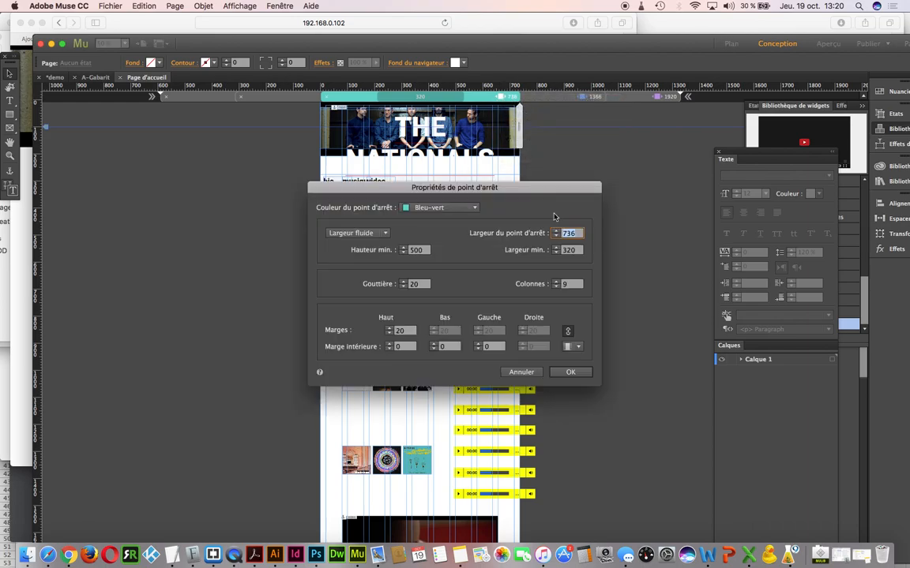
text(7)
click(563, 285)
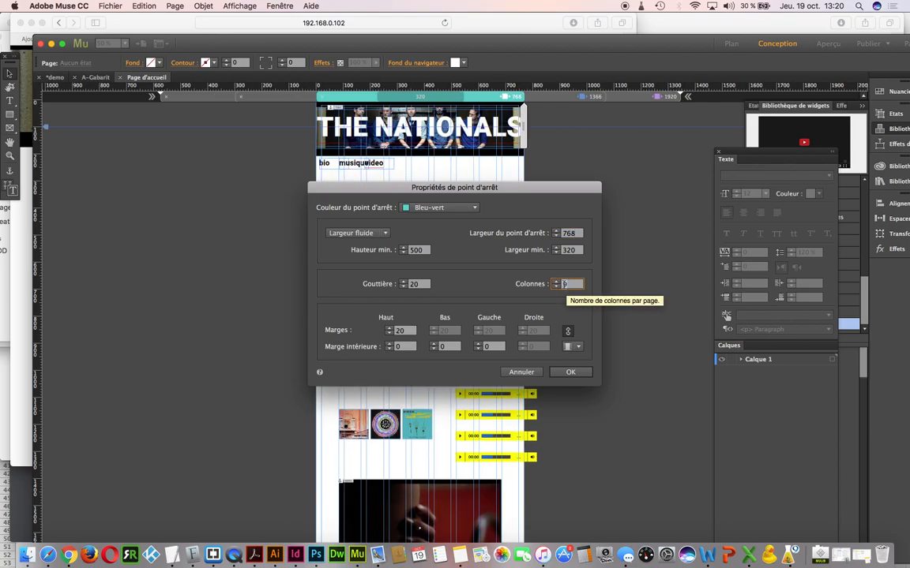
text(6)
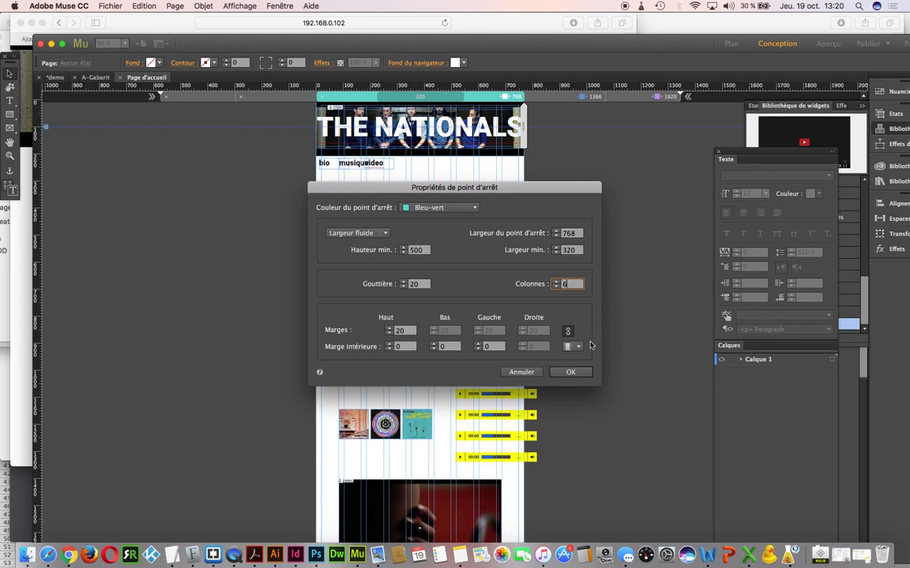
click(583, 372)
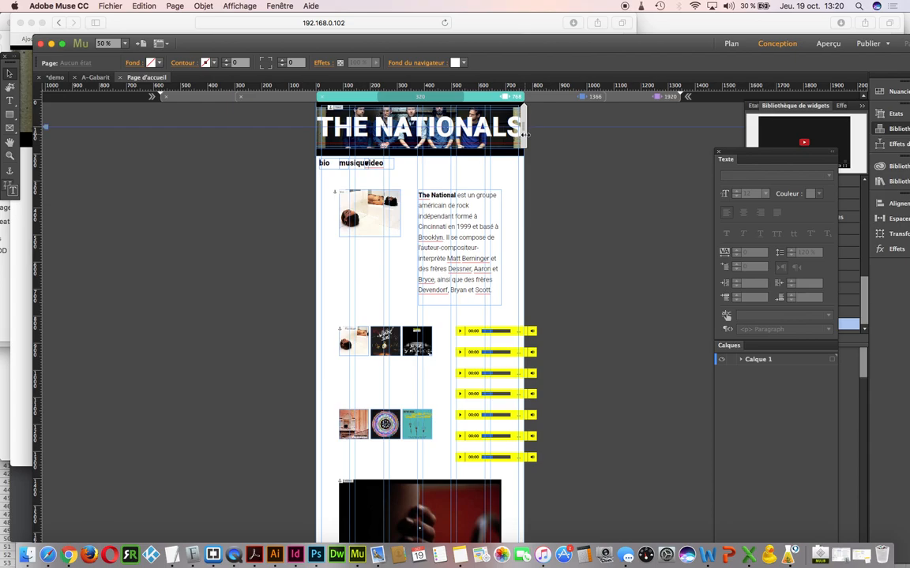
drag(523, 134, 558, 135)
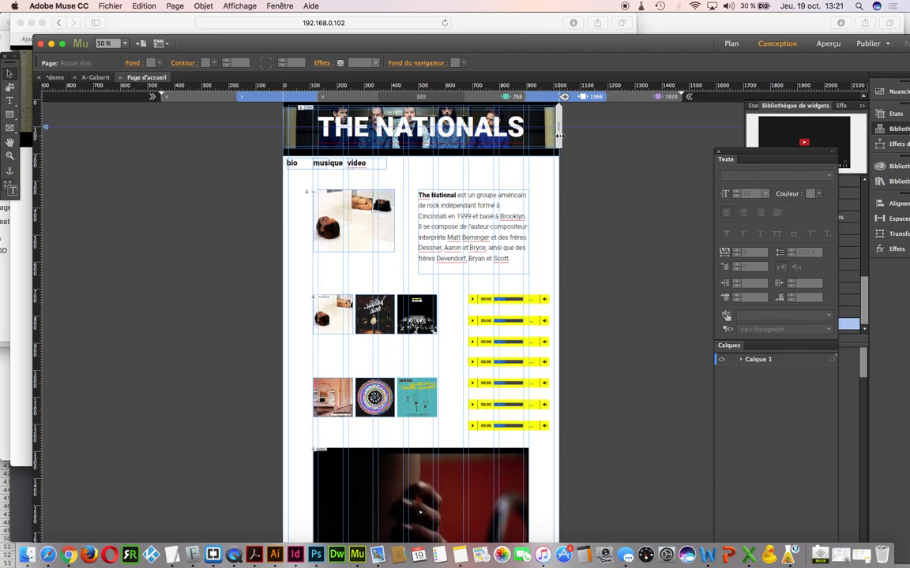
drag(559, 136, 500, 138)
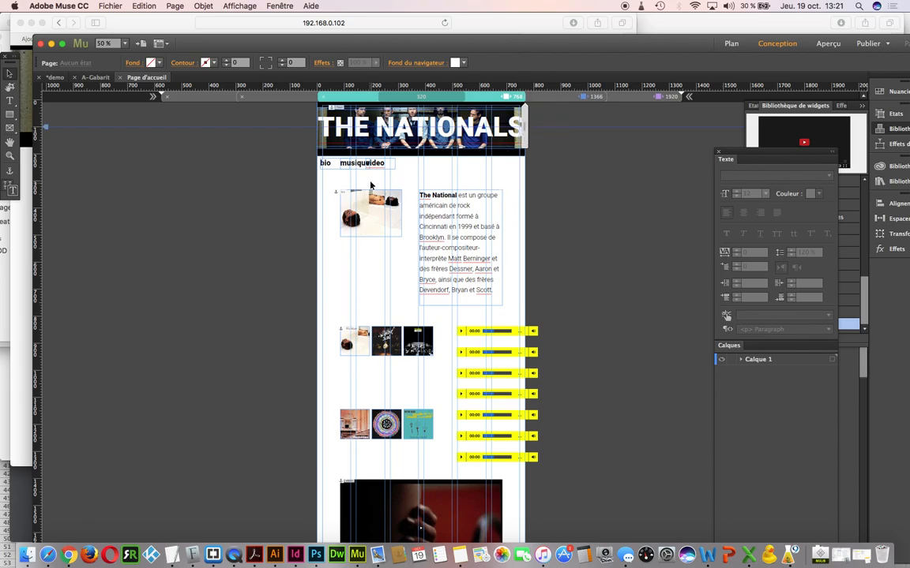
Reduce the font size of the bio, musique and video links in the 768 px layout so they no longer overlap
click(328, 165)
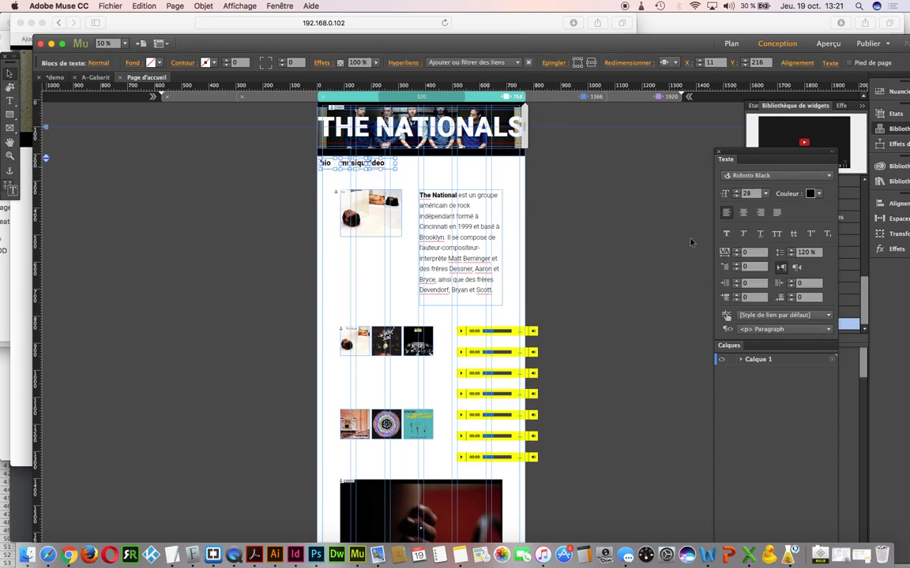
click(736, 197)
click(736, 197)
click(736, 198)
click(587, 189)
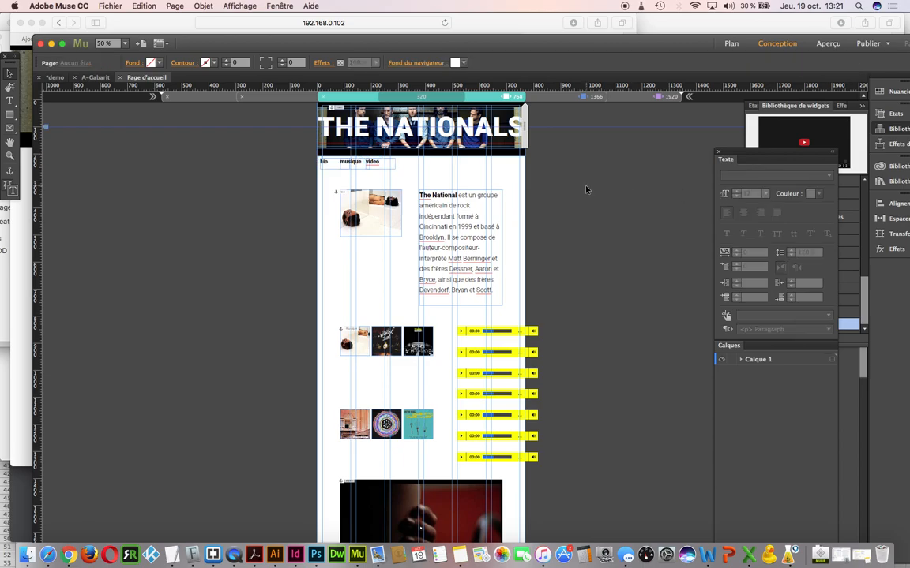
Set the font size of the header title THE NATIONALS to 82 in the 768 px layout
click(421, 138)
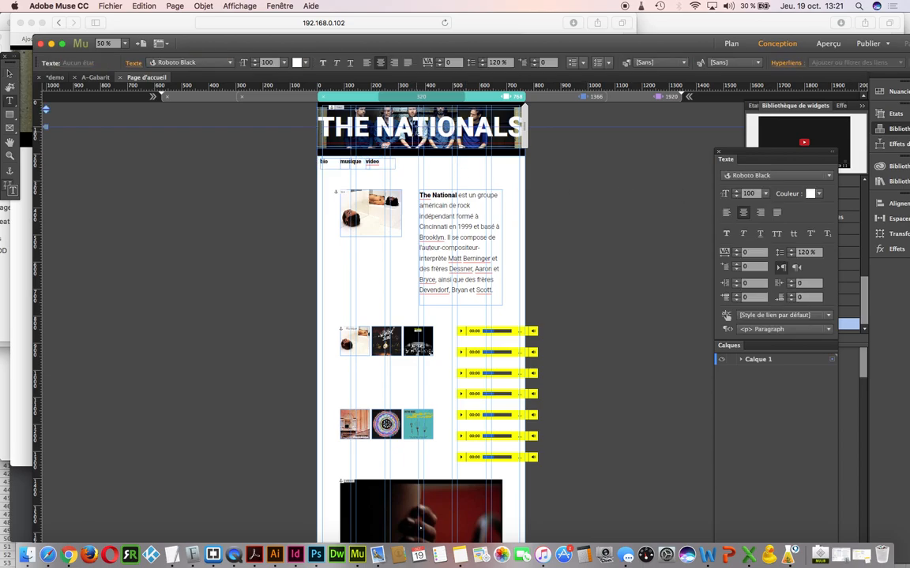
triple_click(516, 126)
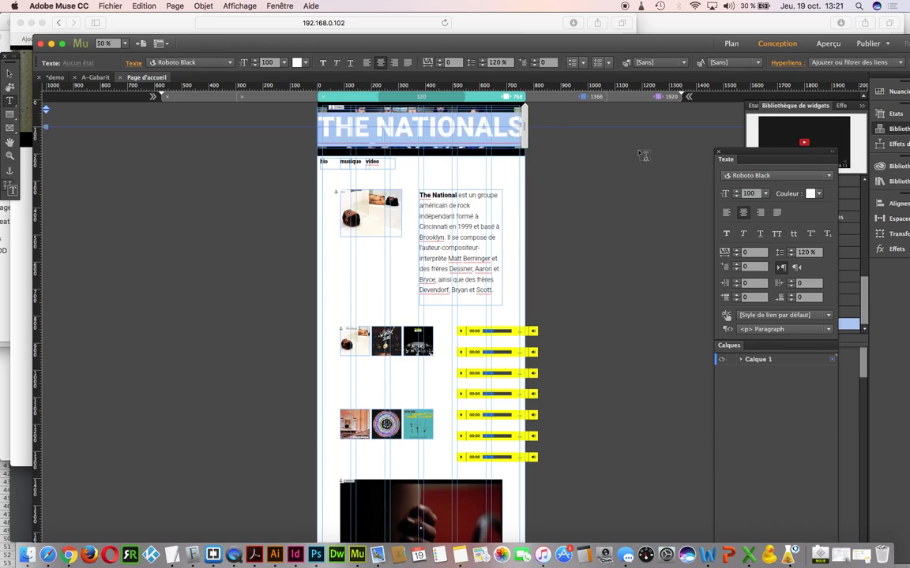
click(737, 197)
click(737, 197)
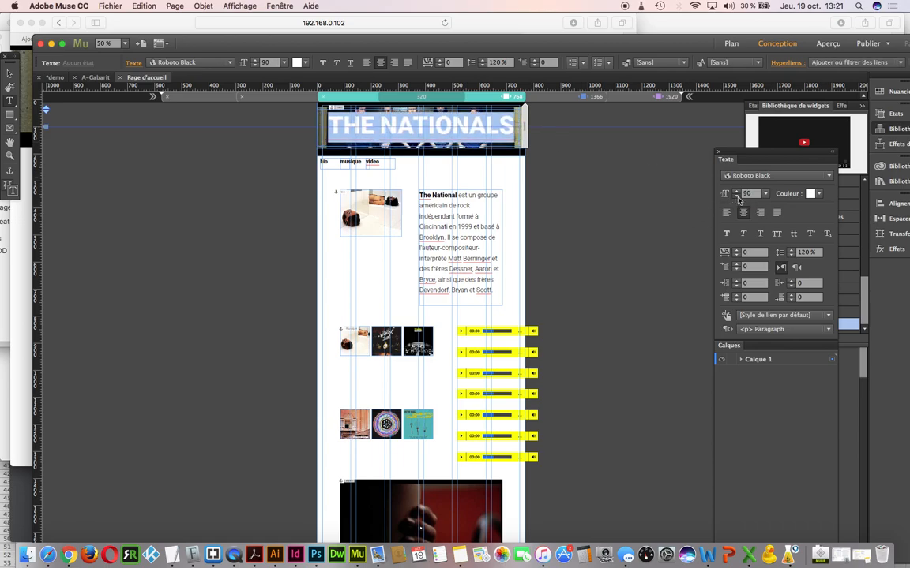
click(737, 198)
click(737, 197)
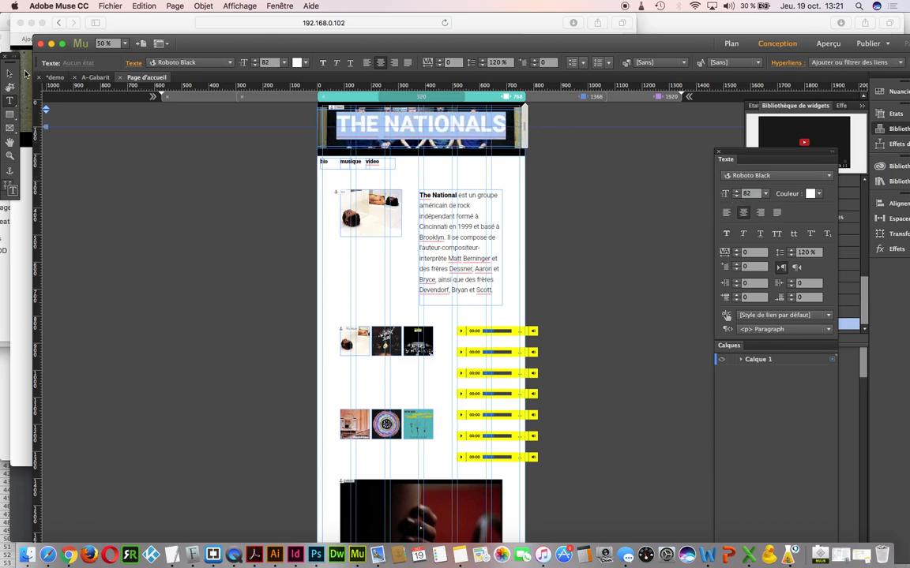
click(9, 74)
Space the bio, musique and video links evenly along the column guides and raise the bio section closer beneath them
click(333, 163)
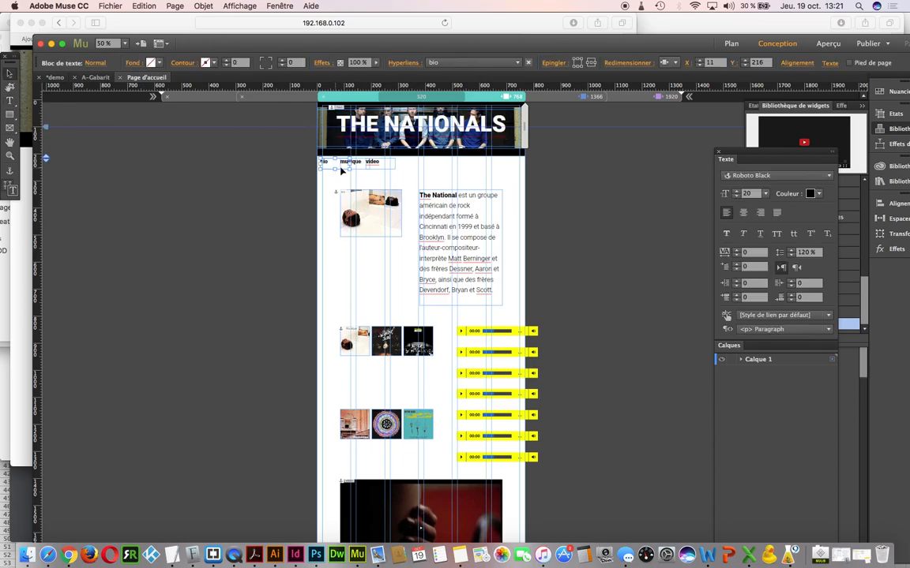
drag(337, 165, 334, 166)
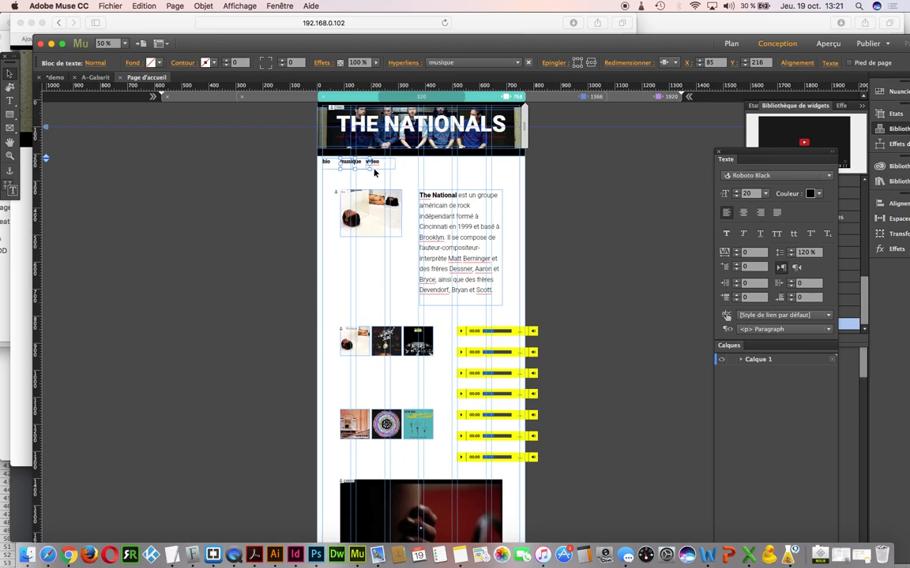
click(376, 164)
drag(376, 165, 409, 167)
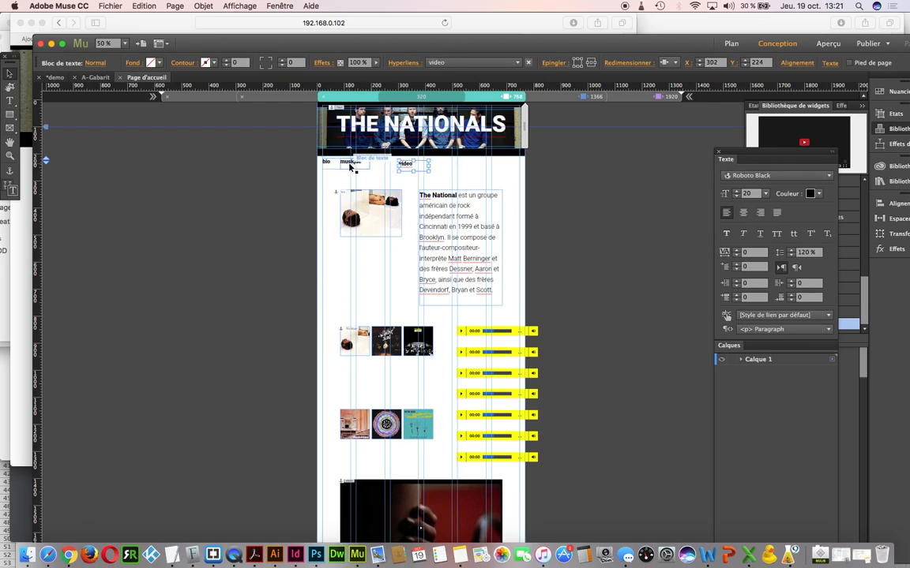
click(358, 164)
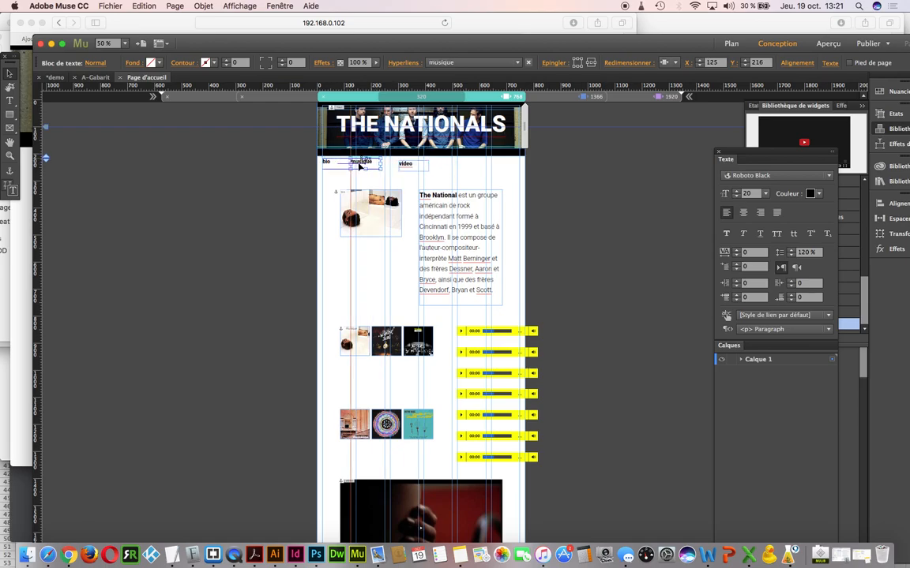
click(405, 164)
mouse_move(407, 168)
mouse_down()
mouse_move(385, 177)
mouse_move(397, 167)
mouse_up()
click(381, 211)
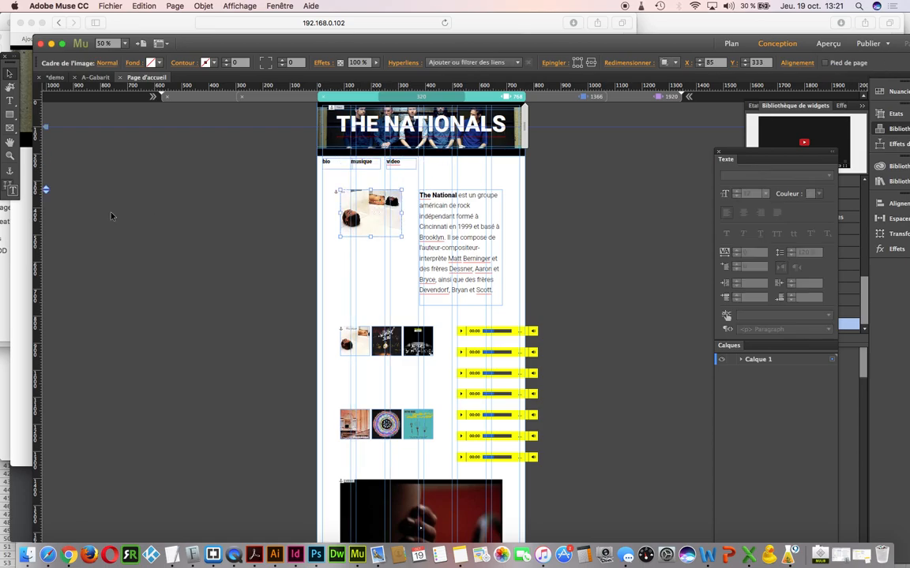
drag(49, 191, 50, 176)
Set the font size of the bio paragraph to 15
click(442, 202)
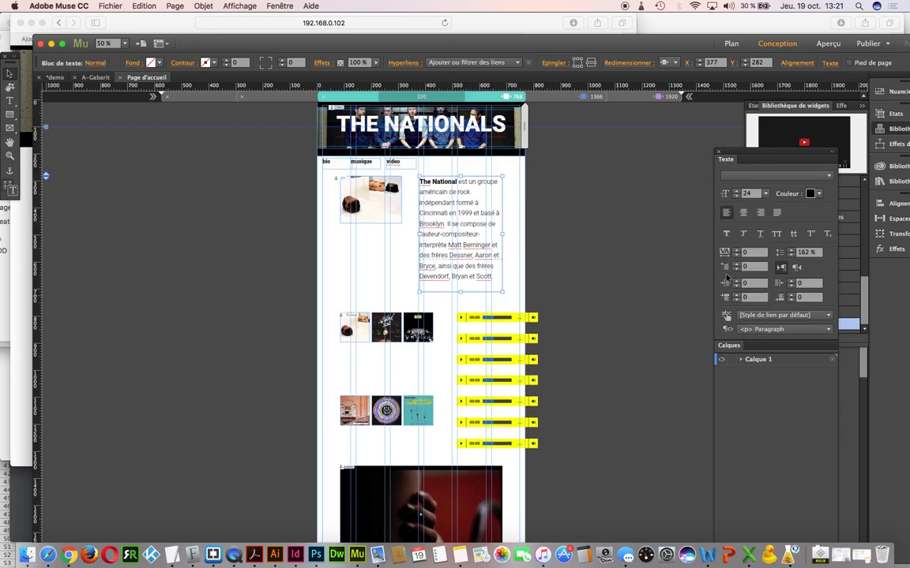
click(736, 198)
click(736, 197)
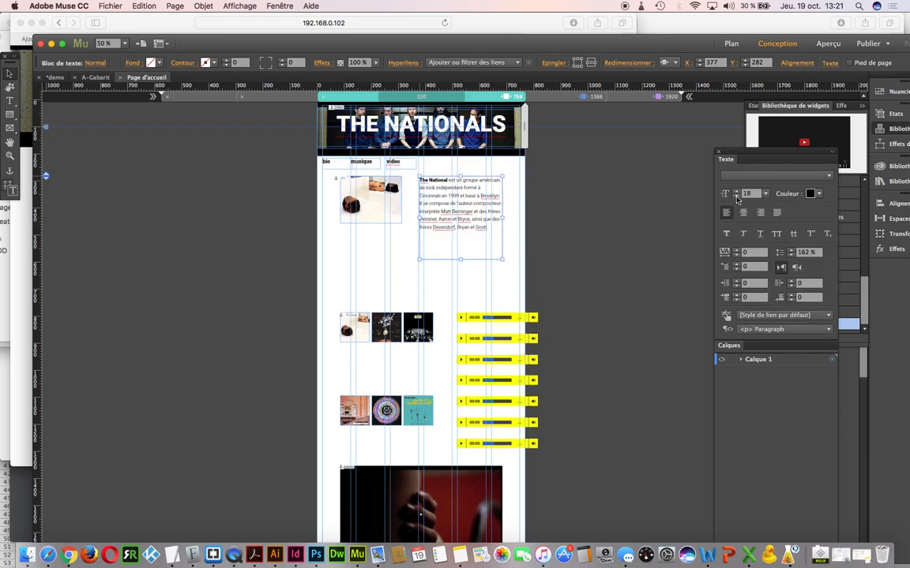
click(737, 198)
click(736, 198)
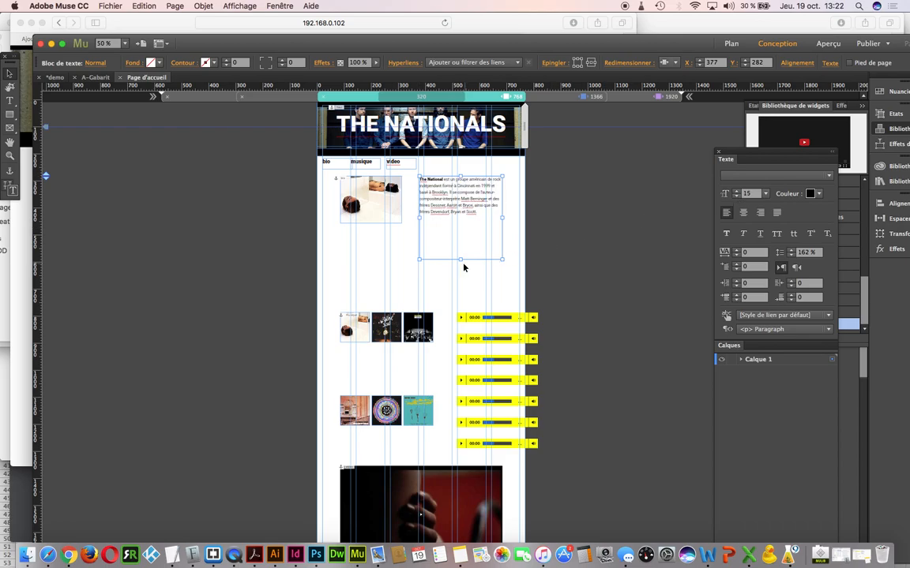
Shorten the bio text frame to the height of its photo and raise the musique and video sections closer beneath the bio
drag(464, 259, 467, 229)
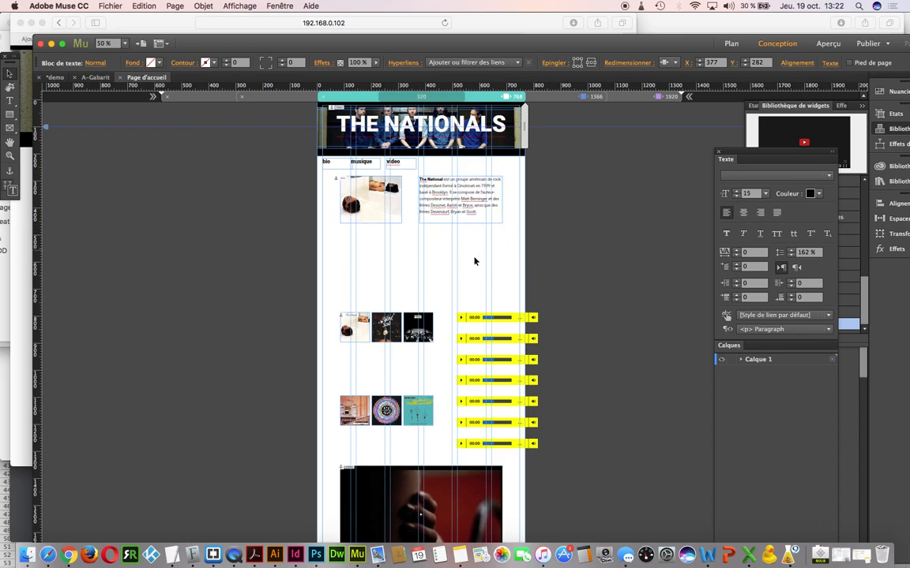
drag(333, 282, 520, 508)
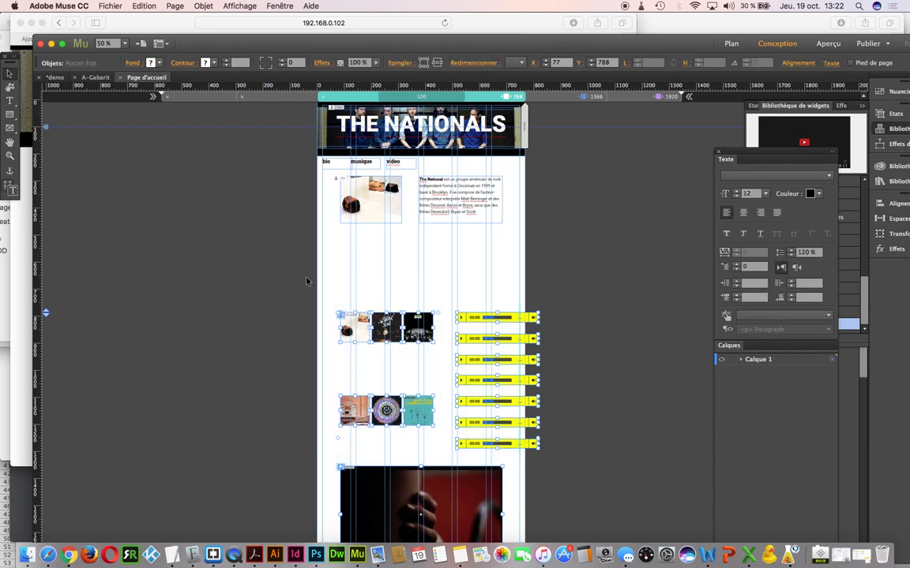
drag(45, 312, 68, 243)
Enlarge the bio photo to span the first three columns and crop its height to match the bio text frame
drag(362, 214, 416, 206)
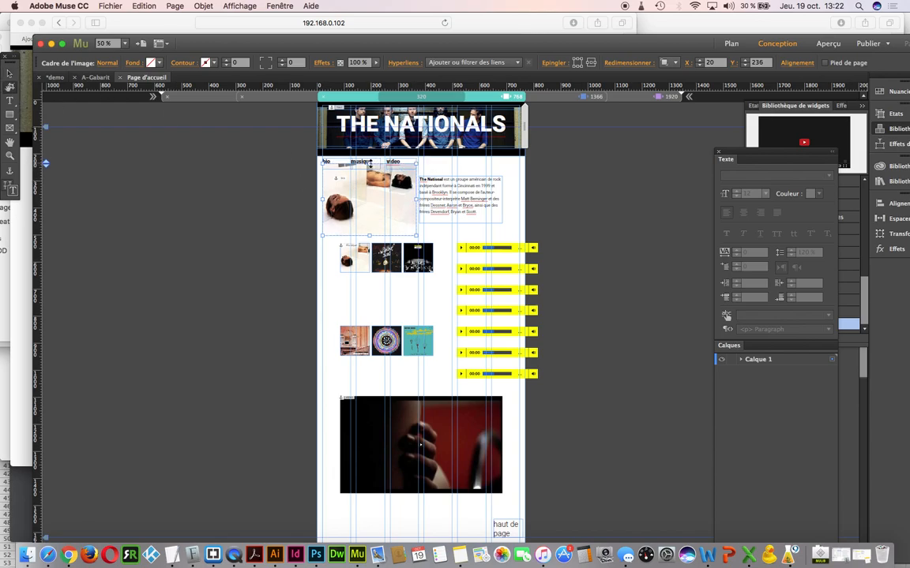
drag(369, 165, 371, 176)
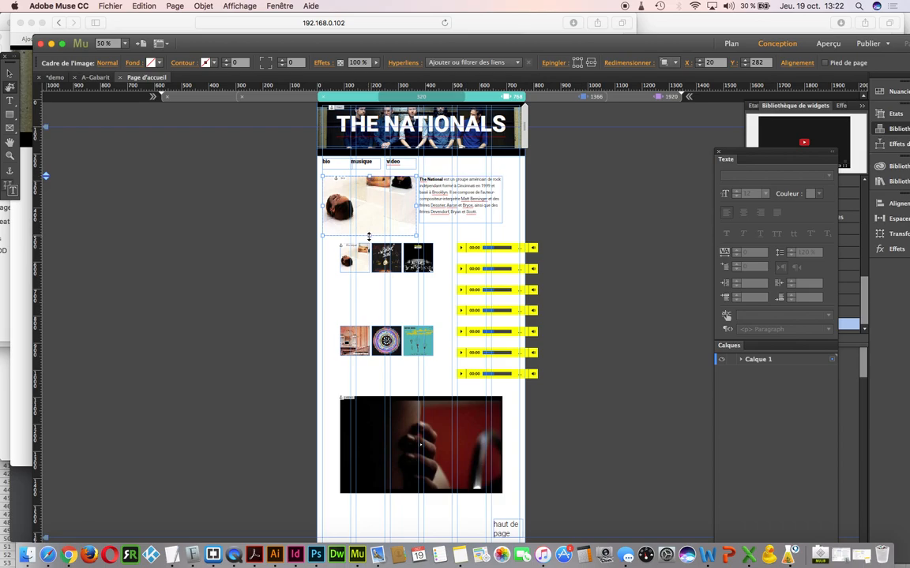
drag(369, 236, 372, 224)
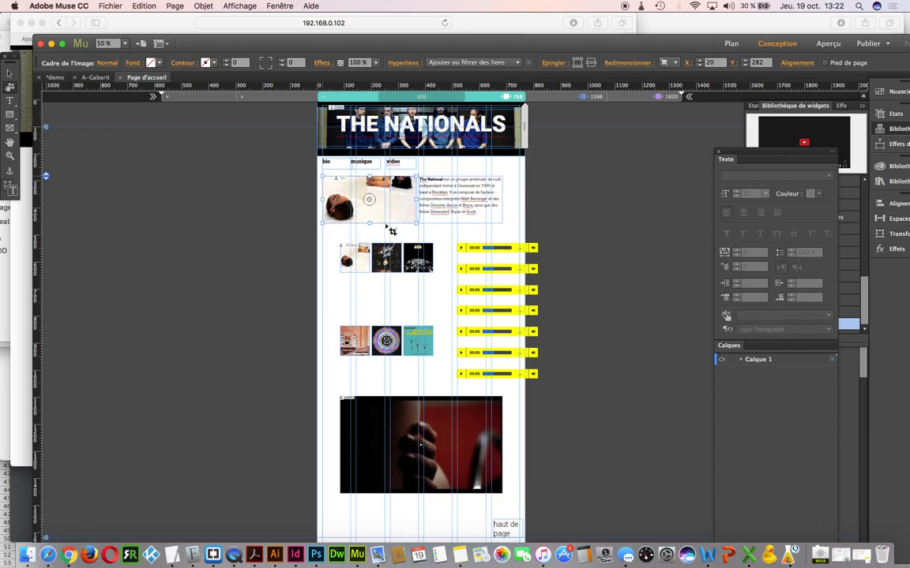
Align the bio text with the start of the fourth column and widen its frame to the end of the last column
click(431, 207)
mouse_move(433, 208)
mouse_down()
mouse_move(440, 210)
mouse_move(417, 200)
mouse_move(441, 203)
mouse_up()
click(406, 209)
click(450, 206)
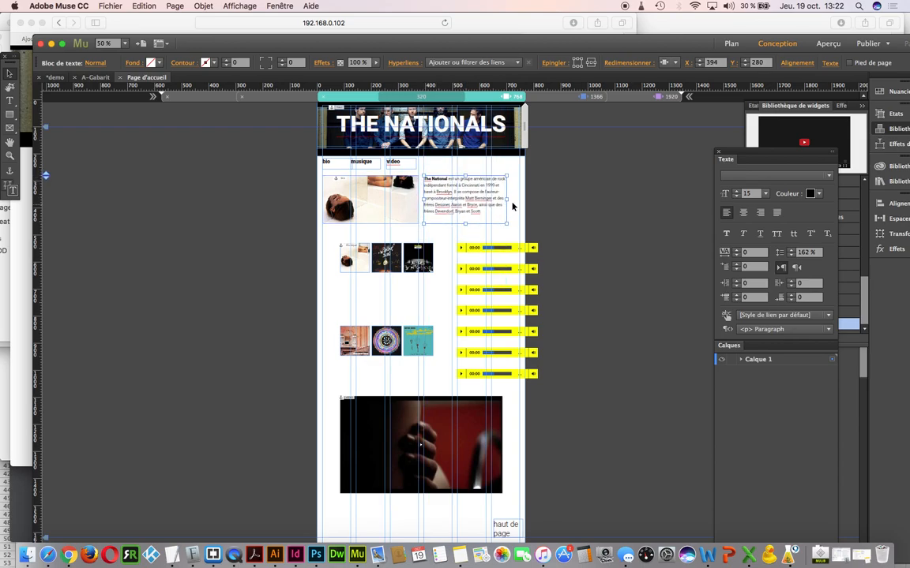
drag(512, 206, 519, 204)
click(382, 198)
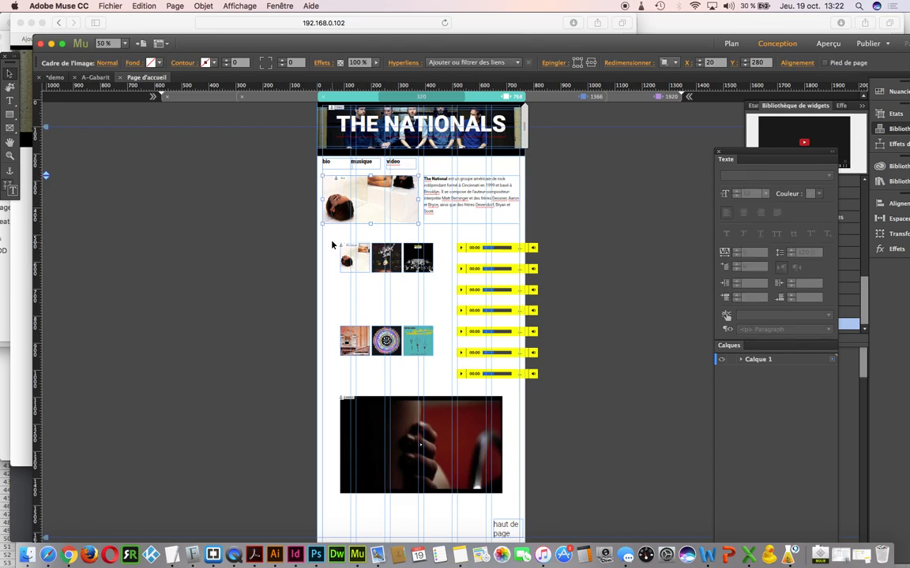
Move both rows of album covers close beneath the bio photo, starting at the first column and evenly spaced
drag(333, 246, 454, 301)
drag(377, 251, 363, 243)
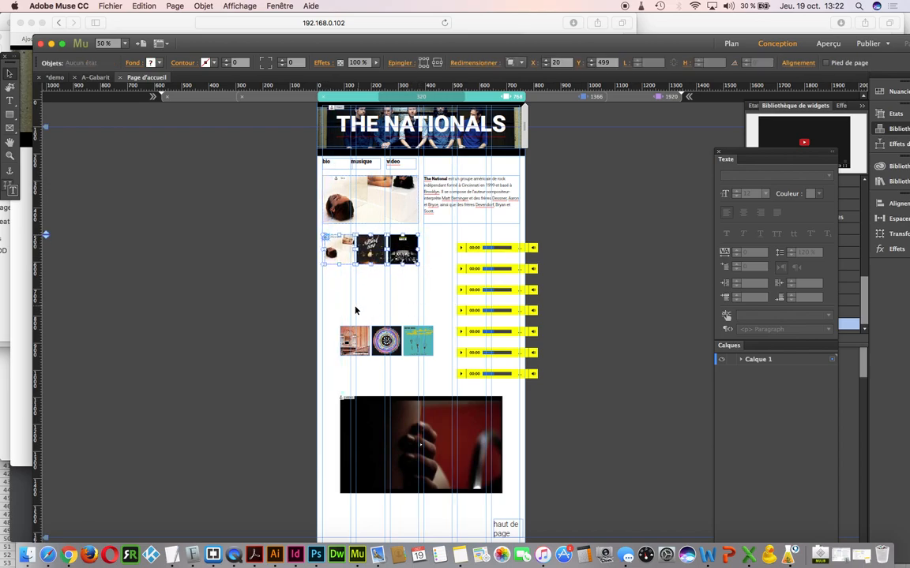
drag(345, 313, 399, 296)
drag(316, 230, 411, 267)
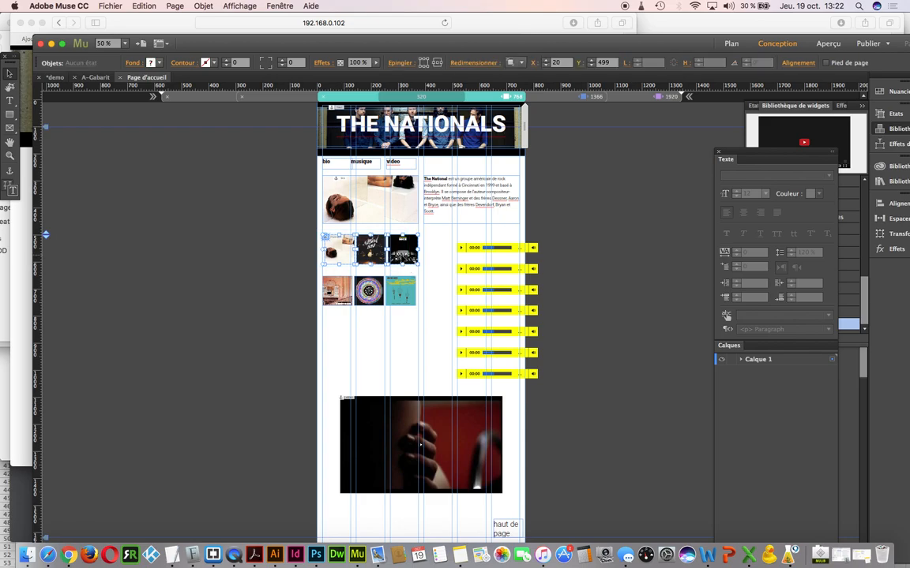
click(389, 266)
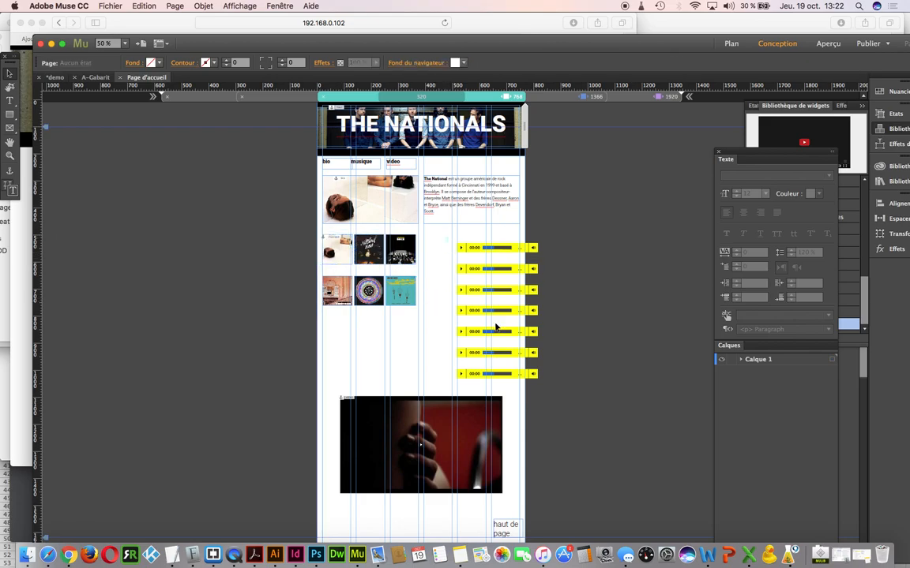
Align the audio players with the bio text and the top row of covers, and hide the last three in this breakpoint
drag(495, 327, 486, 368)
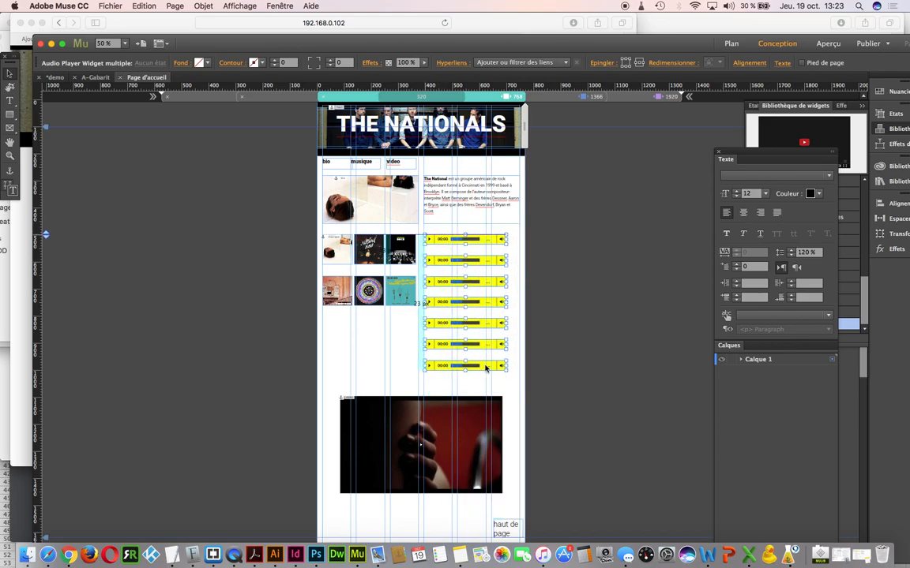
click(545, 356)
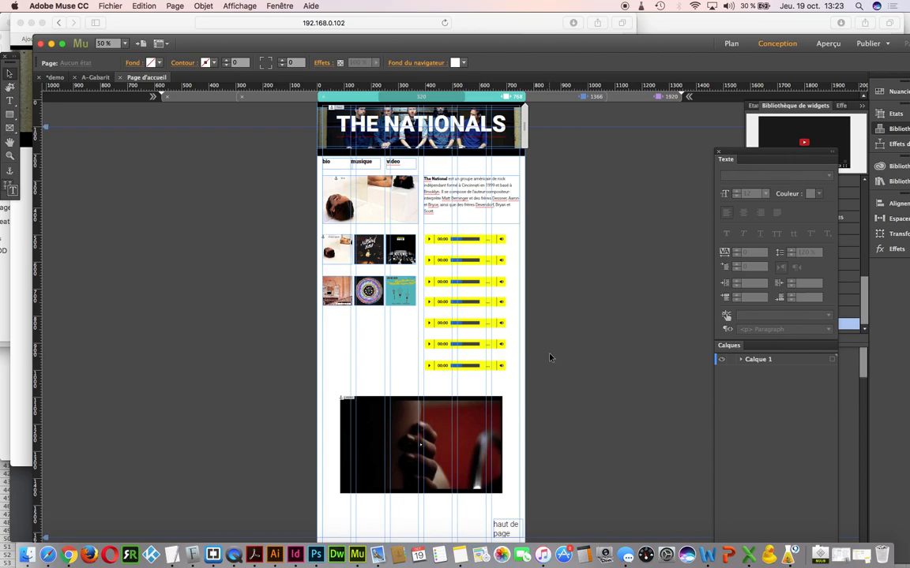
drag(516, 319, 461, 373)
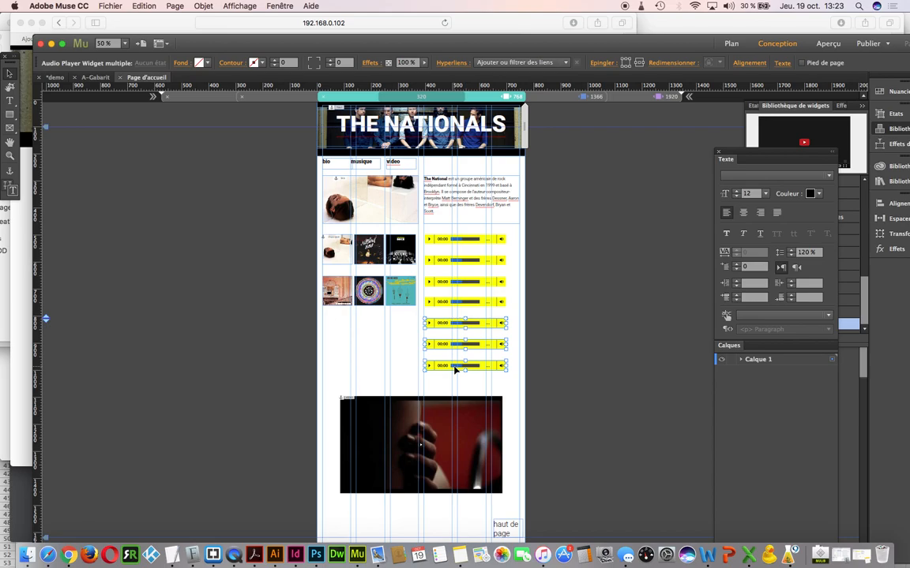
right_click(454, 368)
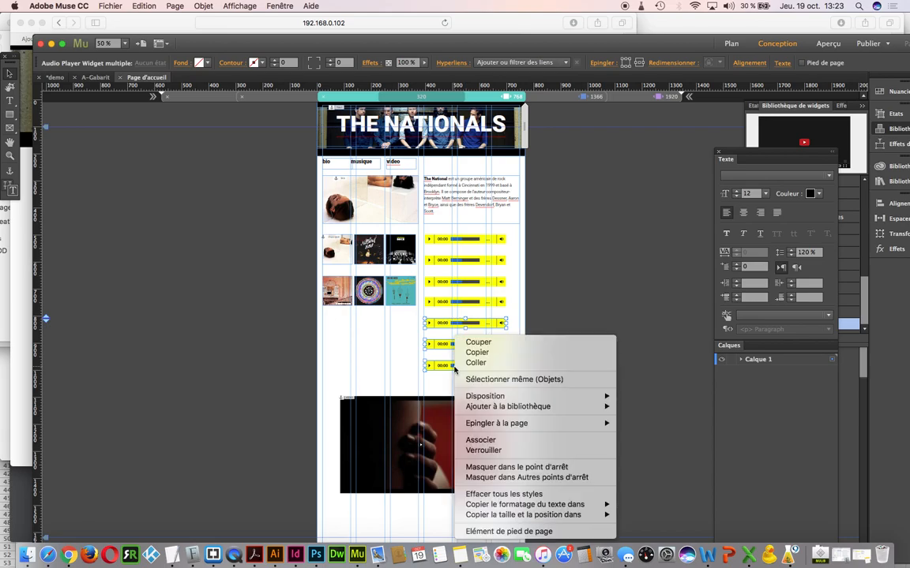
click(521, 467)
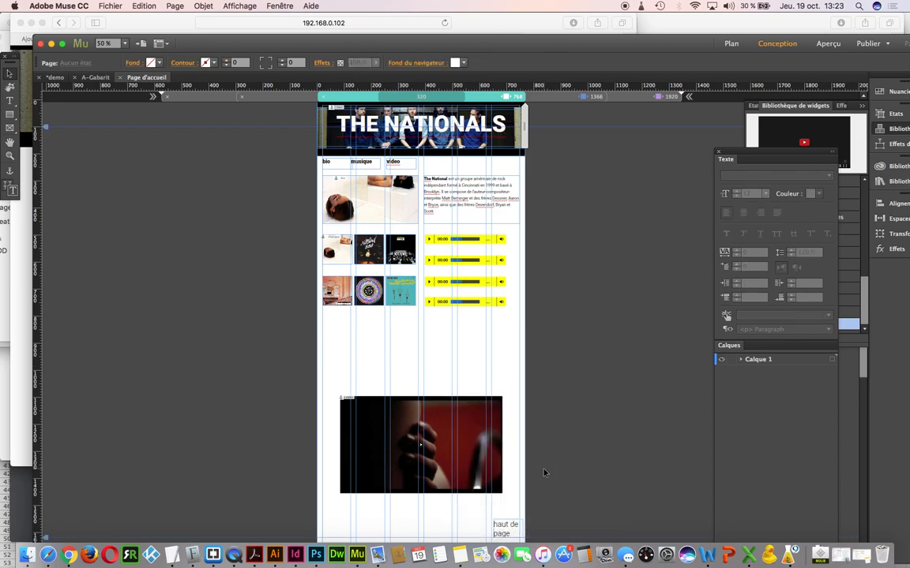
Raise the YouTube video beneath the album covers and enlarge it to span all six columns
click(445, 426)
mouse_move(47, 398)
mouse_down()
mouse_move(47, 349)
mouse_move(60, 327)
mouse_up()
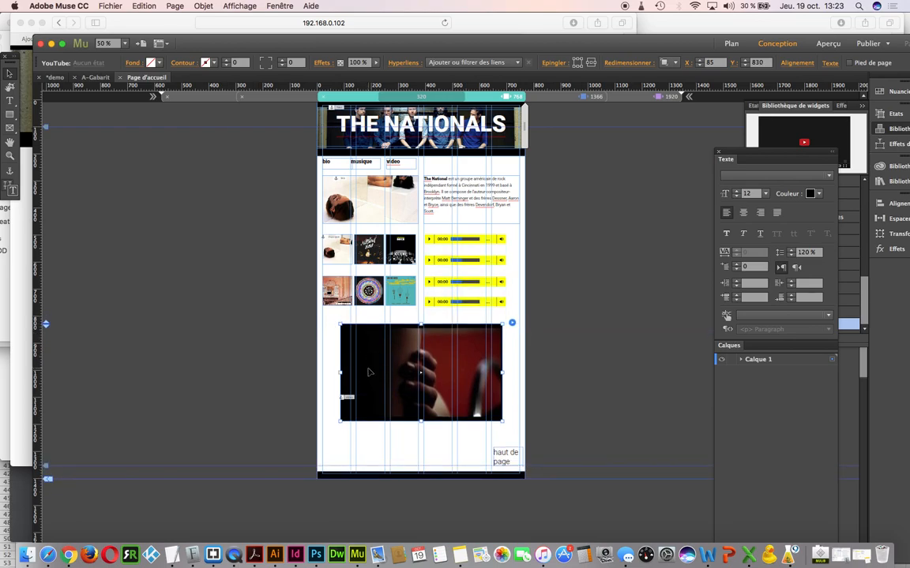
drag(368, 374, 351, 372)
drag(484, 420, 520, 441)
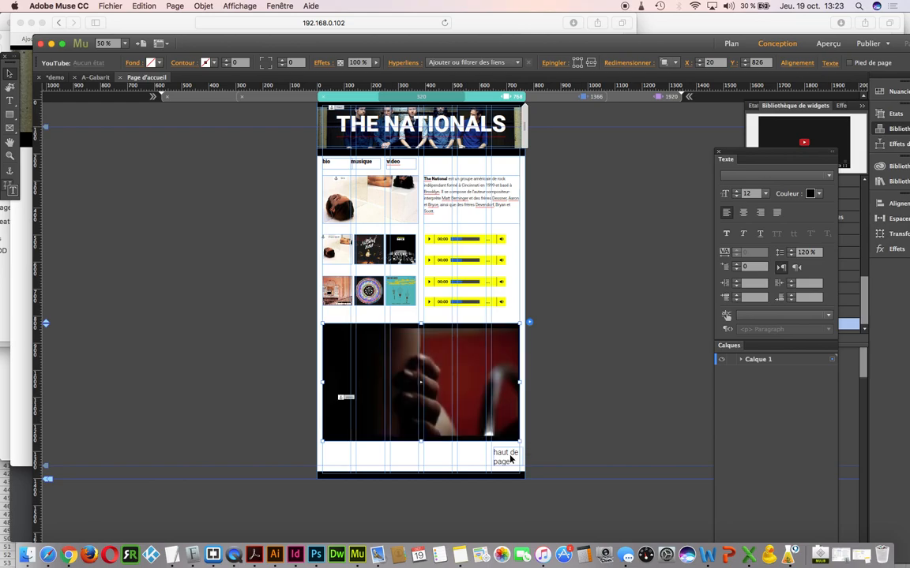
Set the font size of the haut de page link to 14 and shorten its text frame
click(514, 457)
click(735, 197)
click(735, 197)
click(735, 197)
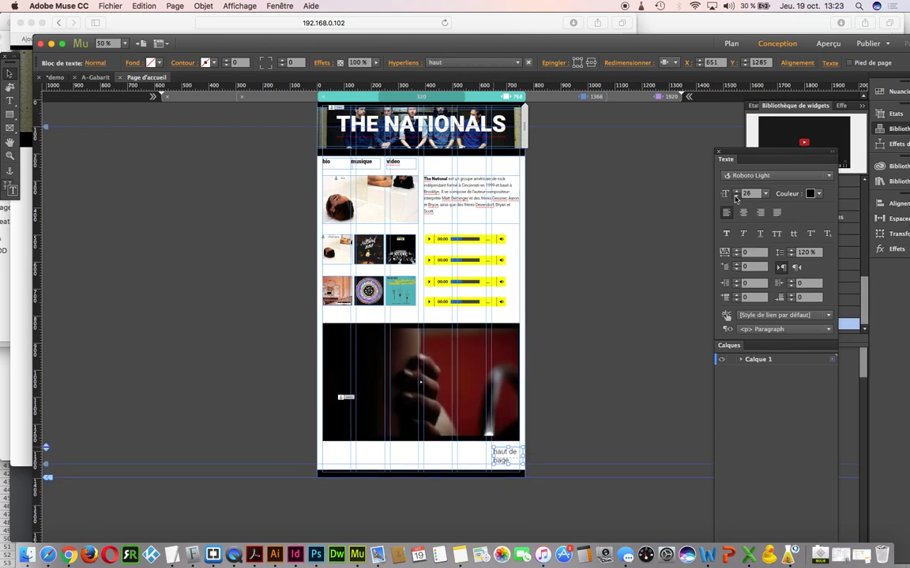
click(735, 197)
click(735, 197)
click(735, 196)
click(735, 196)
click(735, 197)
click(735, 196)
click(735, 197)
click(735, 197)
click(735, 197)
click(735, 197)
click(735, 197)
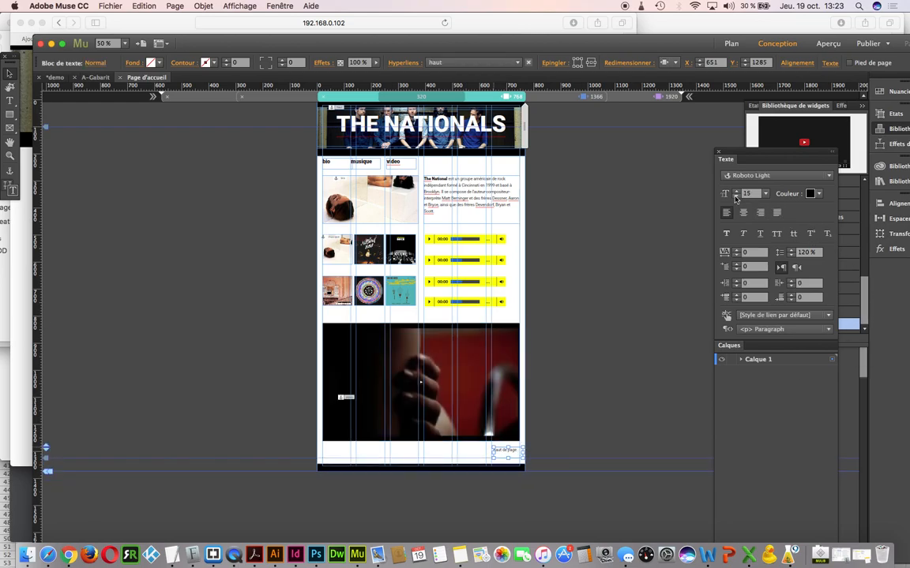
drag(508, 458, 512, 454)
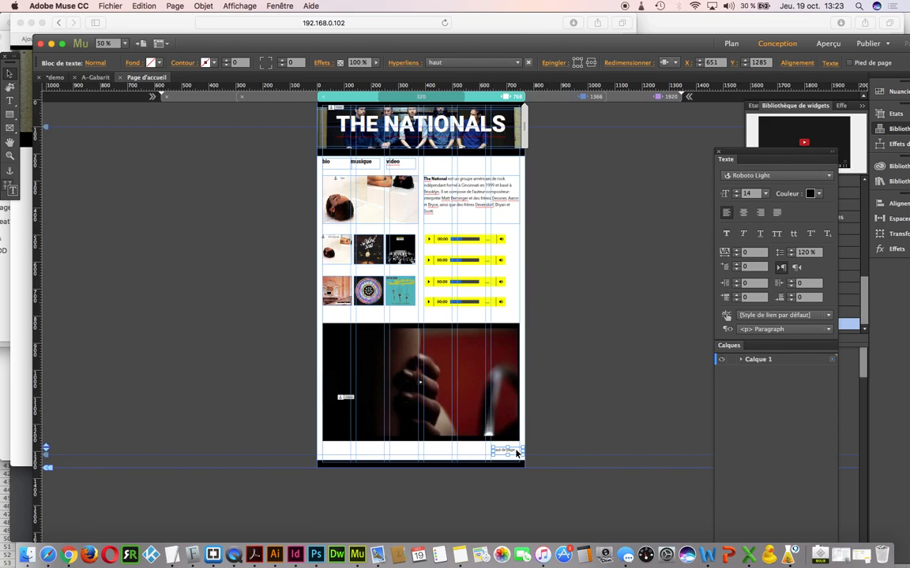
Hide the haut de page link in the 768 px breakpoint
right_click(517, 453)
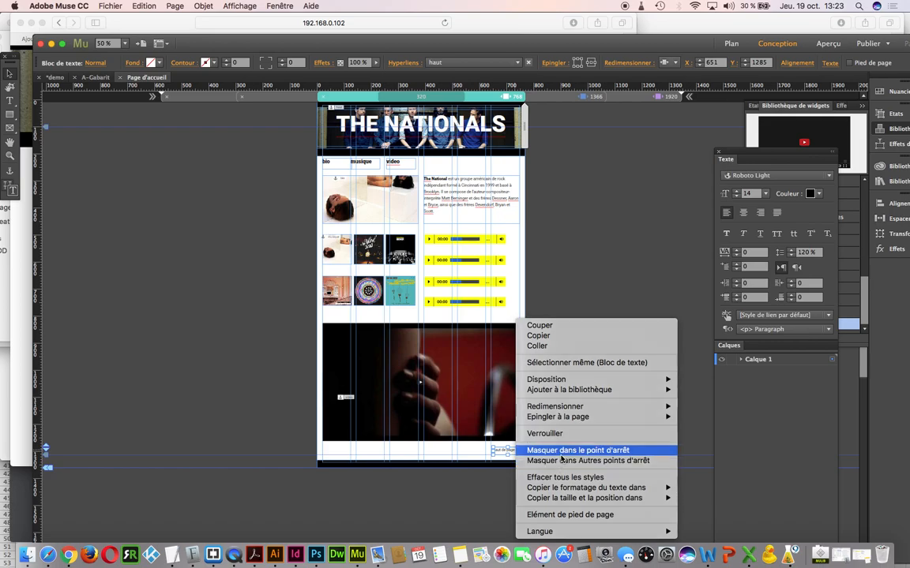
click(557, 451)
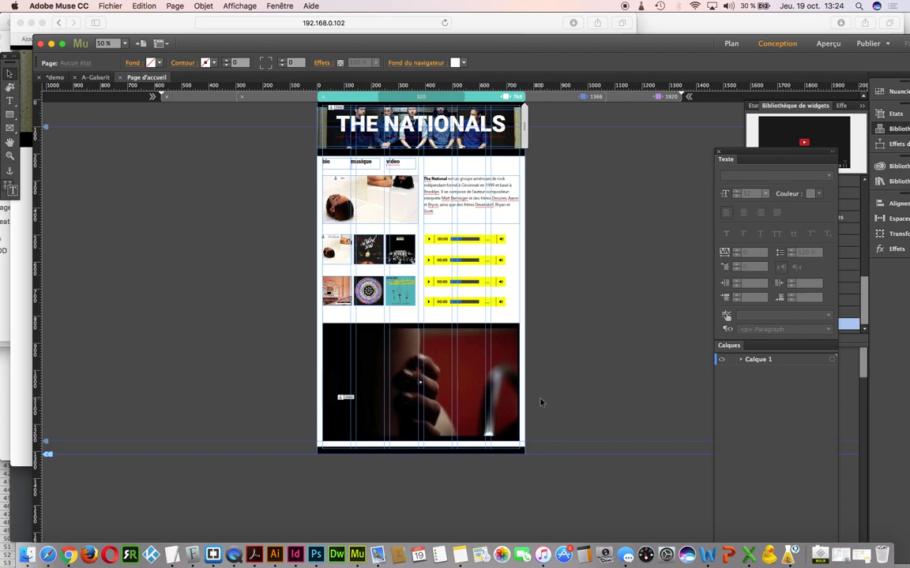
Save the site and preview the whole site in Safari, in an enlarged browser window
key(super+s)
click(110, 6)
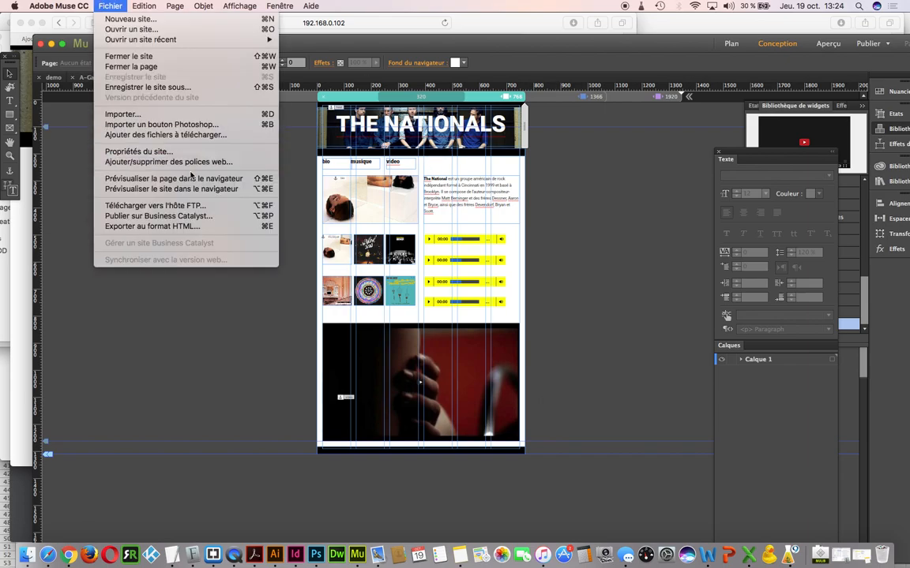
click(199, 188)
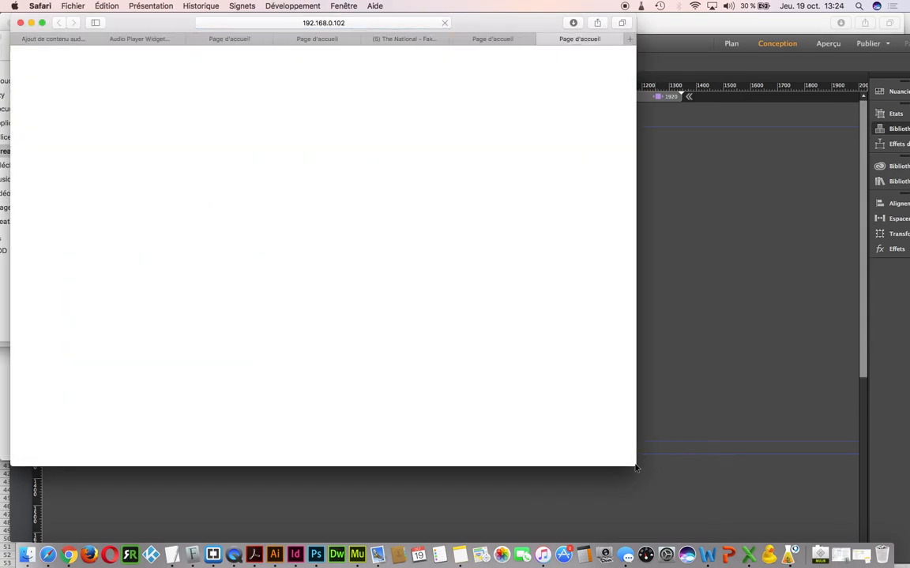
drag(669, 467, 867, 469)
drag(707, 462, 908, 456)
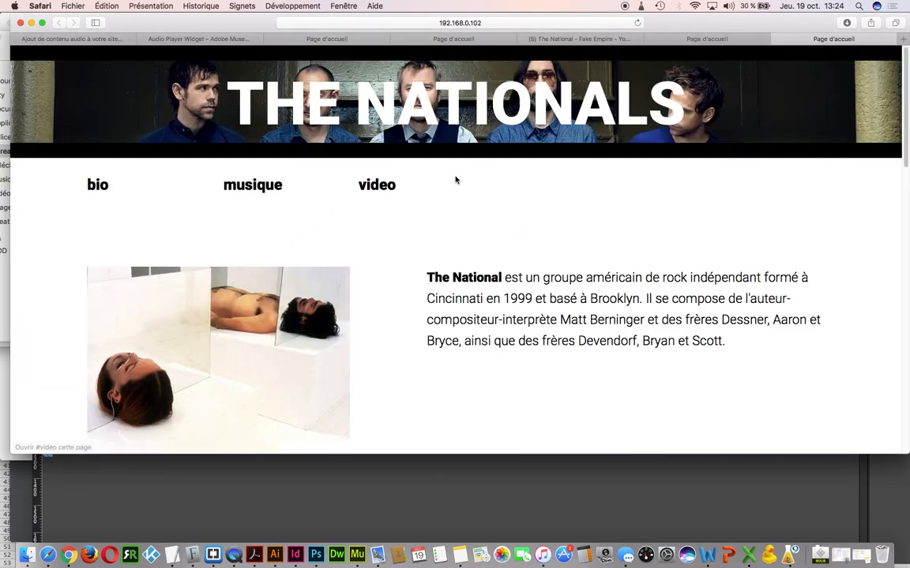
Turn on responsive design mode and compare the page at 1366 × 768 and on the iPad Pro, iPad Air 2 and iPad mini 4
click(273, 6)
click(325, 80)
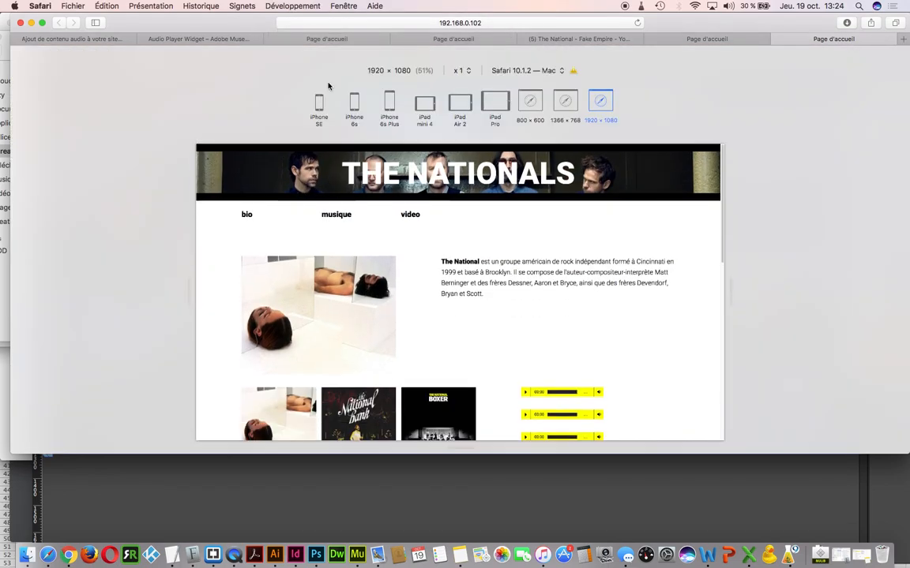
click(563, 102)
click(496, 111)
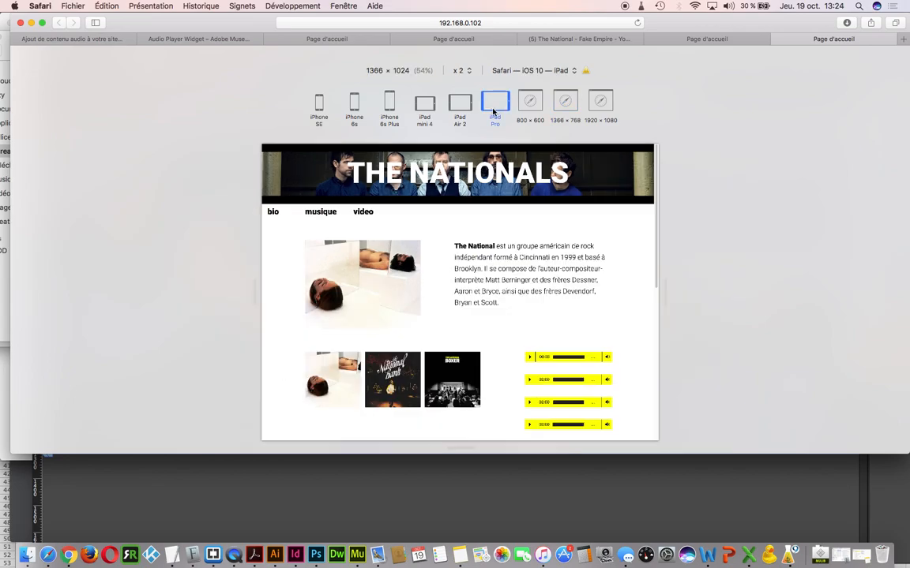
click(461, 115)
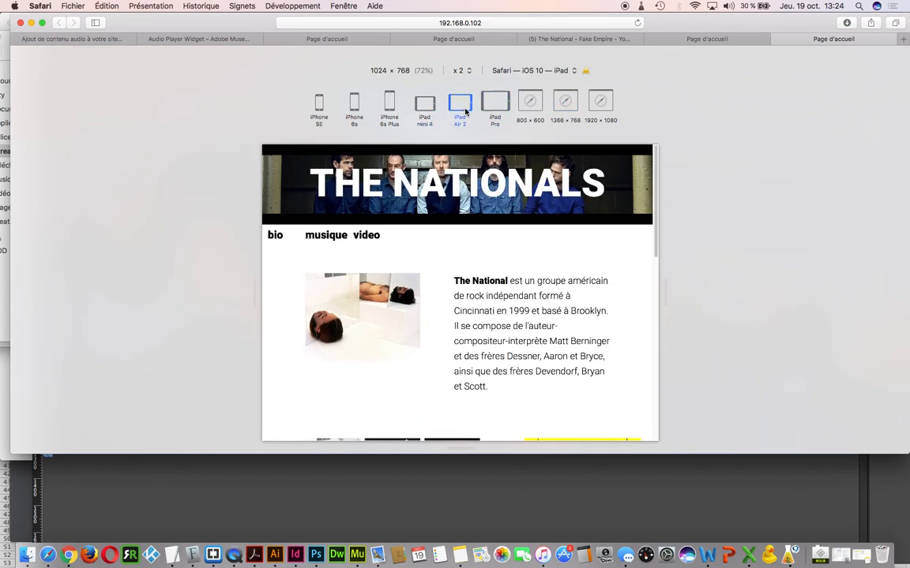
click(495, 106)
click(459, 112)
click(421, 106)
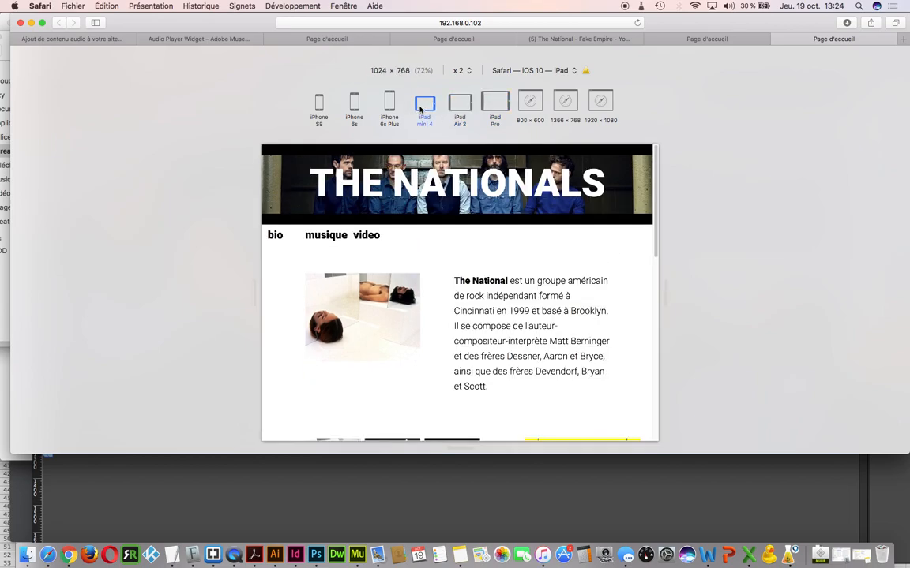
click(460, 106)
click(495, 106)
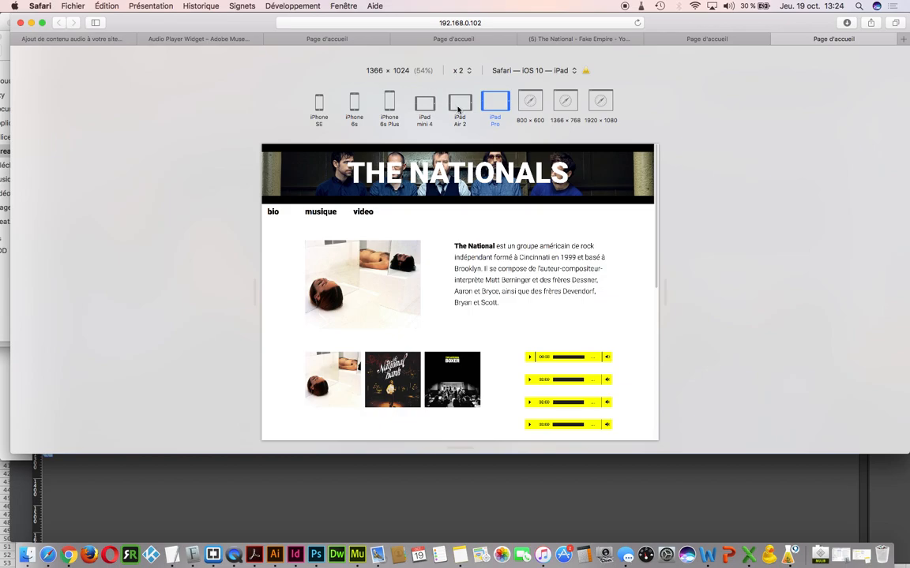
click(414, 105)
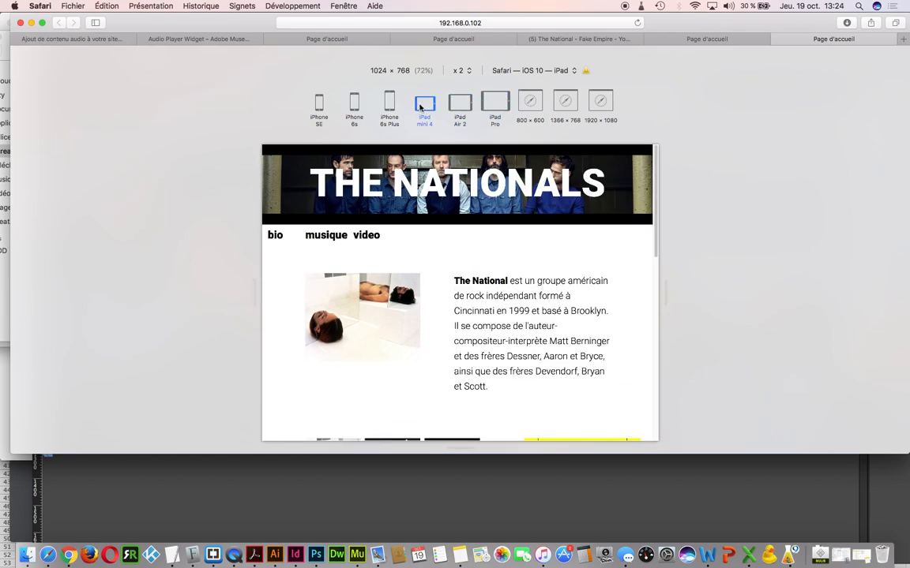
click(485, 106)
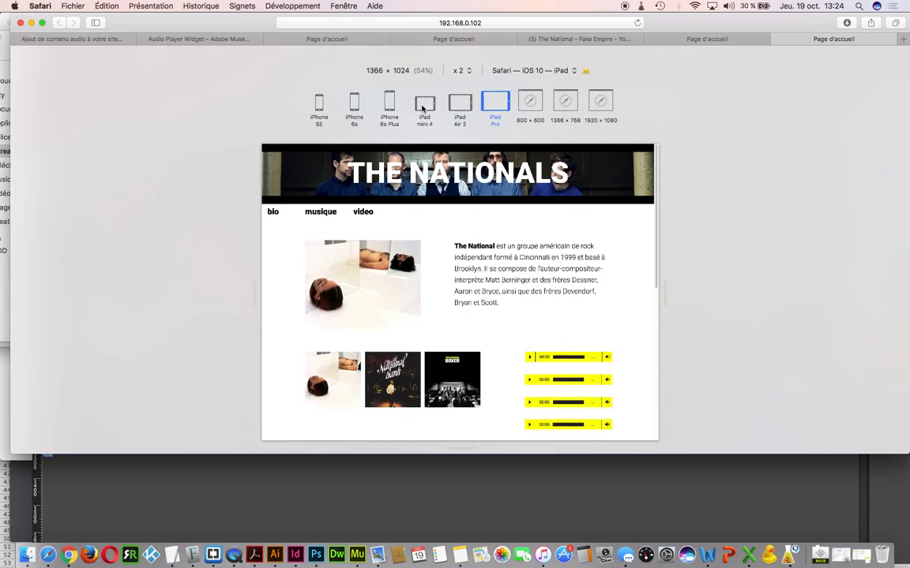
click(423, 106)
Check the page on the iPhone 6s Plus, 6s and SE, and compare it with the iPad versions
click(390, 106)
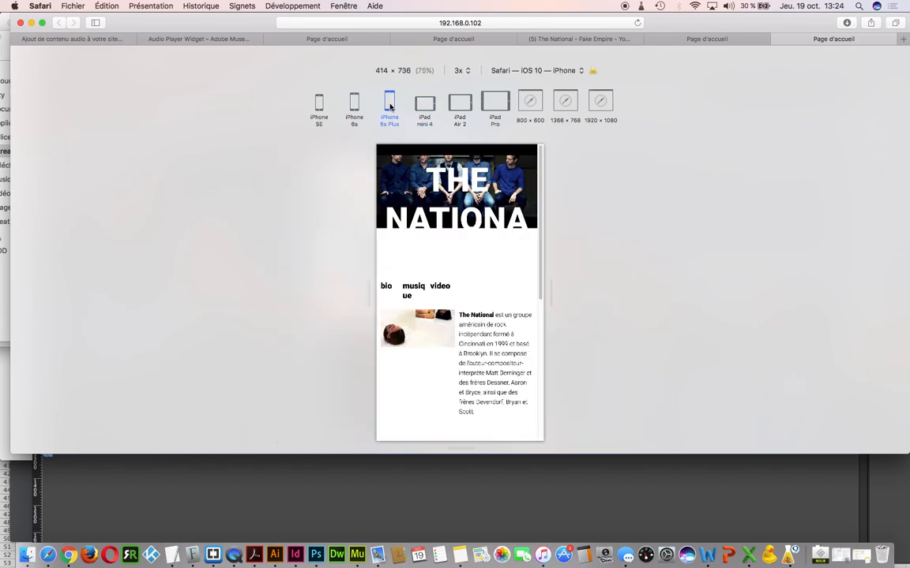
click(354, 102)
click(319, 103)
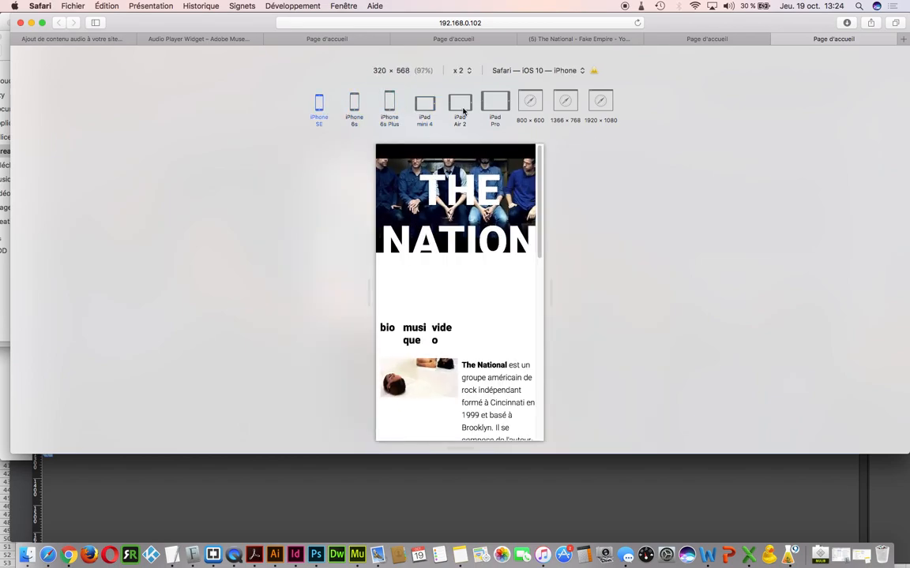
click(460, 105)
click(495, 102)
click(425, 104)
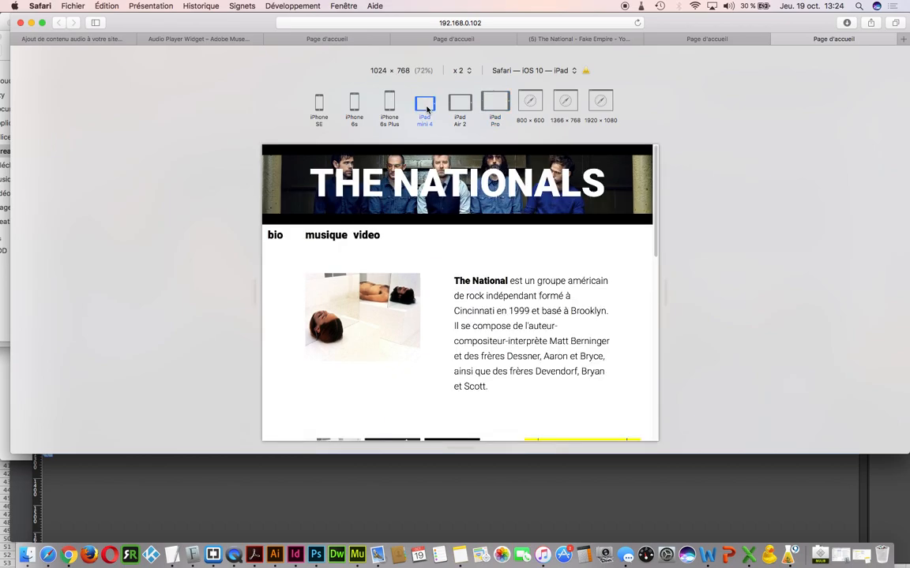
Compare the page at the desktop sizes 1366 × 768, 1920 × 1080 and 800 × 600, and rotated to 768 × 1366
click(566, 103)
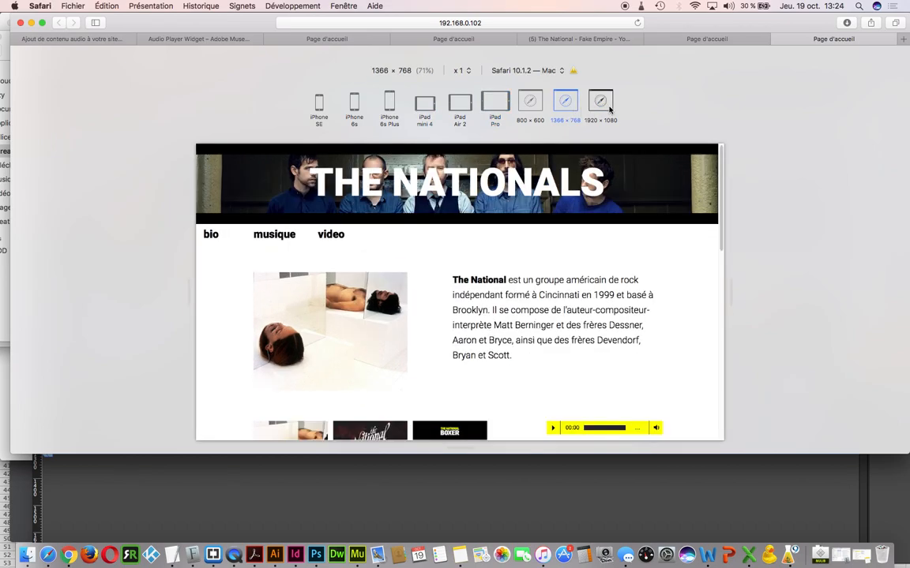
click(600, 103)
click(567, 105)
click(530, 103)
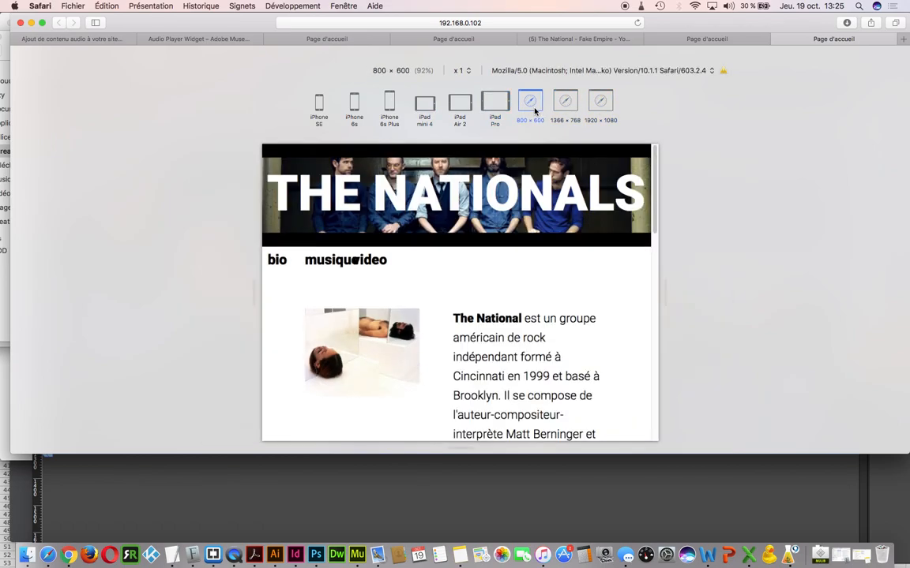
click(598, 108)
click(562, 111)
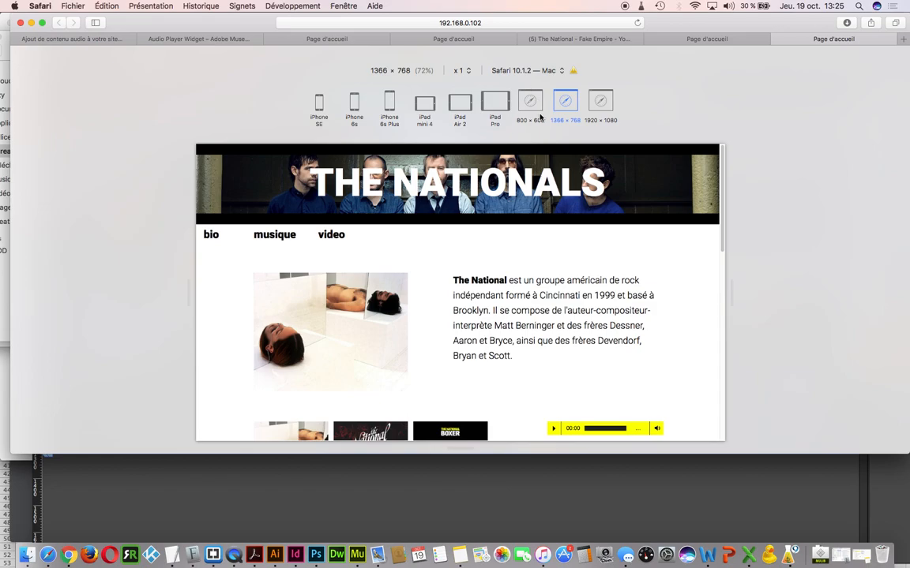
click(563, 106)
click(599, 104)
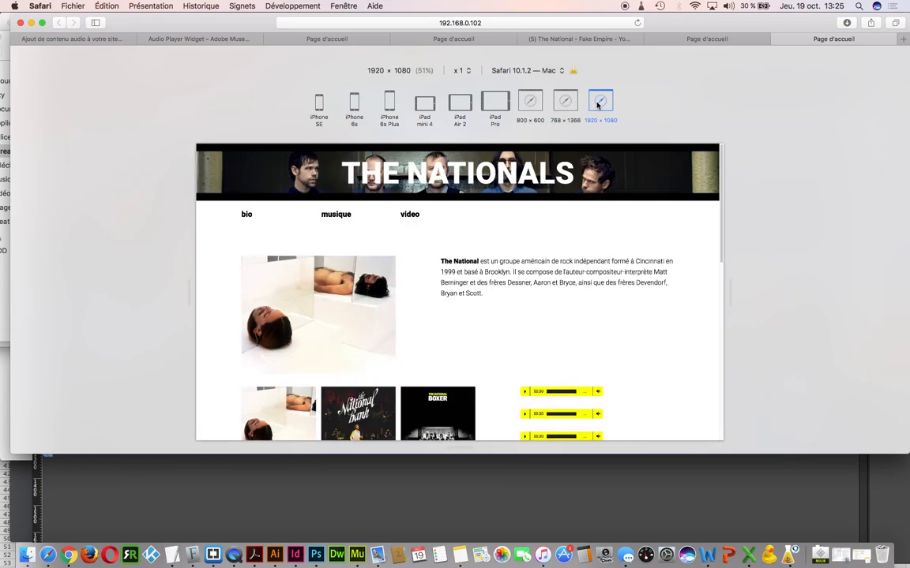
click(566, 105)
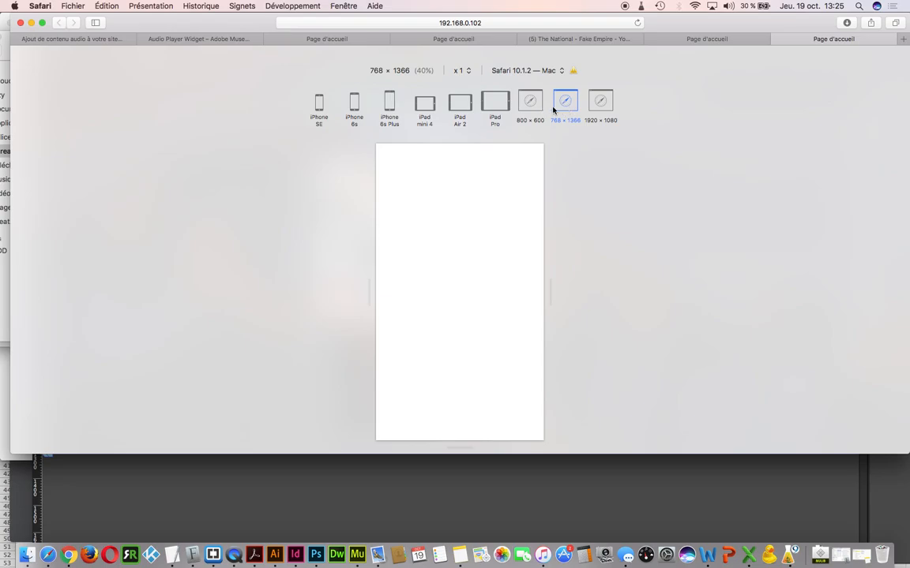
Test the page's video link in the iPad Pro and iPad mini 4 previews
click(498, 107)
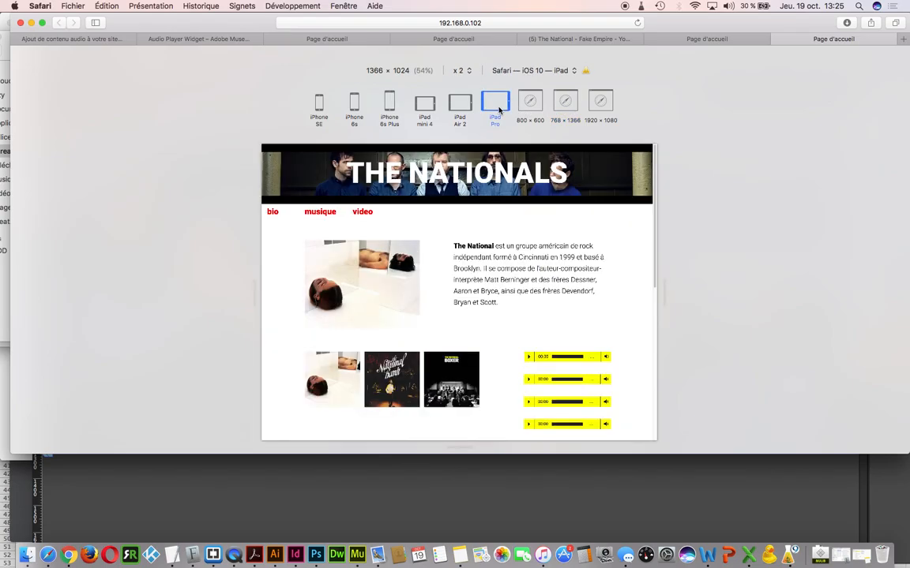
click(363, 211)
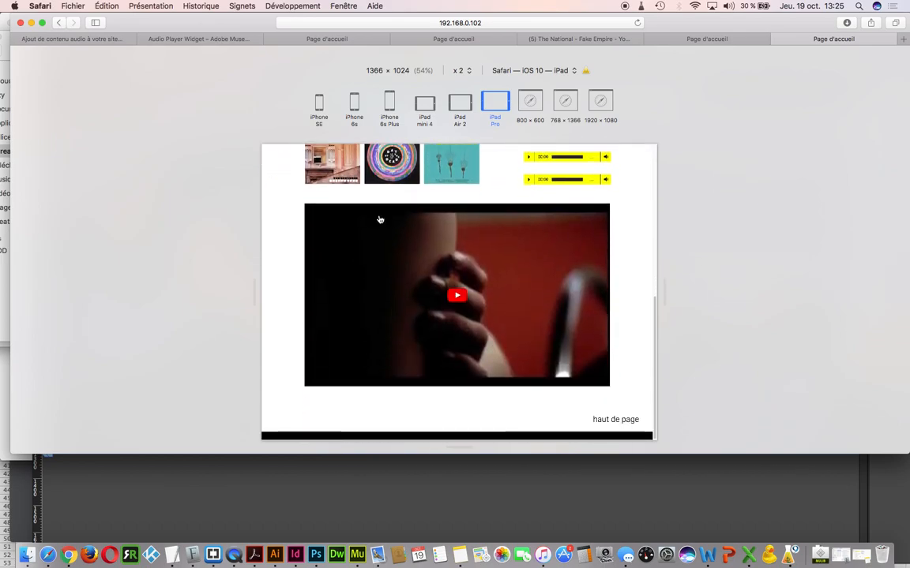
click(426, 114)
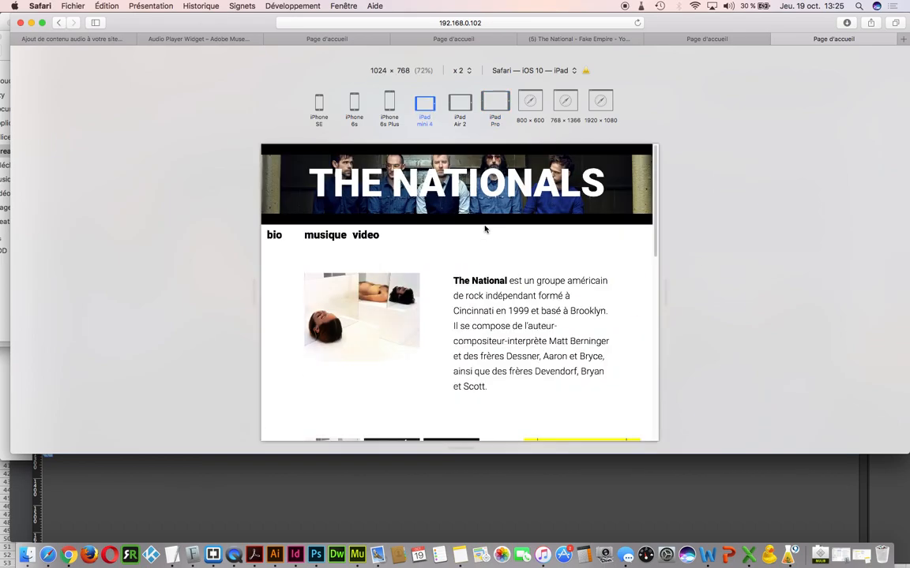
click(375, 238)
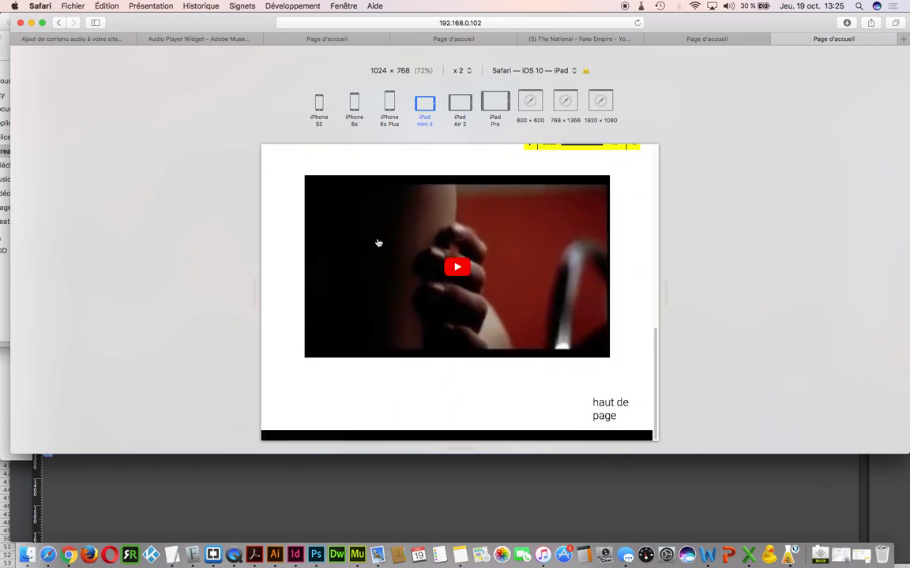
Switch back to Adobe Muse and add a breakpoint at 480 px to the home page
click(357, 555)
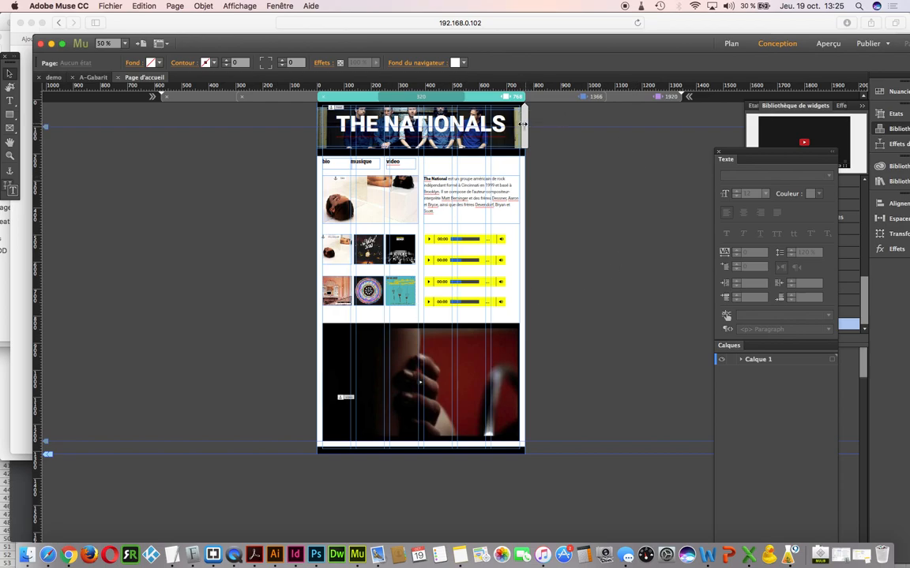
drag(522, 124, 484, 126)
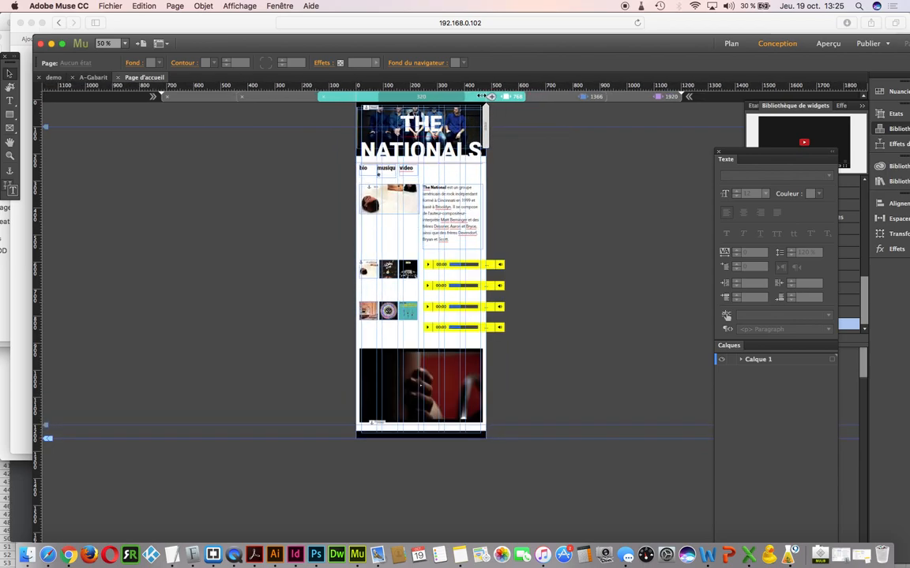
click(491, 97)
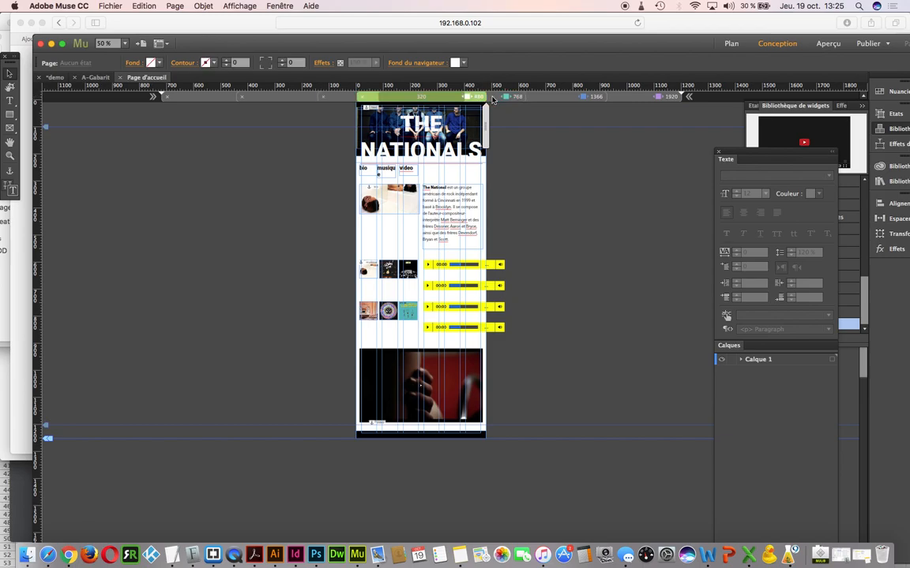
Set the 480 px breakpoint's column count to 3 in its breakpoint properties
right_click(485, 98)
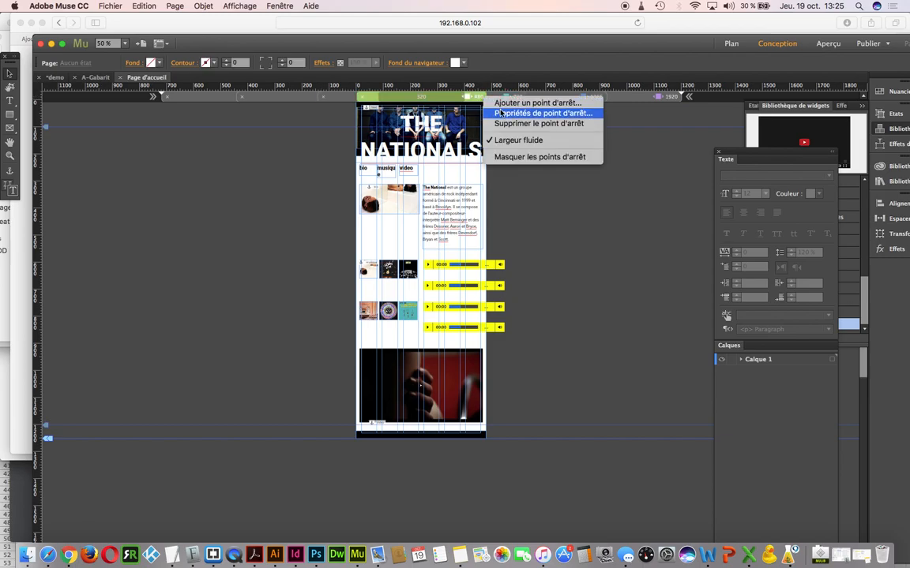
click(500, 112)
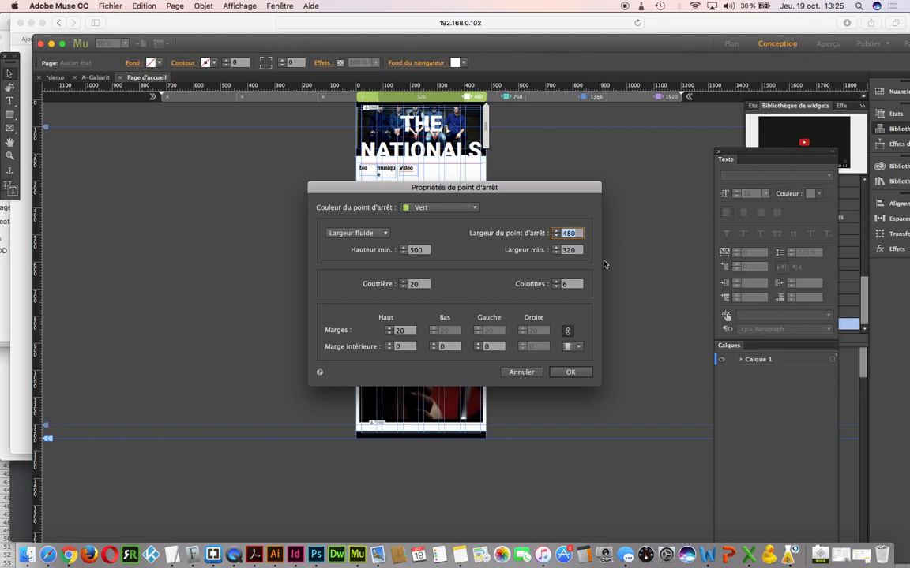
click(563, 251)
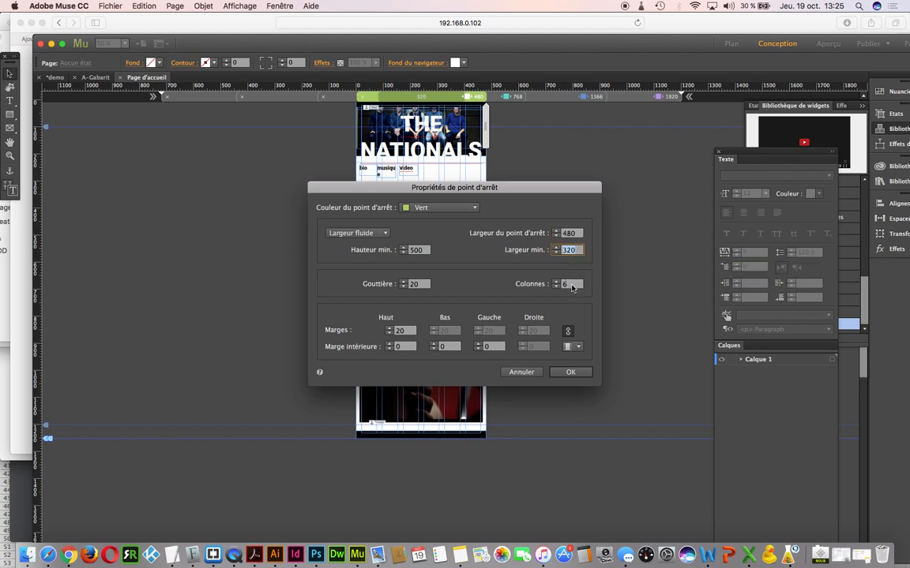
click(570, 284)
key(Return)
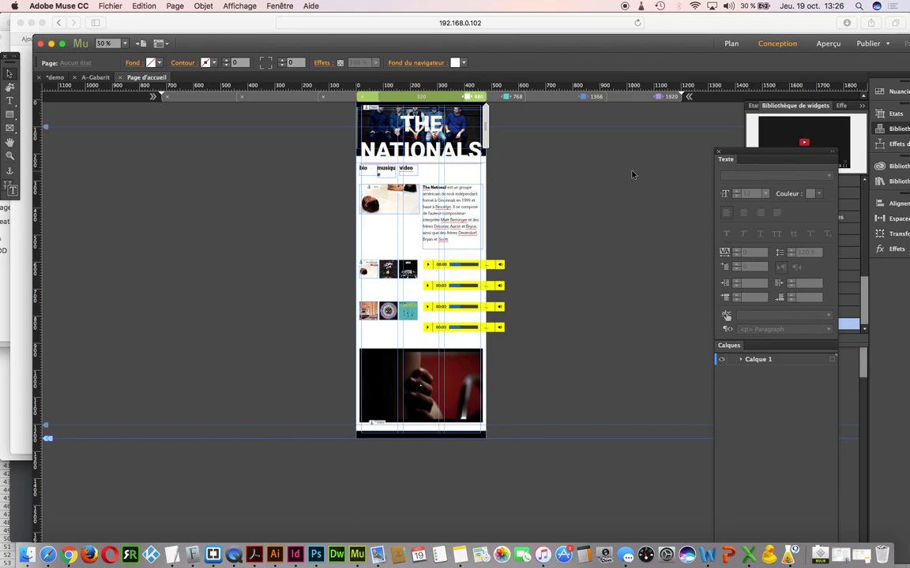
Set the THE NATIONALS title's font size to 42 and shorten its text frame to 50 px high
click(456, 154)
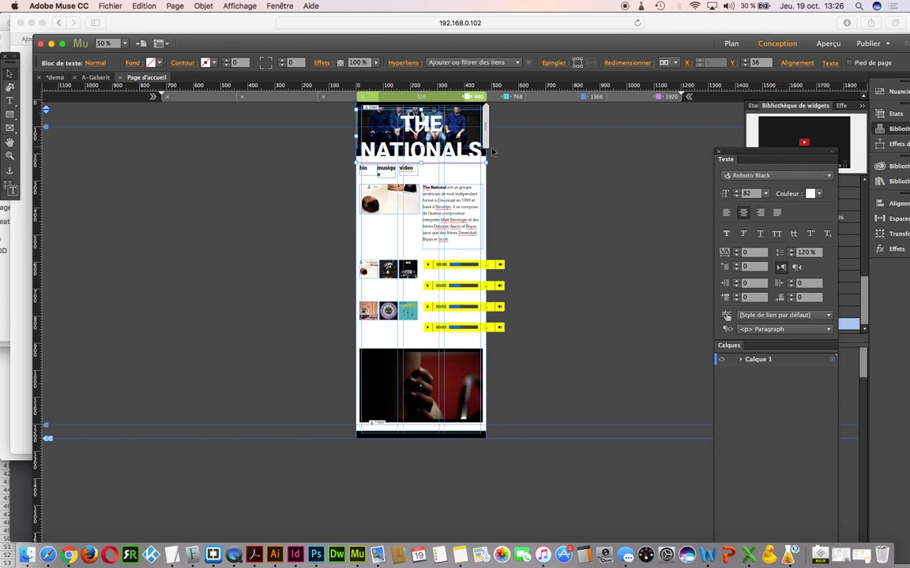
click(736, 196)
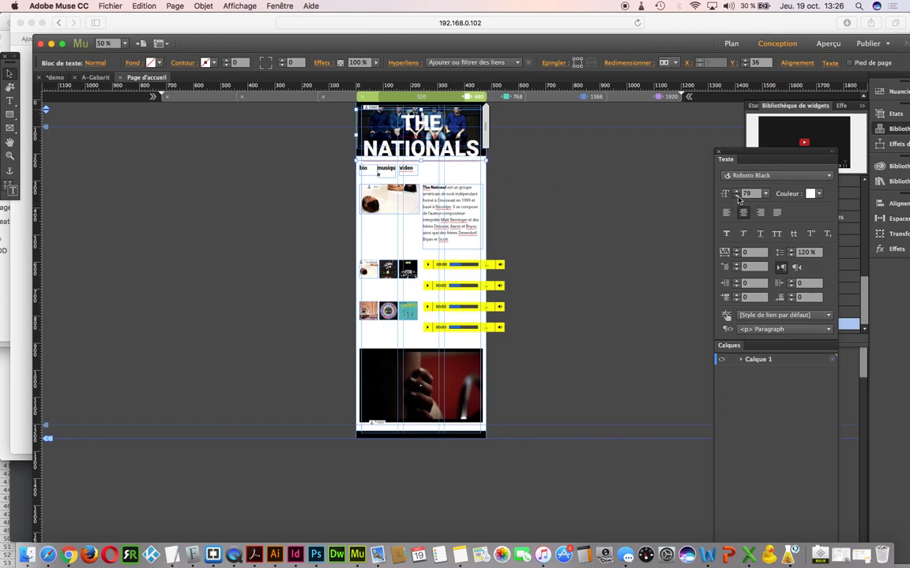
click(736, 197)
click(736, 197)
click(736, 196)
click(737, 198)
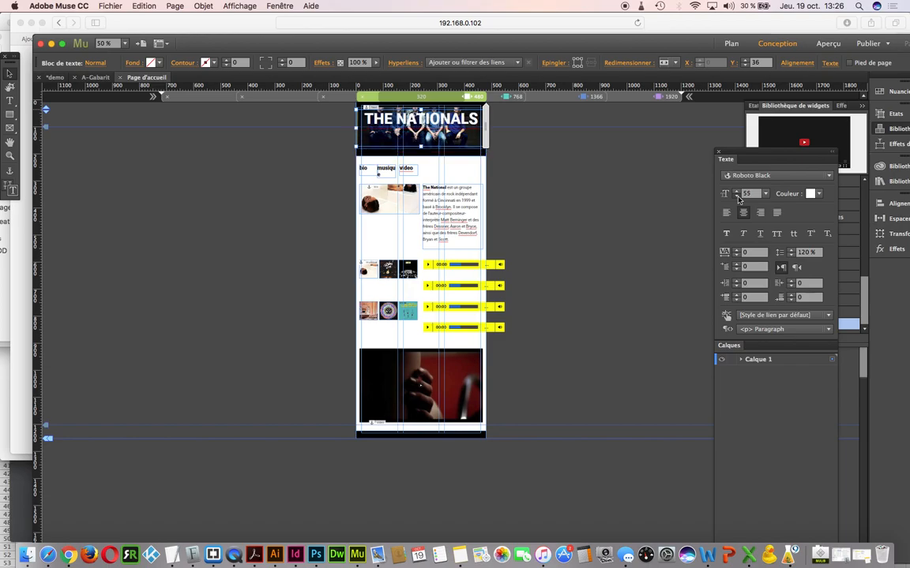
click(737, 198)
click(738, 198)
click(737, 197)
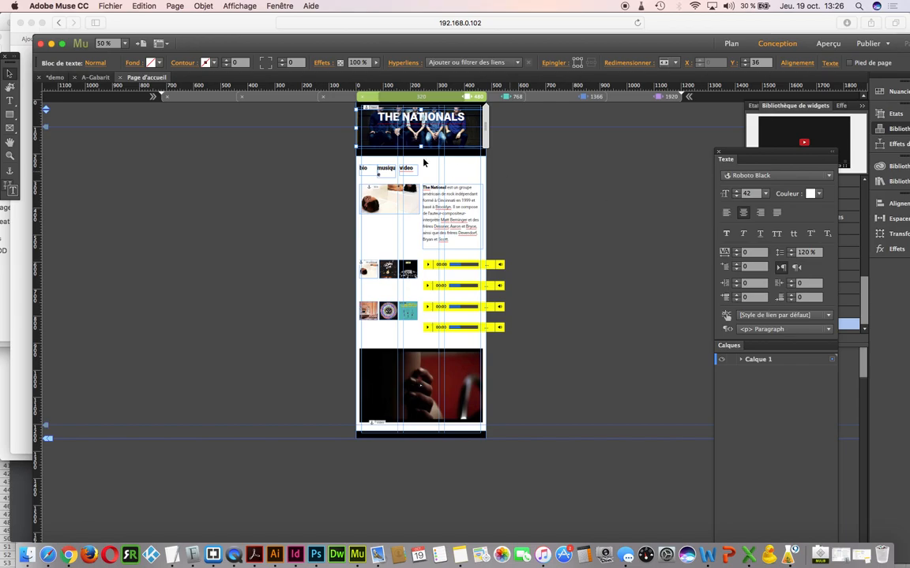
drag(421, 147, 423, 124)
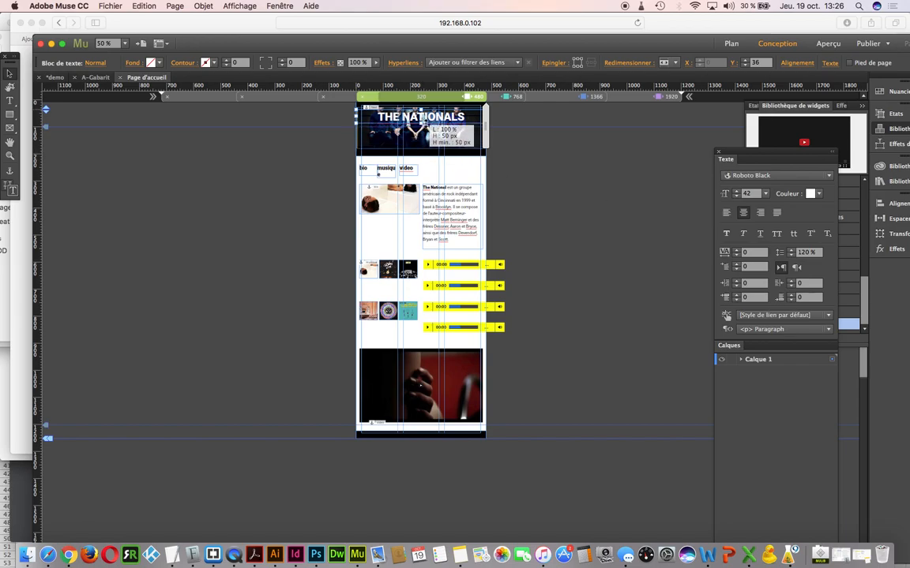
Hide the black rectangle below the header photo and the one at its top edge in the 480 px breakpoint
right_click(432, 151)
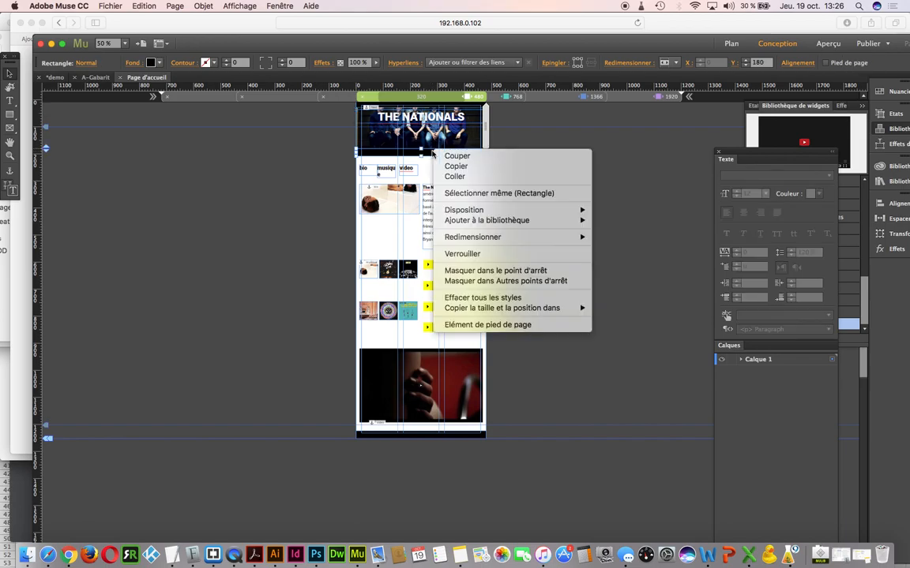
click(496, 270)
click(454, 153)
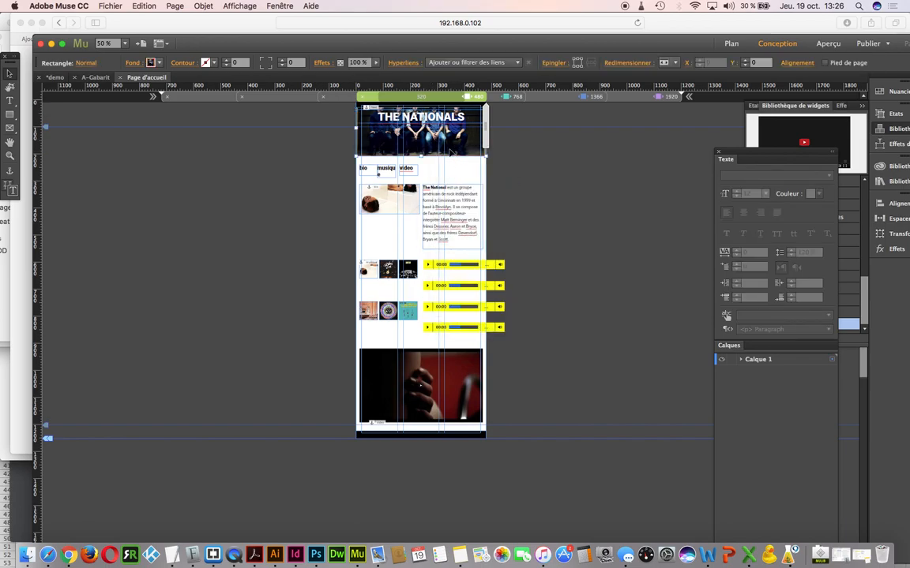
right_click(445, 104)
key(Escape)
right_click(438, 106)
click(515, 229)
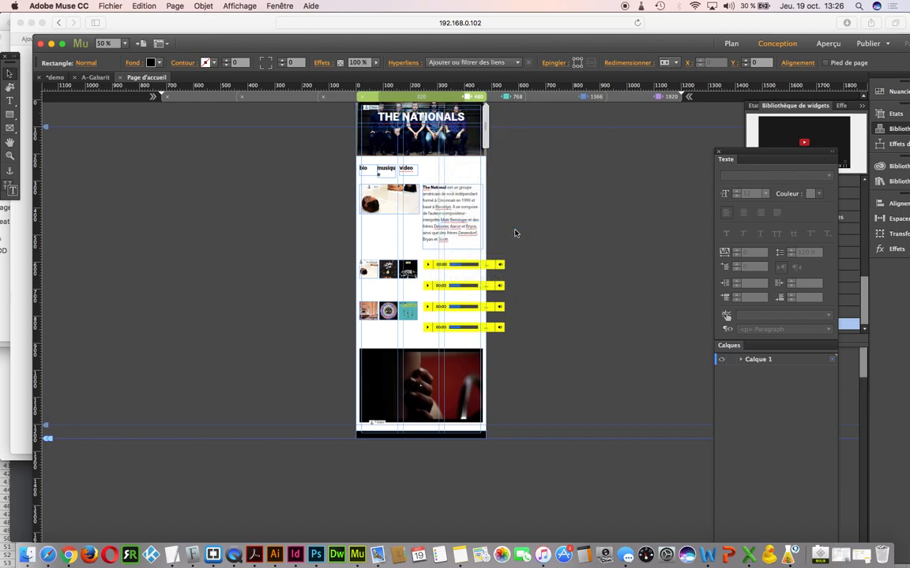
Shorten the band photo rectangle in the header and set its fill colour to black
click(426, 149)
drag(425, 159, 423, 150)
drag(420, 156, 424, 138)
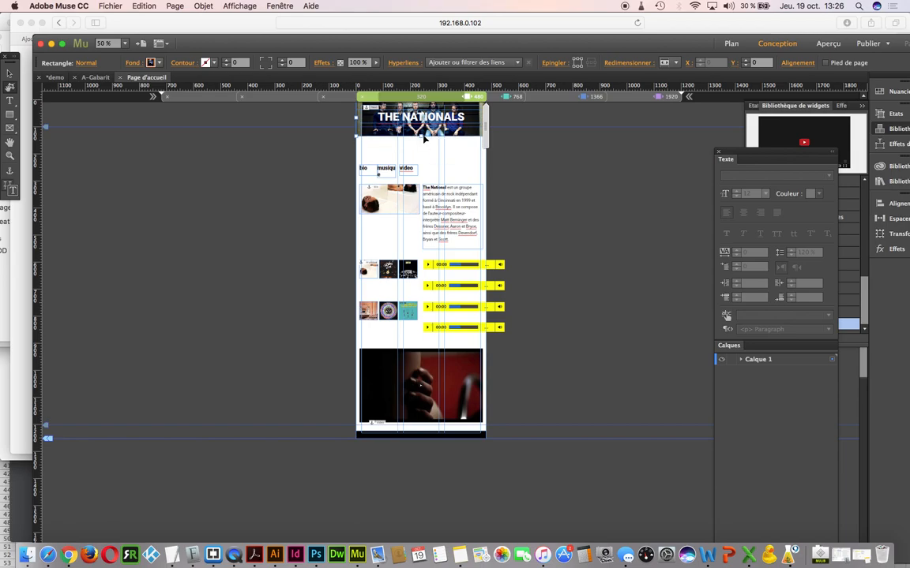
click(134, 62)
click(180, 144)
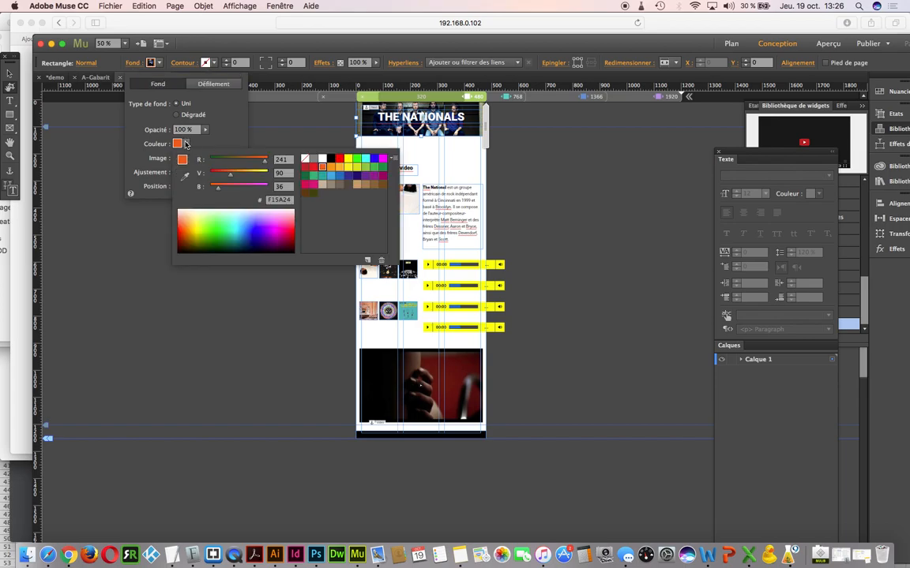
click(330, 160)
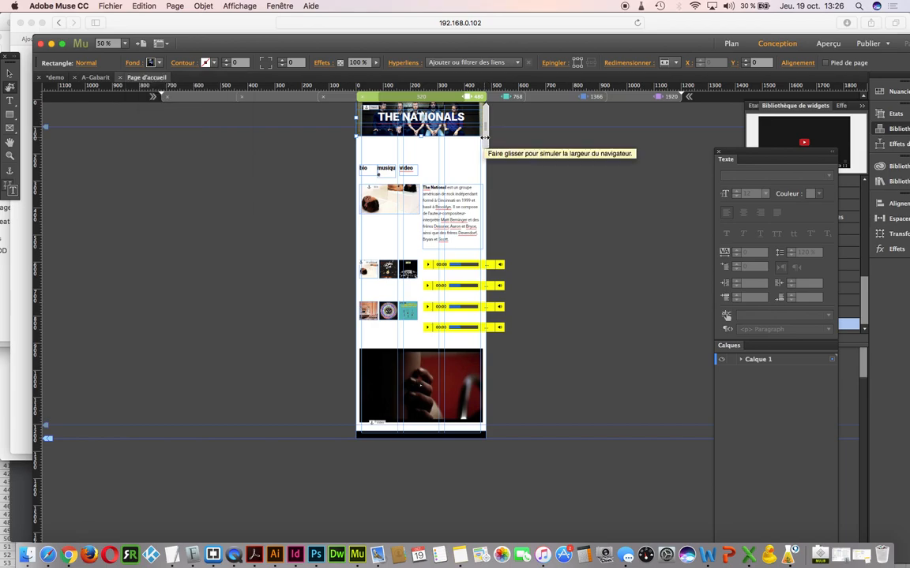
Preview the page at a narrower browser width and shorten the header photo rectangle to about 100 px high
drag(489, 140, 471, 129)
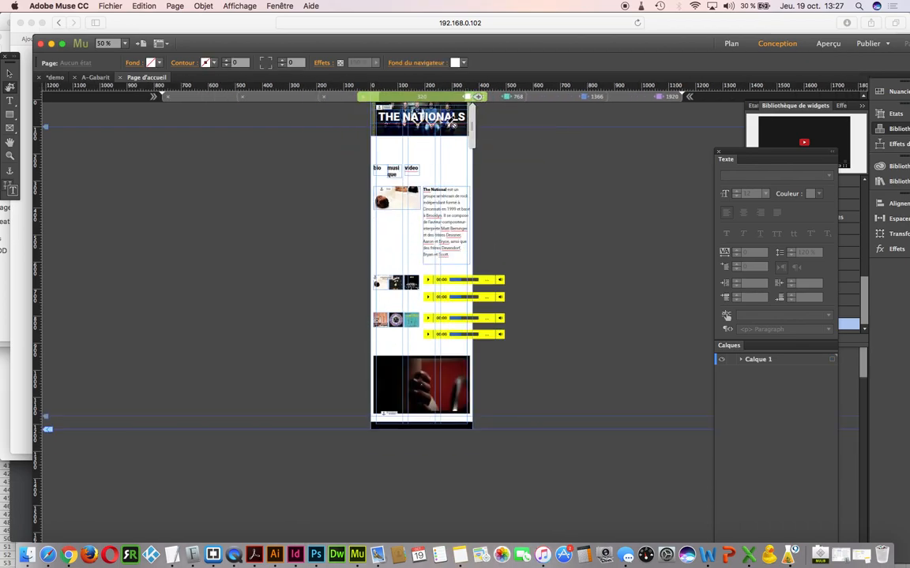
click(452, 140)
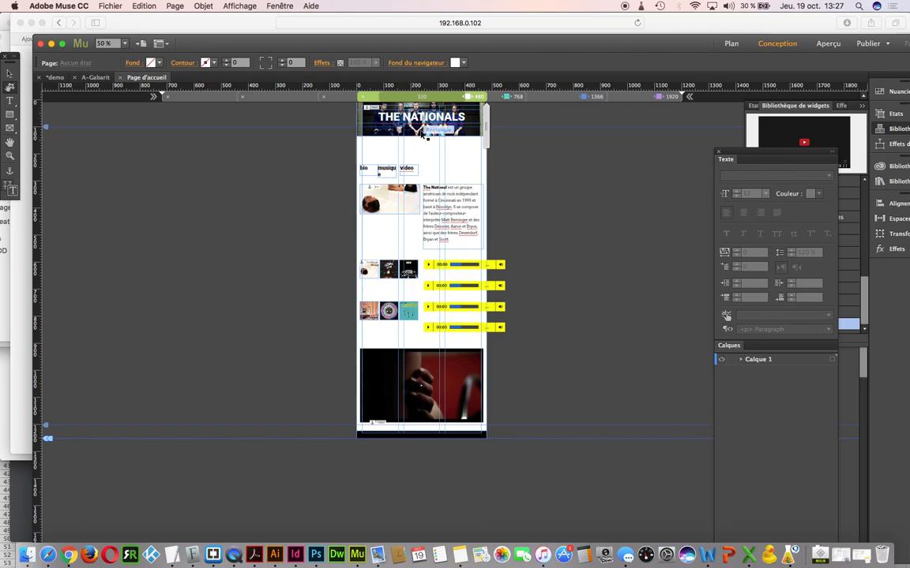
click(421, 134)
drag(421, 137, 424, 127)
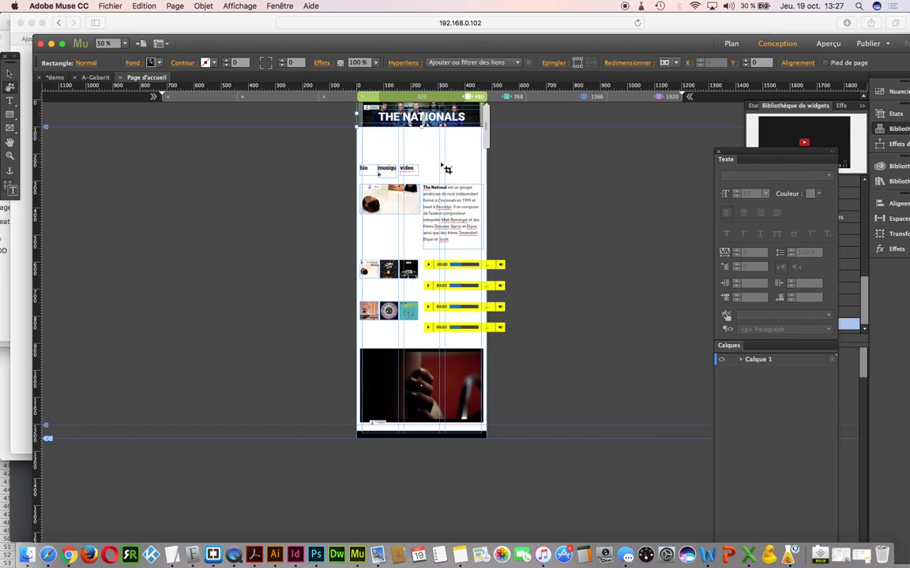
Move the bio, musique and video links with all content beneath them up to Y 113, just below the header
click(9, 73)
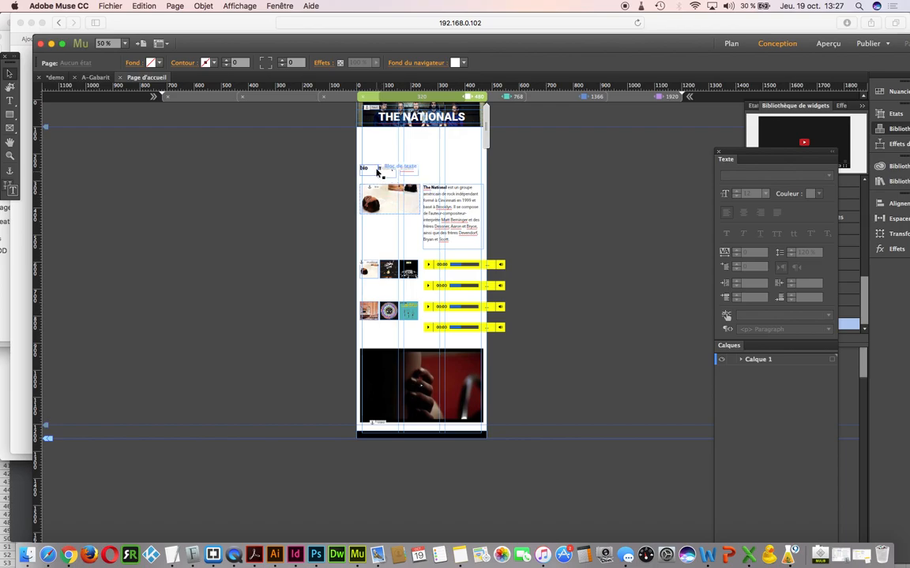
click(364, 169)
mouse_move(46, 164)
mouse_down()
mouse_move(47, 126)
mouse_move(54, 132)
mouse_up()
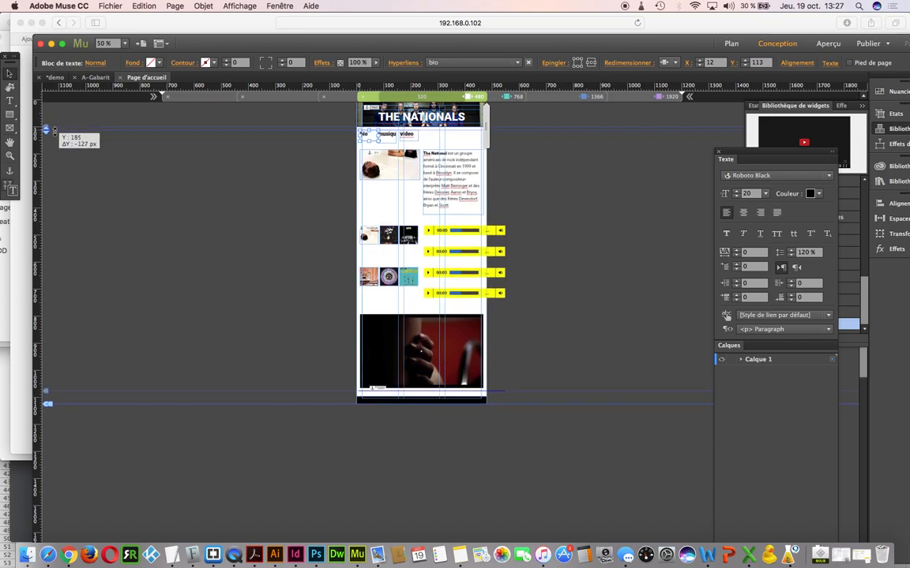
click(219, 169)
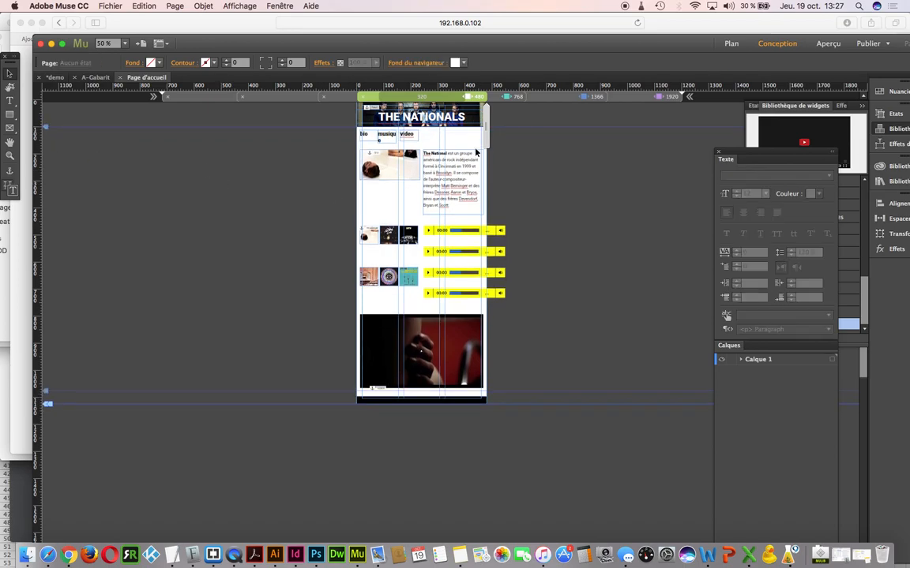
Hide the bio, musique and video link text frames in the 480 px breakpoint
click(414, 140)
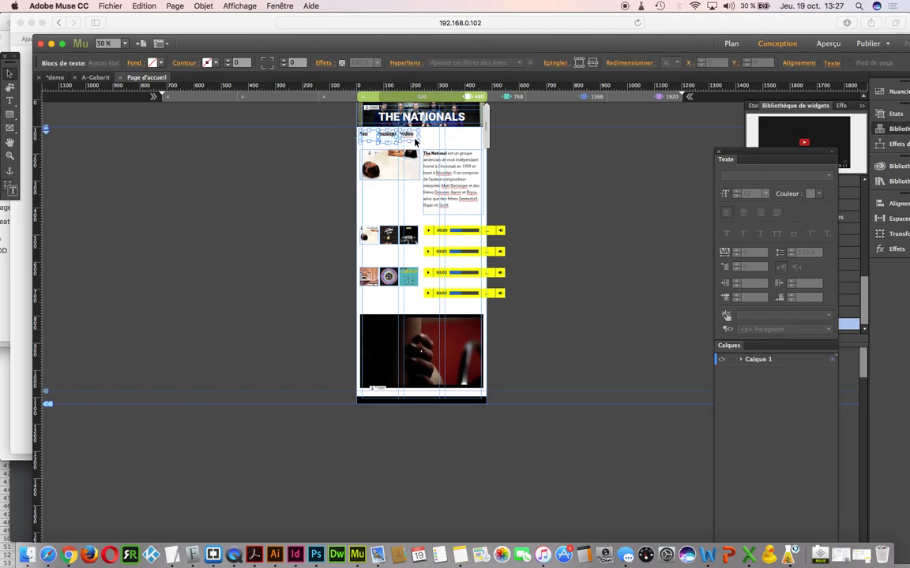
right_click(419, 141)
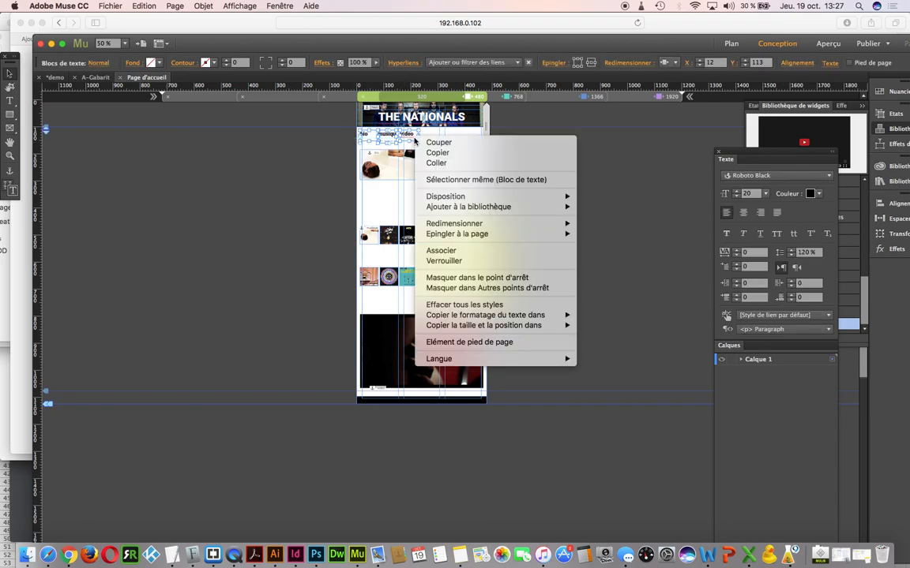
click(478, 278)
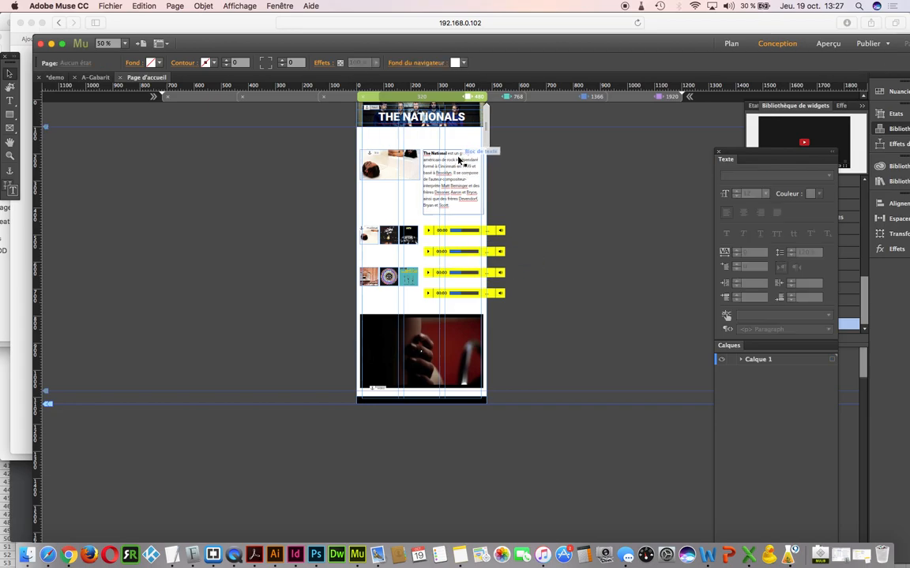
Place the ham_blanc.svg menu icon and position it on the header photo at X 440, Y 20
click(437, 138)
click(433, 158)
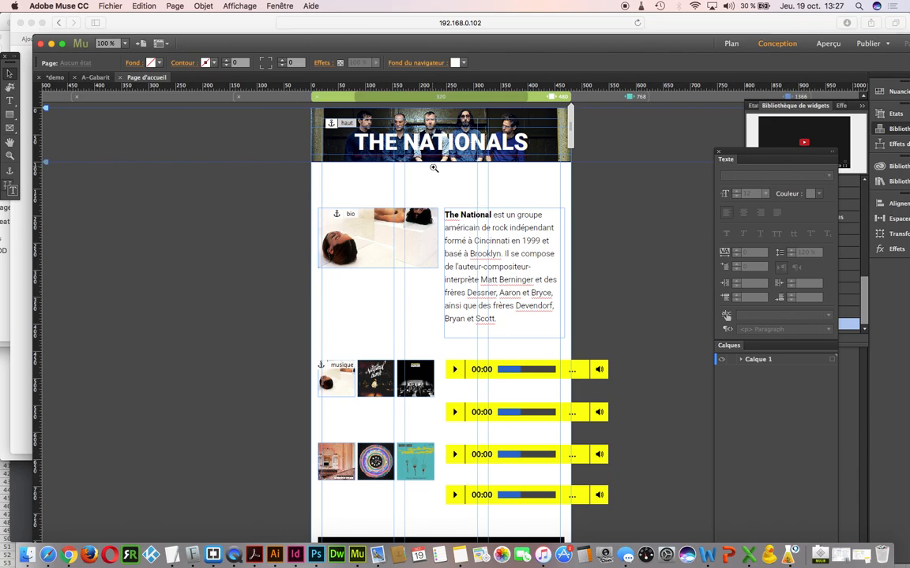
click(430, 177)
drag(428, 198, 367, 197)
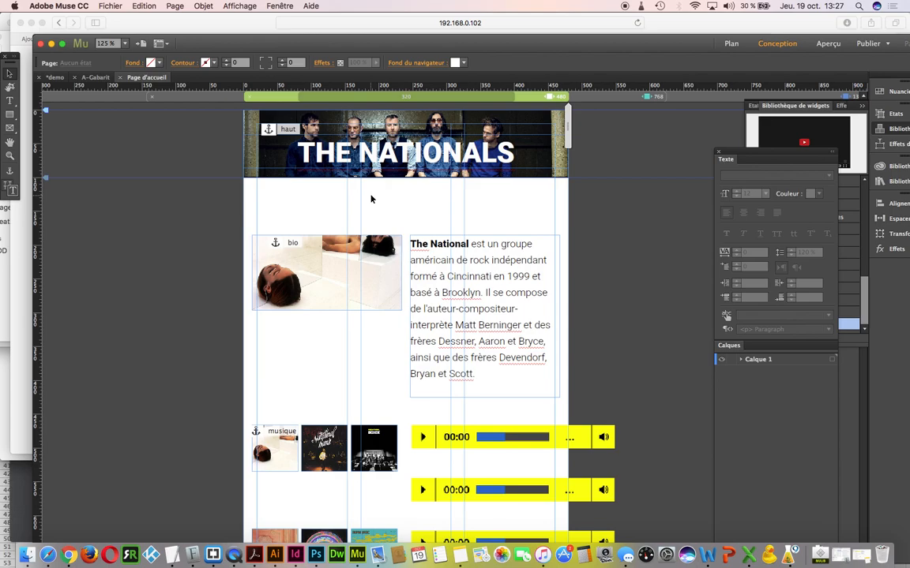
key(super+d)
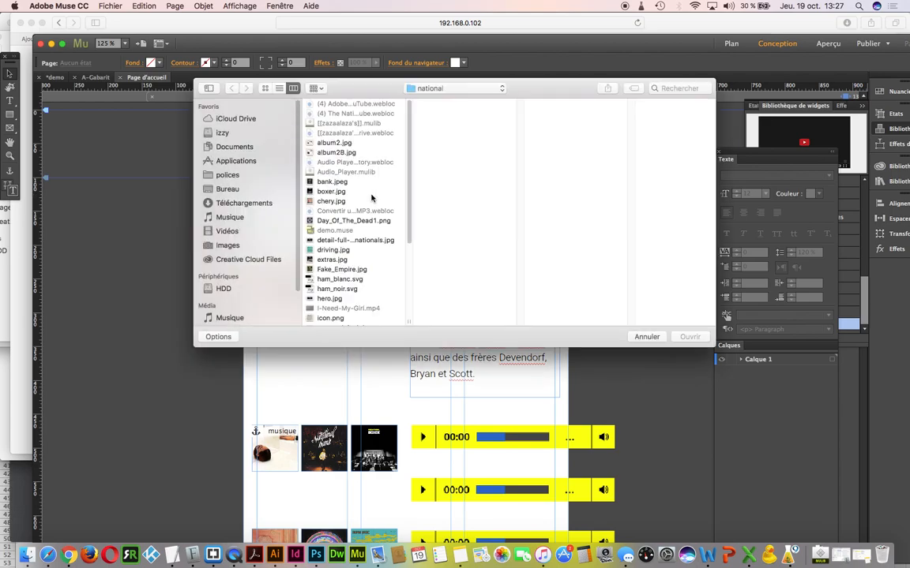
scroll(386, 194, down, 2)
scroll(385, 193, down, 2)
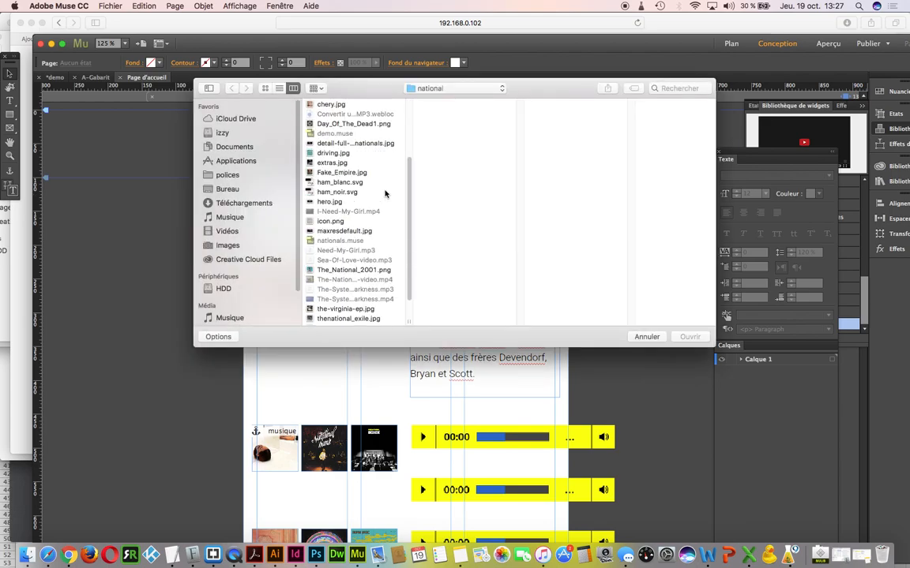
scroll(385, 193, up, 1)
scroll(385, 193, up, 2)
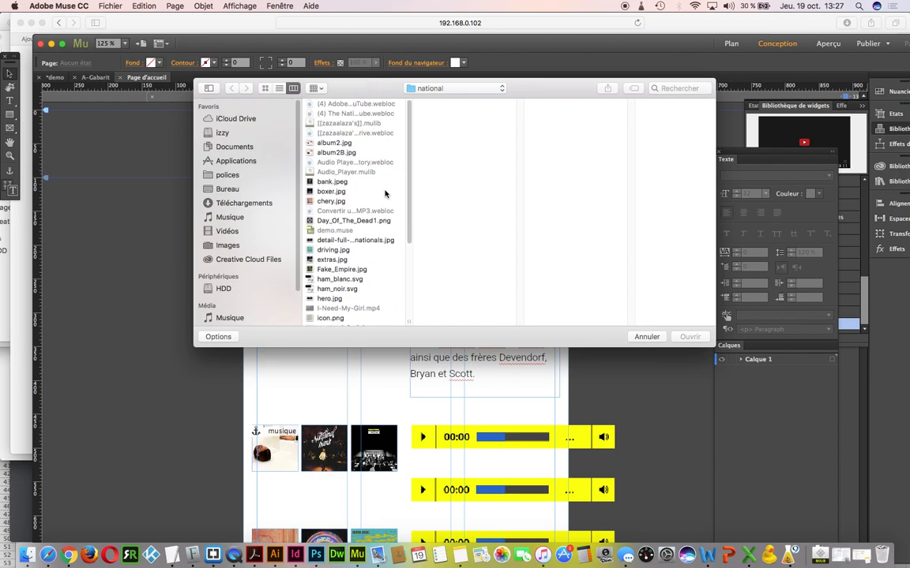
scroll(385, 193, down, 2)
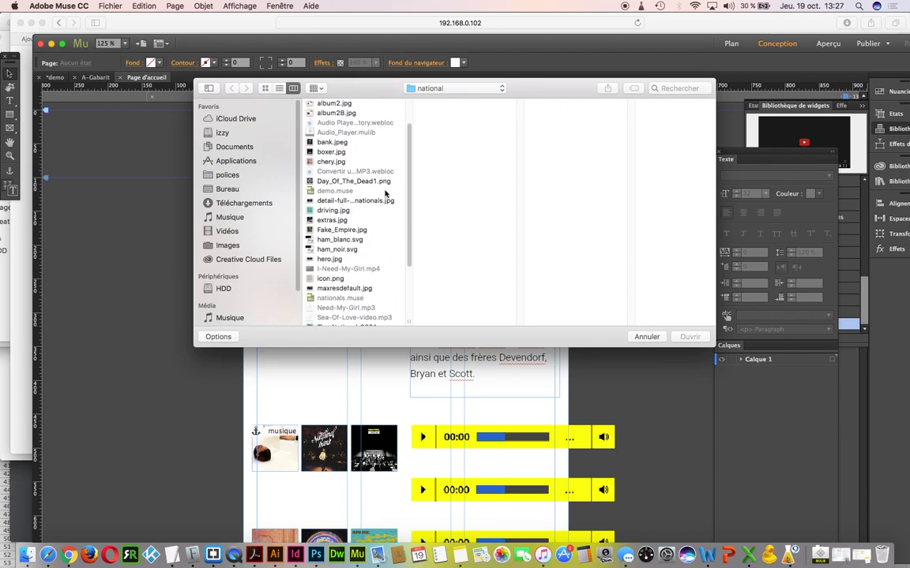
click(339, 240)
click(696, 337)
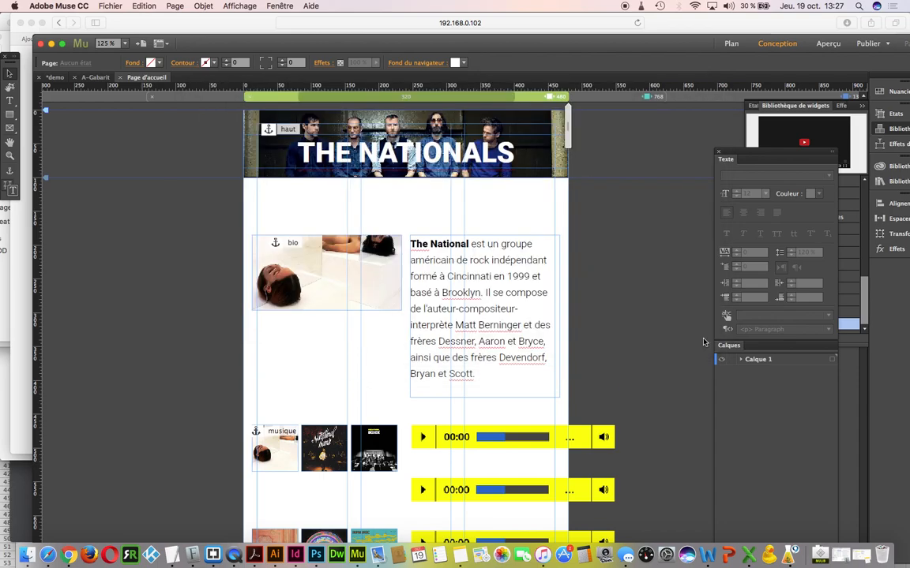
click(491, 199)
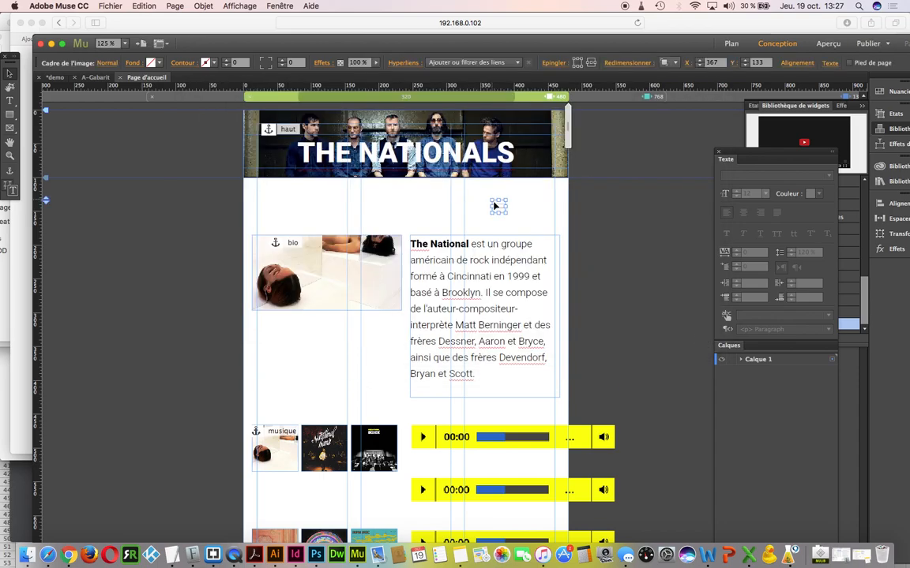
drag(498, 204, 547, 130)
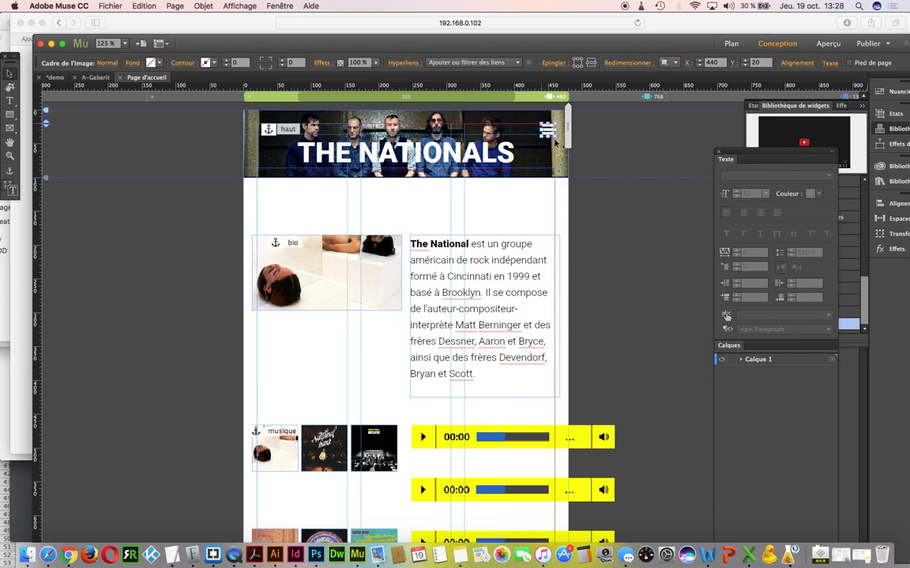
click(601, 156)
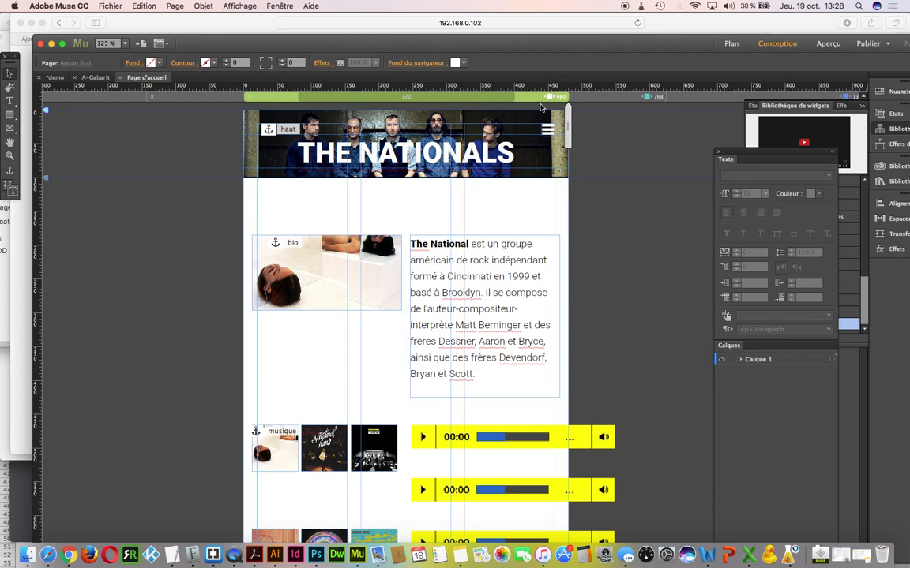
Move the bio photo and all the content alongside and beneath it up to Y 112, just under the header
click(395, 265)
drag(46, 235, 56, 186)
Set the bio paragraph's font size to 11 and shrink its frame around the text, ending at the outer column guide
click(484, 308)
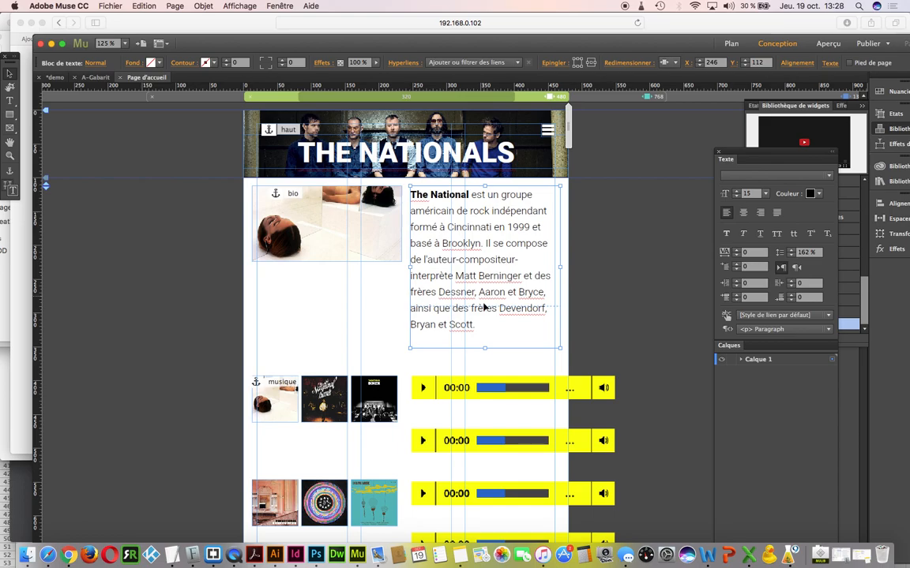
click(736, 195)
click(736, 195)
click(736, 196)
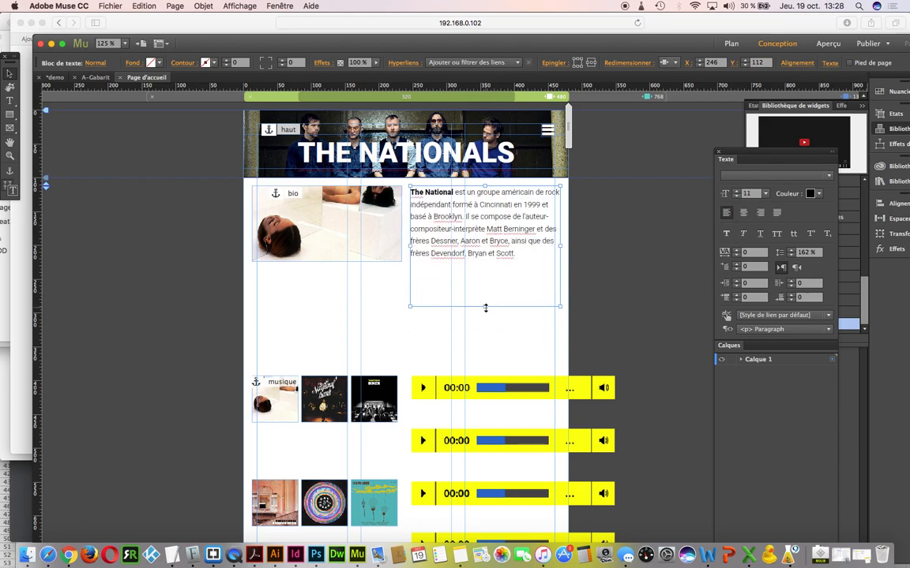
drag(485, 307, 485, 279)
drag(562, 236, 555, 237)
click(577, 270)
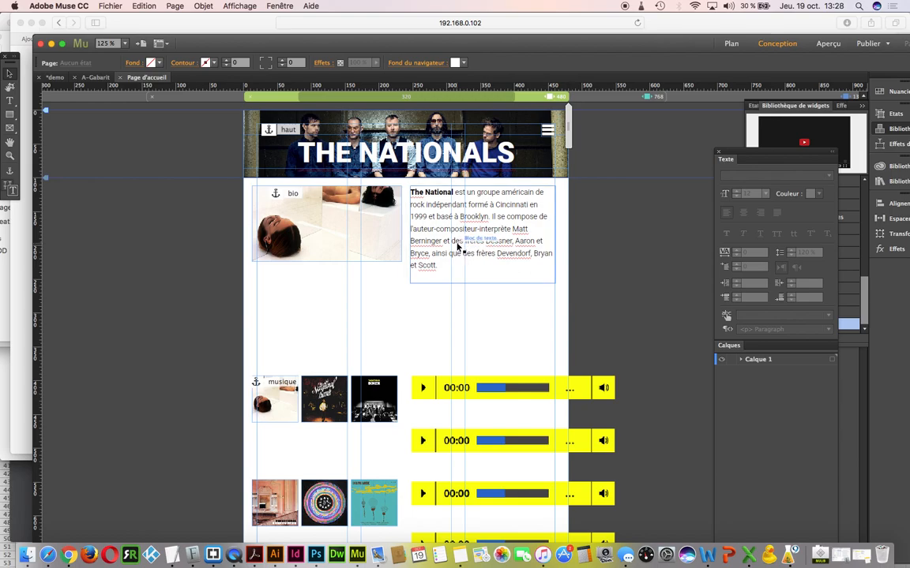
Hide the bio photo in the 480 px breakpoint
click(373, 234)
right_click(374, 235)
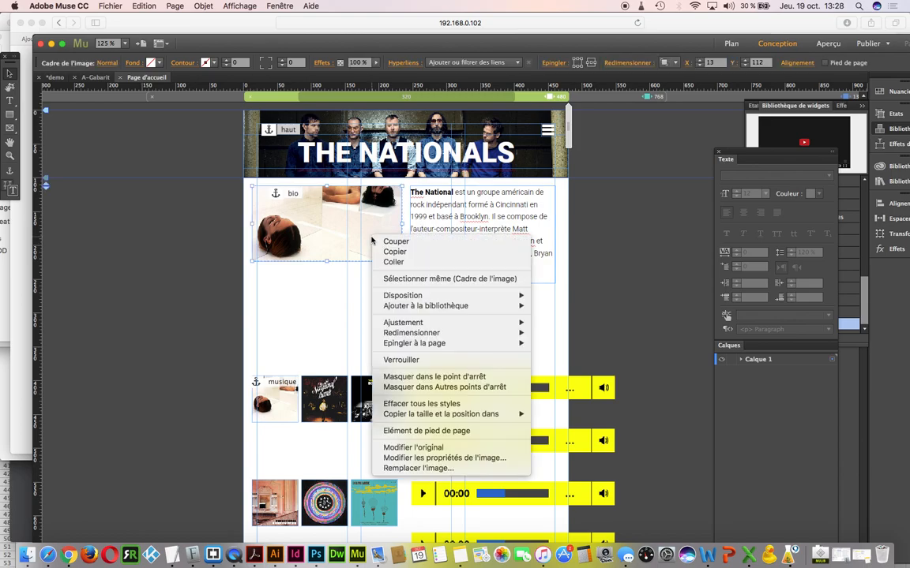
click(469, 378)
Move the bio text frame to X 20, Y 108 and resize it to span all three columns at a reduced height
click(445, 239)
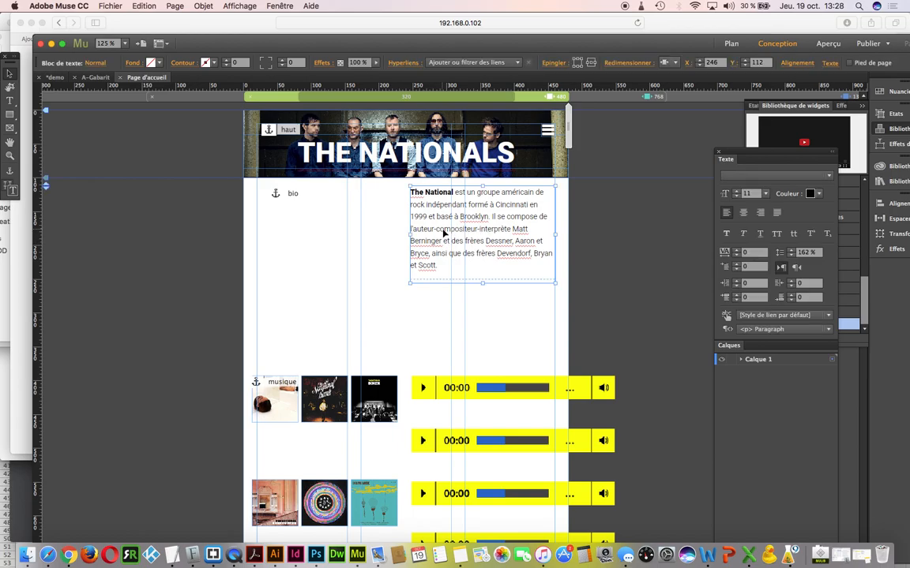
drag(442, 235, 290, 227)
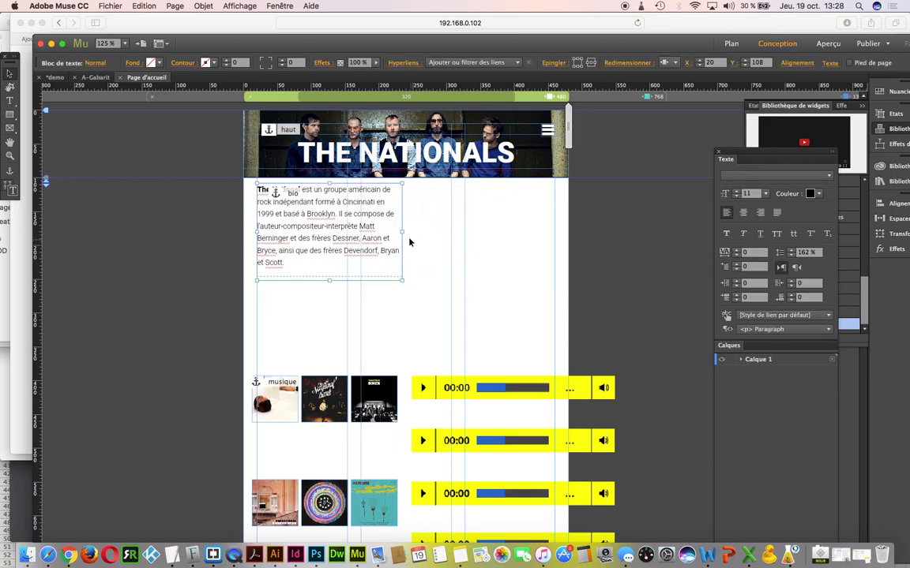
drag(402, 233, 554, 244)
drag(405, 276, 412, 234)
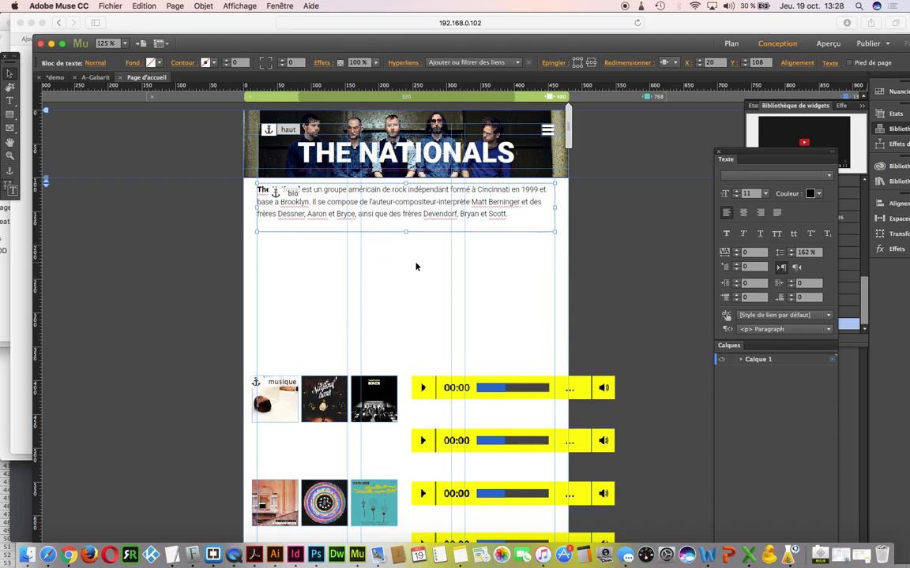
click(418, 269)
Hide the six album cover images of the musique section in the 480 px breakpoint
scroll(440, 327, down, 2)
drag(263, 278, 386, 438)
right_click(385, 439)
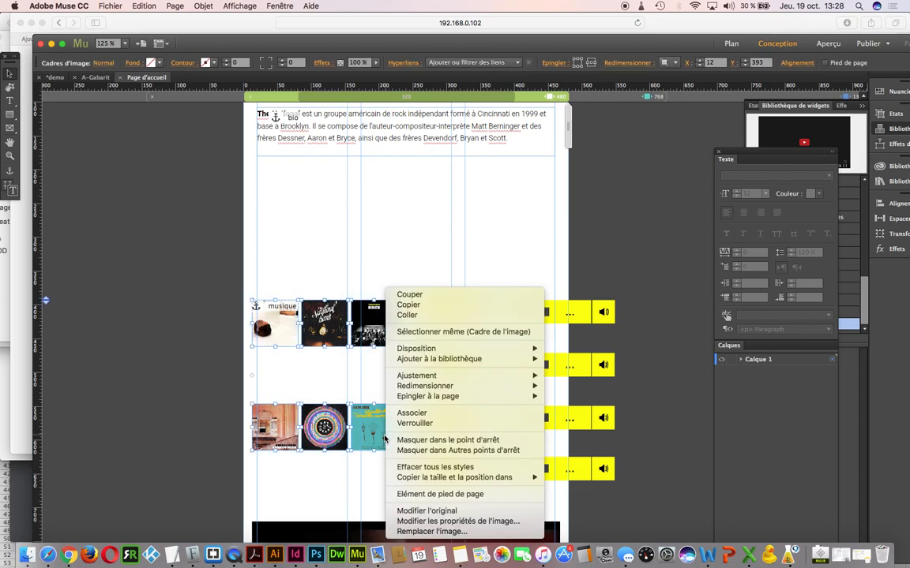
click(461, 443)
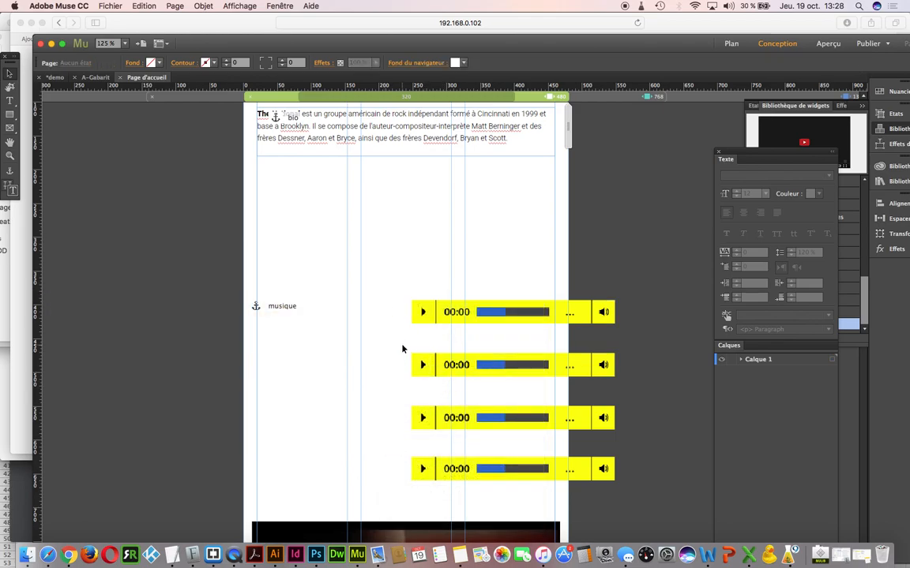
click(427, 314)
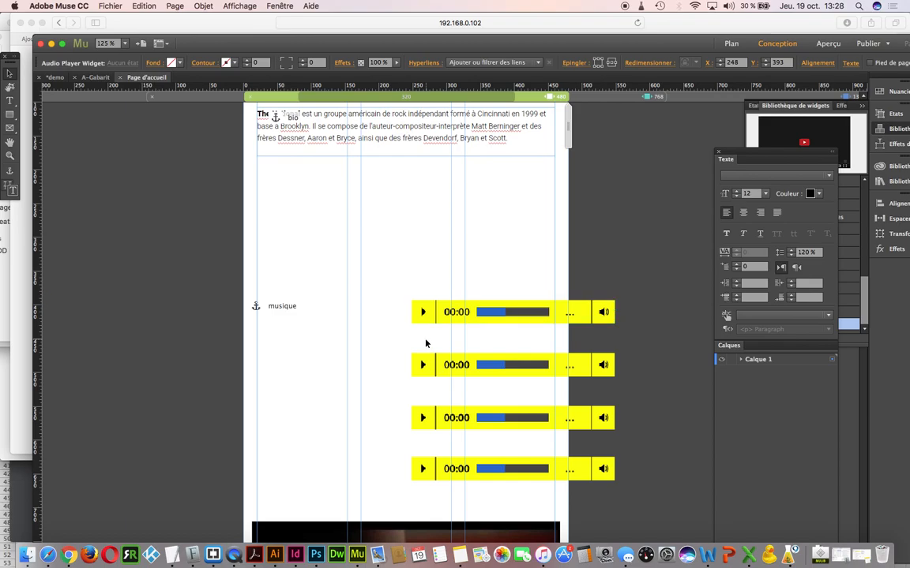
click(430, 339)
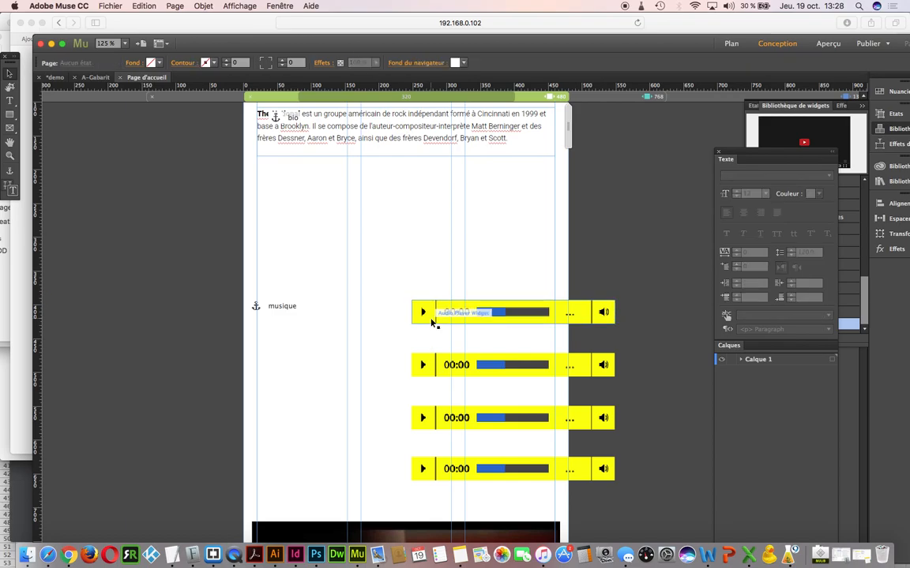
click(432, 321)
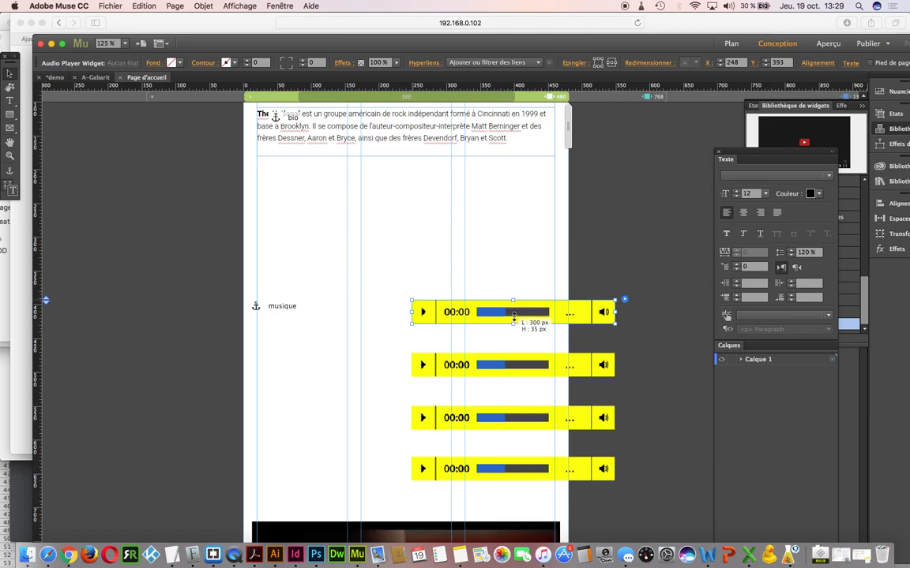
drag(412, 320, 418, 319)
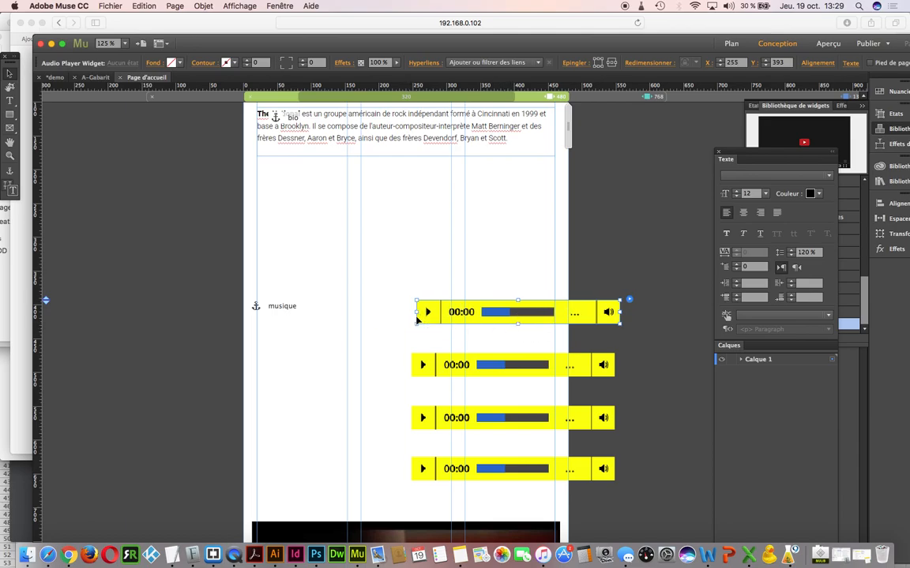
key(super+z)
Hide the four yellow audio players of the musique section in the 480 px breakpoint
drag(411, 277, 444, 475)
right_click(444, 475)
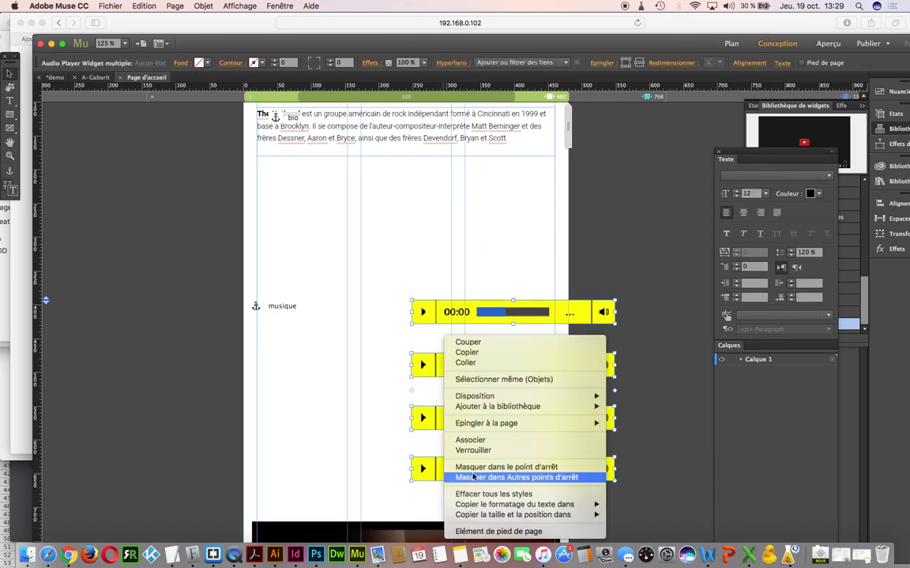
click(473, 468)
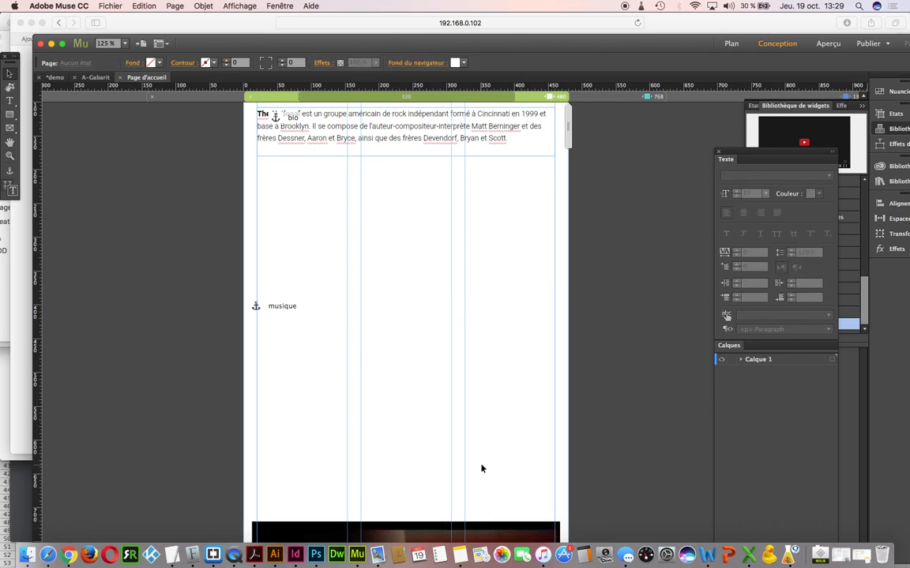
Move the YouTube video up beneath the bio text, to Y 208
click(496, 527)
mouse_move(46, 521)
mouse_down()
mouse_move(65, 402)
mouse_move(150, 207)
mouse_move(146, 170)
mouse_up()
scroll(585, 290, up, 2)
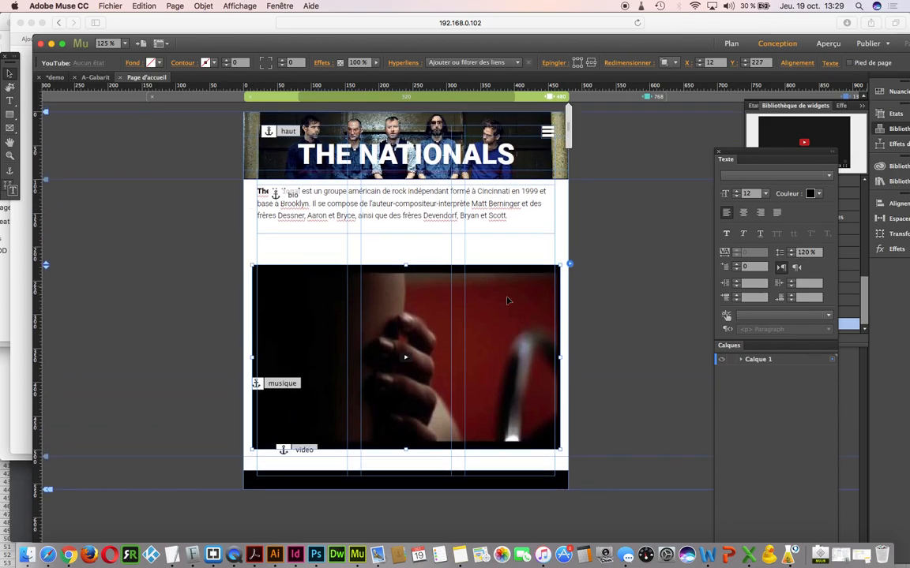
drag(46, 265, 46, 253)
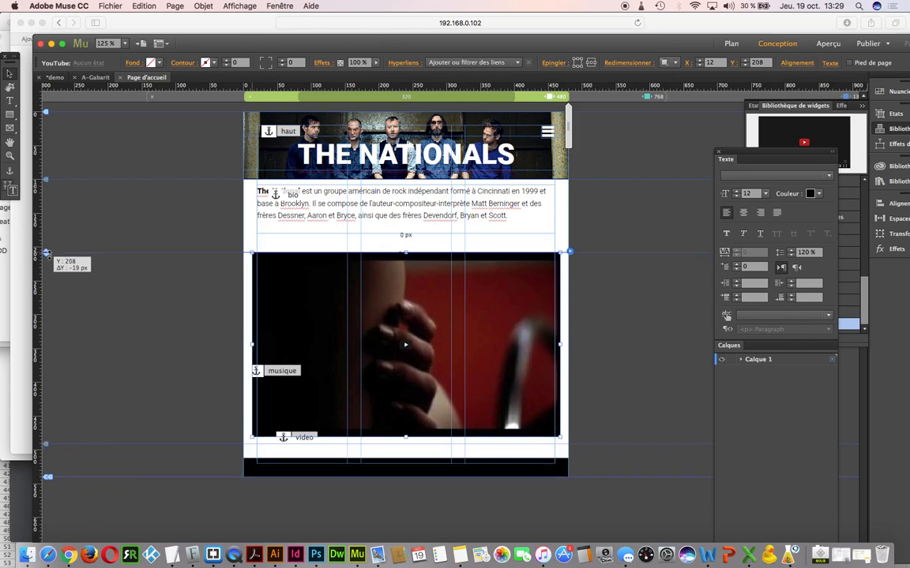
drag(46, 254, 46, 254)
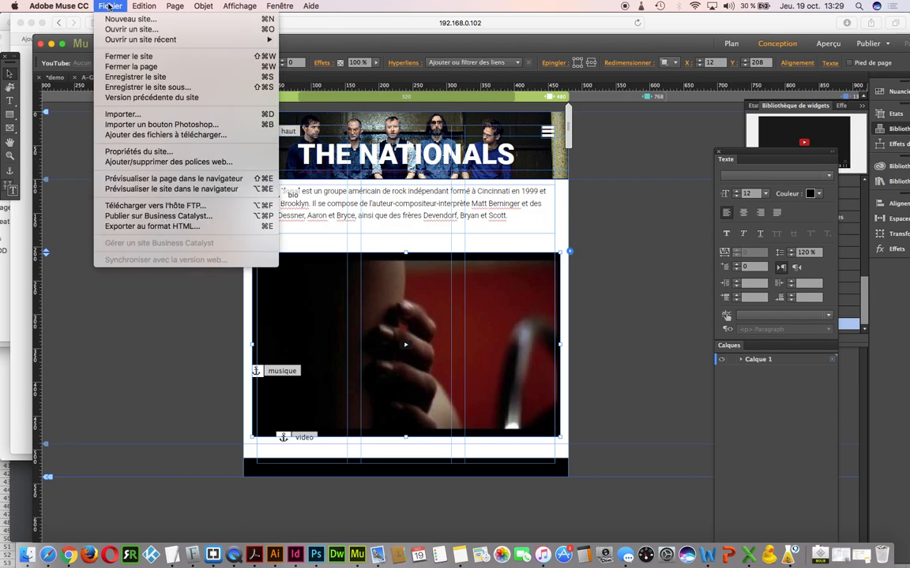
Preview the whole site in the browser and switch Safari to responsive design mode
click(206, 189)
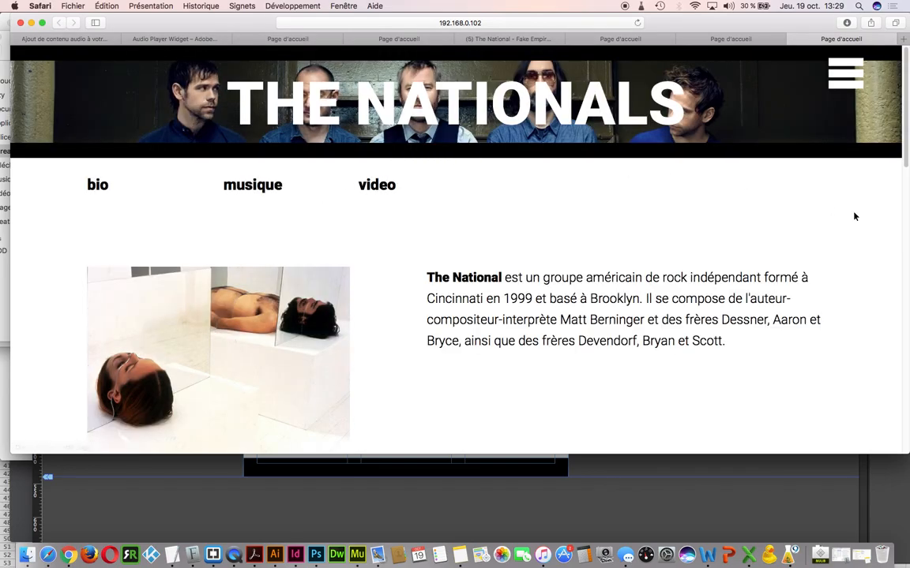
click(304, 4)
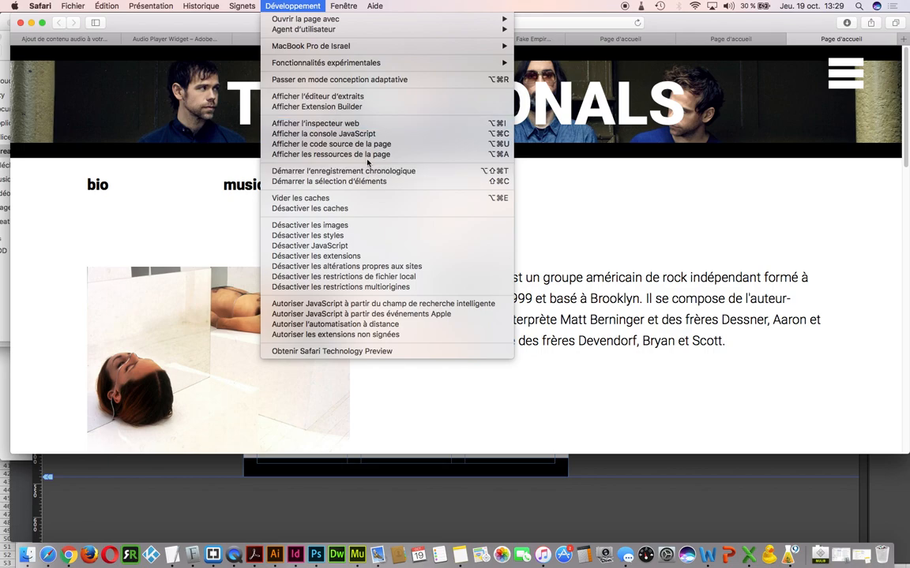
click(378, 80)
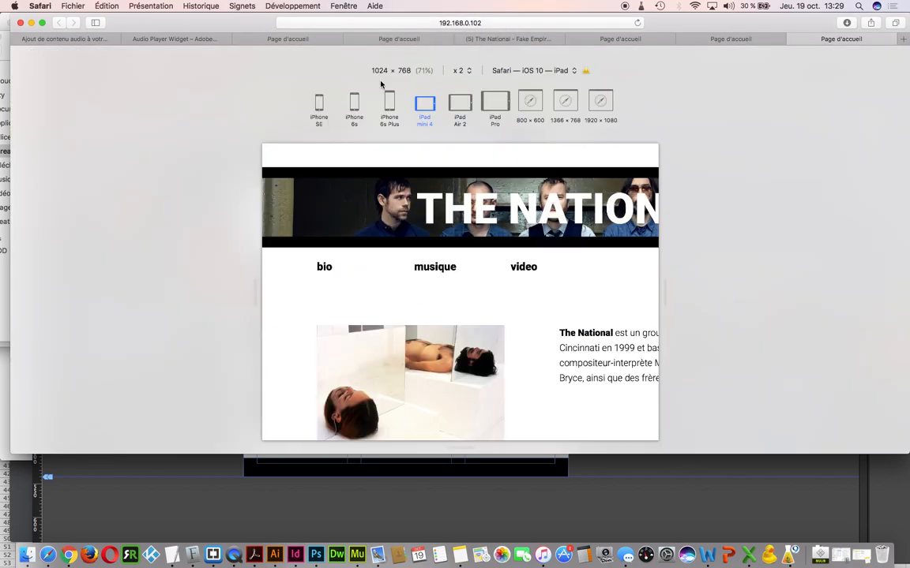
Check the page layout at 1920 × 1080, 1366 × 768, 800 × 600, iPad Pro, iPad Air 2 and iPad mini 4 sizes
click(600, 107)
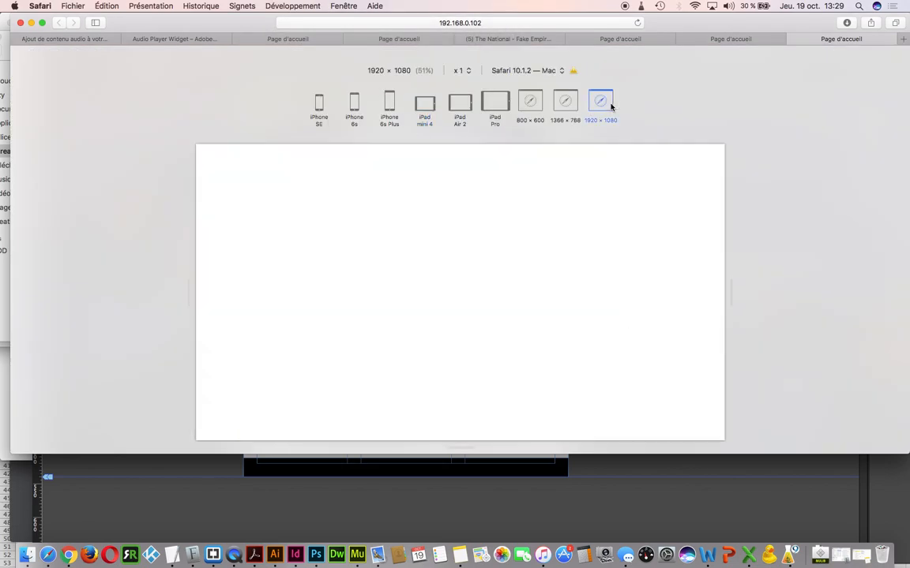
click(559, 111)
click(530, 106)
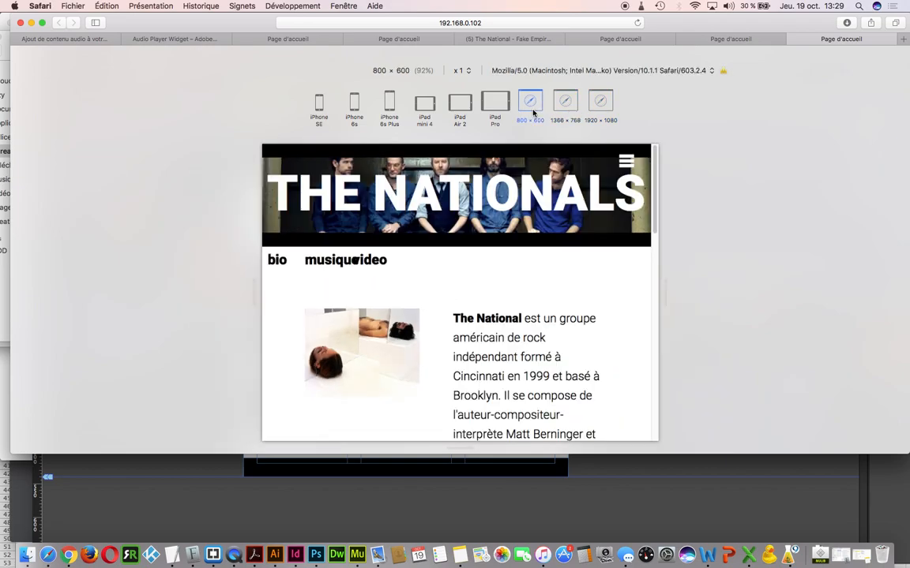
click(490, 106)
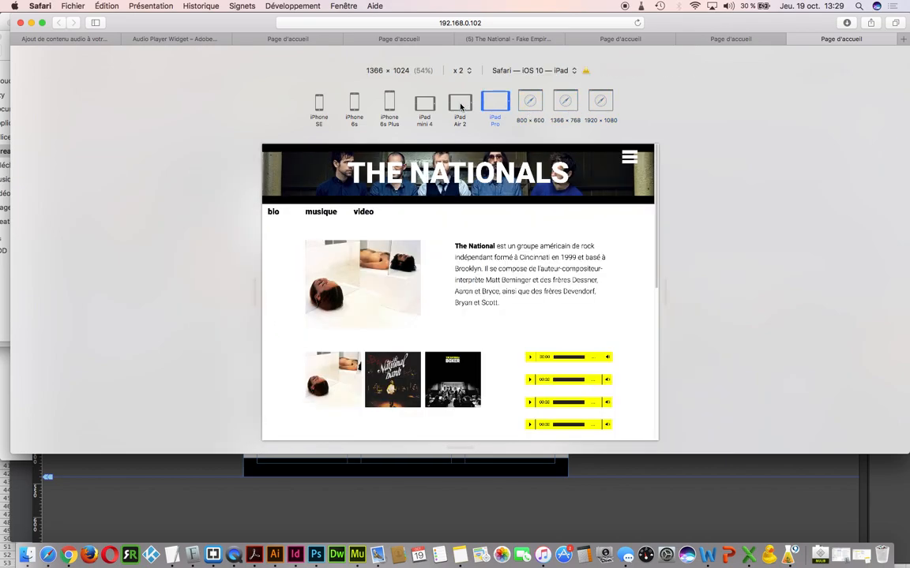
click(462, 107)
click(420, 103)
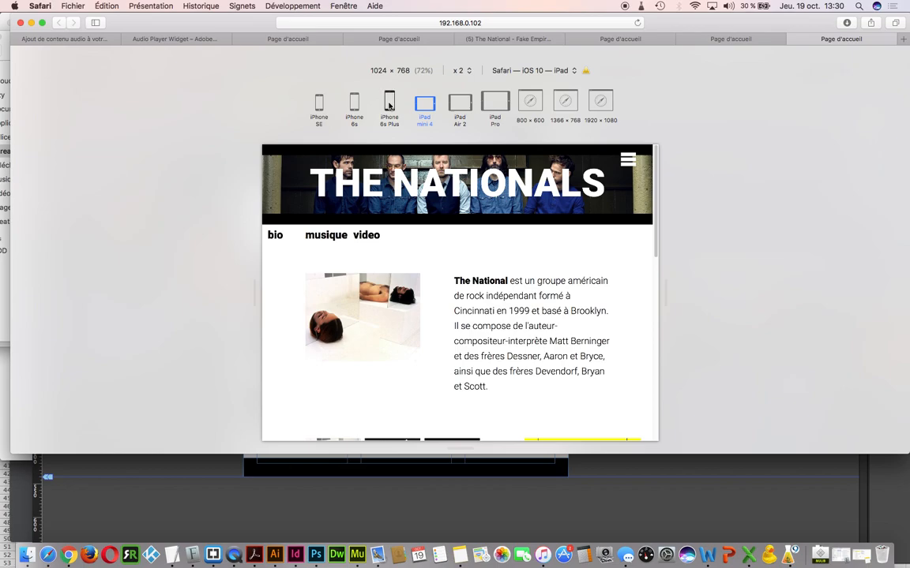
Compare the page on the iPhone 6s Plus, 6s and SE presets with the iPad mini 4 and iPad Air 2 presets
click(389, 105)
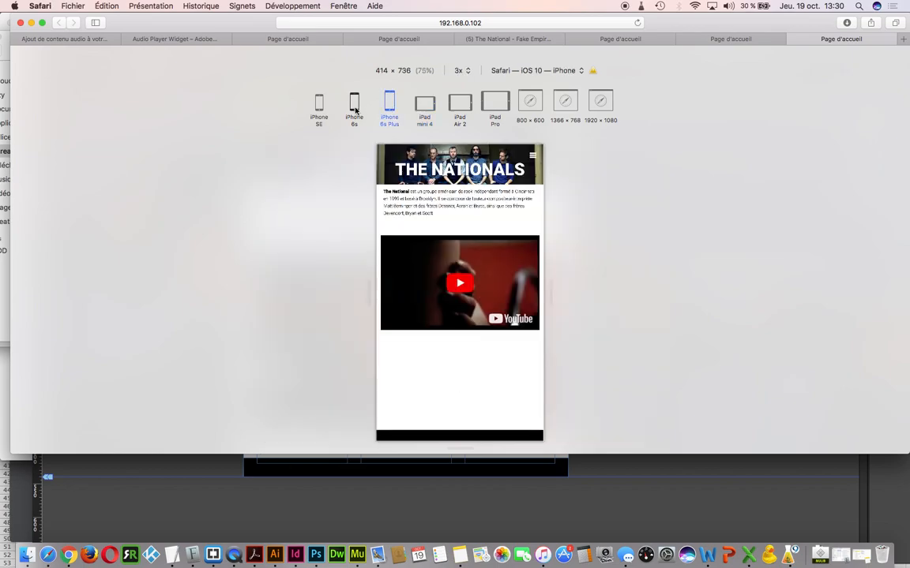
click(353, 103)
click(319, 103)
click(352, 109)
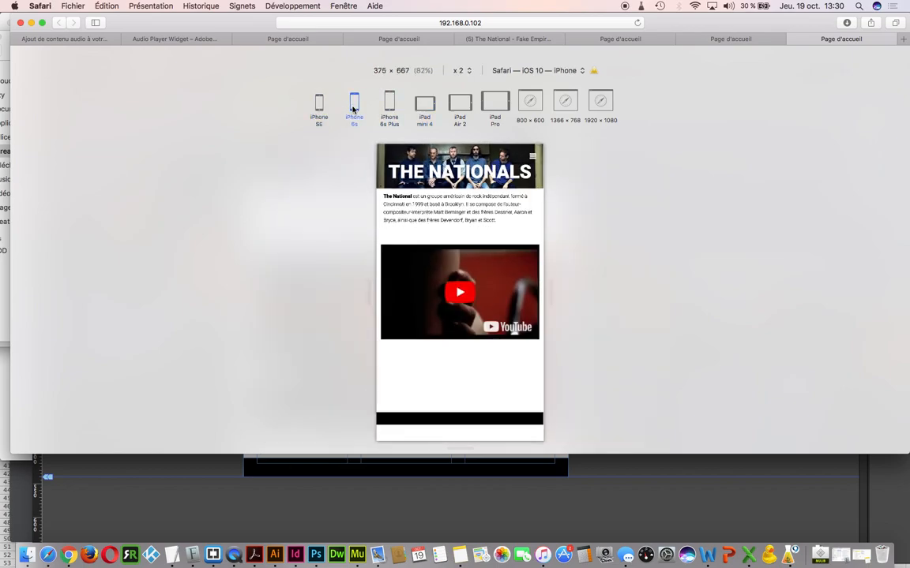
click(387, 108)
click(424, 110)
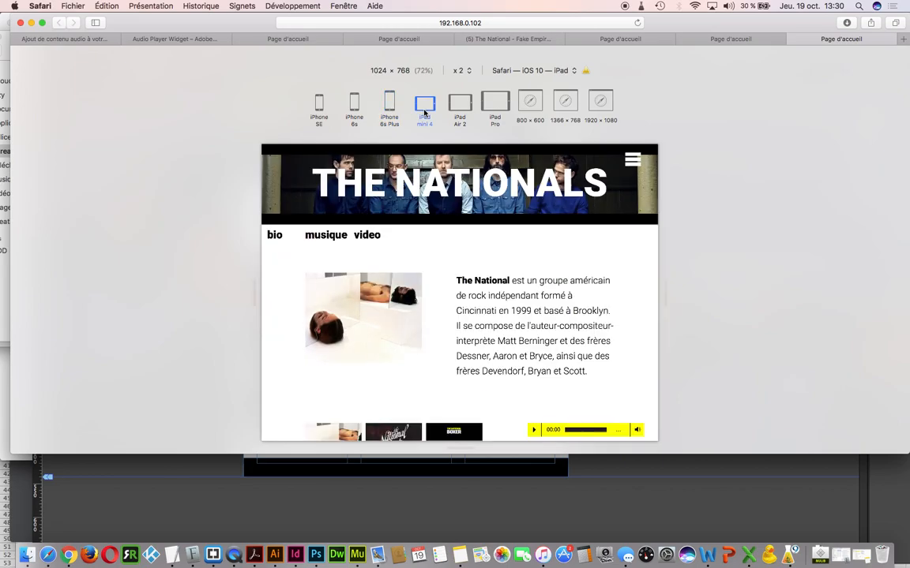
click(460, 104)
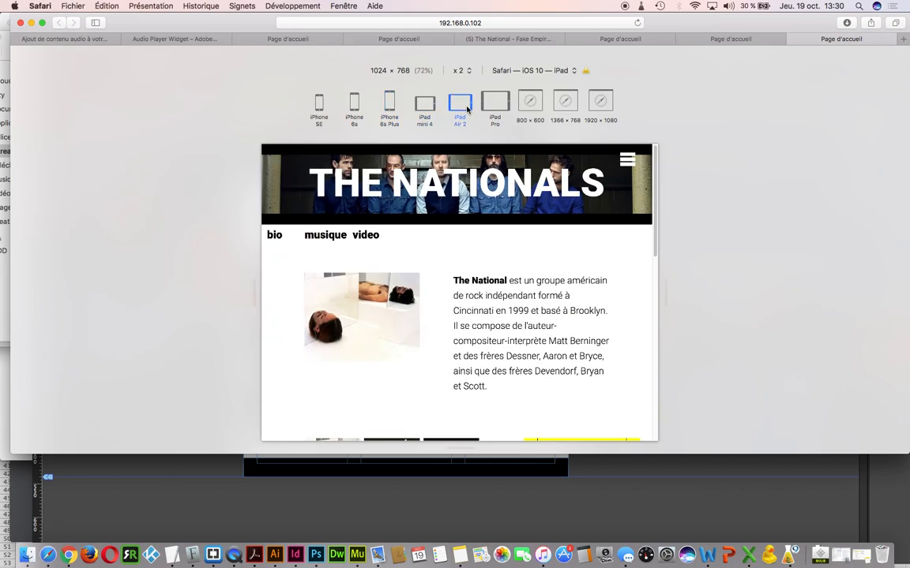
click(389, 107)
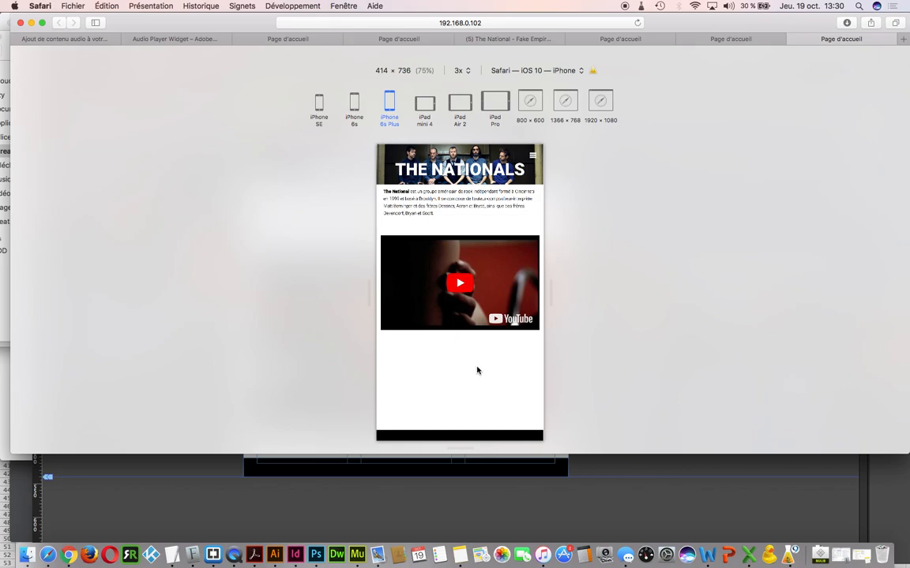
Compare the header and menu icon at 1366 × 768 and 1920 × 1080, and return to the page in Adobe Muse
click(564, 111)
click(600, 111)
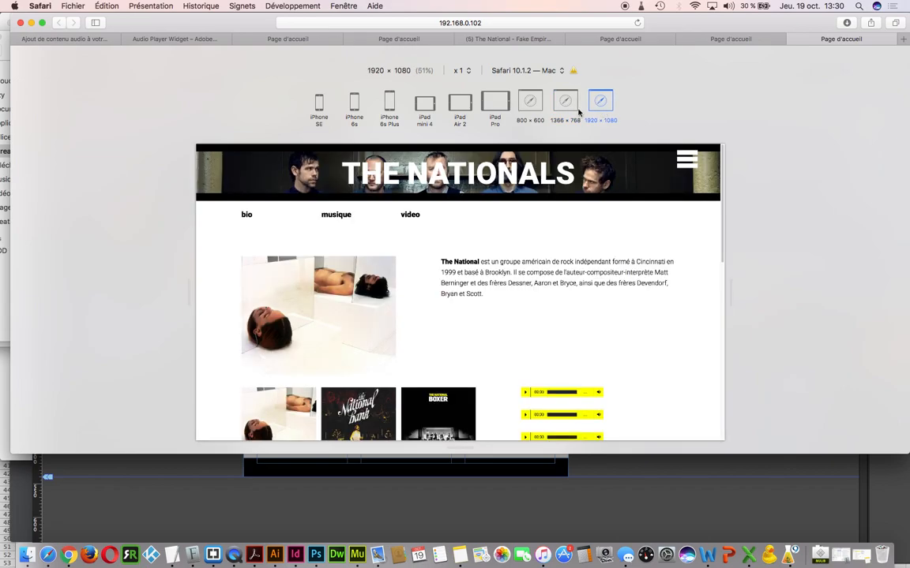
click(576, 111)
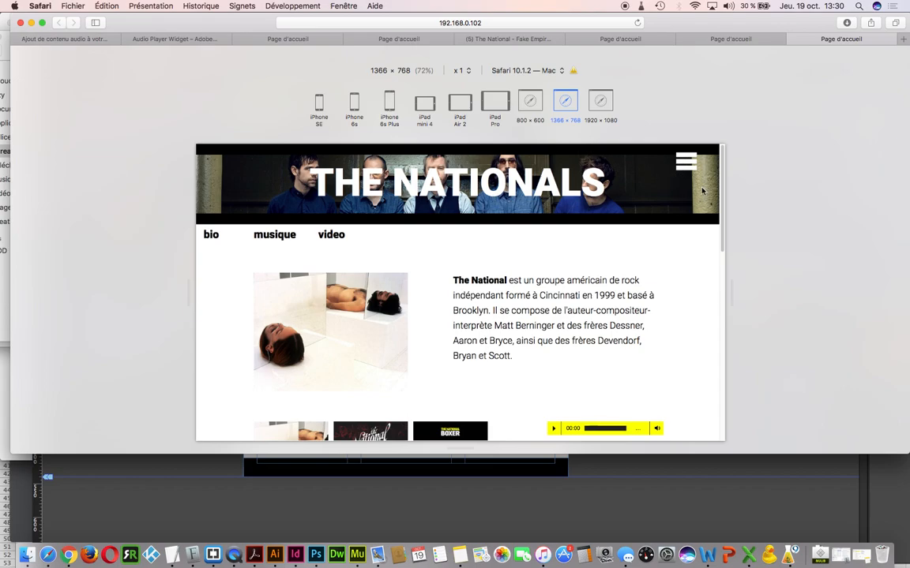
click(596, 109)
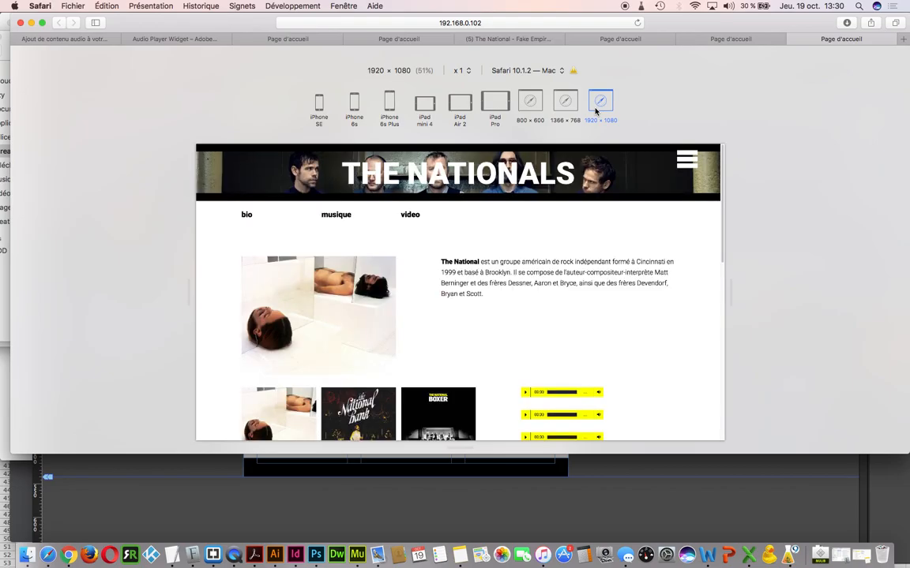
click(564, 453)
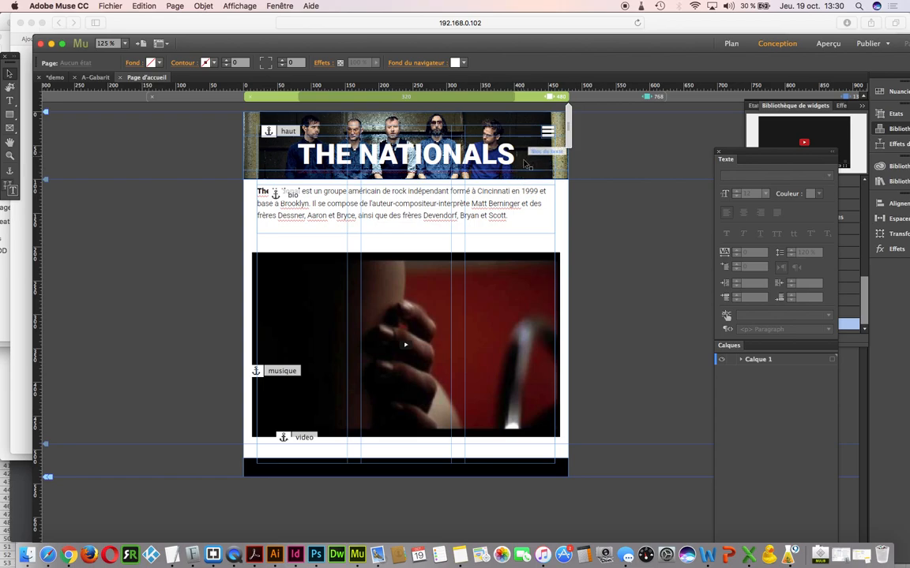
Hide the header's menu icon in all breakpoints other than 480 px, check the widest breakpoint, and save the site
click(547, 129)
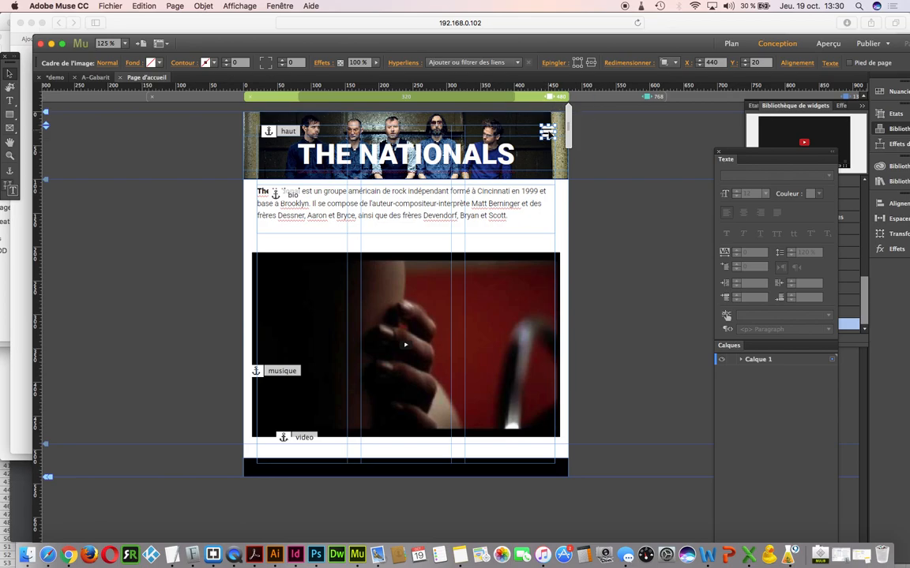
right_click(550, 128)
click(645, 283)
click(593, 136)
drag(569, 132, 676, 135)
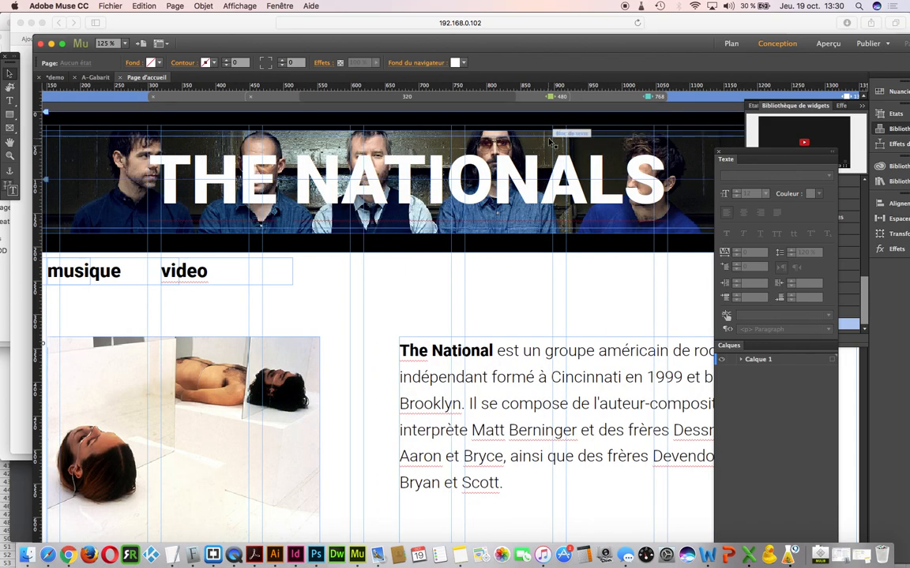
key(super+s)
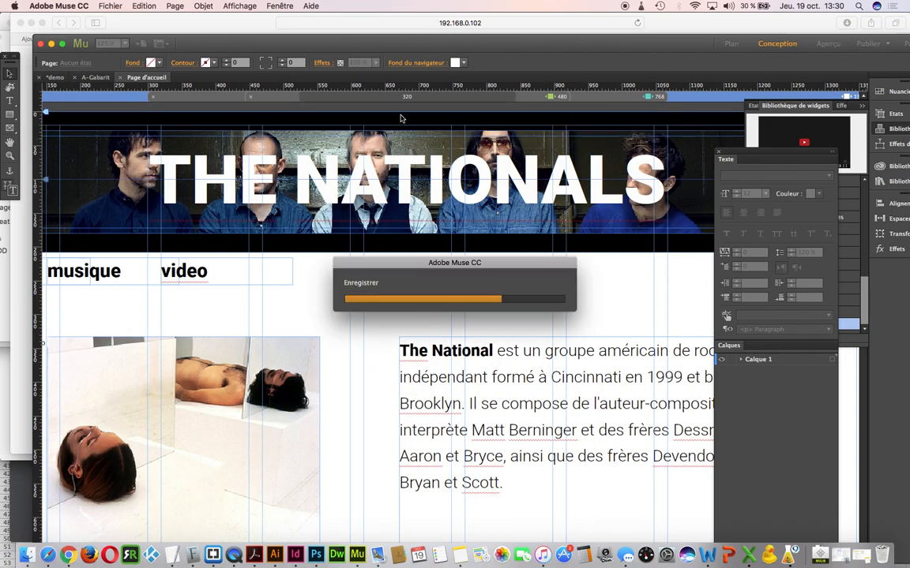
In the 480 px breakpoint, resize the YouTube video to fit between the outer column guides
click(549, 97)
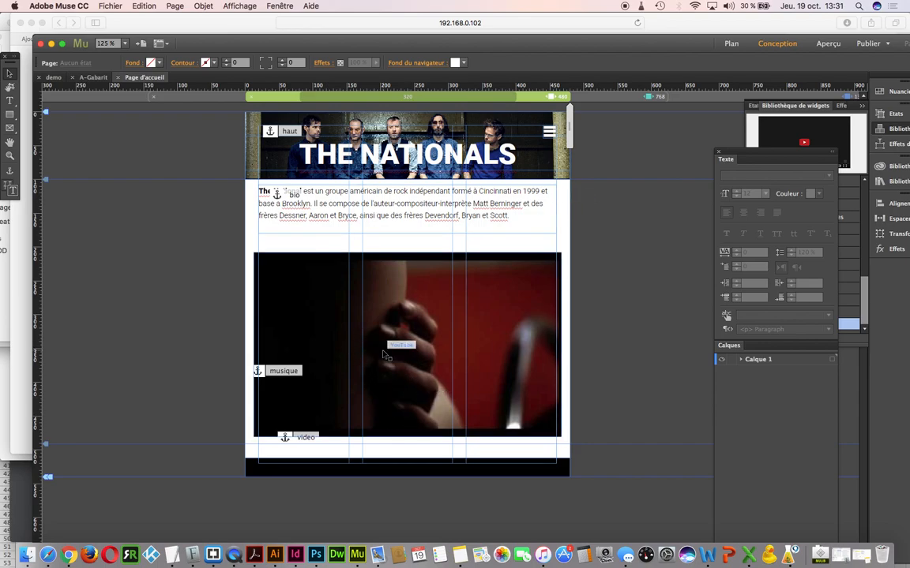
click(352, 359)
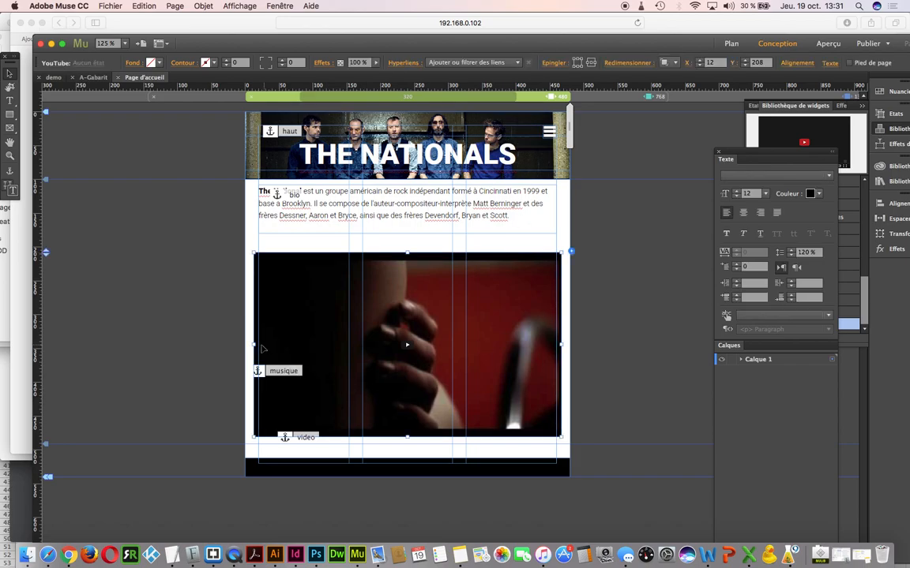
drag(254, 344, 258, 346)
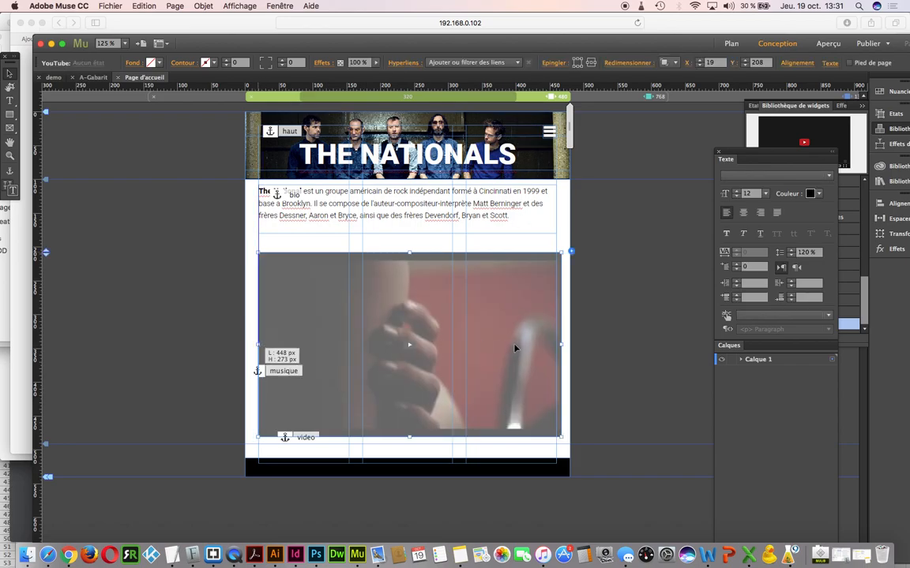
drag(560, 344, 557, 345)
drag(603, 367, 603, 368)
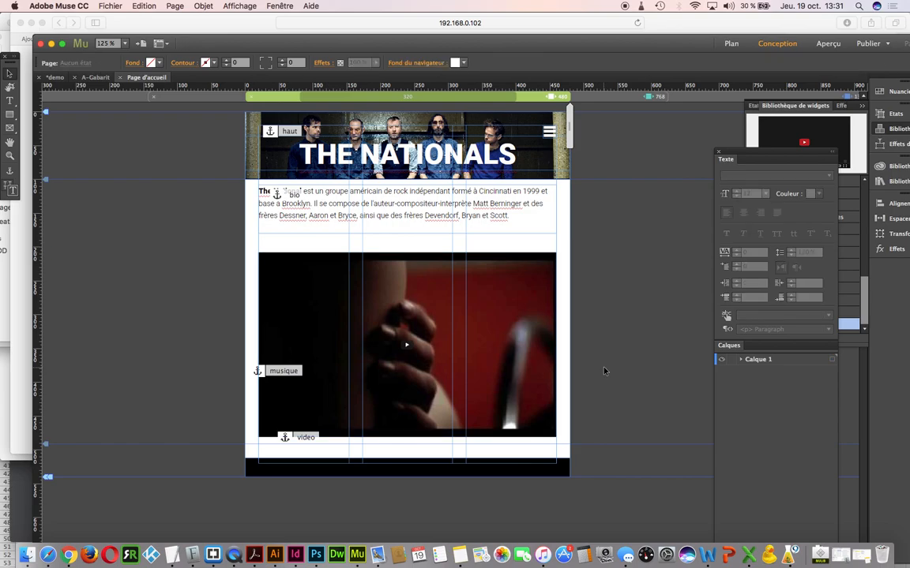
Extend the bio text frame downward and move the YouTube video below it, aligned at X 20
click(428, 230)
drag(408, 234, 411, 294)
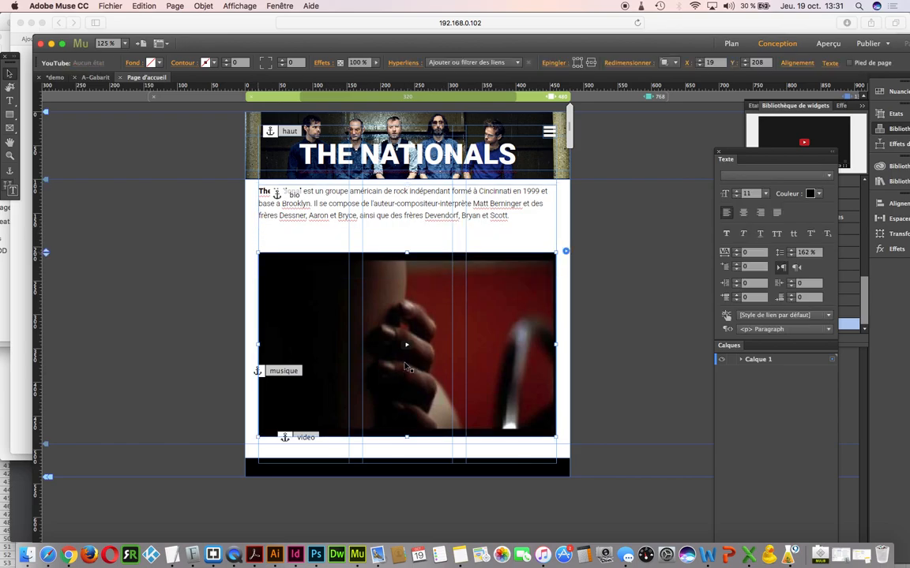
drag(408, 363, 407, 414)
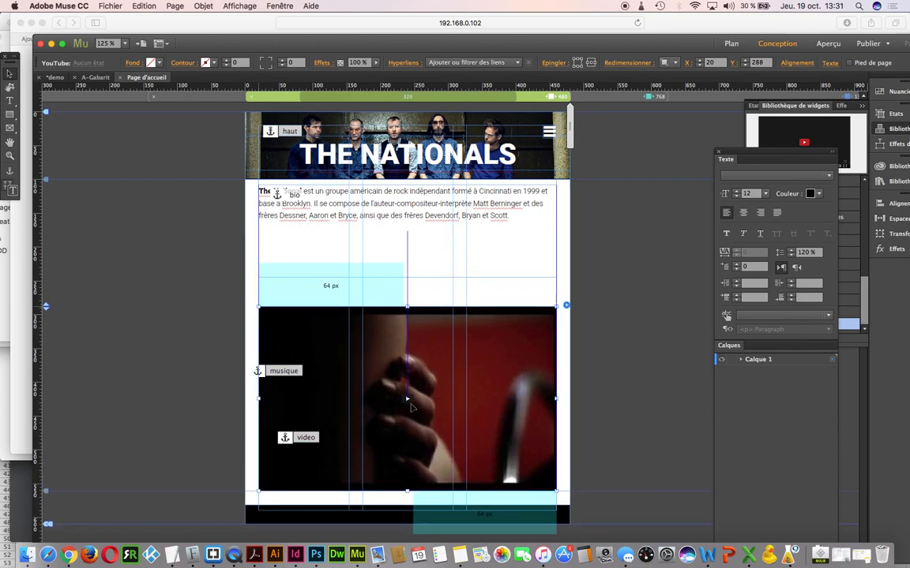
click(430, 260)
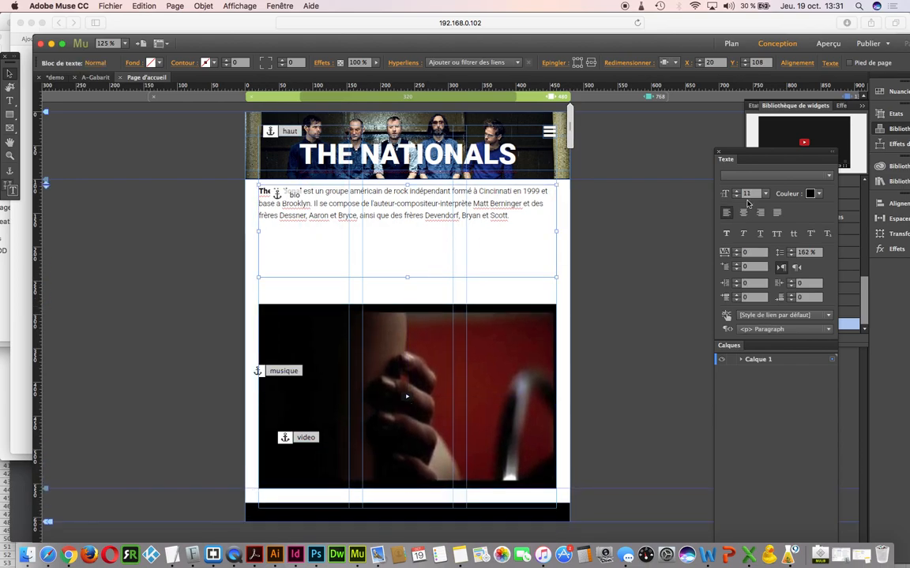
Increase the bio text size to 18 in the 480 px breakpoint and save the site
click(736, 192)
click(736, 191)
click(737, 191)
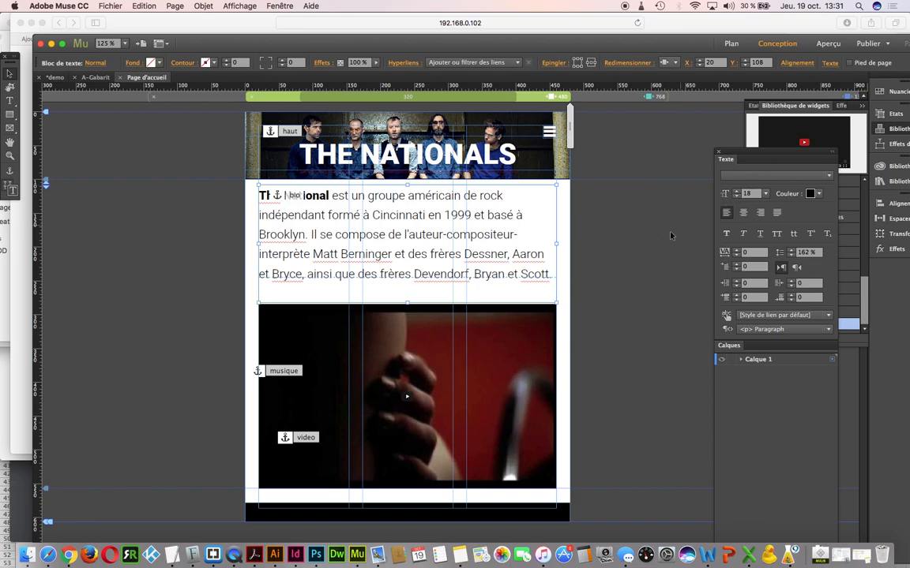
click(643, 256)
key(super+s)
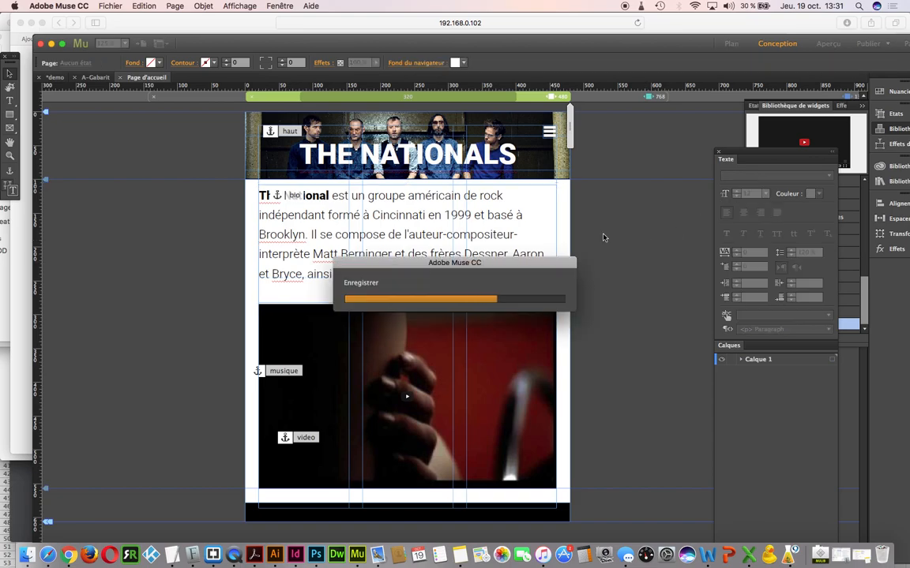
Preview the site in the browser and compare the layout at iPhone 6s, 1366 × 768 and 1920 × 1080, ending on iPhone 6s
click(110, 6)
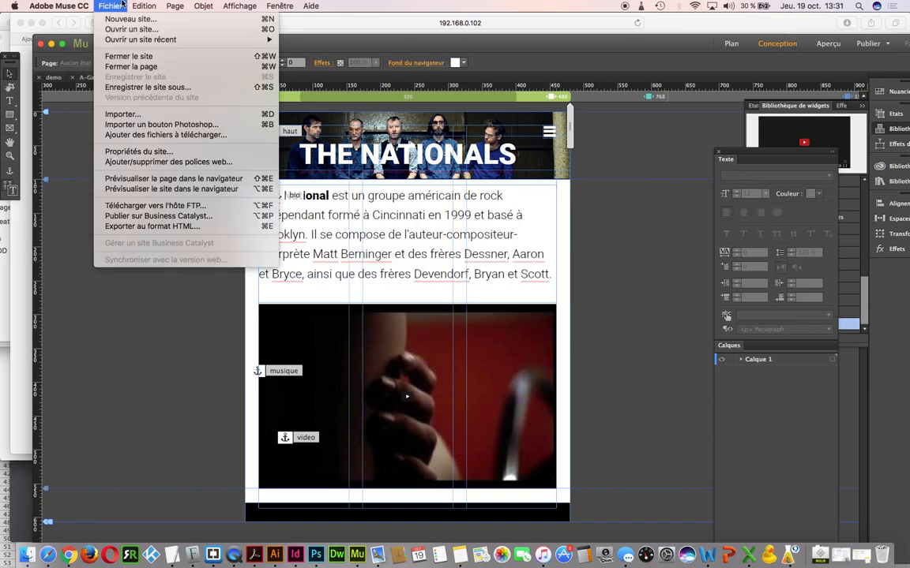
click(203, 187)
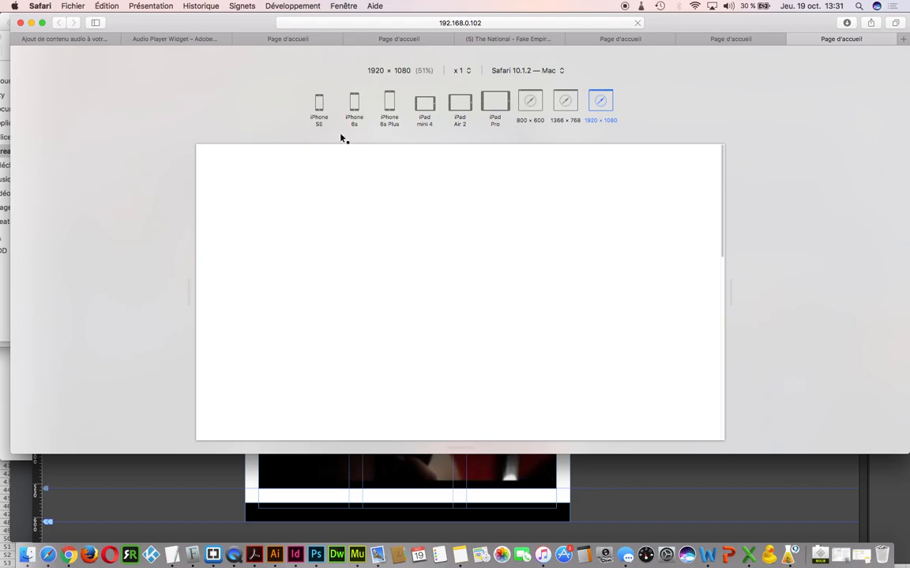
click(355, 107)
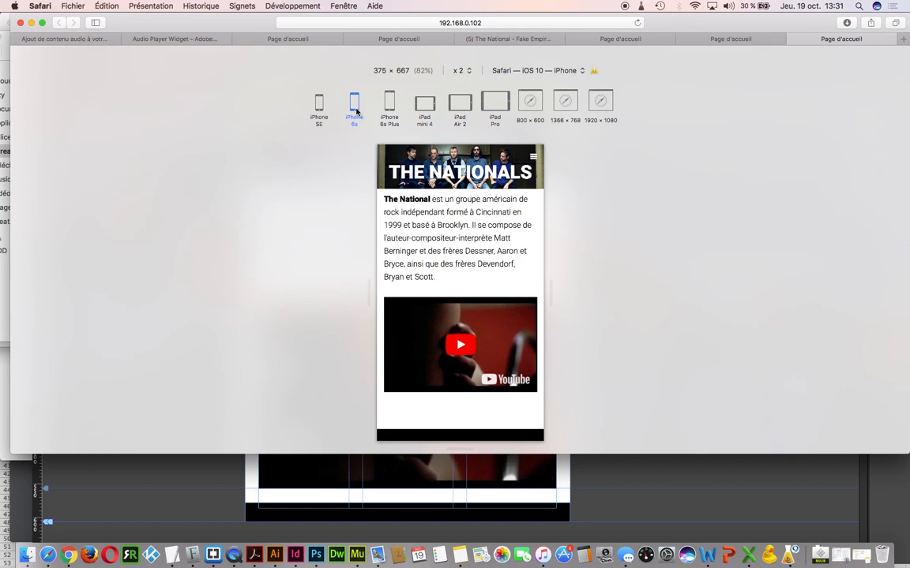
click(565, 113)
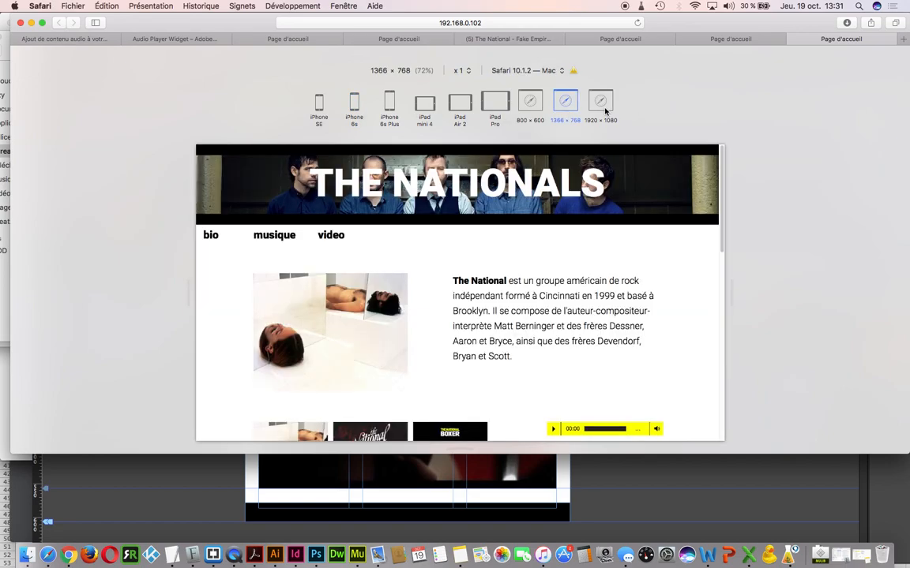
click(606, 112)
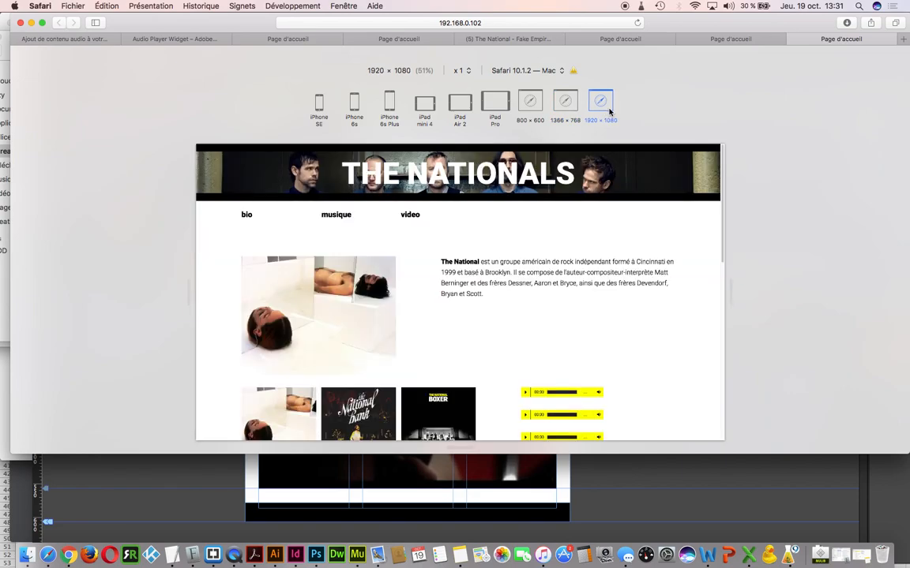
click(354, 111)
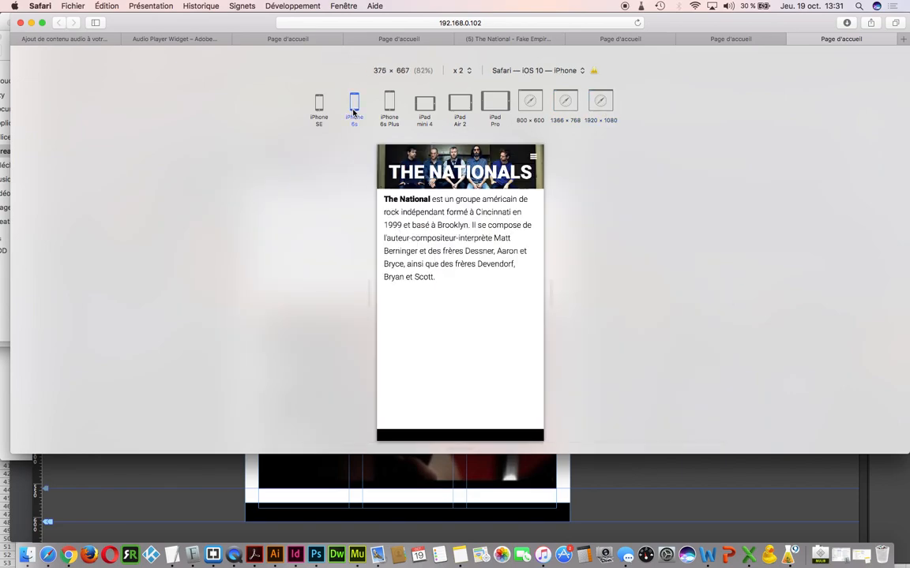